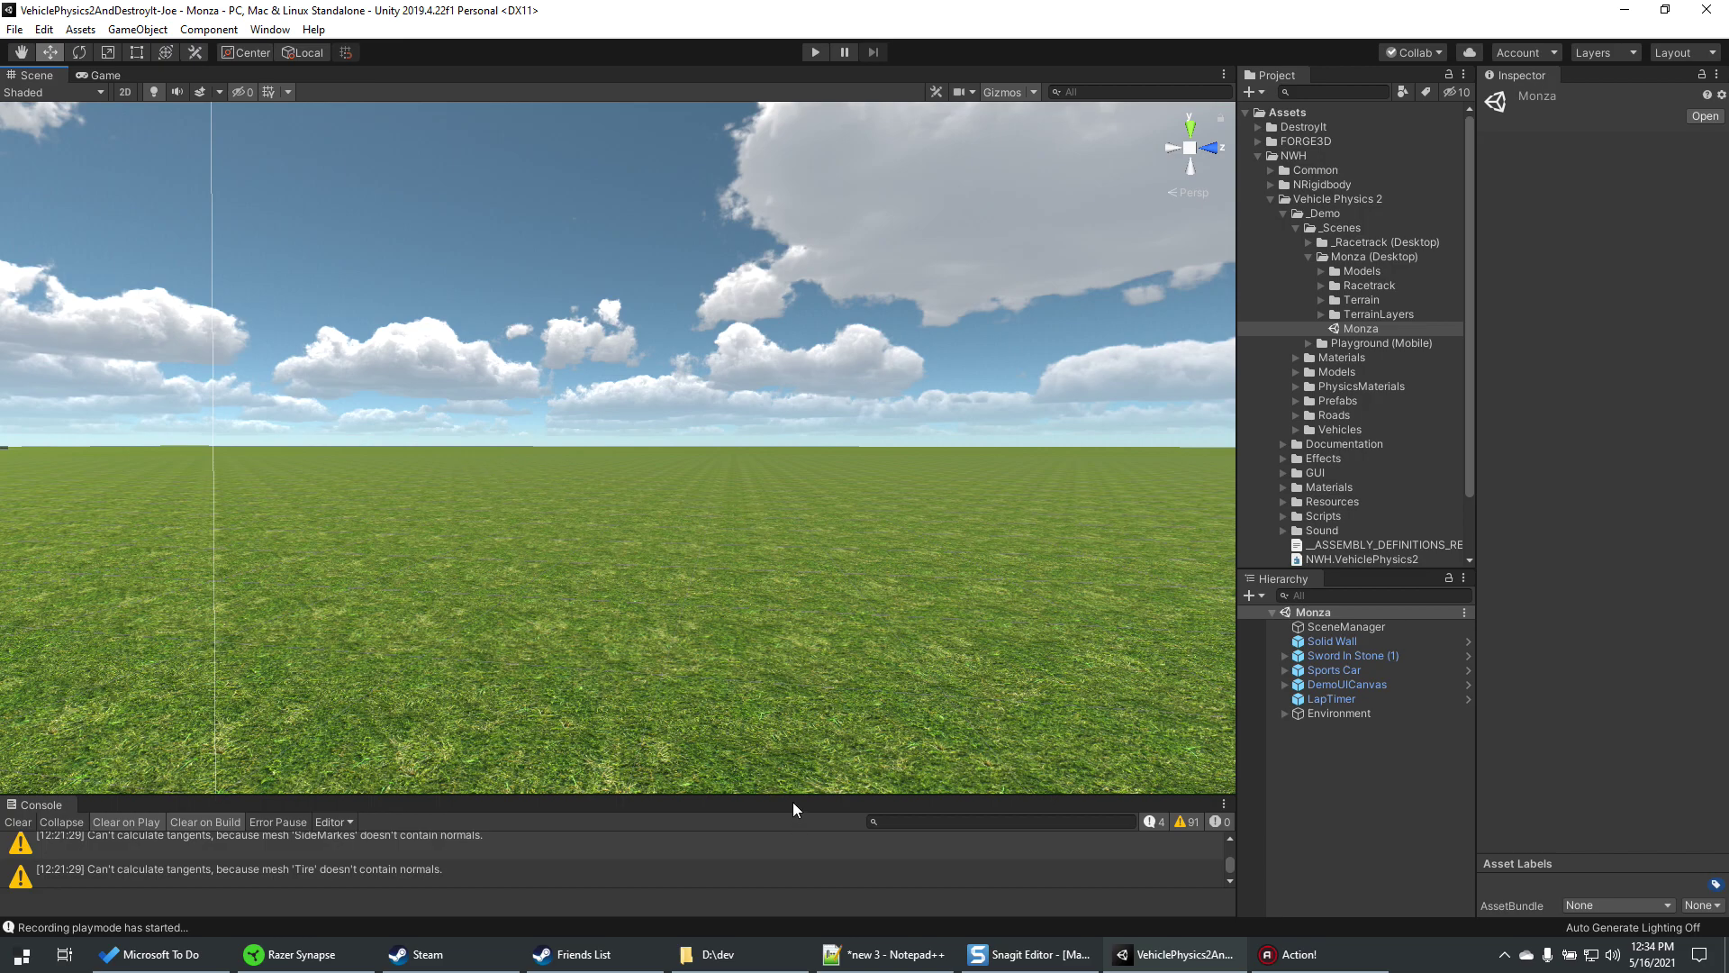
# - Review the whole list of logged warnings in an enlarged console, and shrink the console back
pyautogui.moveTo(792, 798); pyautogui.dragTo(853, 482)
pyautogui.scroll(10, 757, 652)
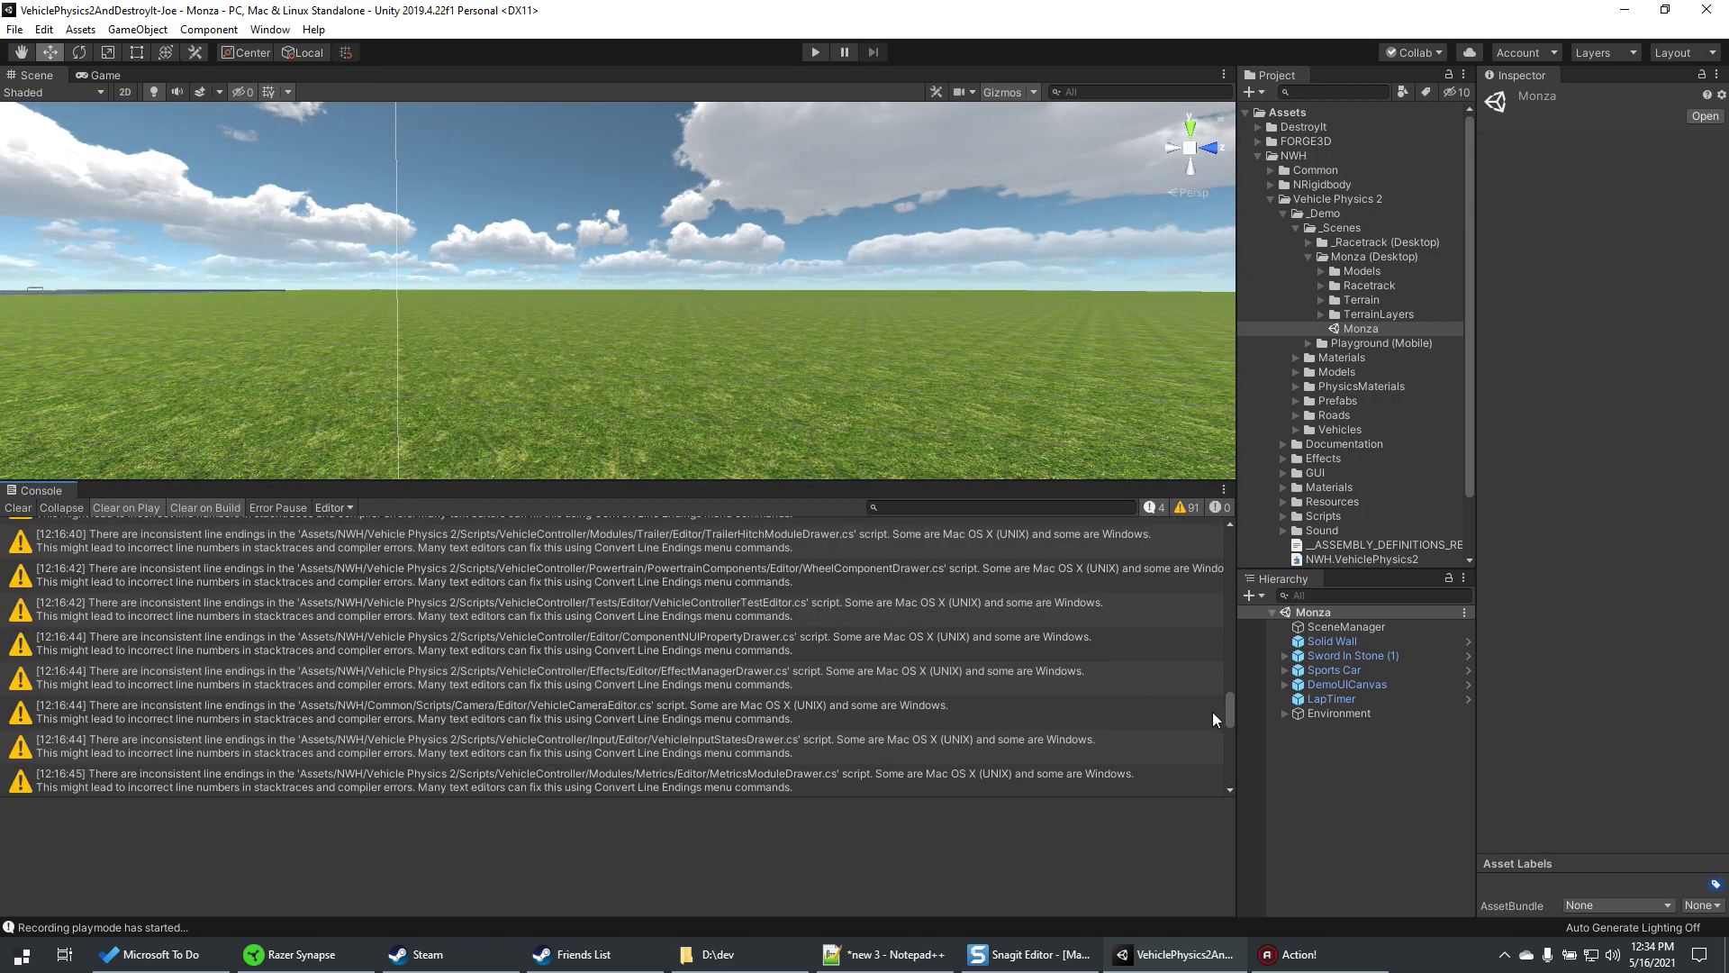
pyautogui.moveTo(1227, 715); pyautogui.dragTo(1200, 555)
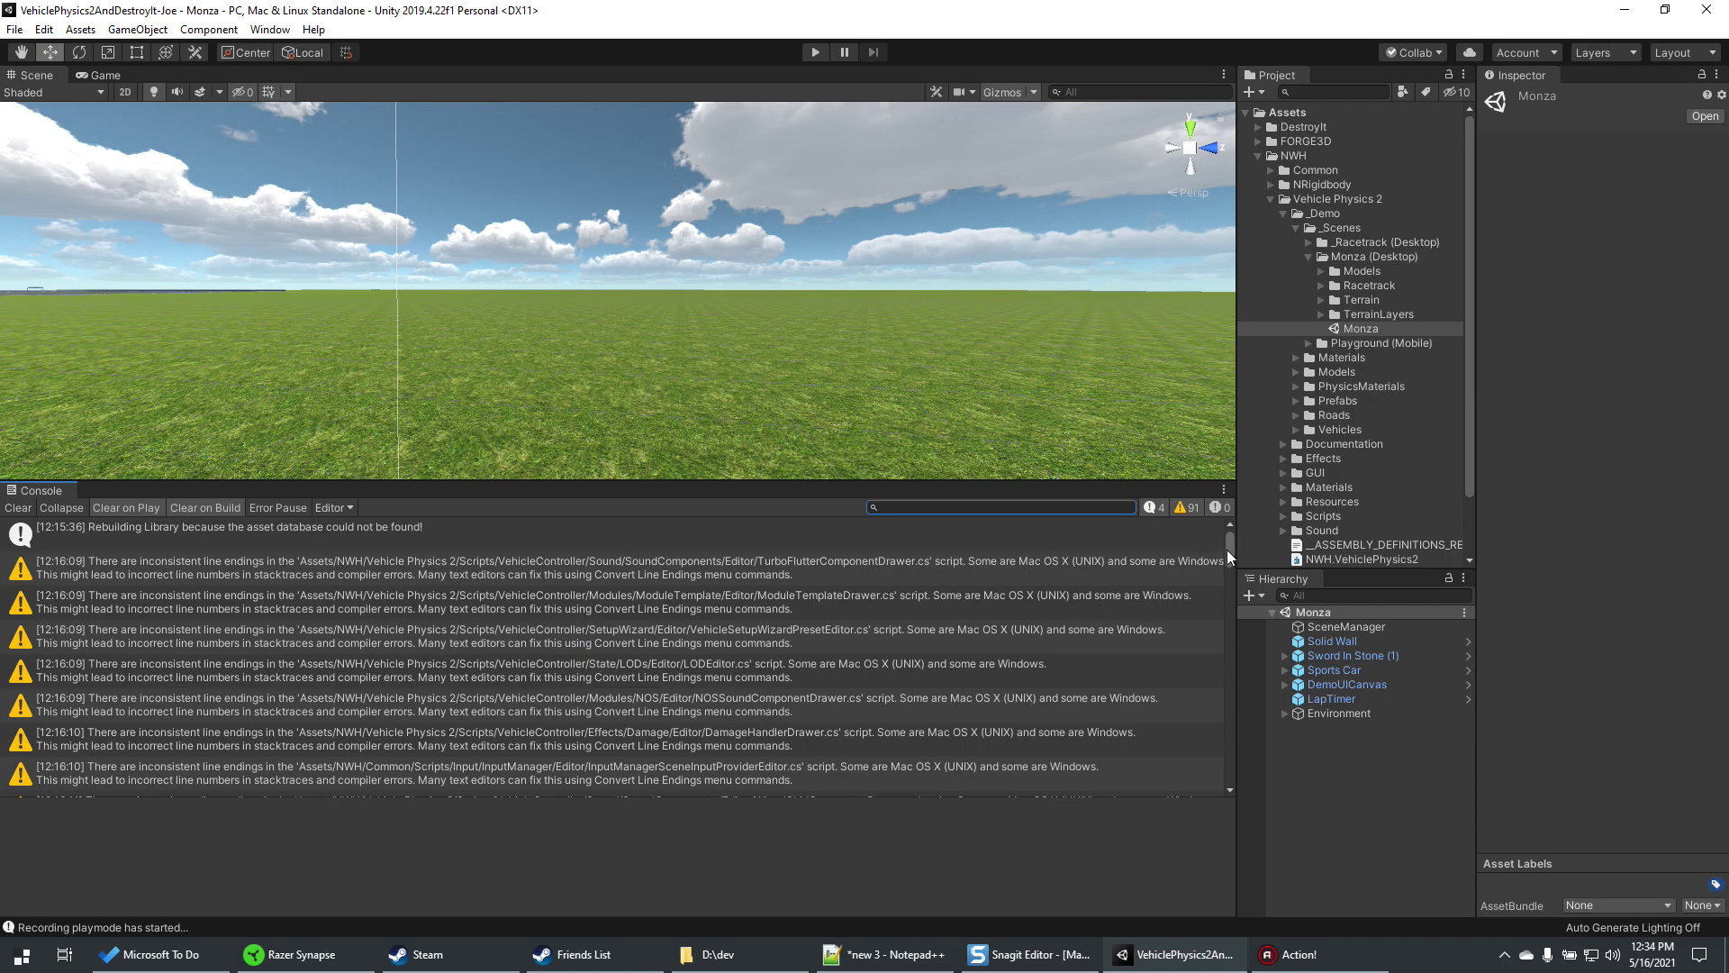
pyautogui.moveTo(1226, 549); pyautogui.dragTo(1256, 758)
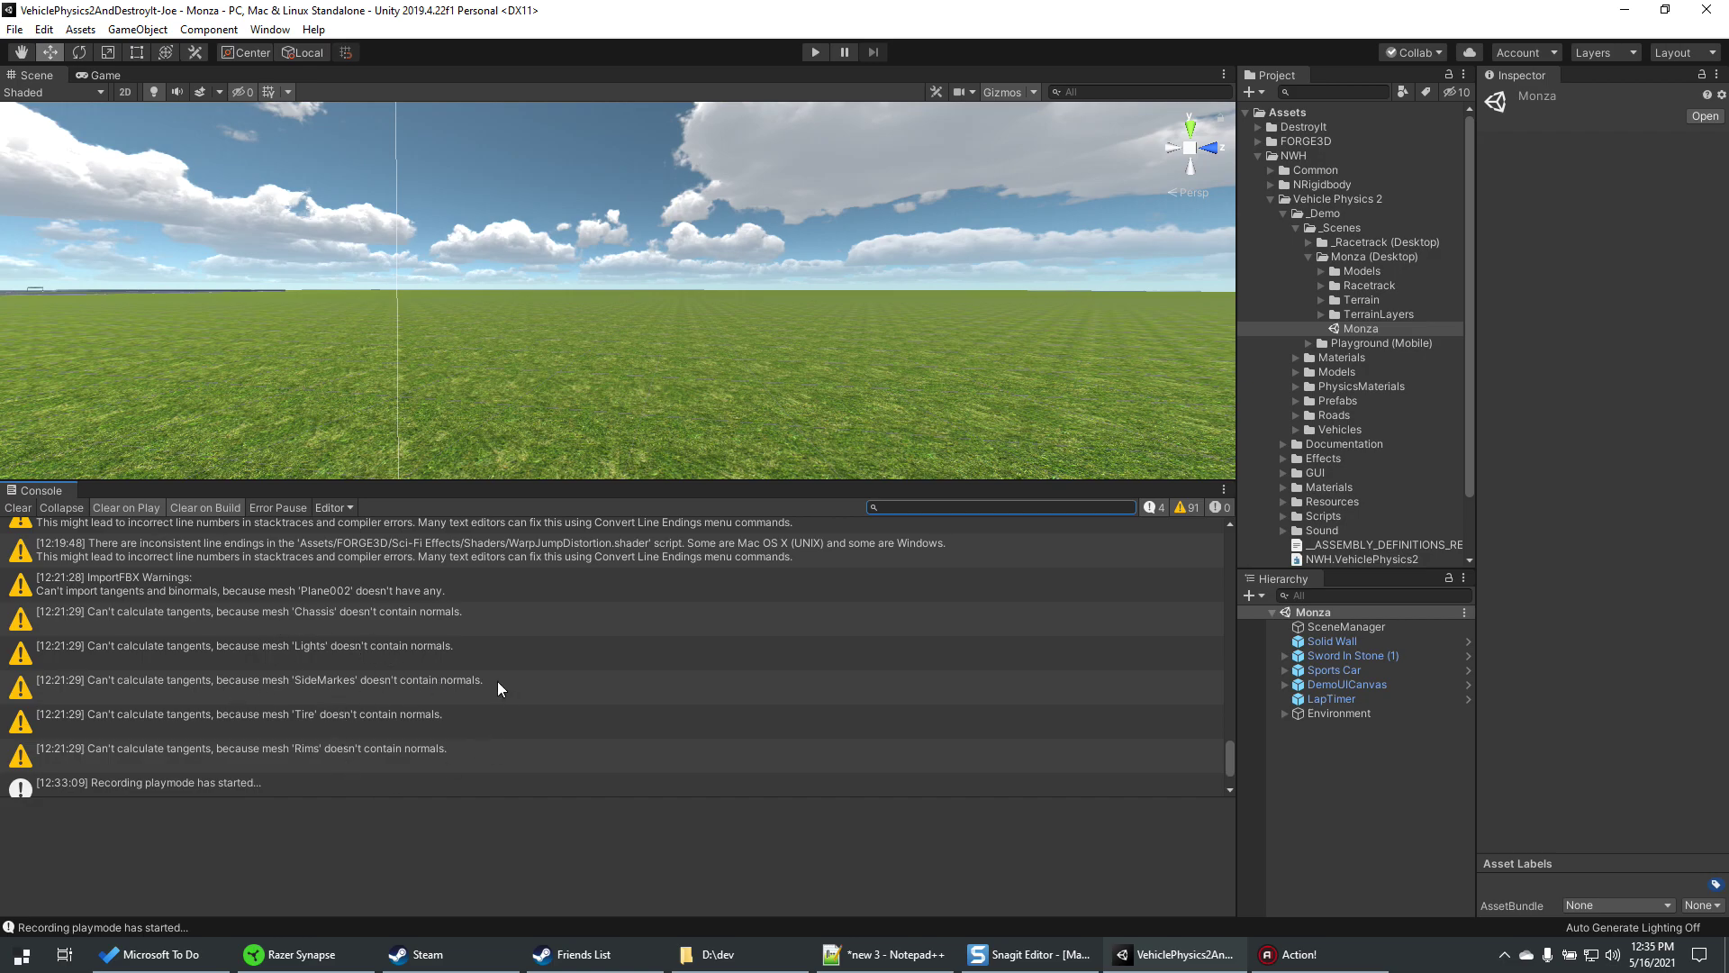
pyautogui.moveTo(887, 477); pyautogui.dragTo(886, 751)
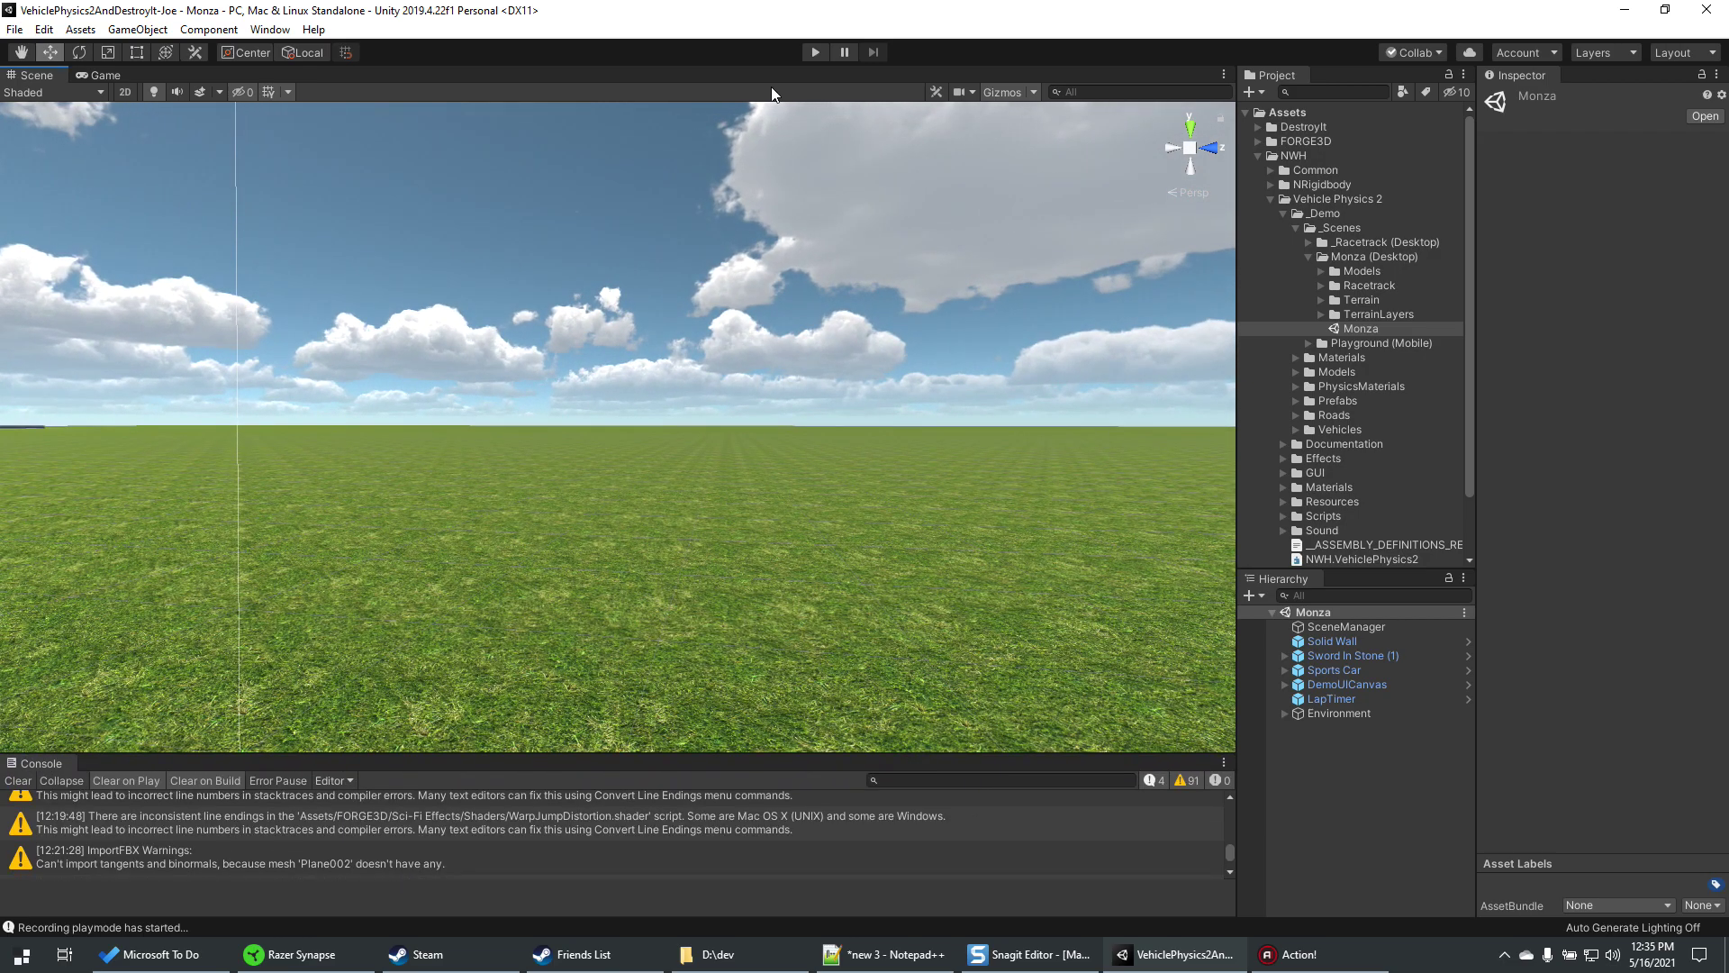
# - Run the Monza scene briefly, stop it, and read the details of the logged errors in an enlarged console
pyautogui.click(815, 50)
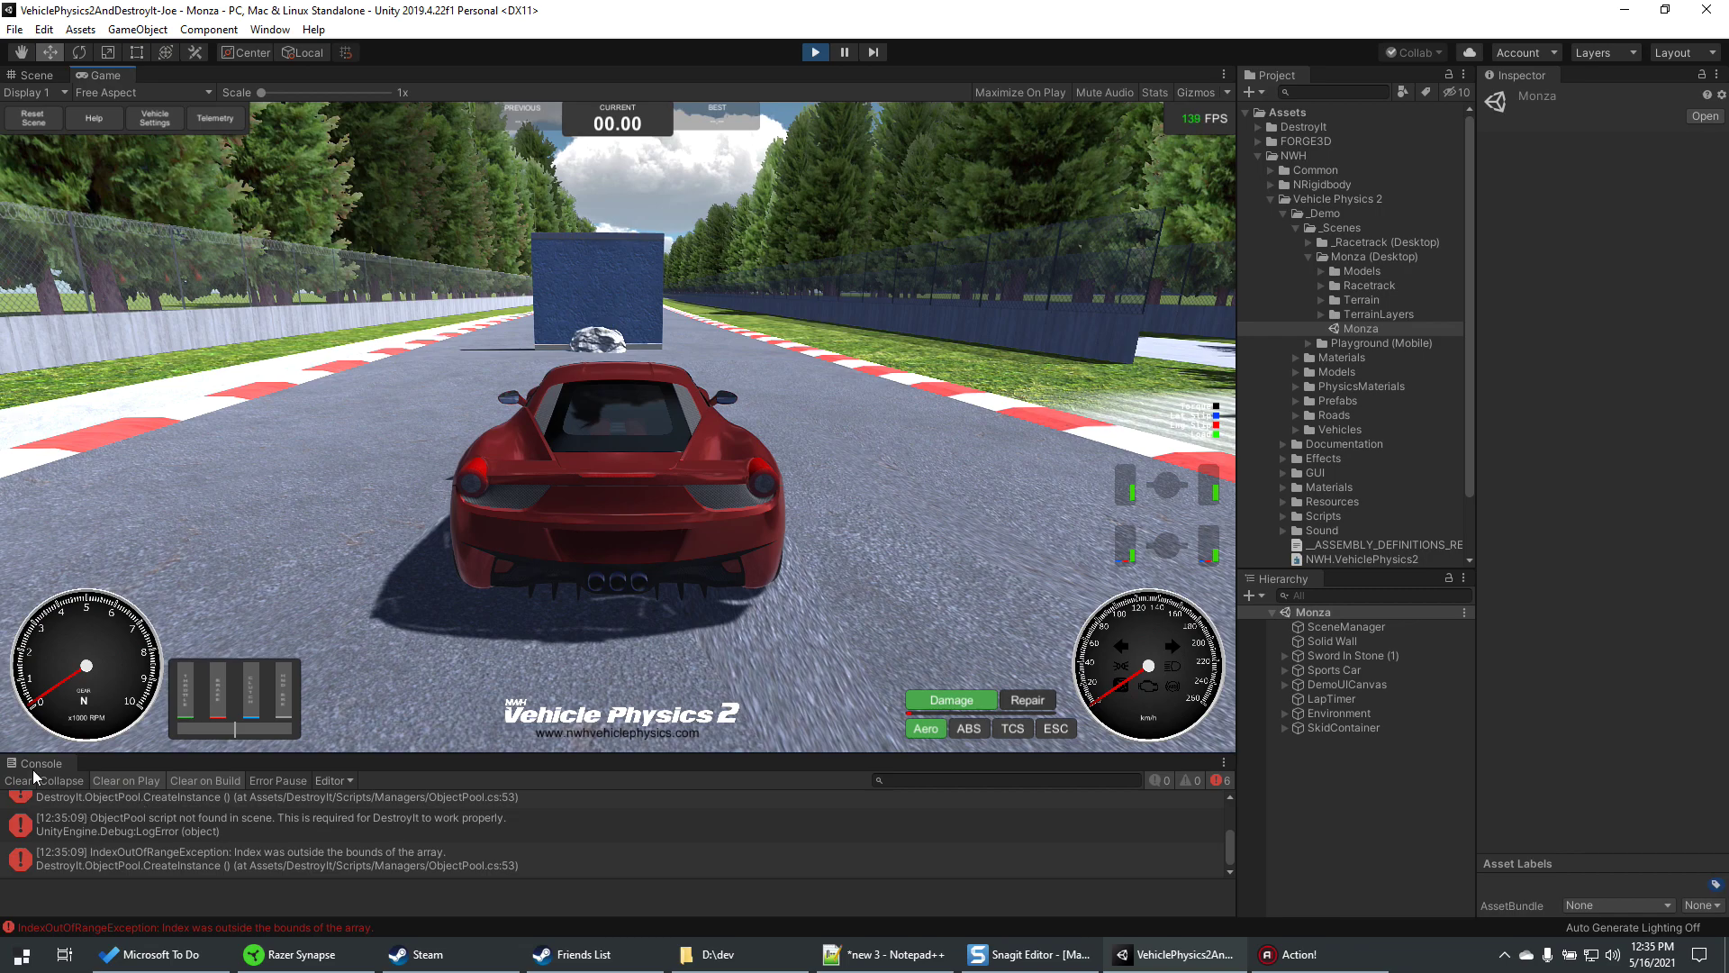
pyautogui.click(815, 52)
pyautogui.moveTo(580, 753); pyautogui.dragTo(577, 471)
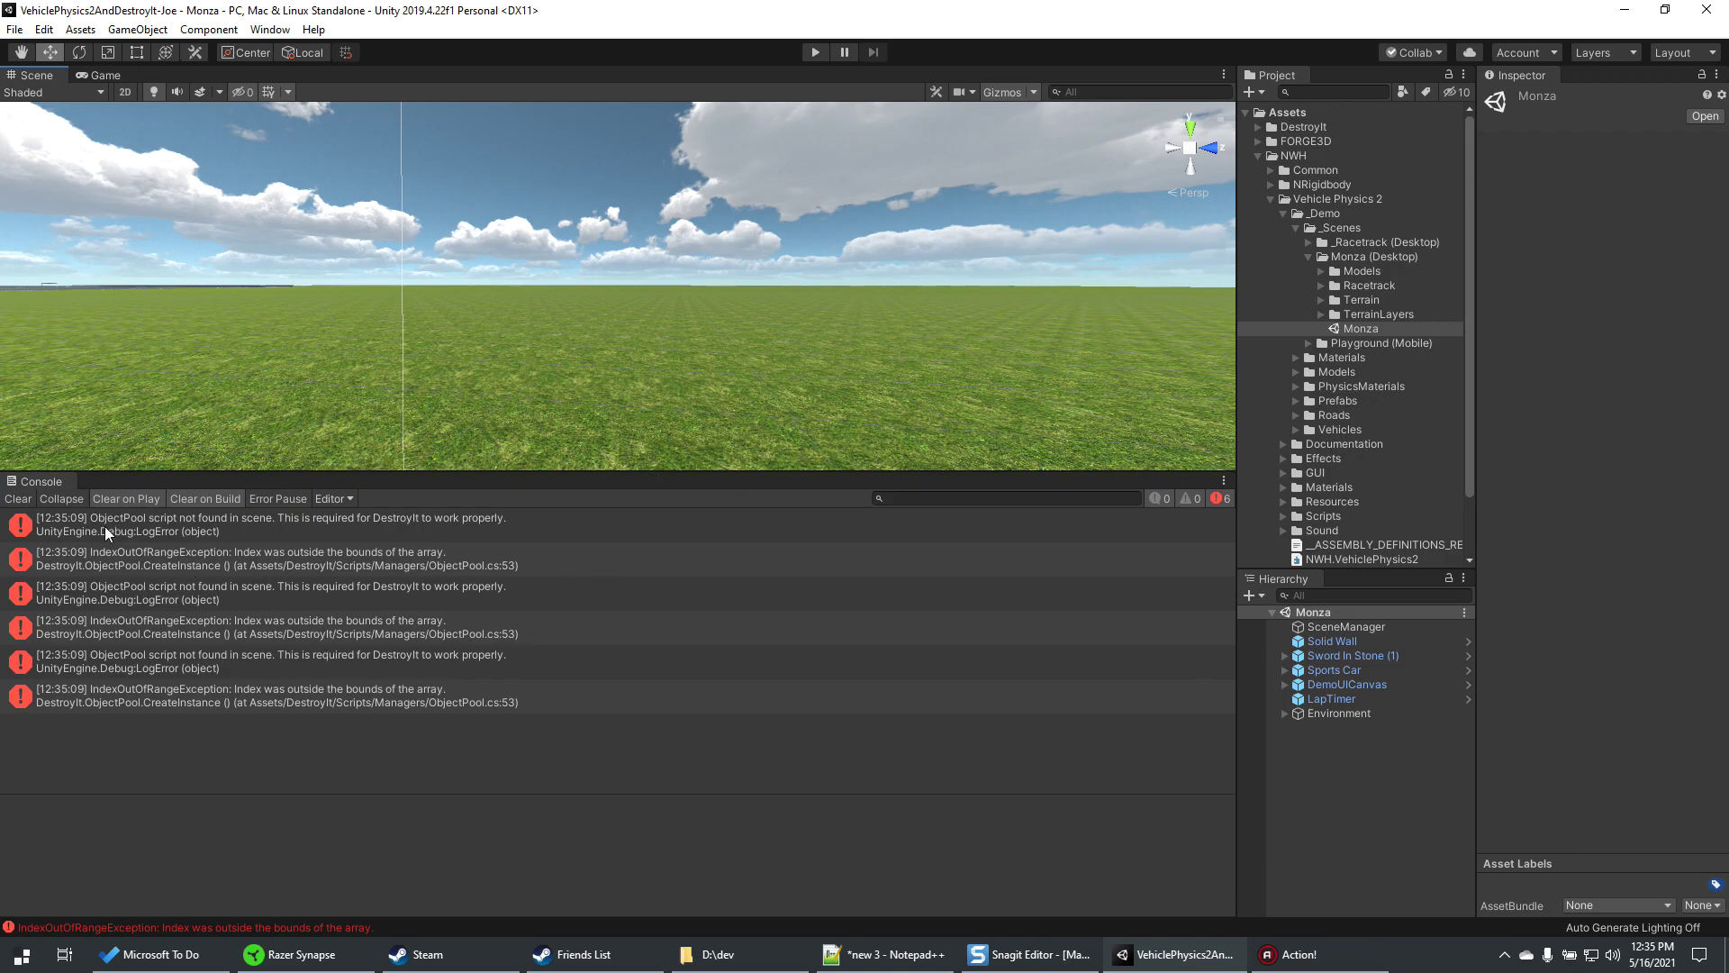
pyautogui.click(107, 525)
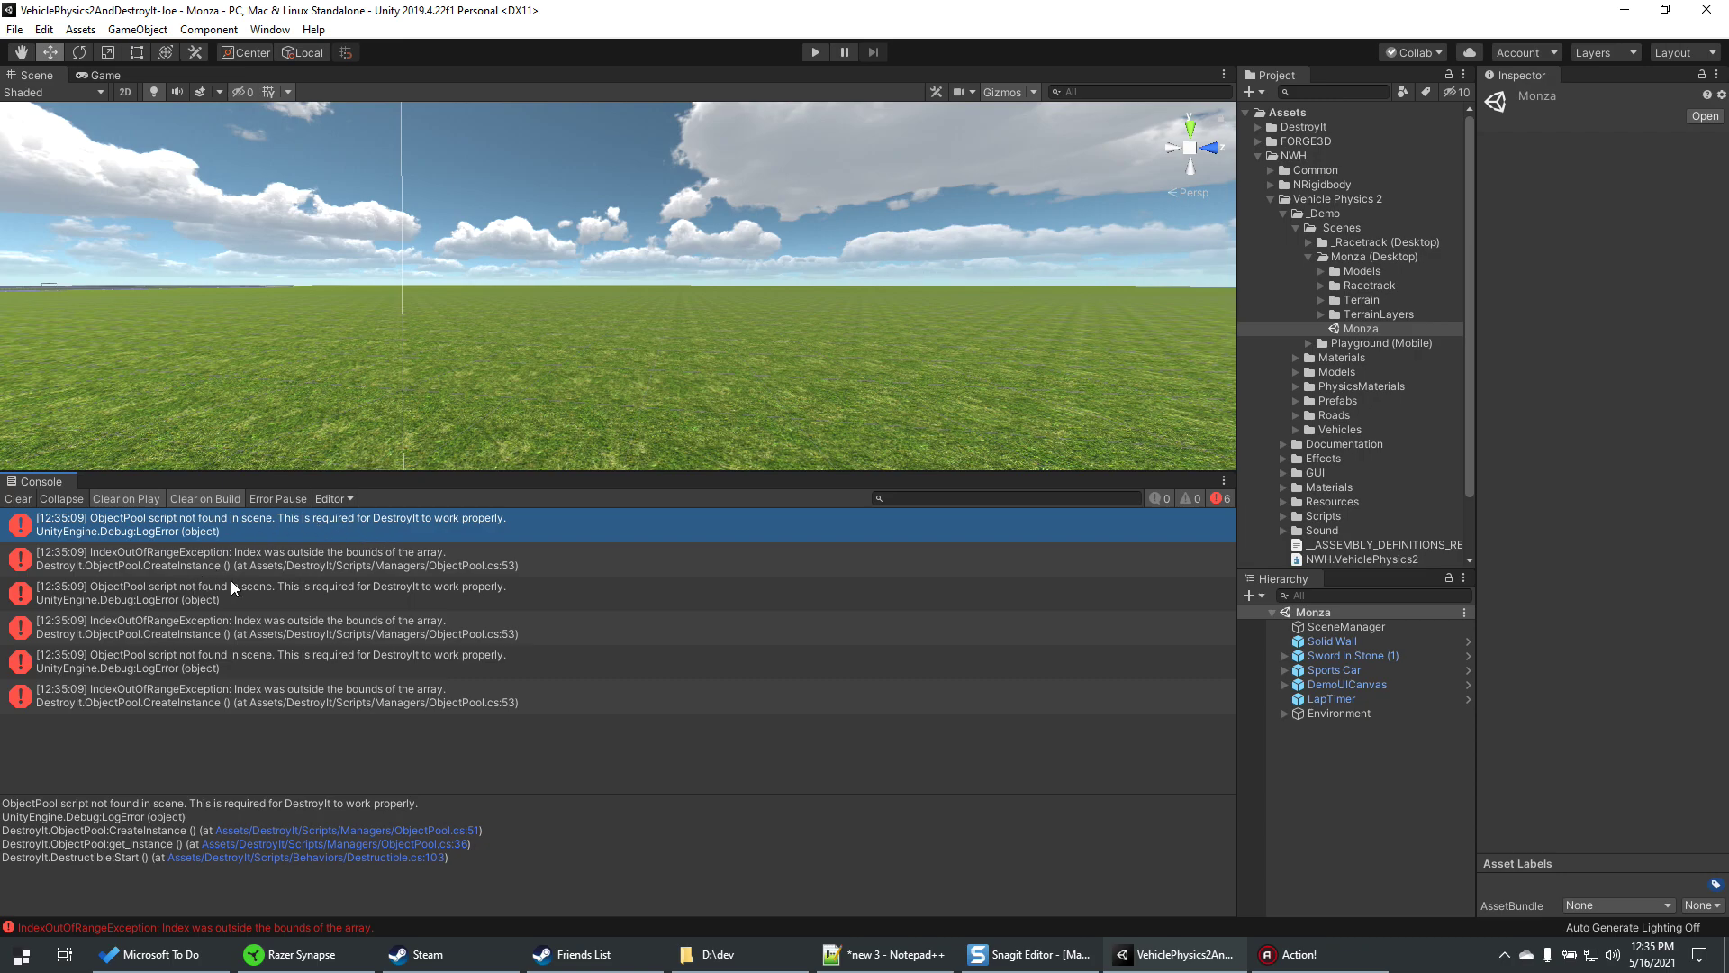
pyautogui.click(185, 554)
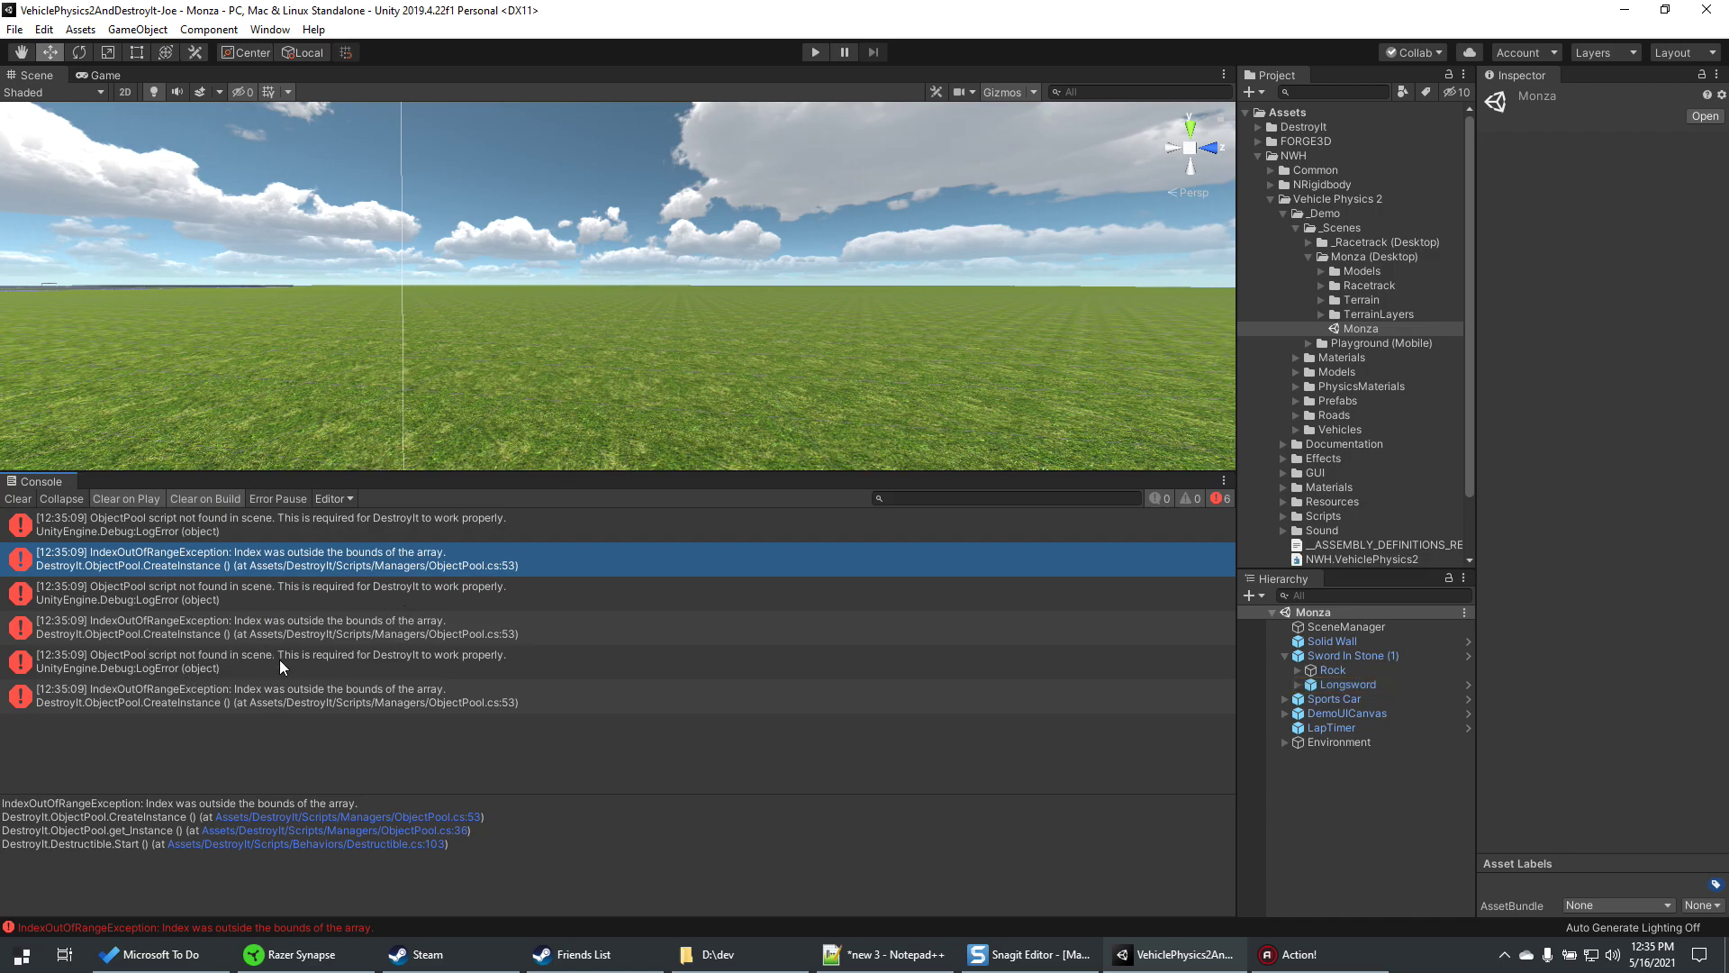
pyautogui.click(250, 664)
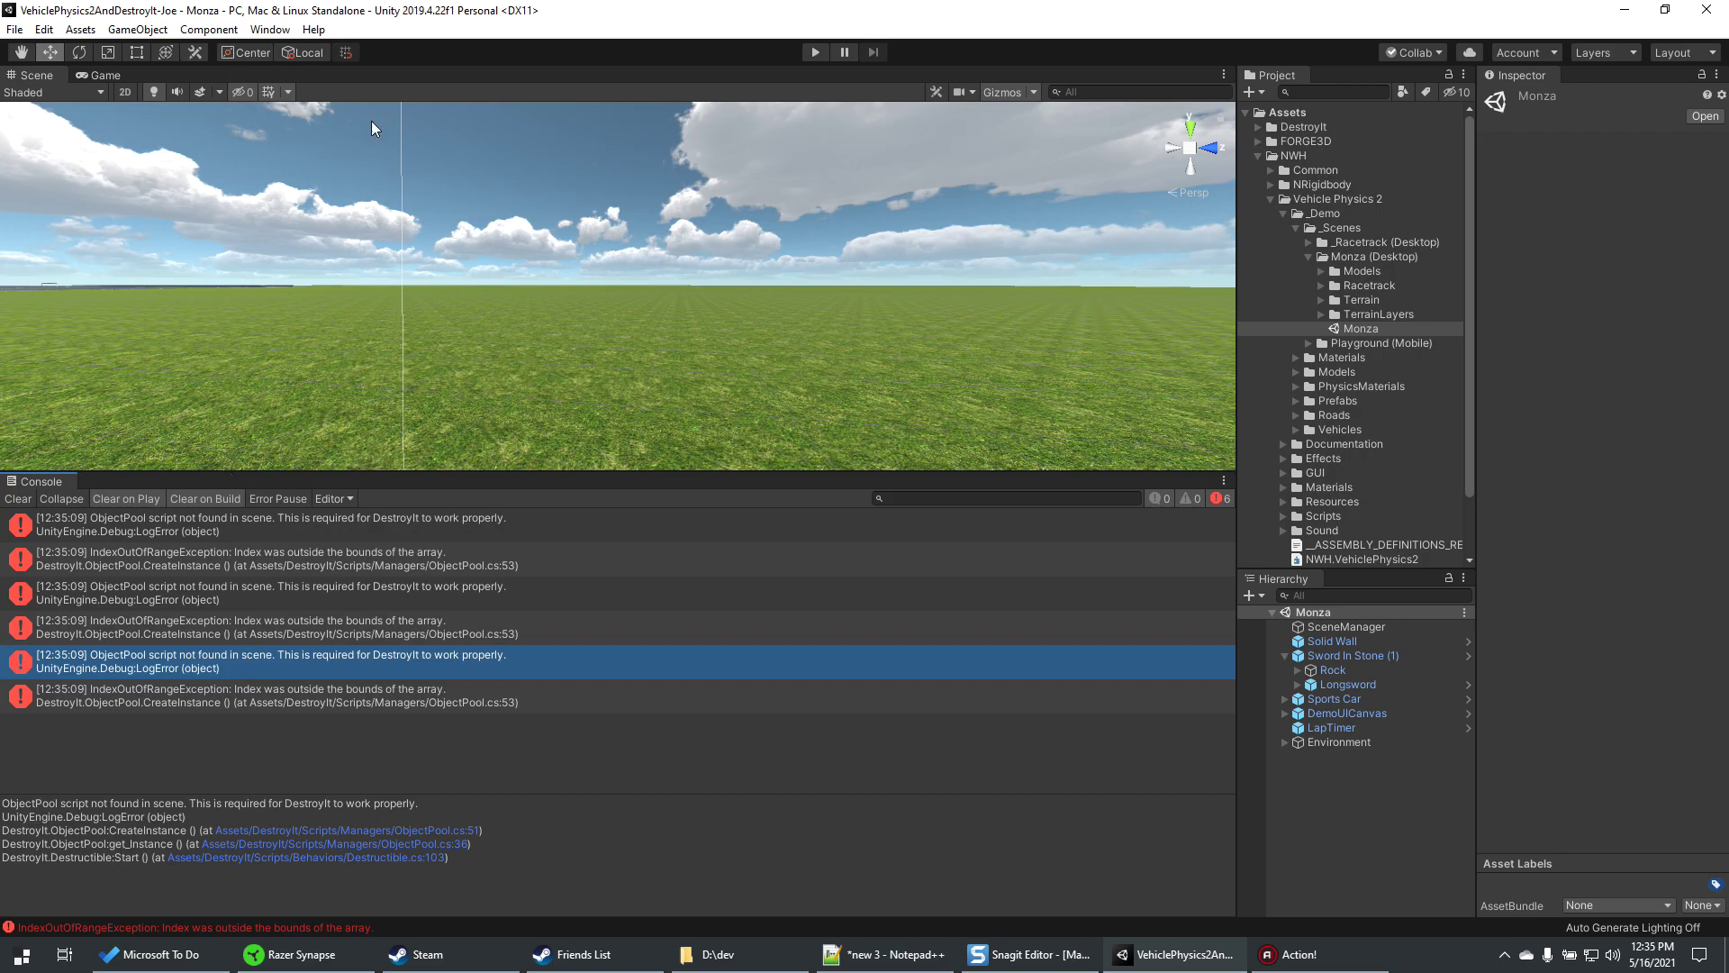
pyautogui.moveTo(557, 470); pyautogui.dragTo(562, 540)
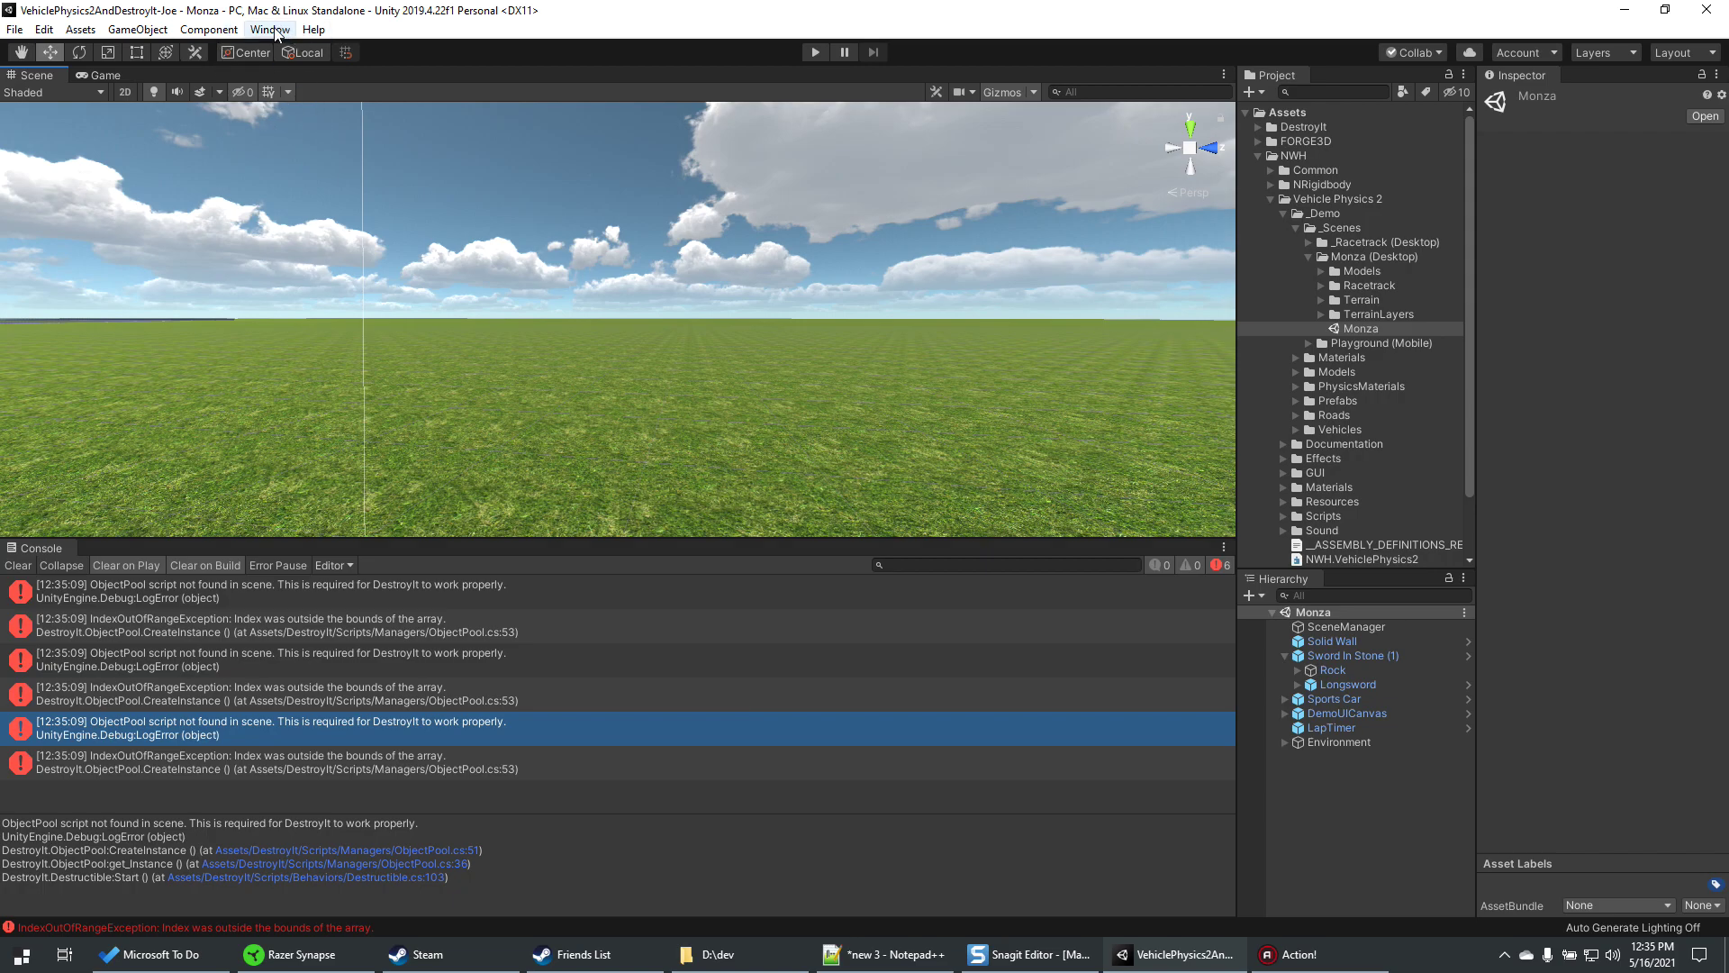
# - Inspect the SceneManager object and the Environment group with its Directional Light, Racetrack, Terrain and Props children
pyautogui.click(1345, 629)
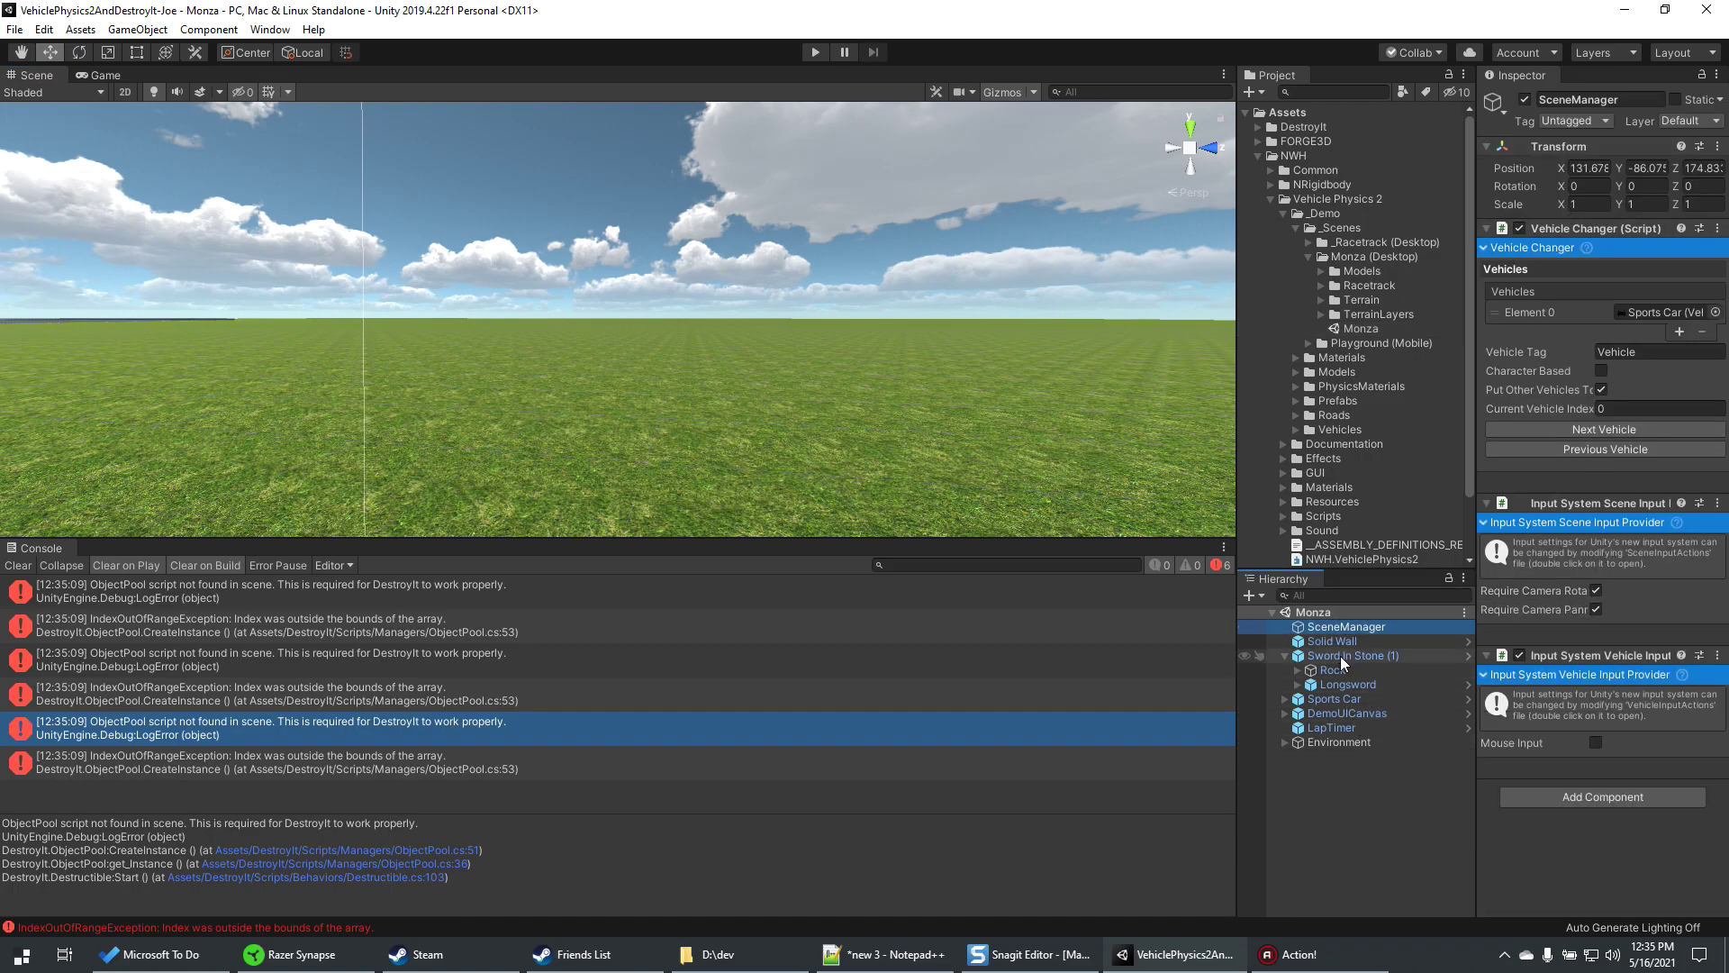
pyautogui.click(1328, 742)
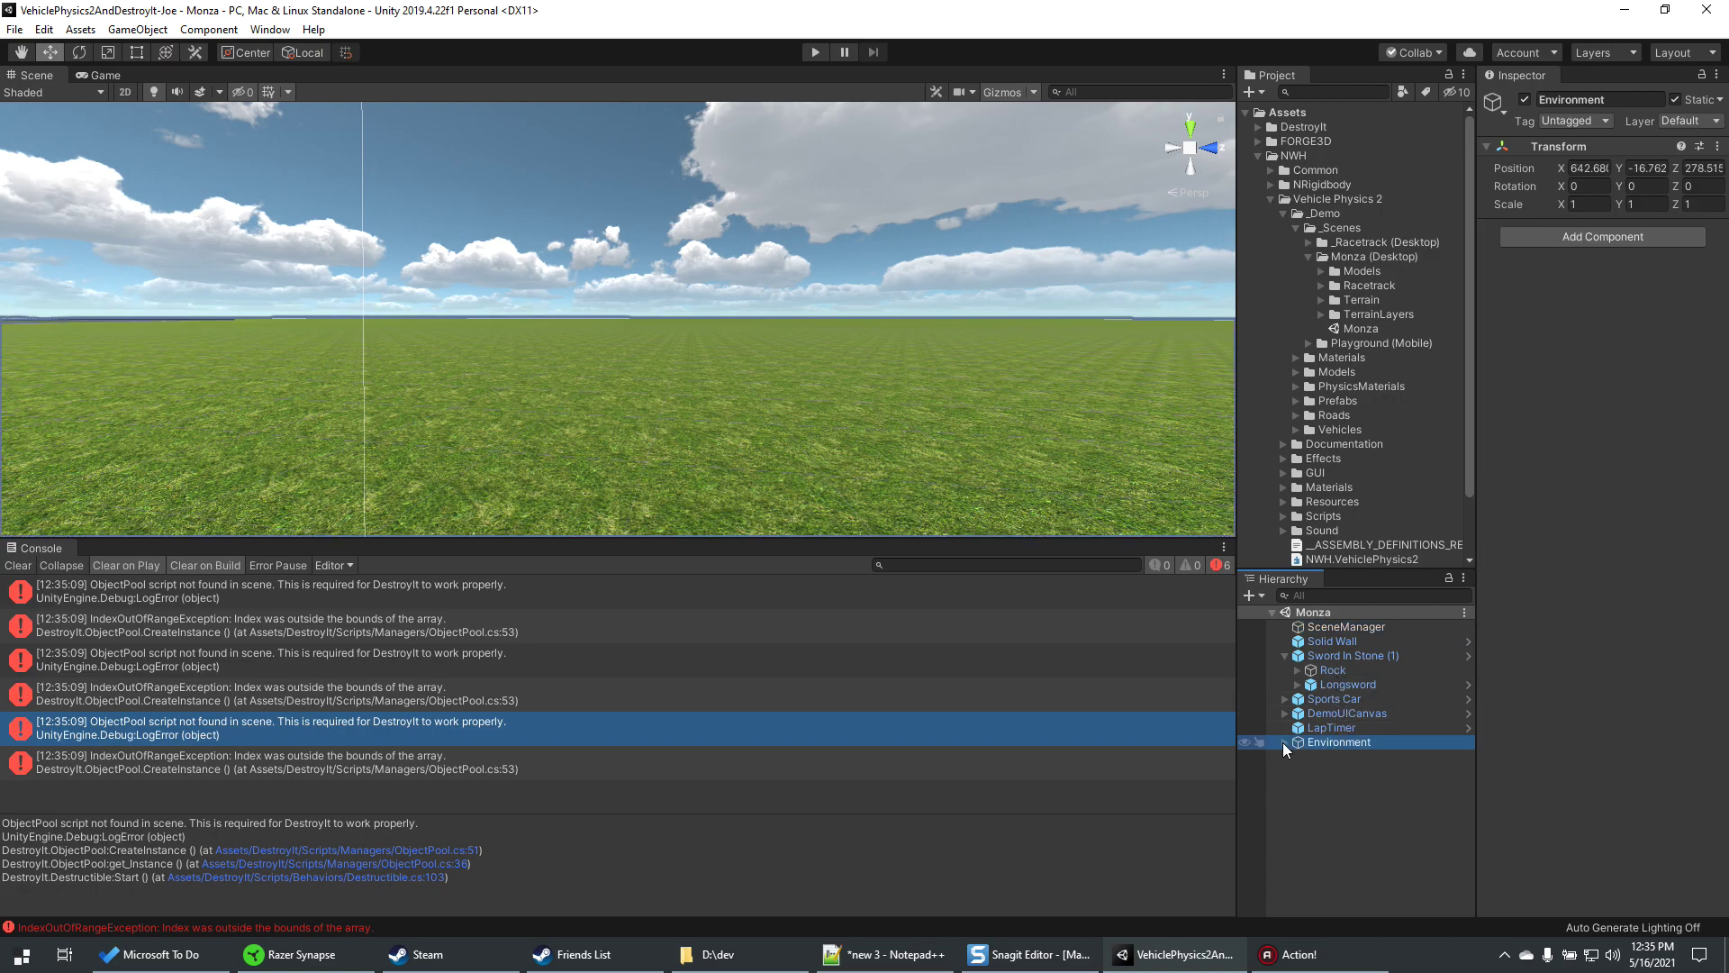
pyautogui.click(1284, 742)
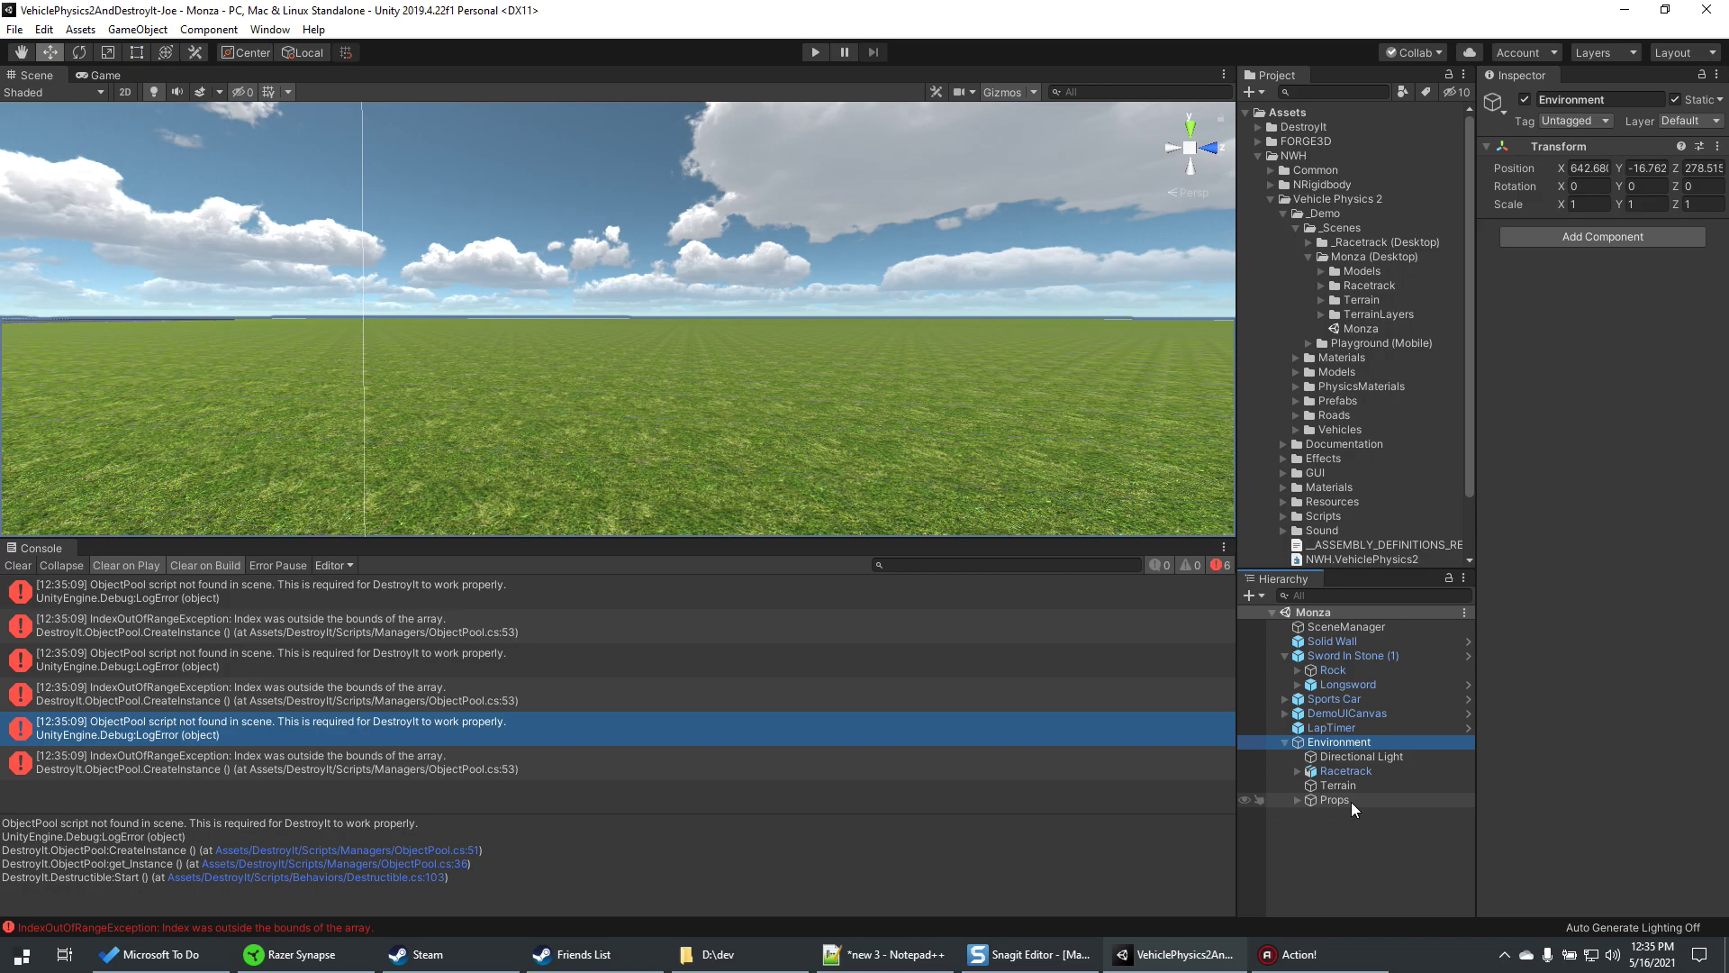
pyautogui.click(1360, 757)
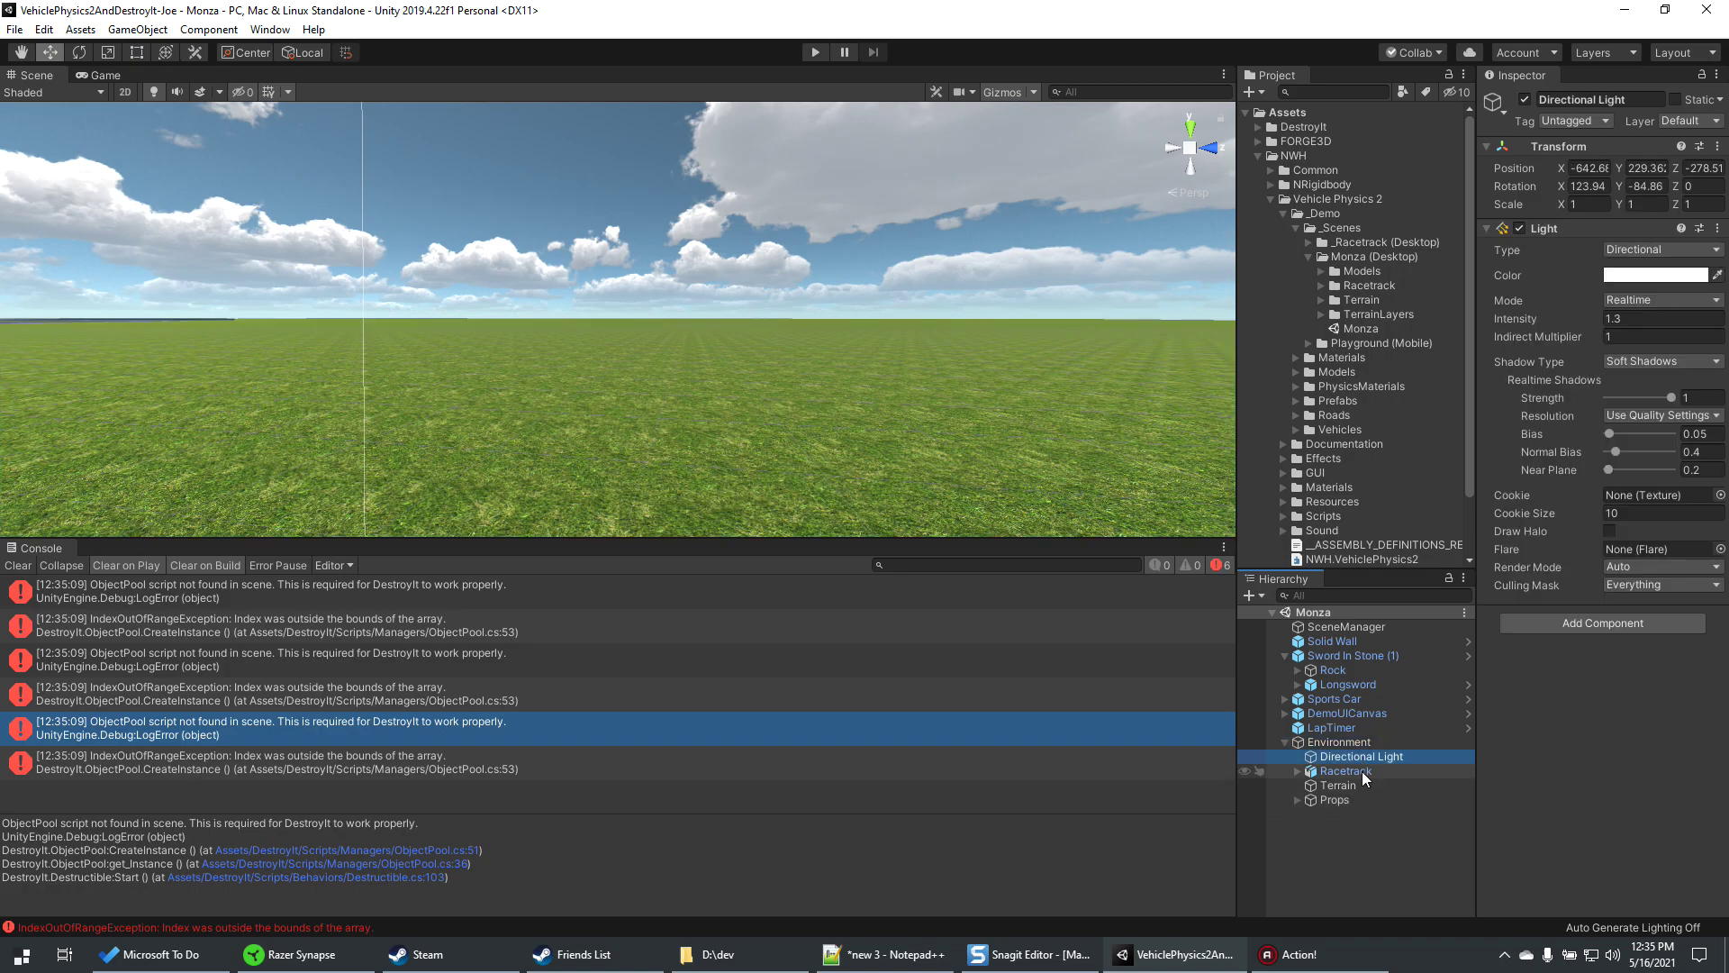
pyautogui.click(1346, 770)
pyautogui.click(1356, 783)
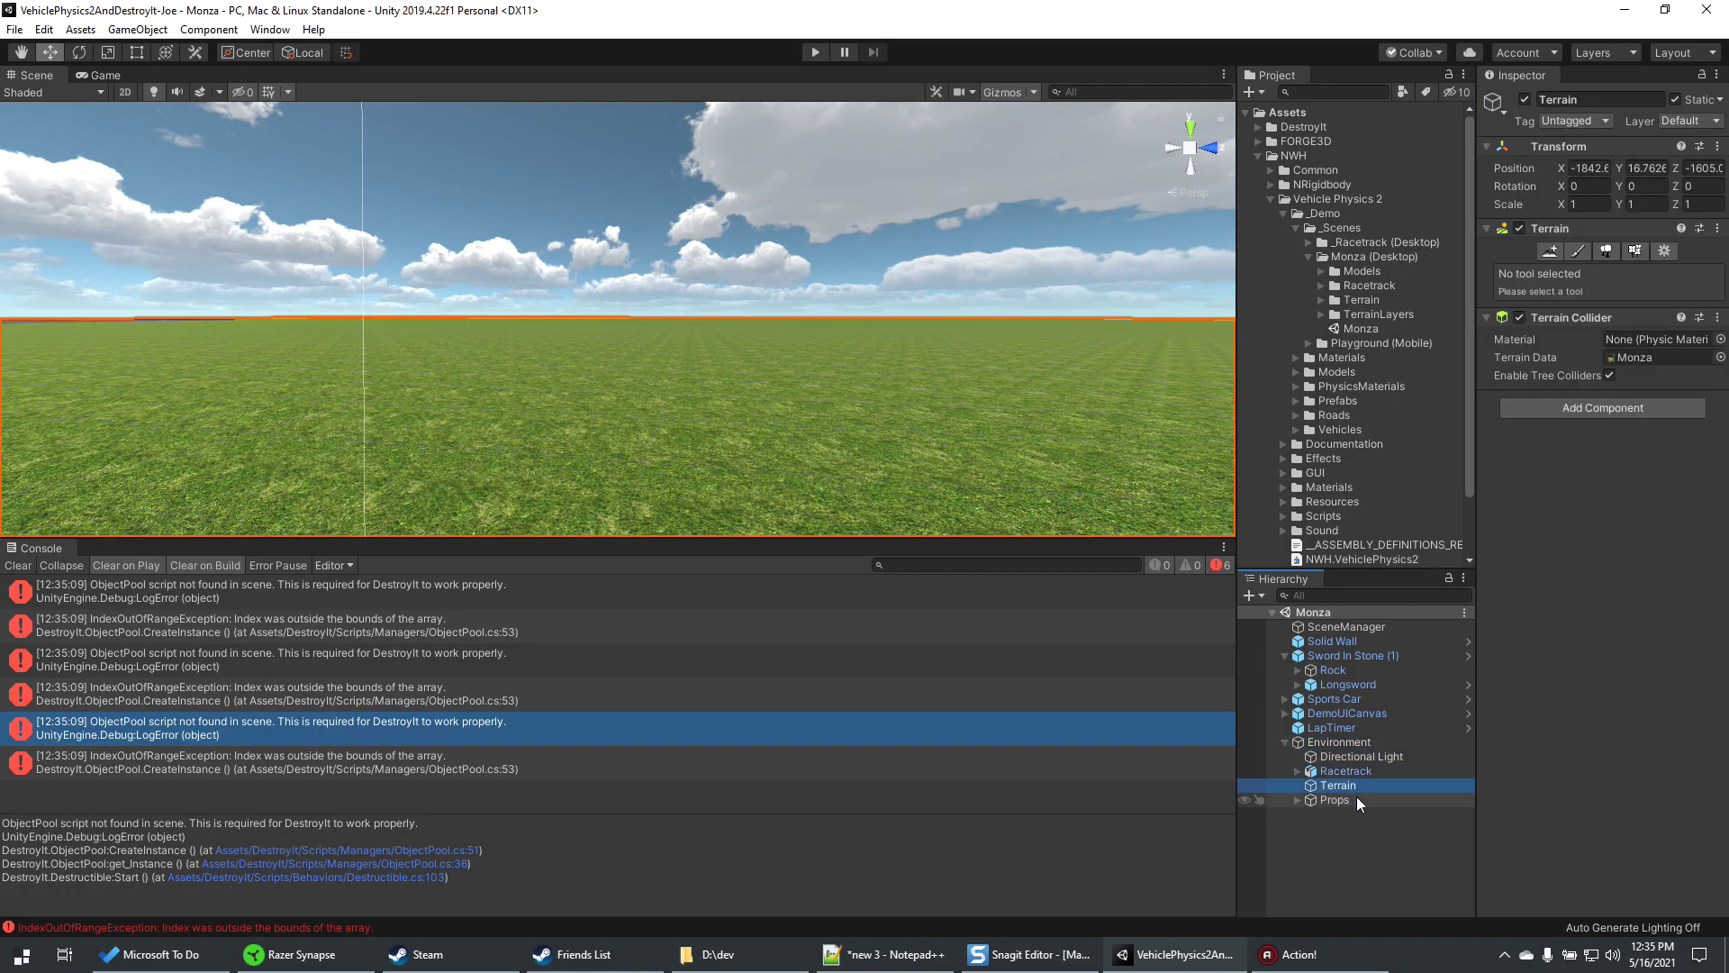
pyautogui.click(1356, 797)
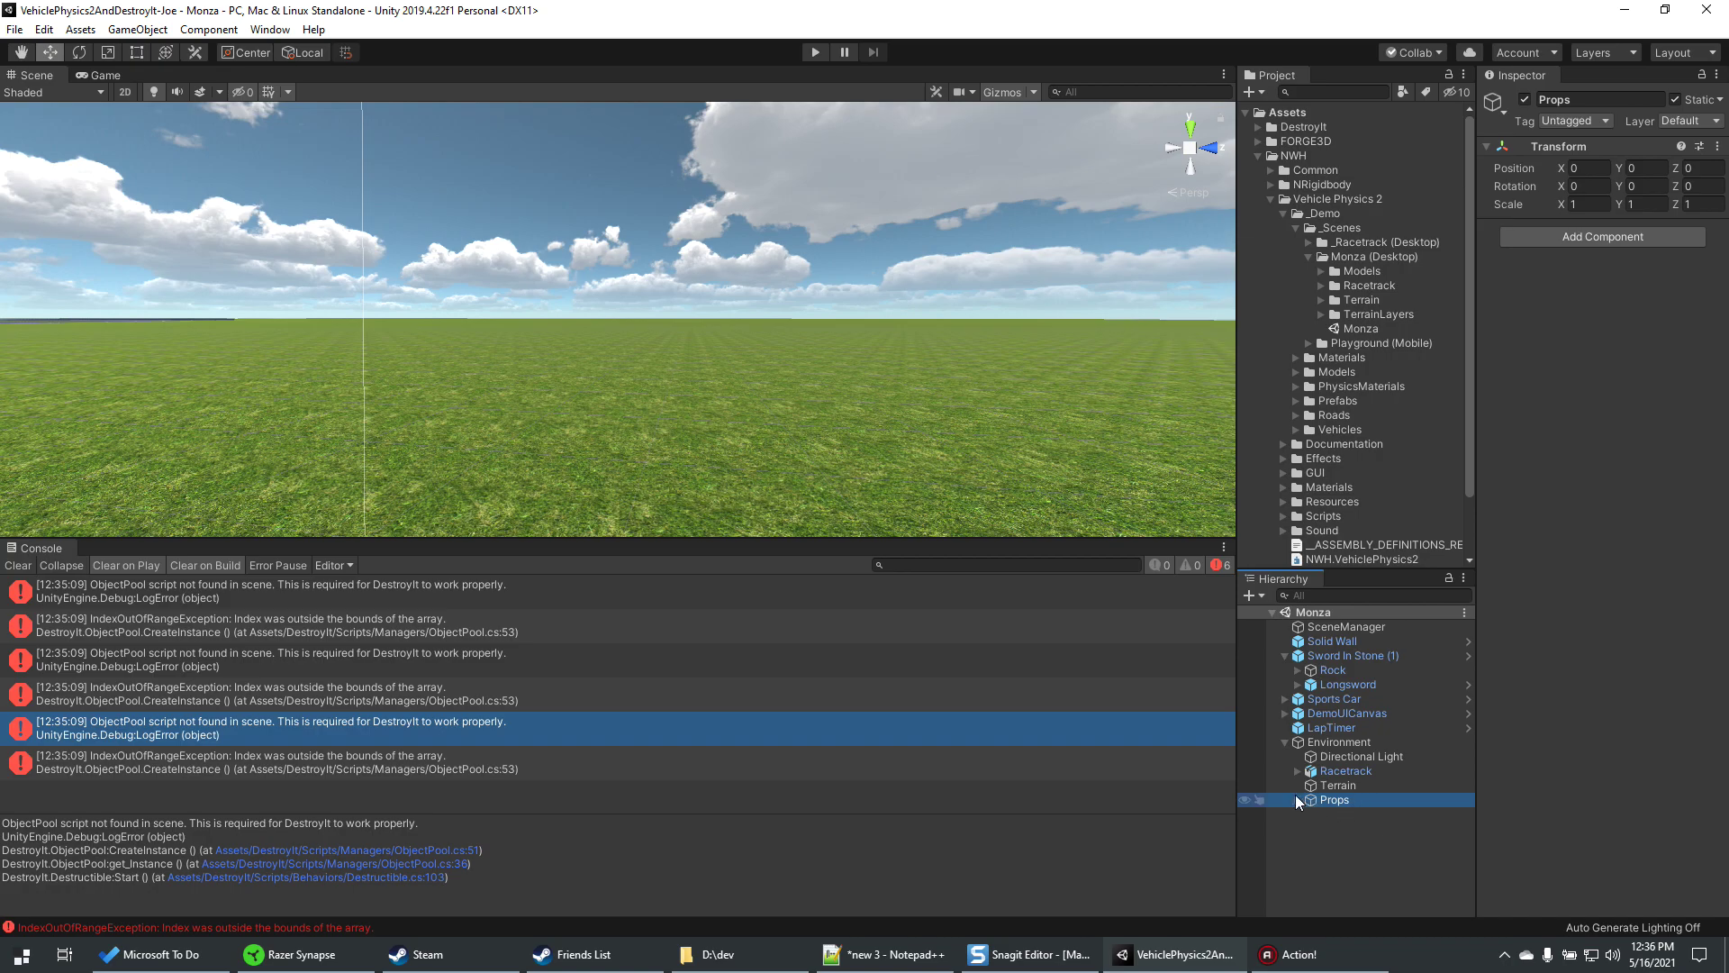
# - Add the DestroyIt minimal setup to the Monza scene and review the components on the new DestroyIt object
pyautogui.click(270, 29)
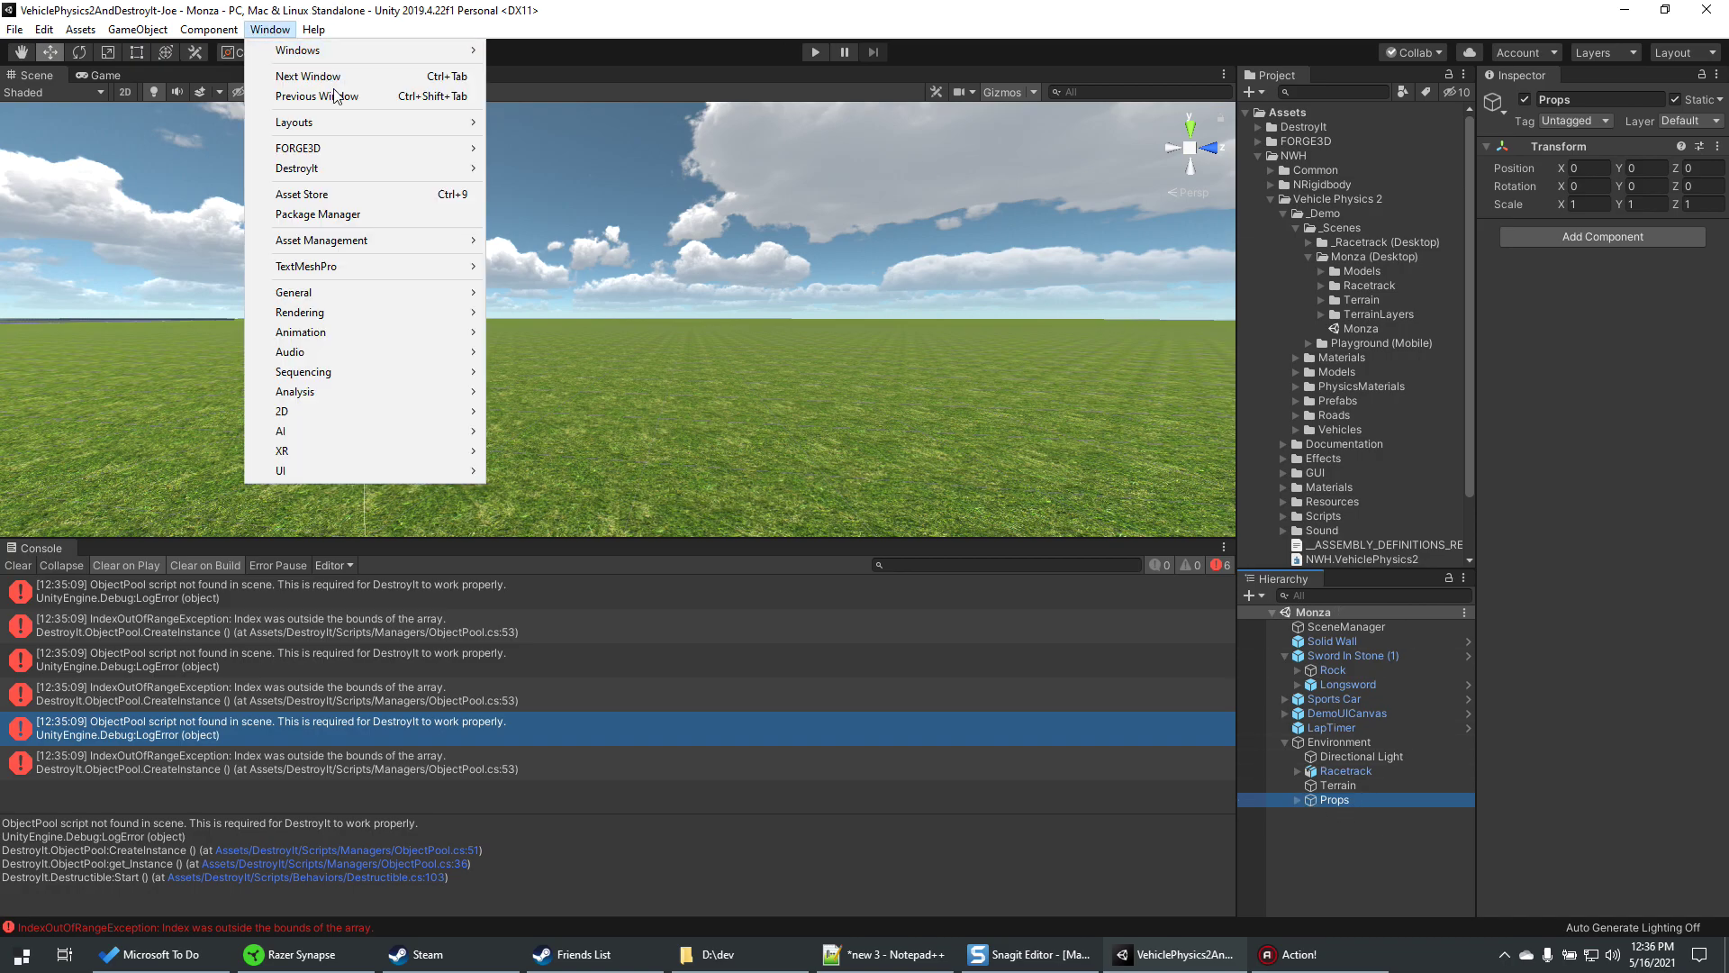
pyautogui.moveTo(328, 168)
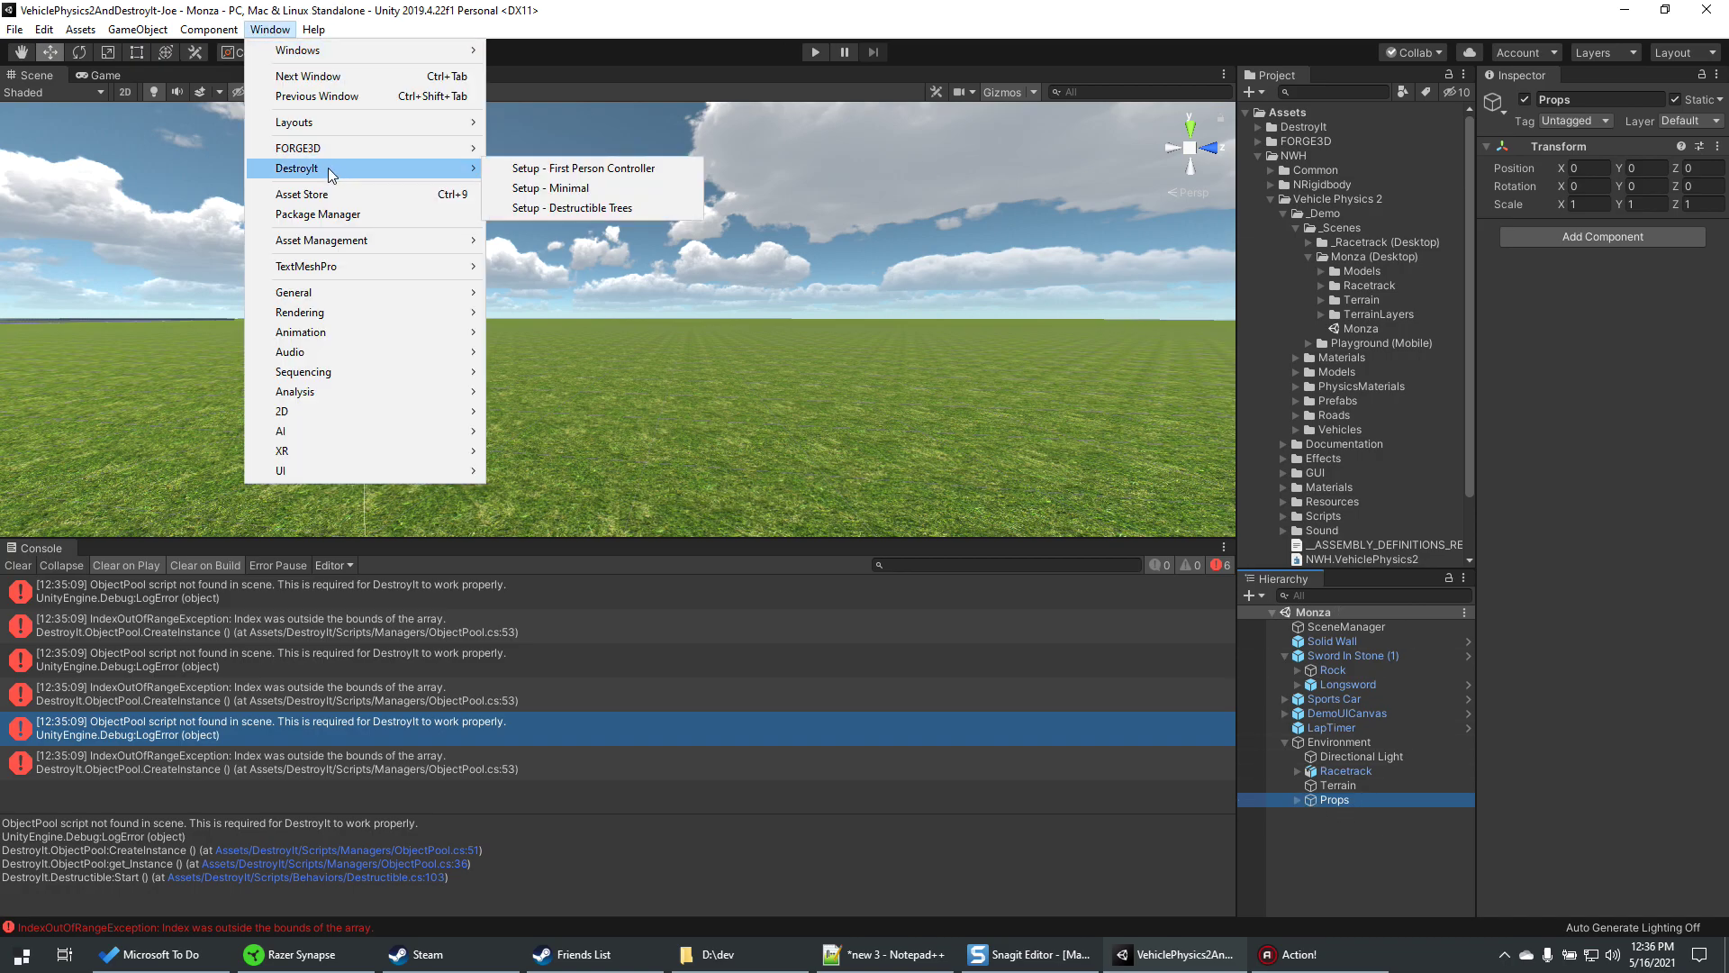
pyautogui.click(551, 191)
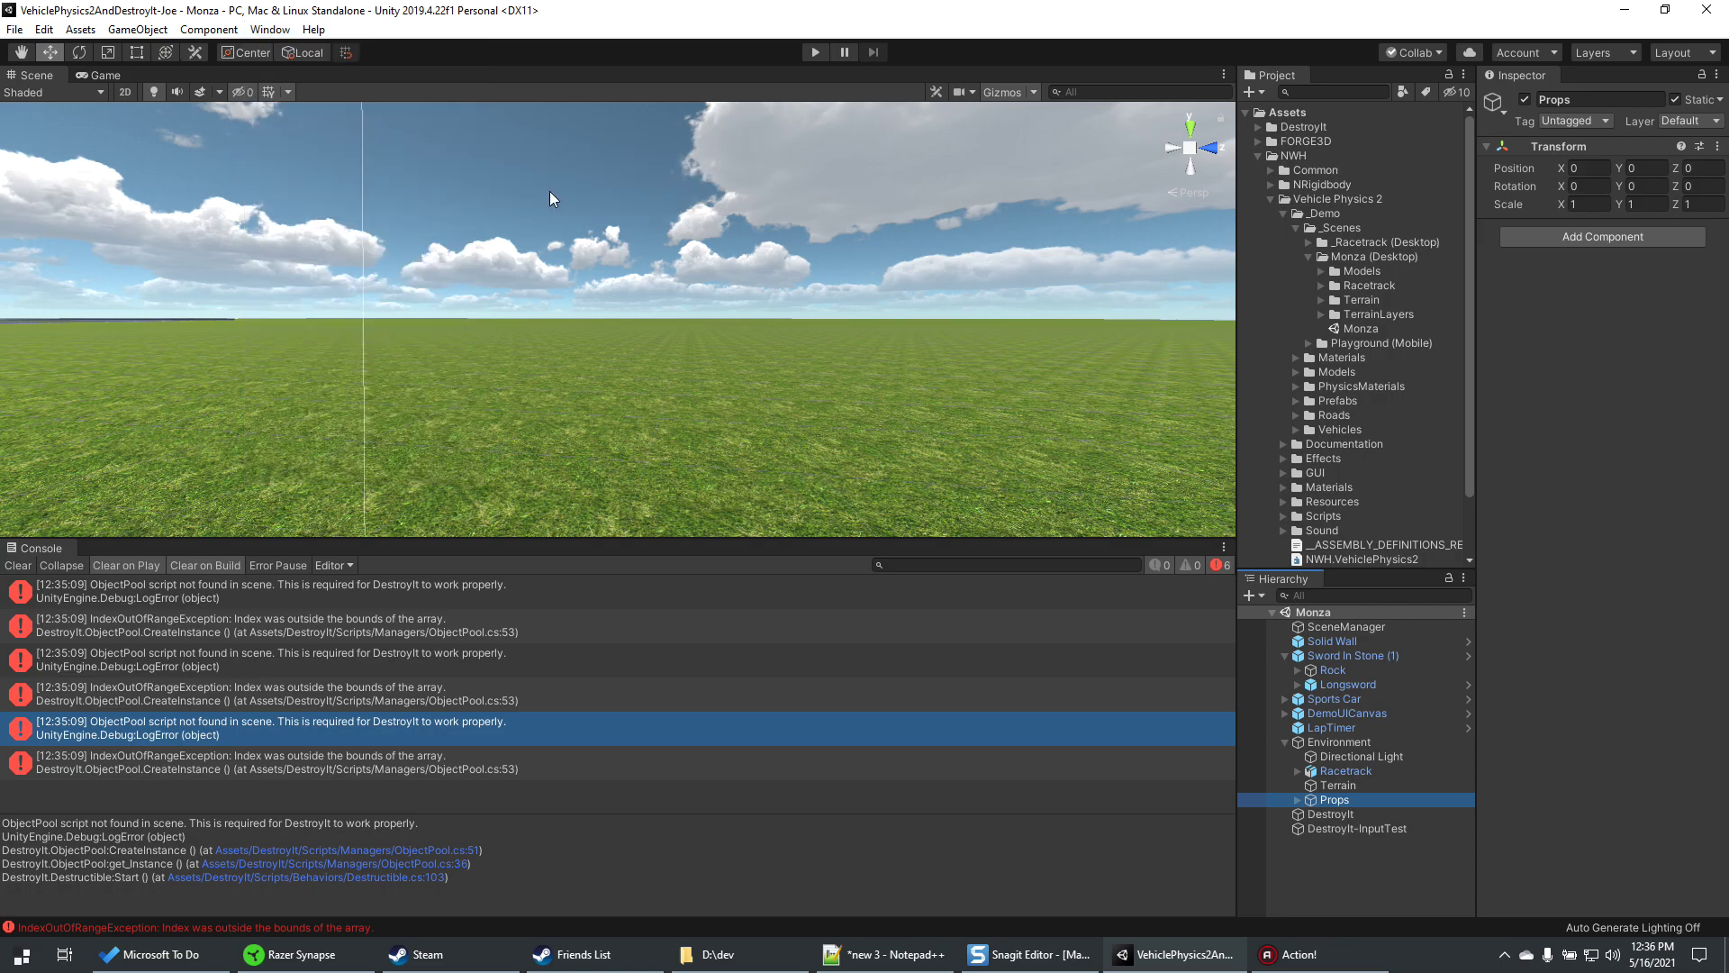
pyautogui.click(1331, 813)
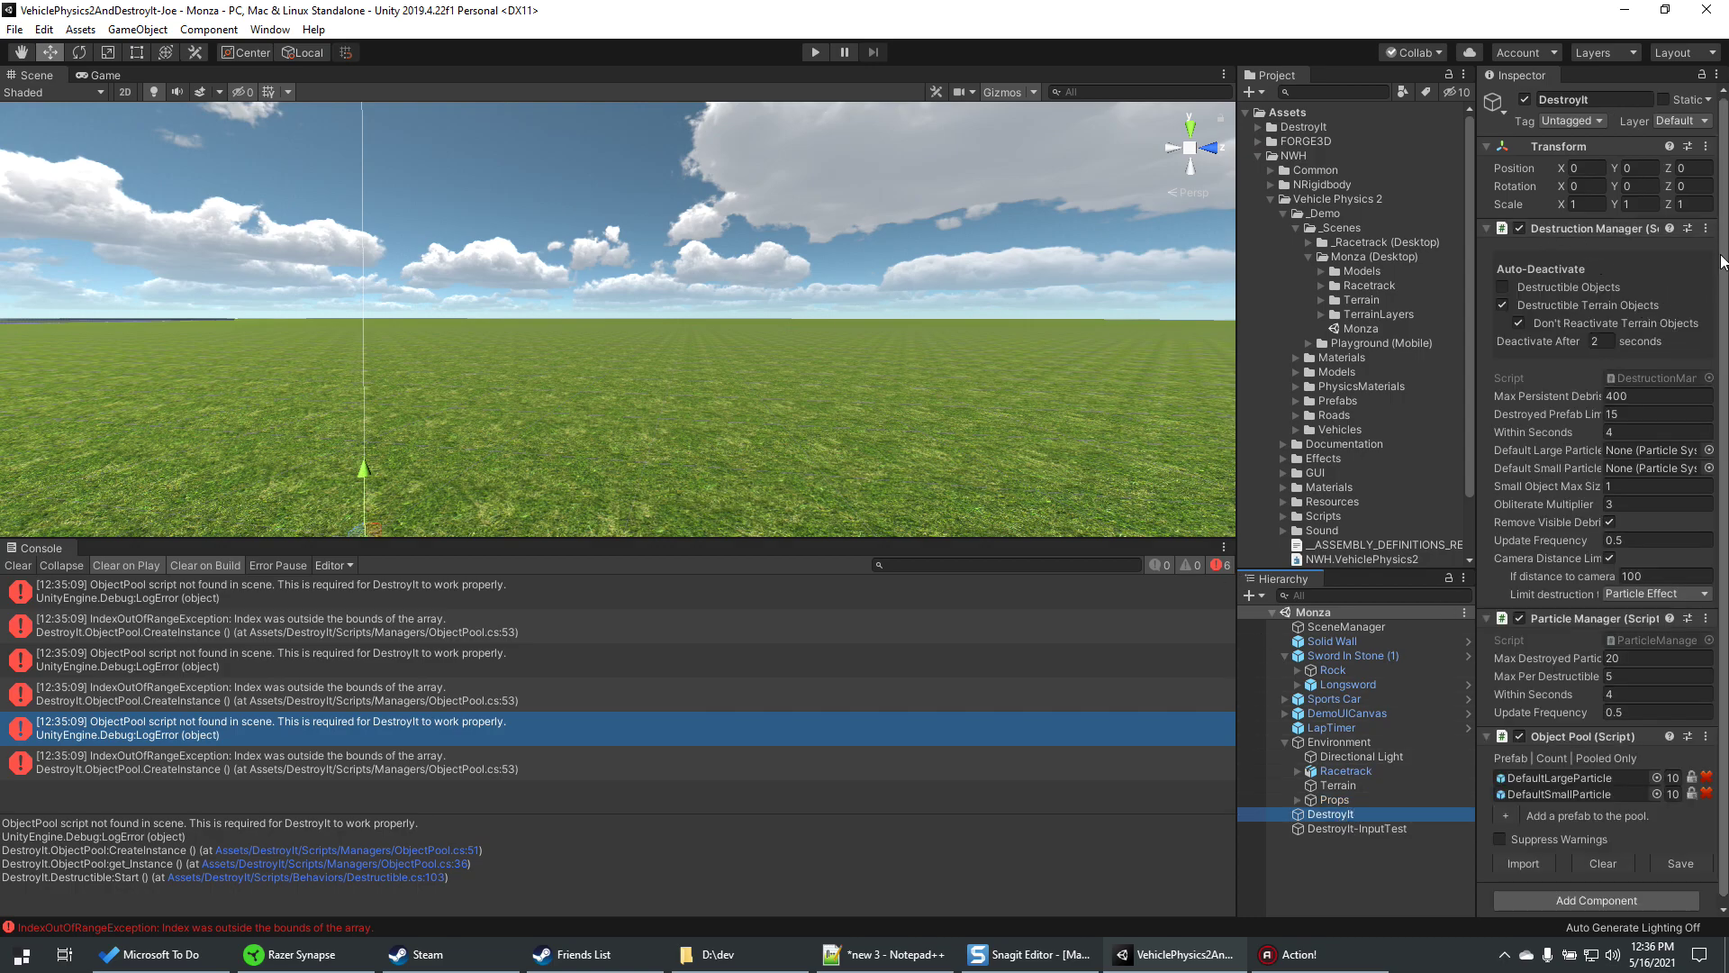
pyautogui.click(1725, 315)
pyautogui.moveTo(1726, 315); pyautogui.dragTo(1726, 310)
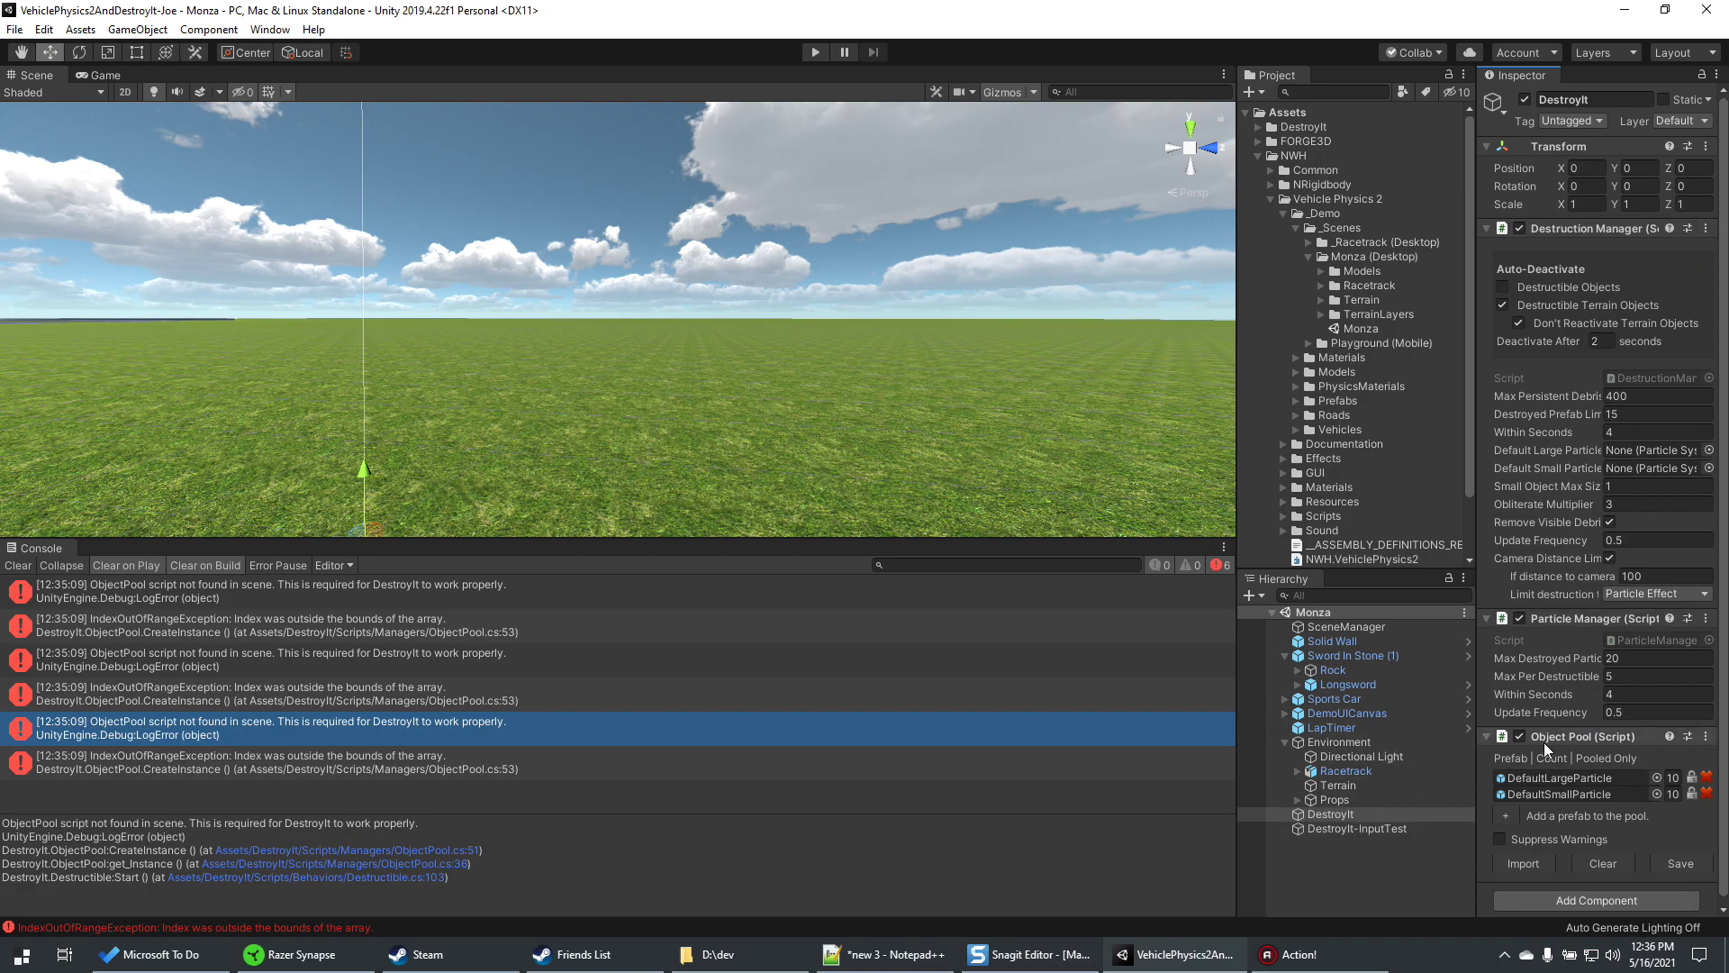
# - Delete the DestroyIt-InputTest object from the scene
pyautogui.click(1336, 830)
pyautogui.rightClick(1327, 825)
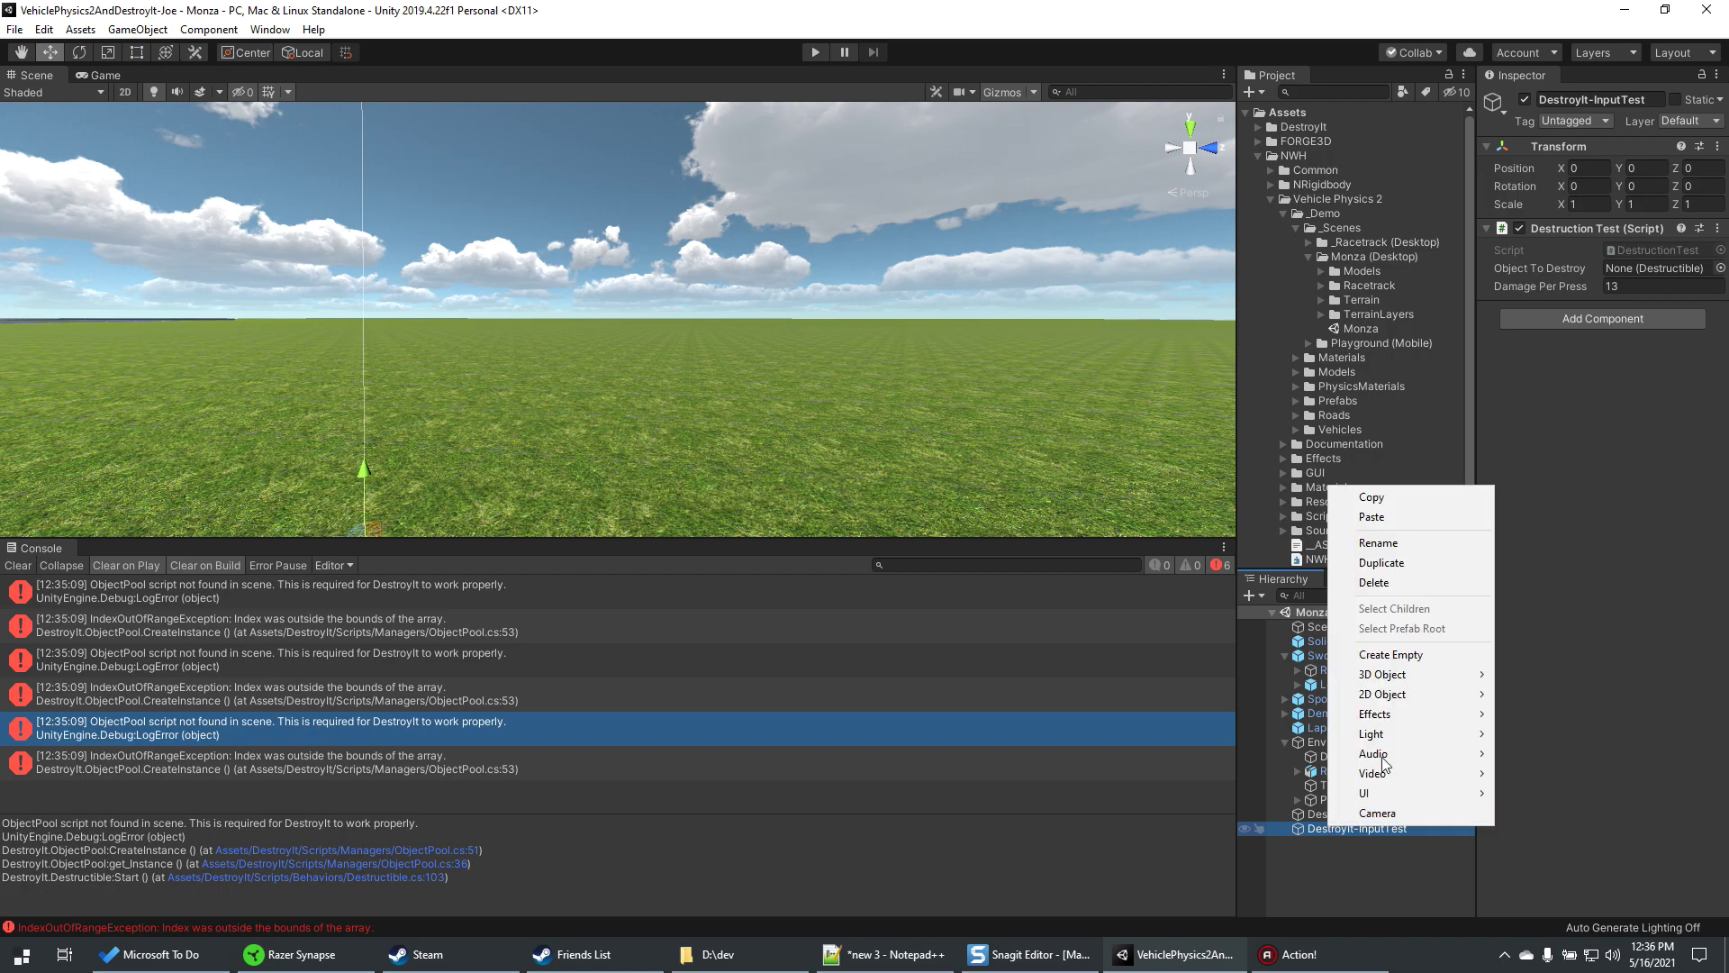
pyautogui.click(1375, 582)
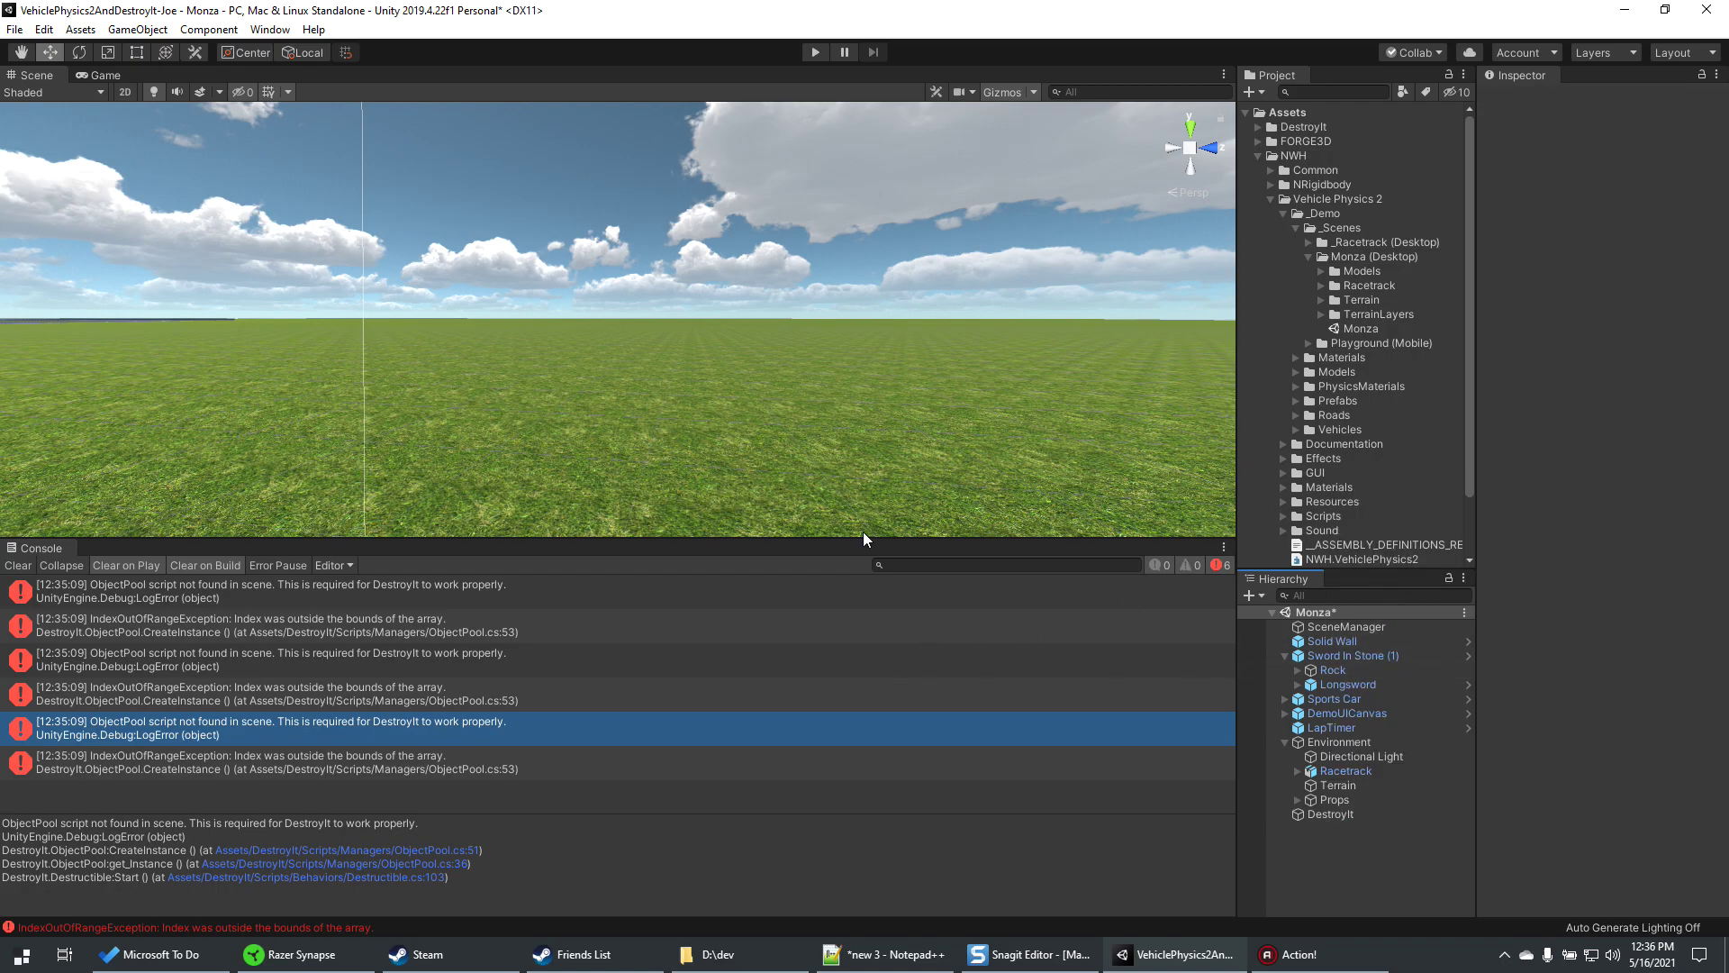
# - Shrink the console, test the scene by driving the sports car forward into the rock and blue wall, and stop the run
pyautogui.moveTo(864, 536); pyautogui.dragTo(882, 768)
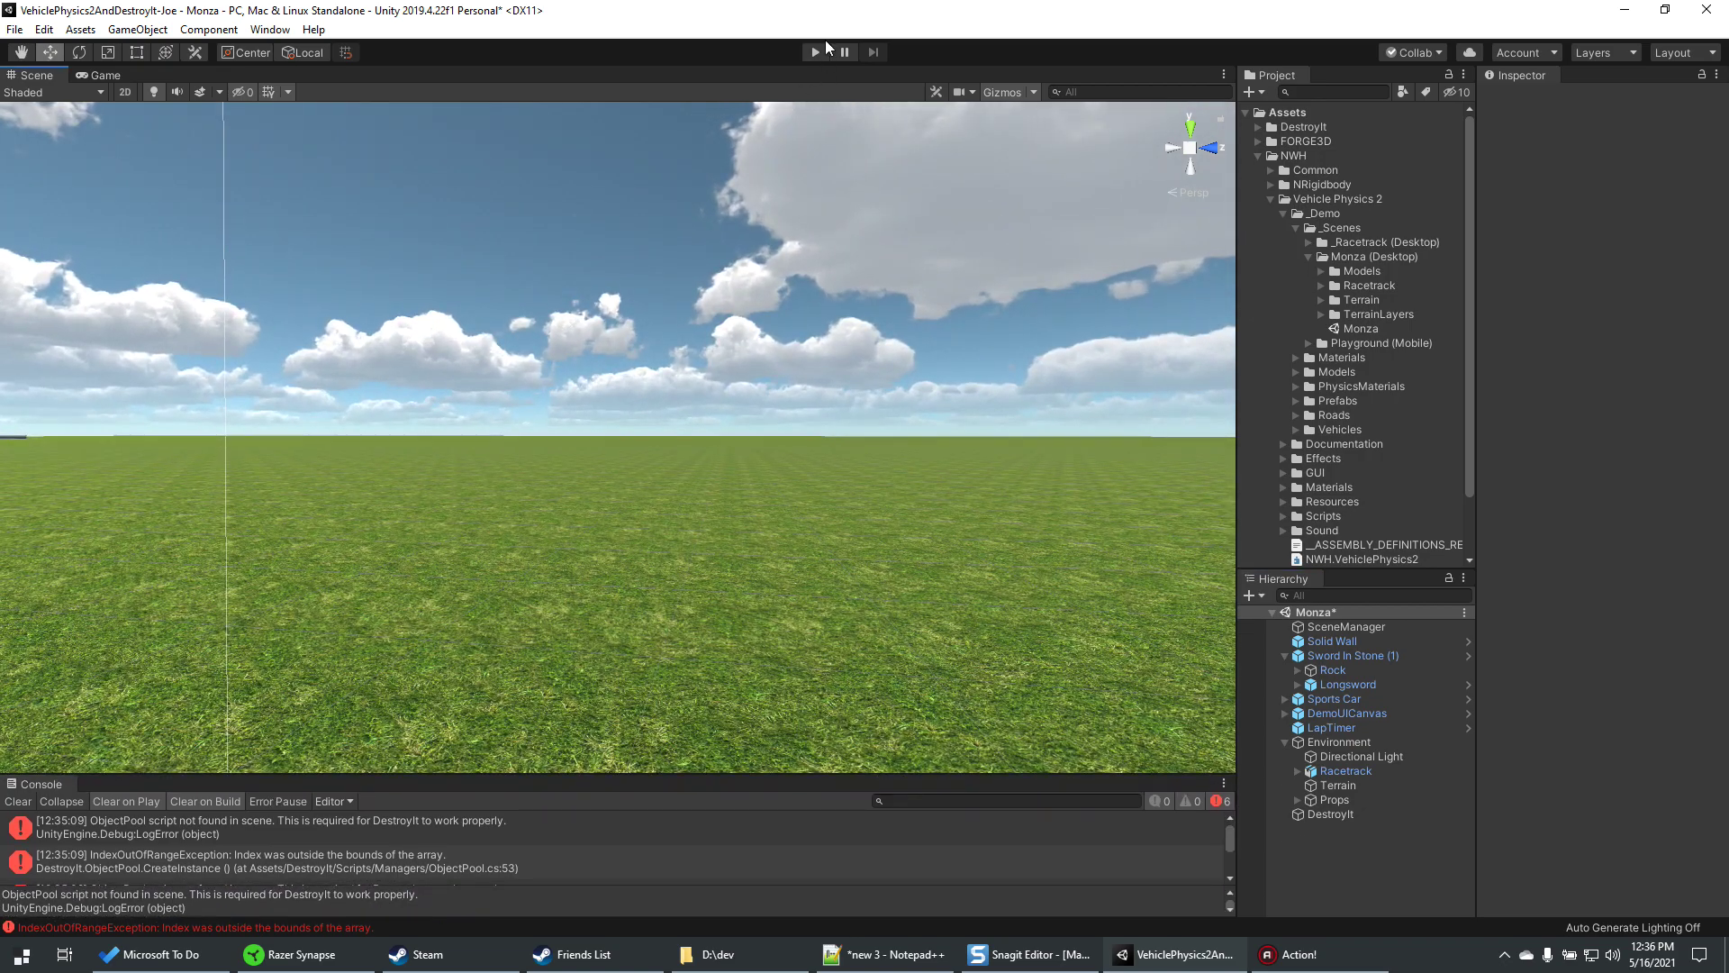
pyautogui.click(823, 50)
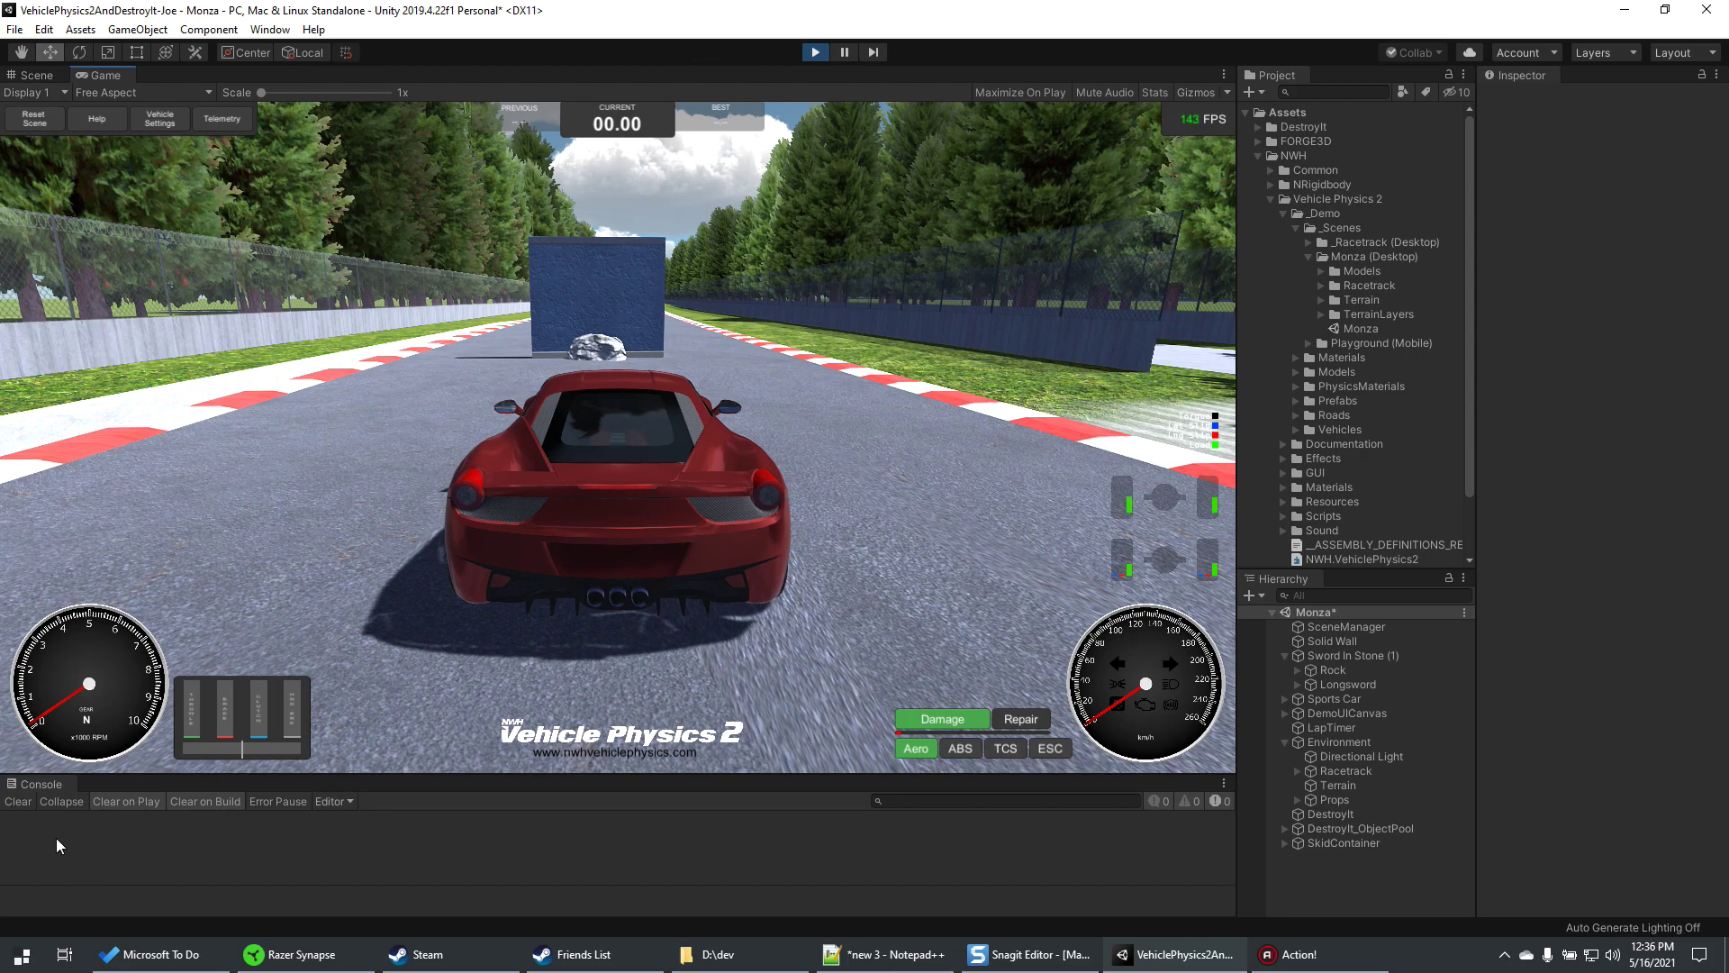
pyautogui.press('w')
pyautogui.press('w')
pyautogui.press('w')
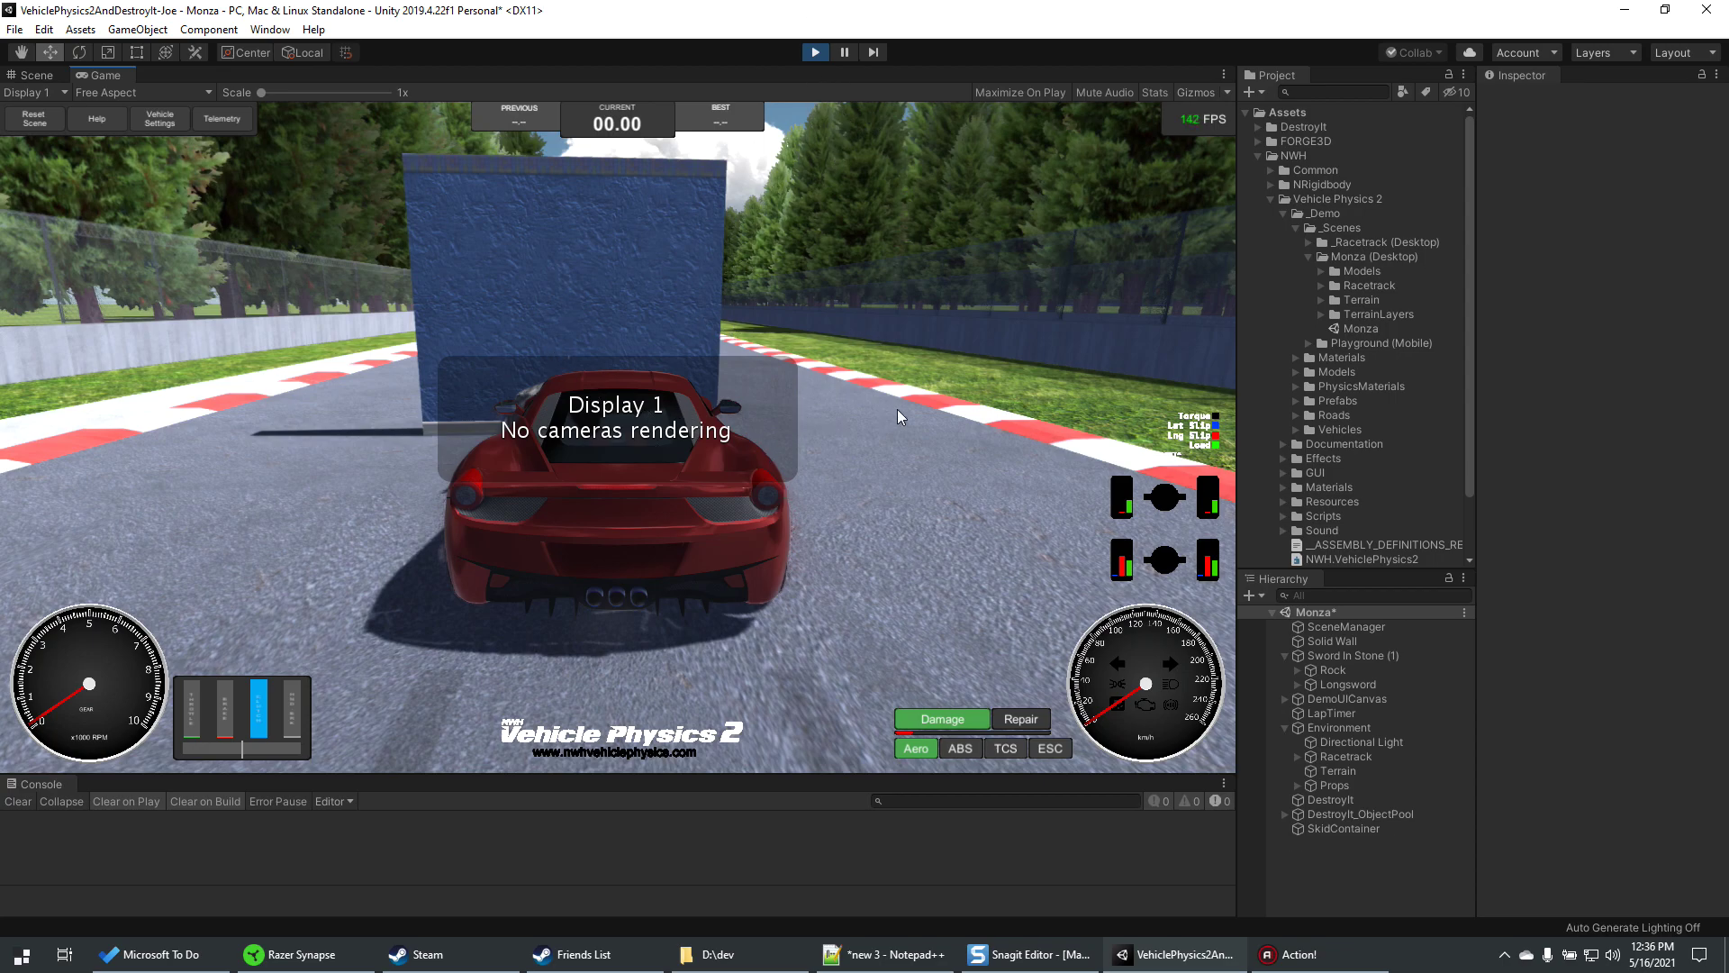
pyautogui.click(815, 52)
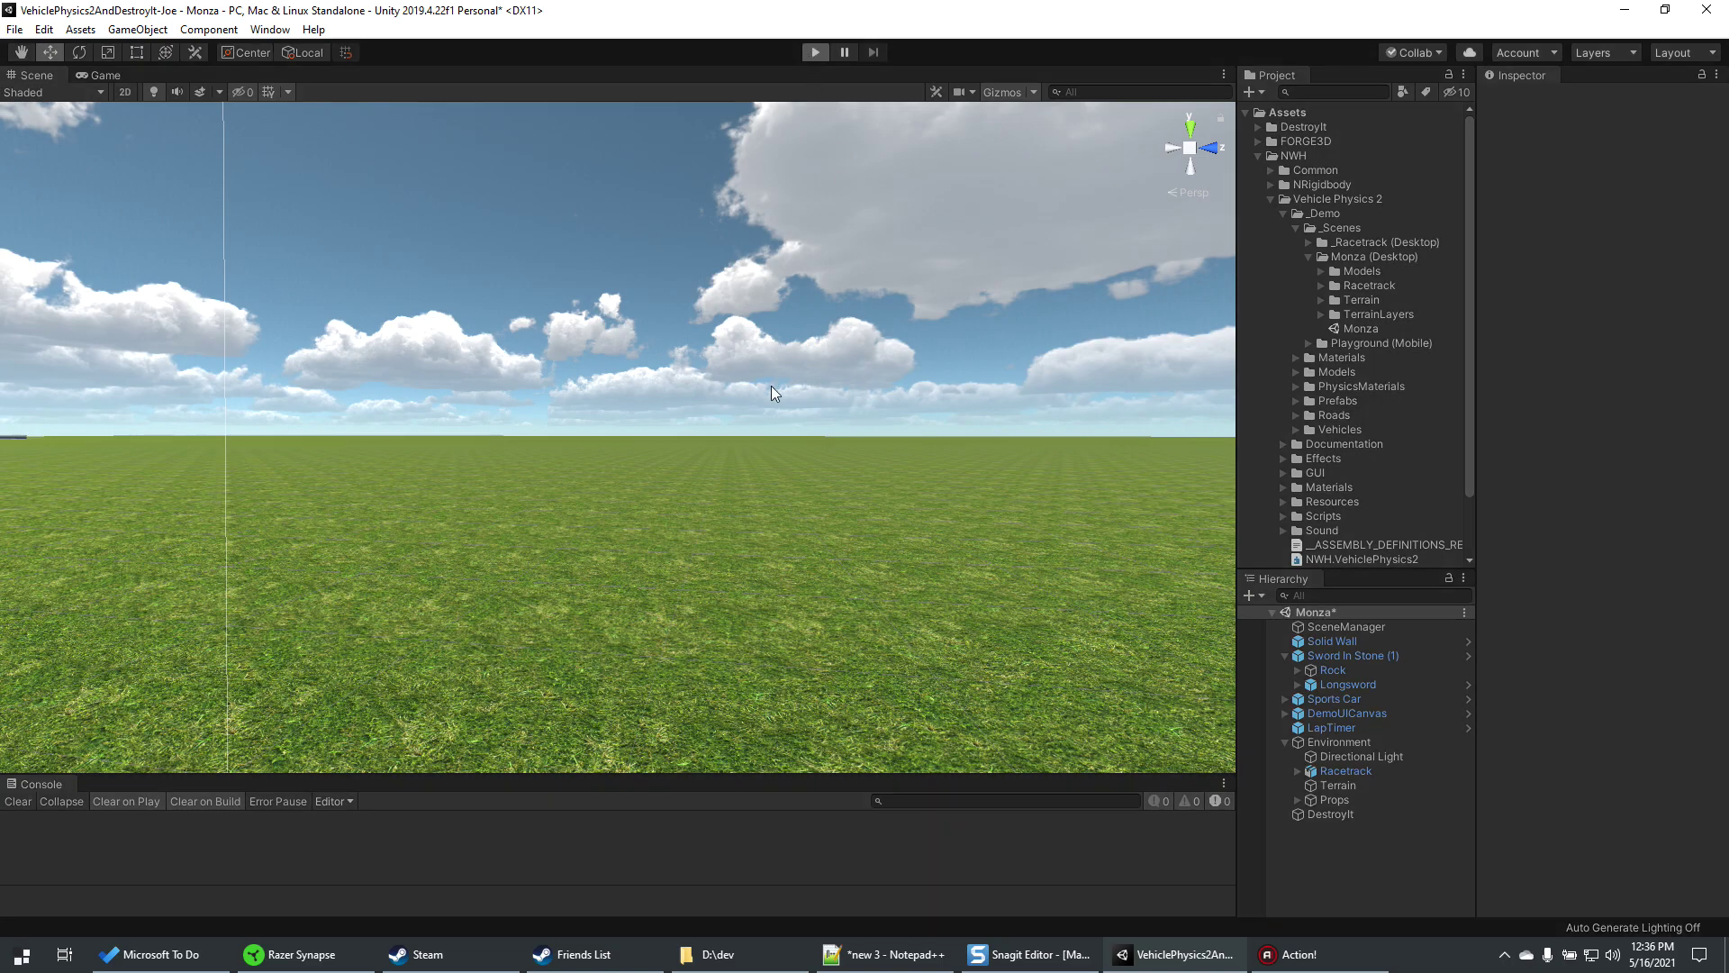
# - Run the scene again, steer the sports car off the track into the side barrier, and stop the run
pyautogui.hotkey('ctrl', 'p')
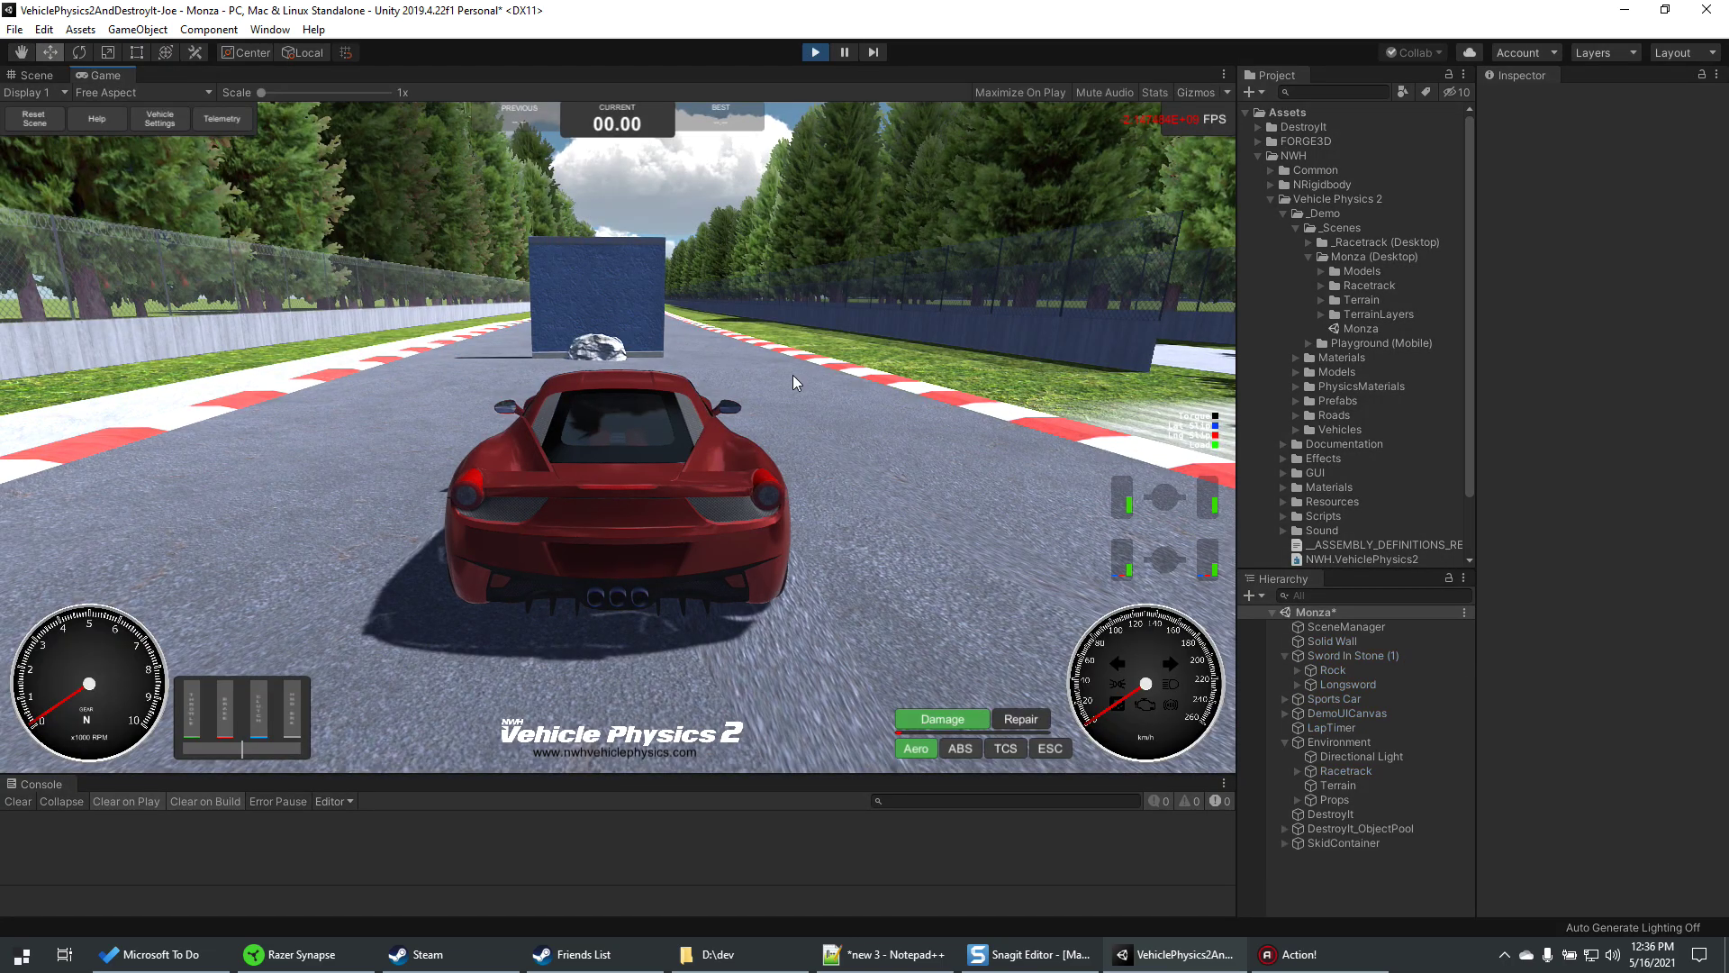
pyautogui.press('w')
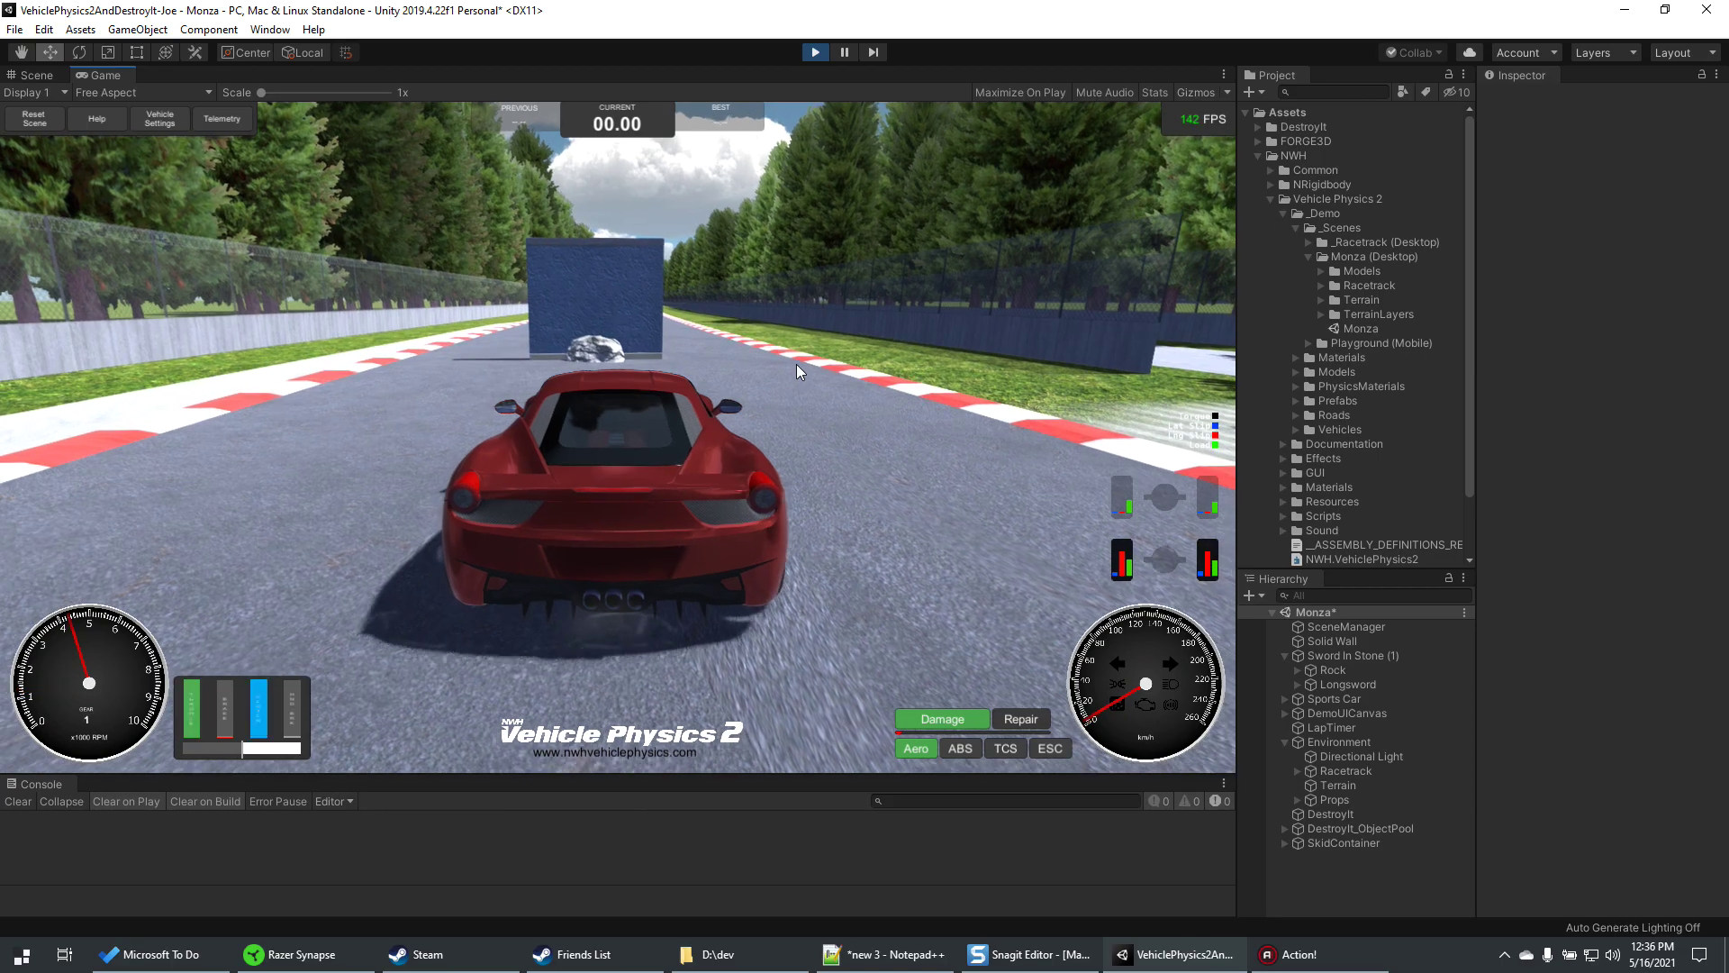
pyautogui.press('d')
pyautogui.press('a')
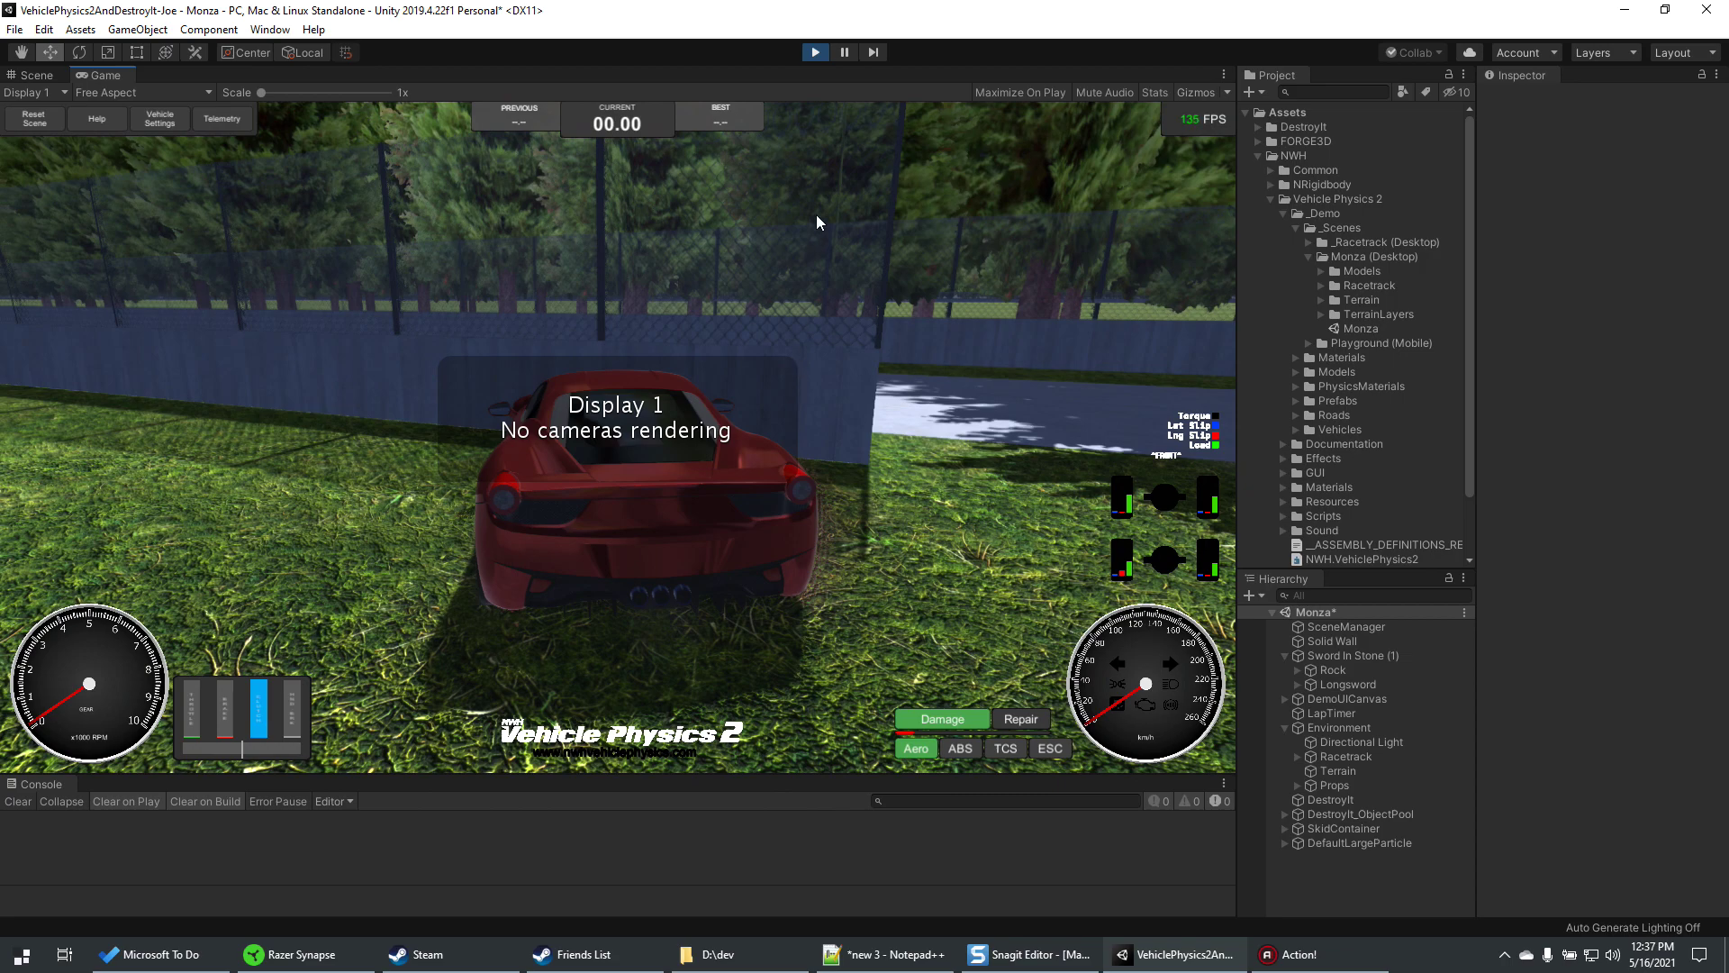
pyautogui.click(815, 52)
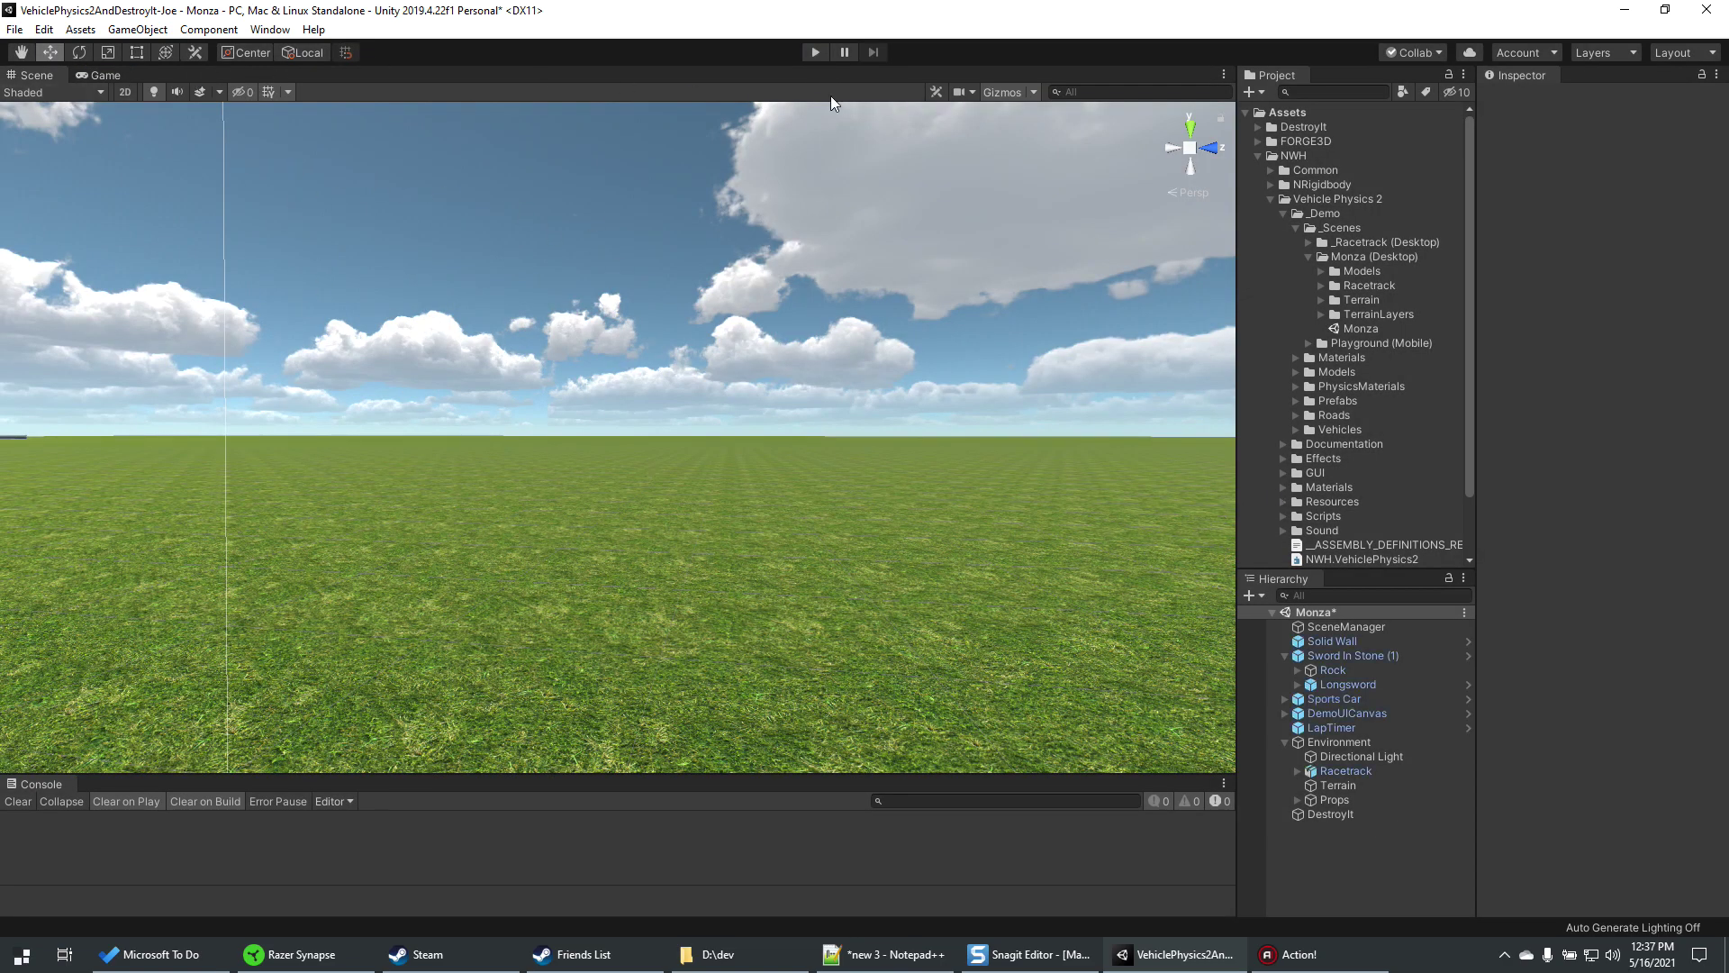
# - Run the scene and bring the Sports Car into close view in the scene editor
pyautogui.click(813, 52)
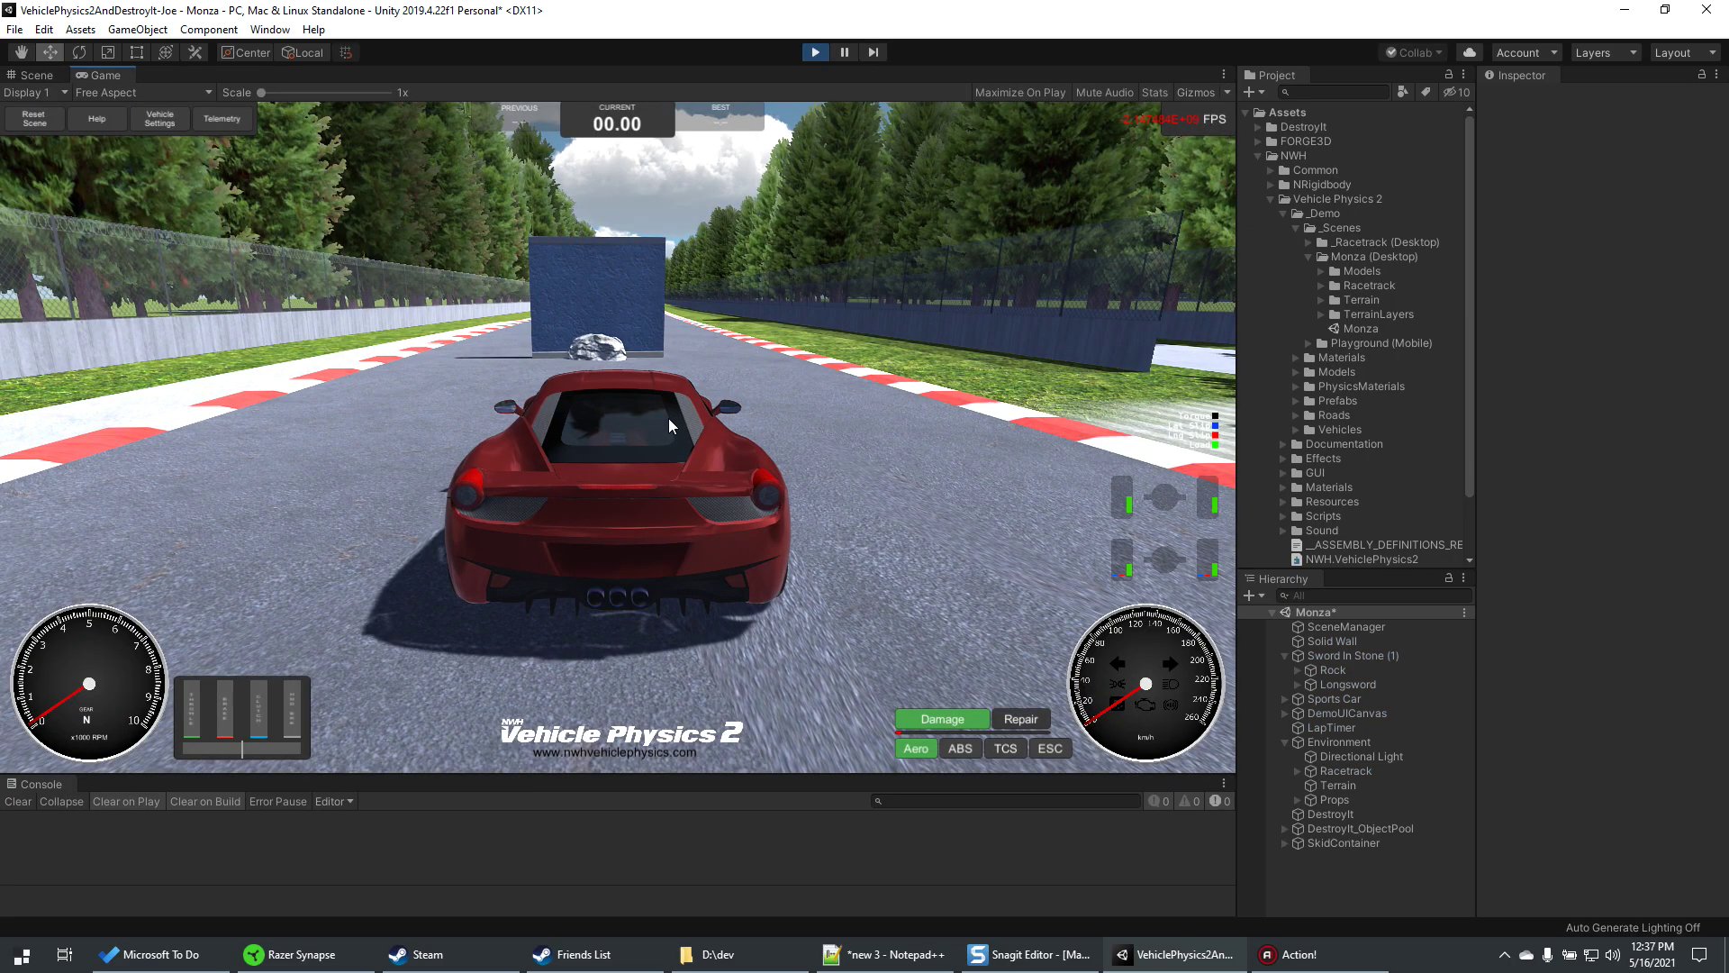
pyautogui.click(31, 74)
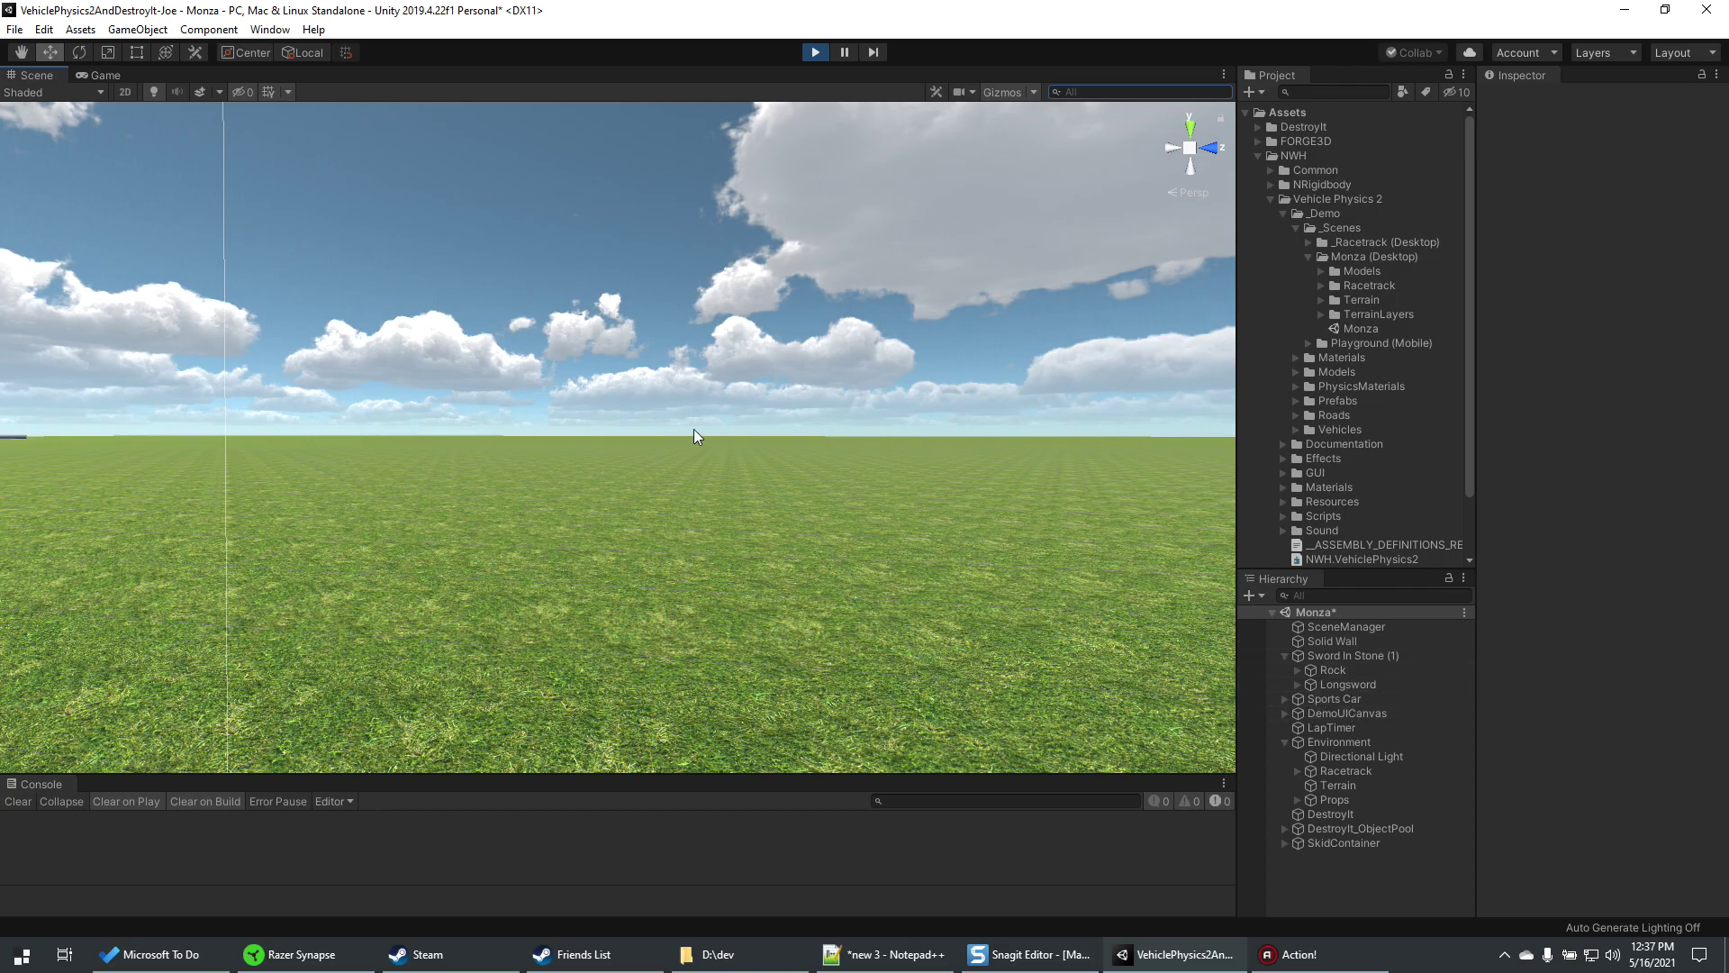
pyautogui.moveTo(693, 430); pyautogui.dragTo(1086, 508, button='right')
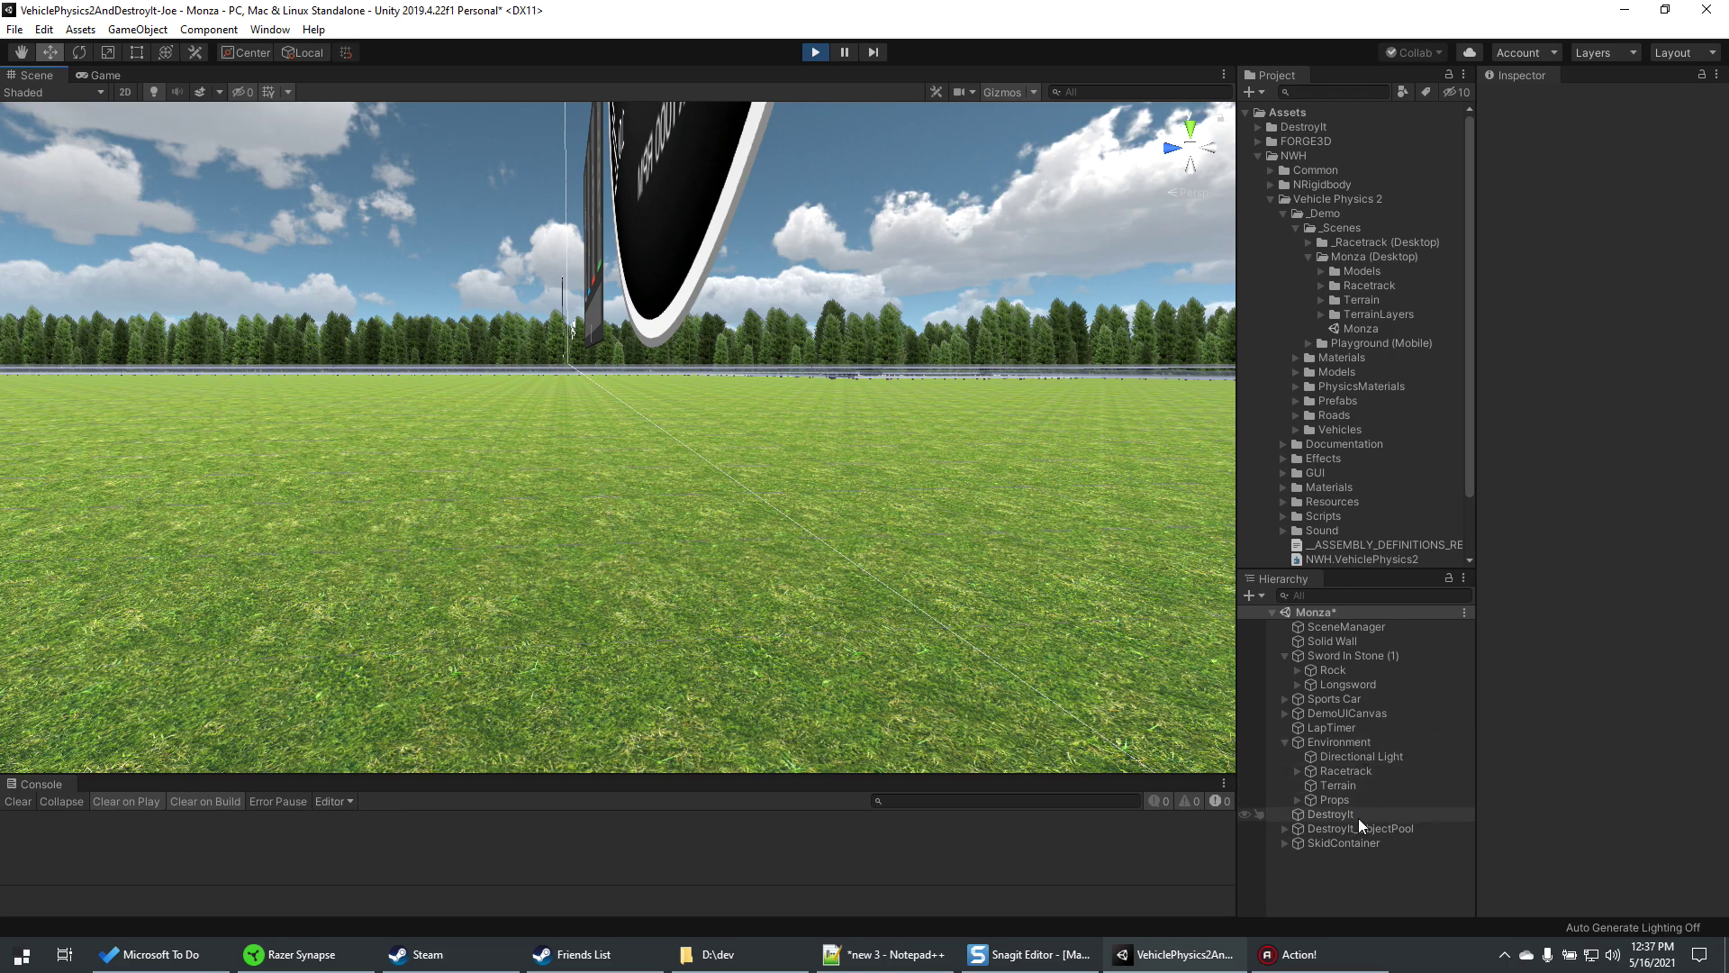
pyautogui.click(1343, 700)
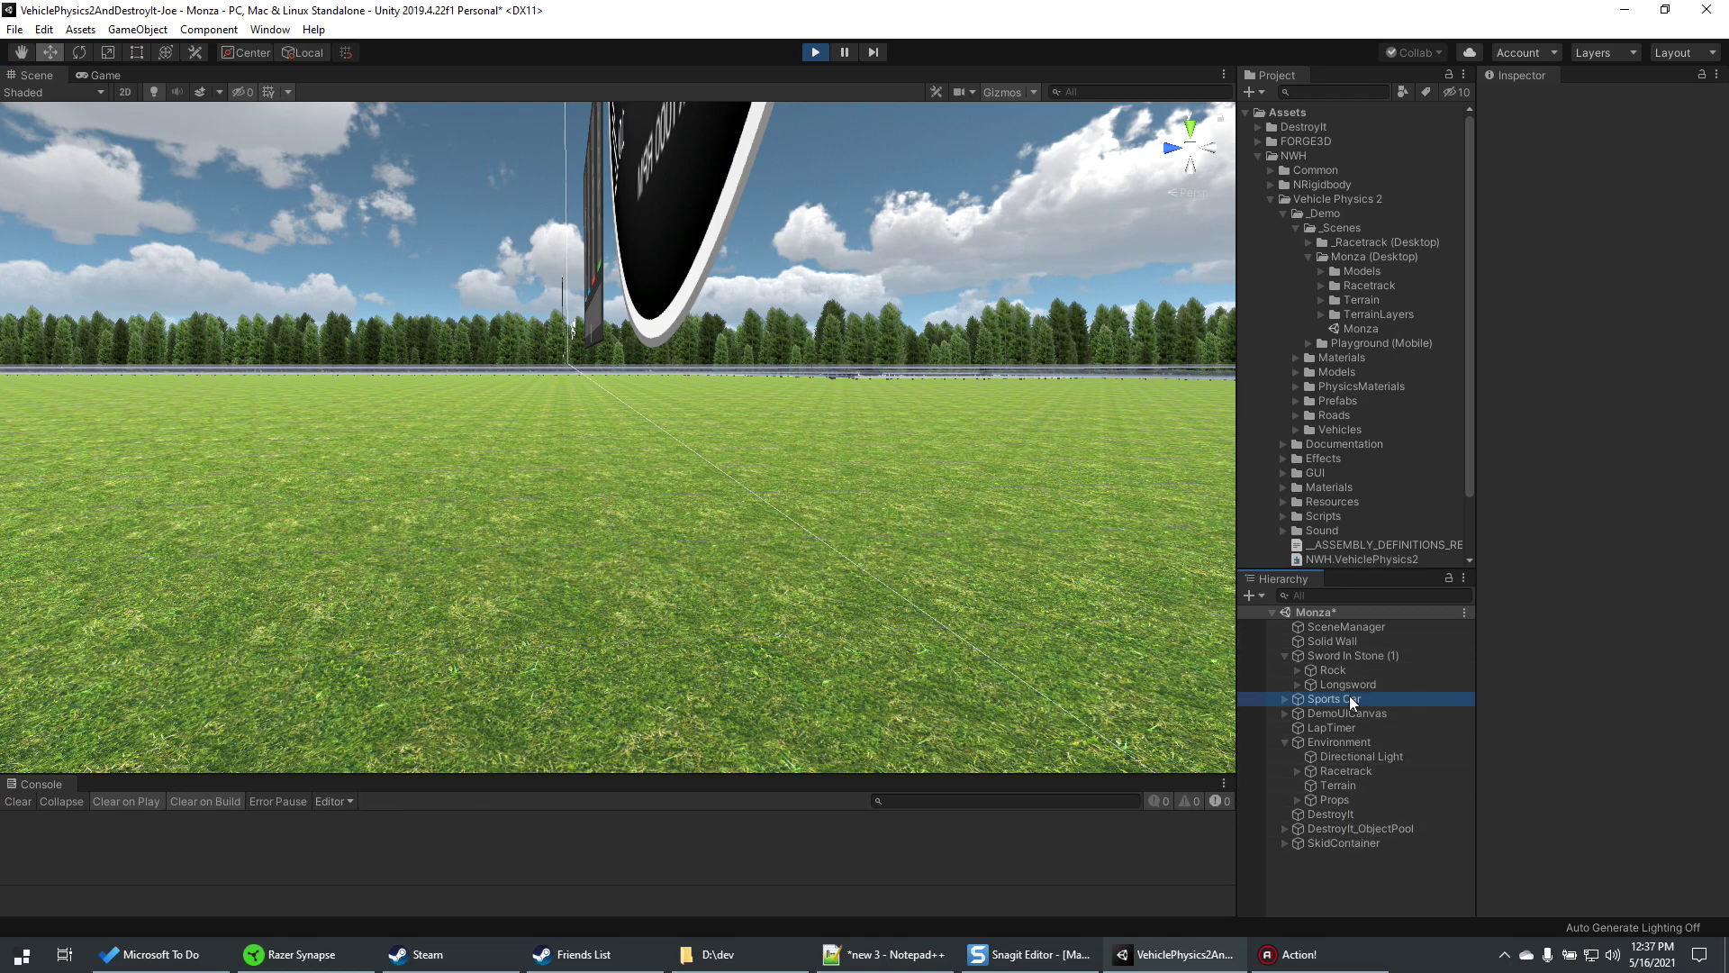
pyautogui.press('f')
pyautogui.moveTo(717, 480); pyautogui.dragTo(1405, 446, button='right')
pyautogui.press('w')
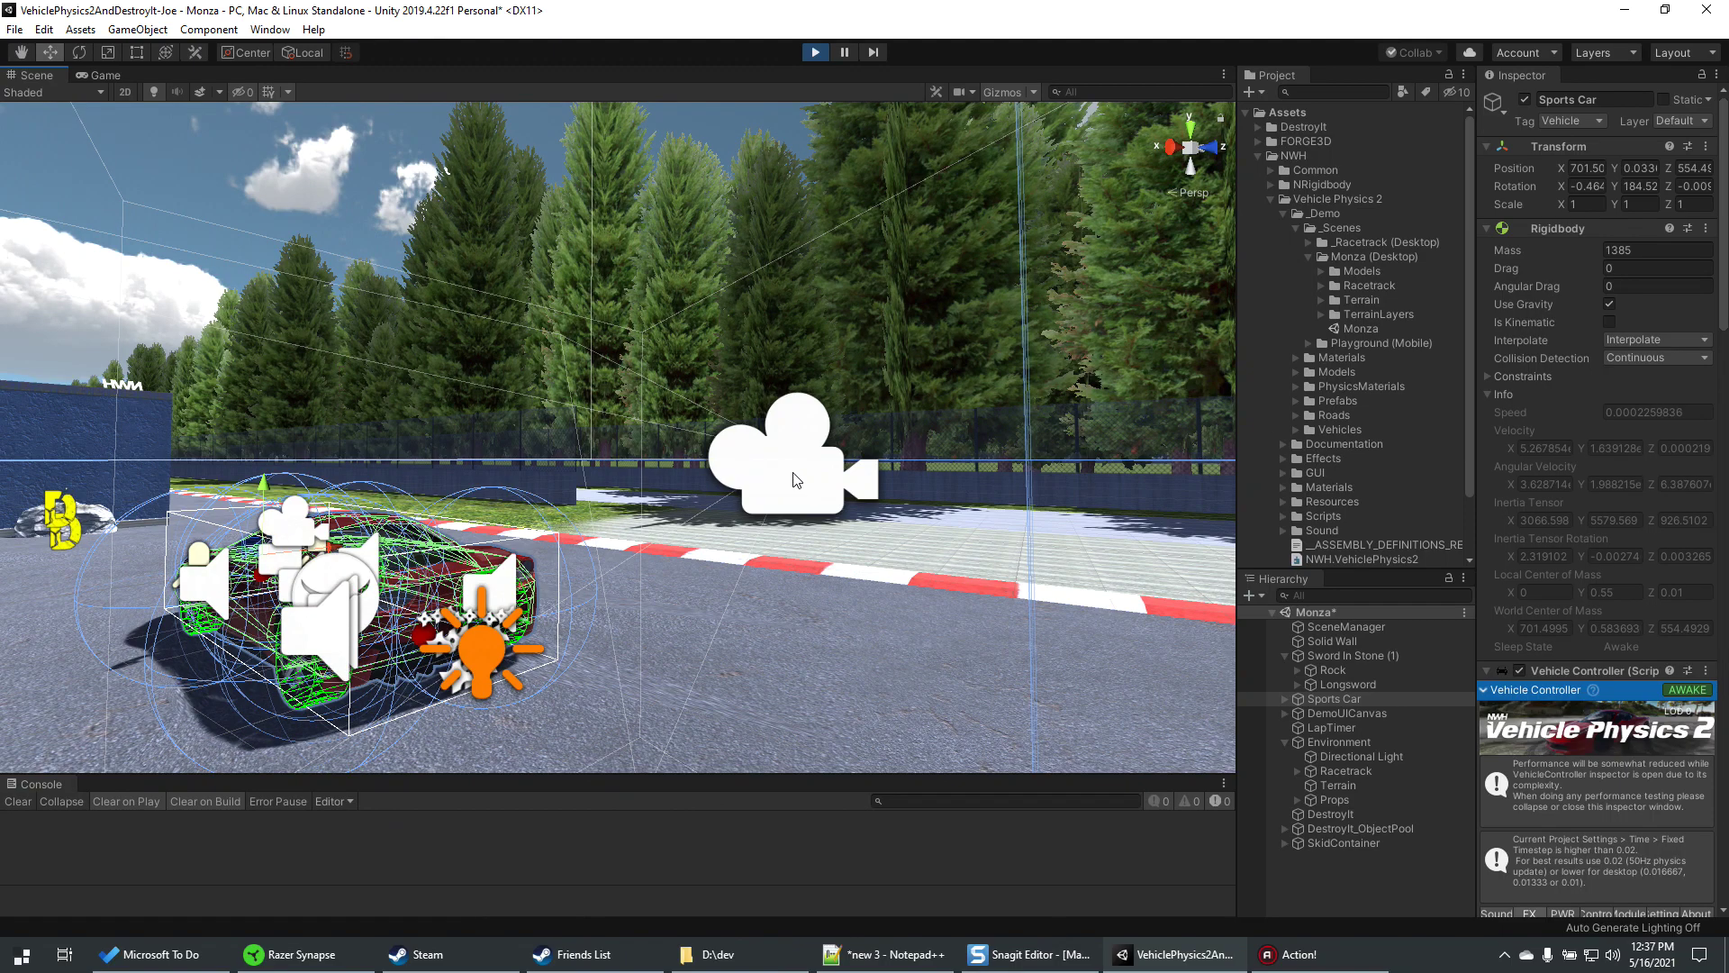
# - Examine the sports car's third-person mouse-drag camera, checking its place among the child objects and its component settings
pyautogui.click(796, 480)
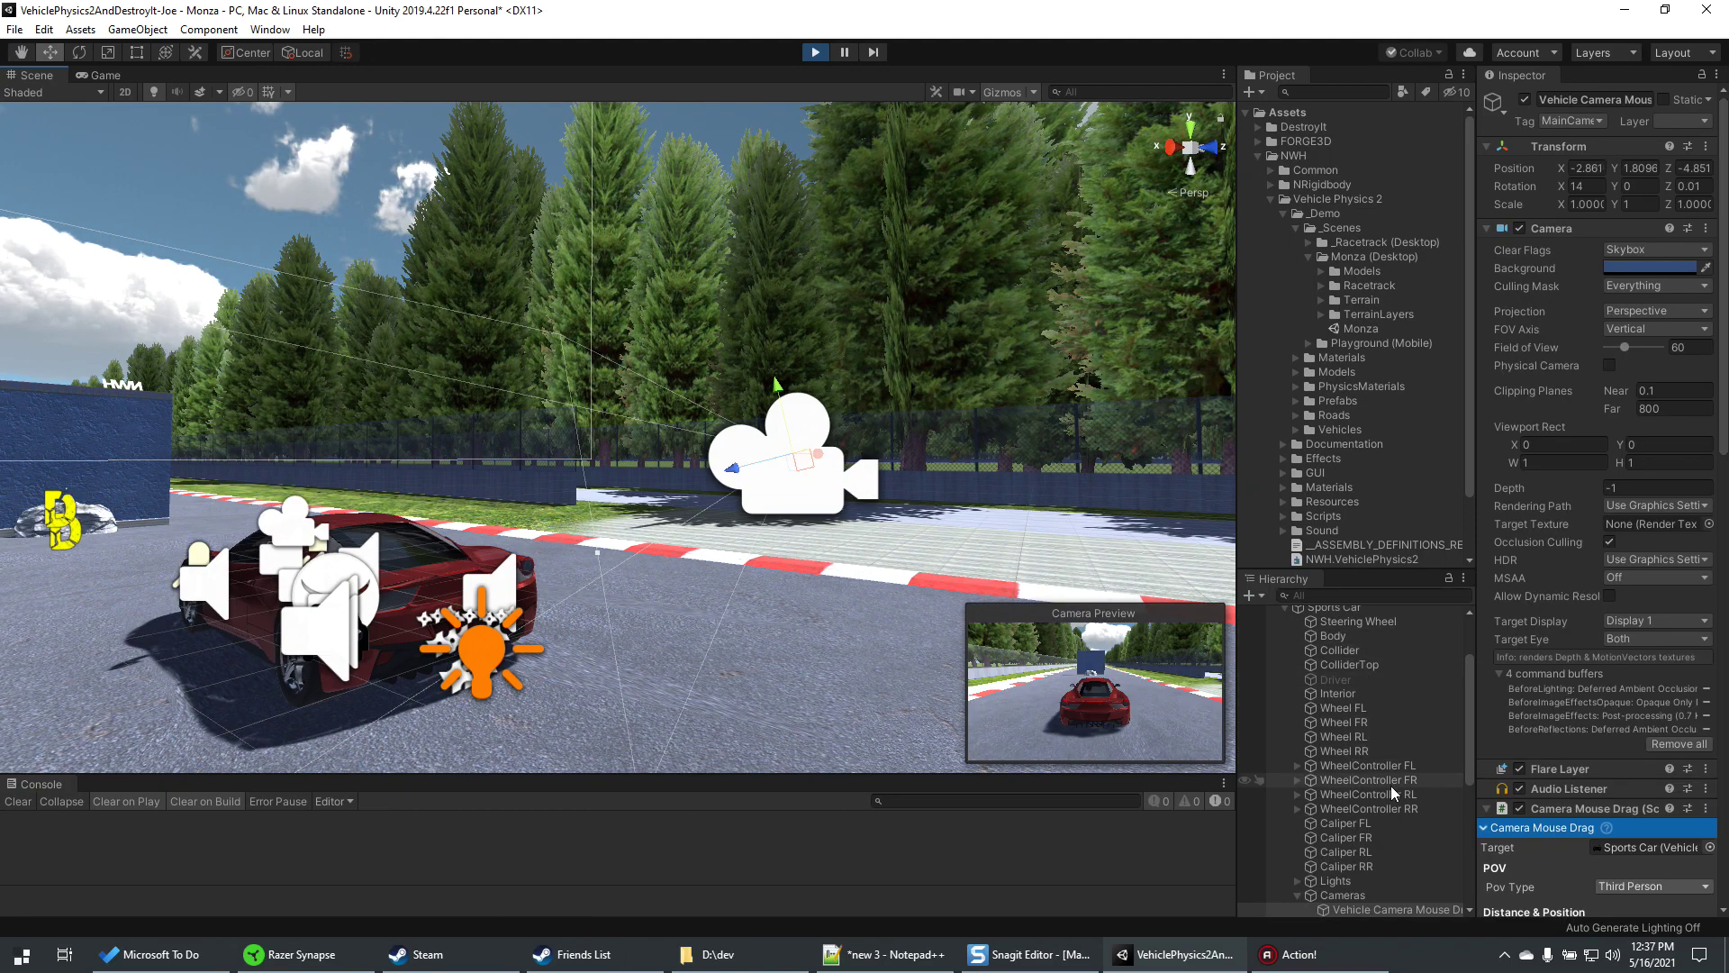
pyautogui.scroll(-2, 1401, 803)
pyautogui.scroll(-2, 1412, 824)
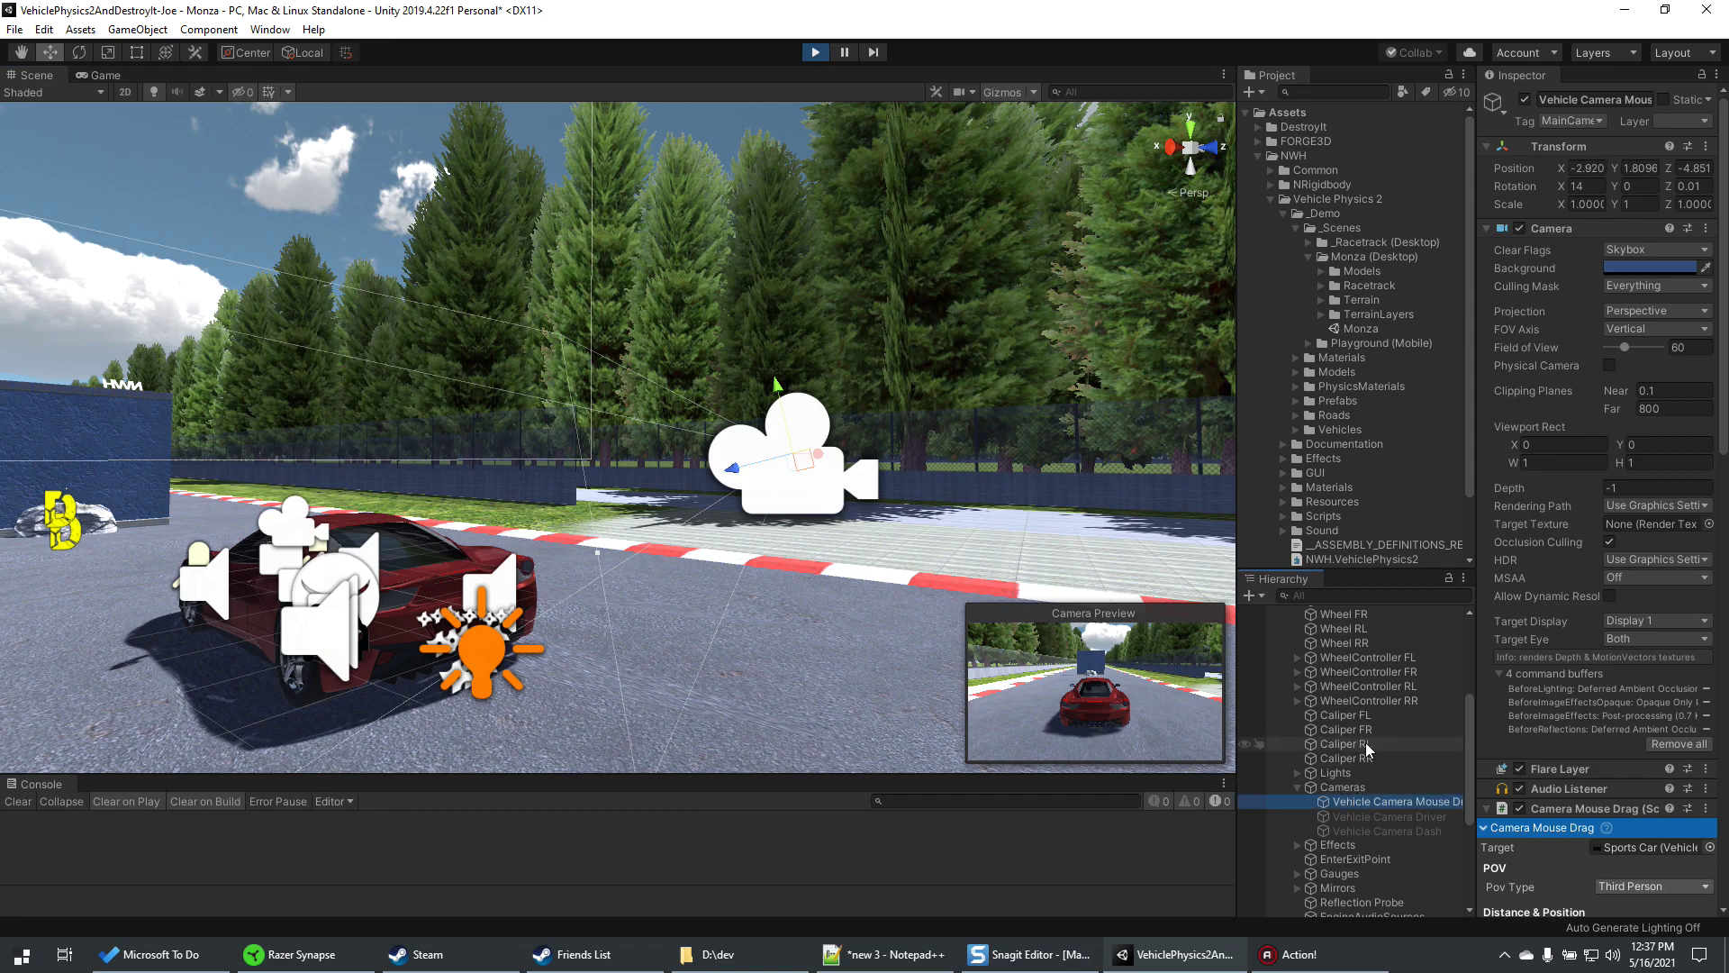
pyautogui.scroll(6, 1372, 746)
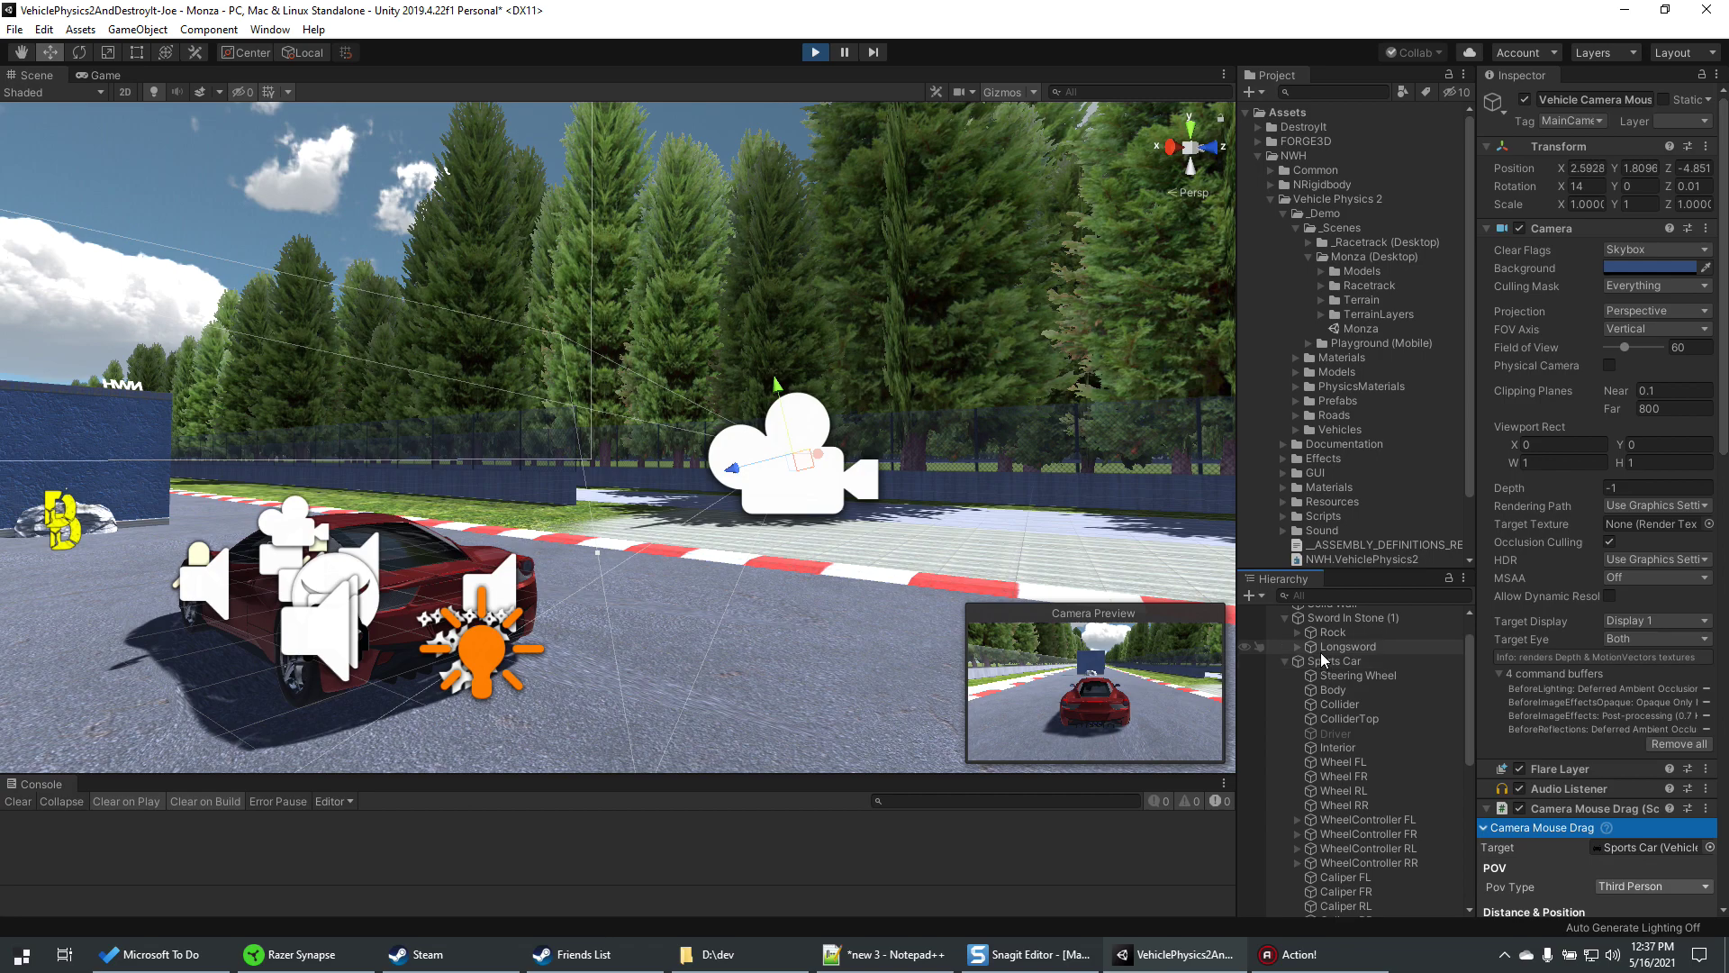
pyautogui.scroll(-4, 1369, 744)
pyautogui.scroll(-2, 1369, 744)
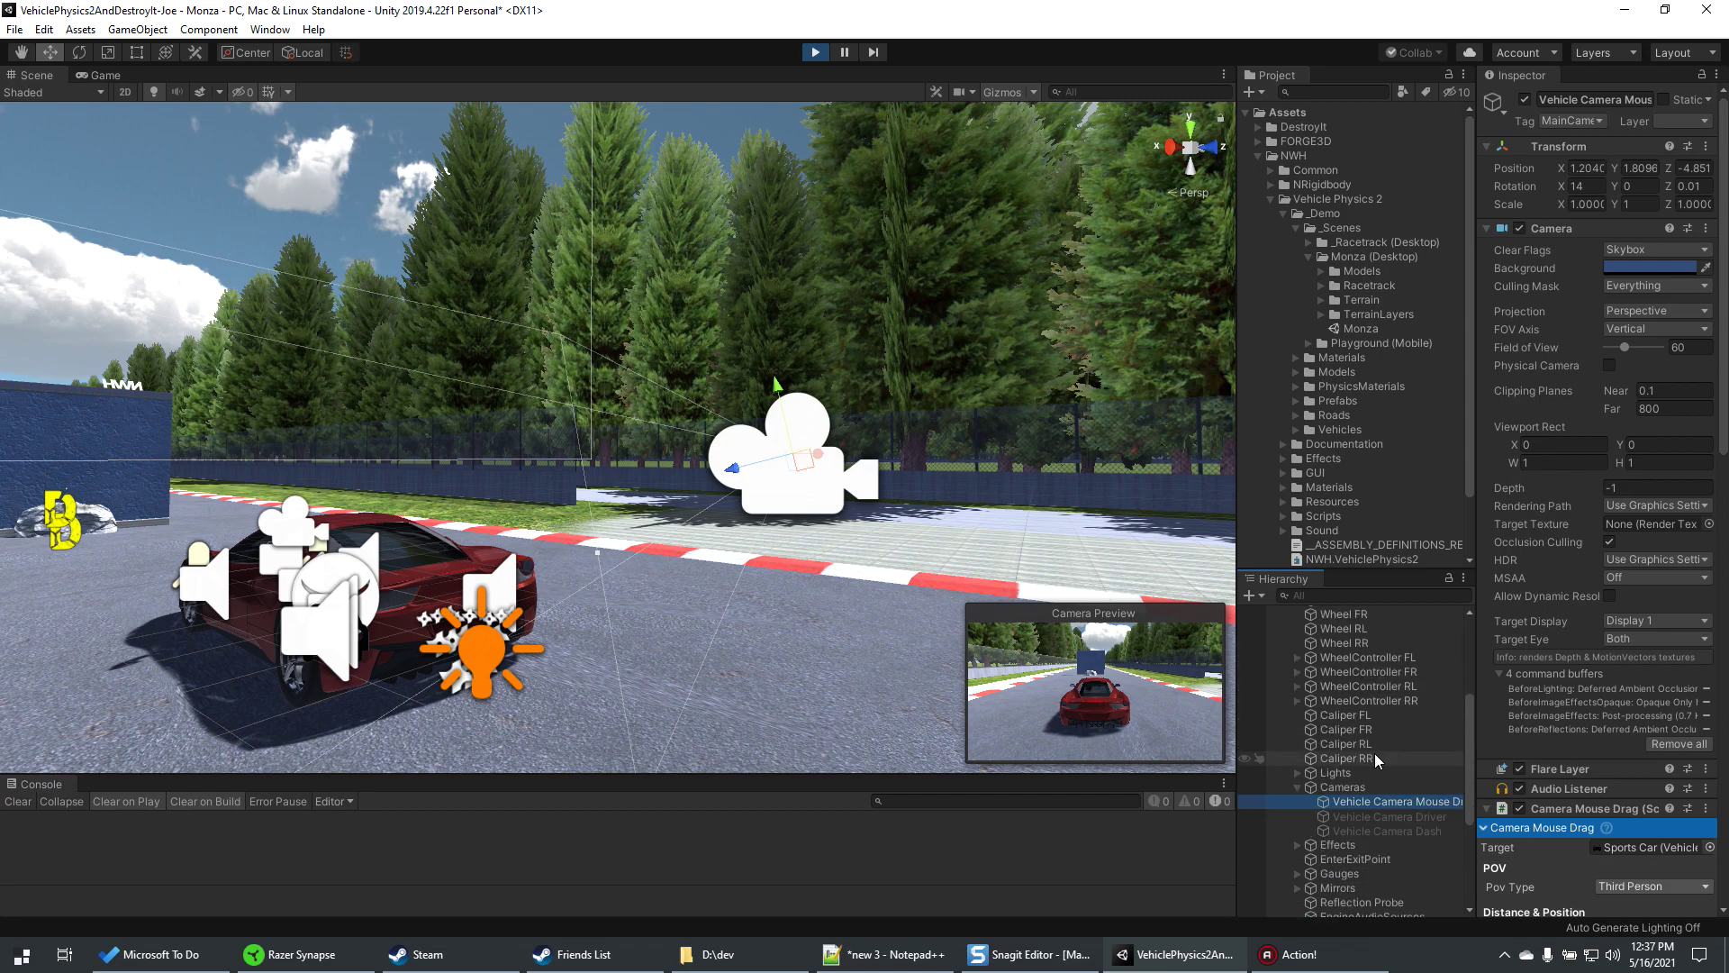
pyautogui.scroll(-15, 1643, 703)
pyautogui.scroll(-2, 1635, 702)
pyautogui.scroll(17, 1634, 703)
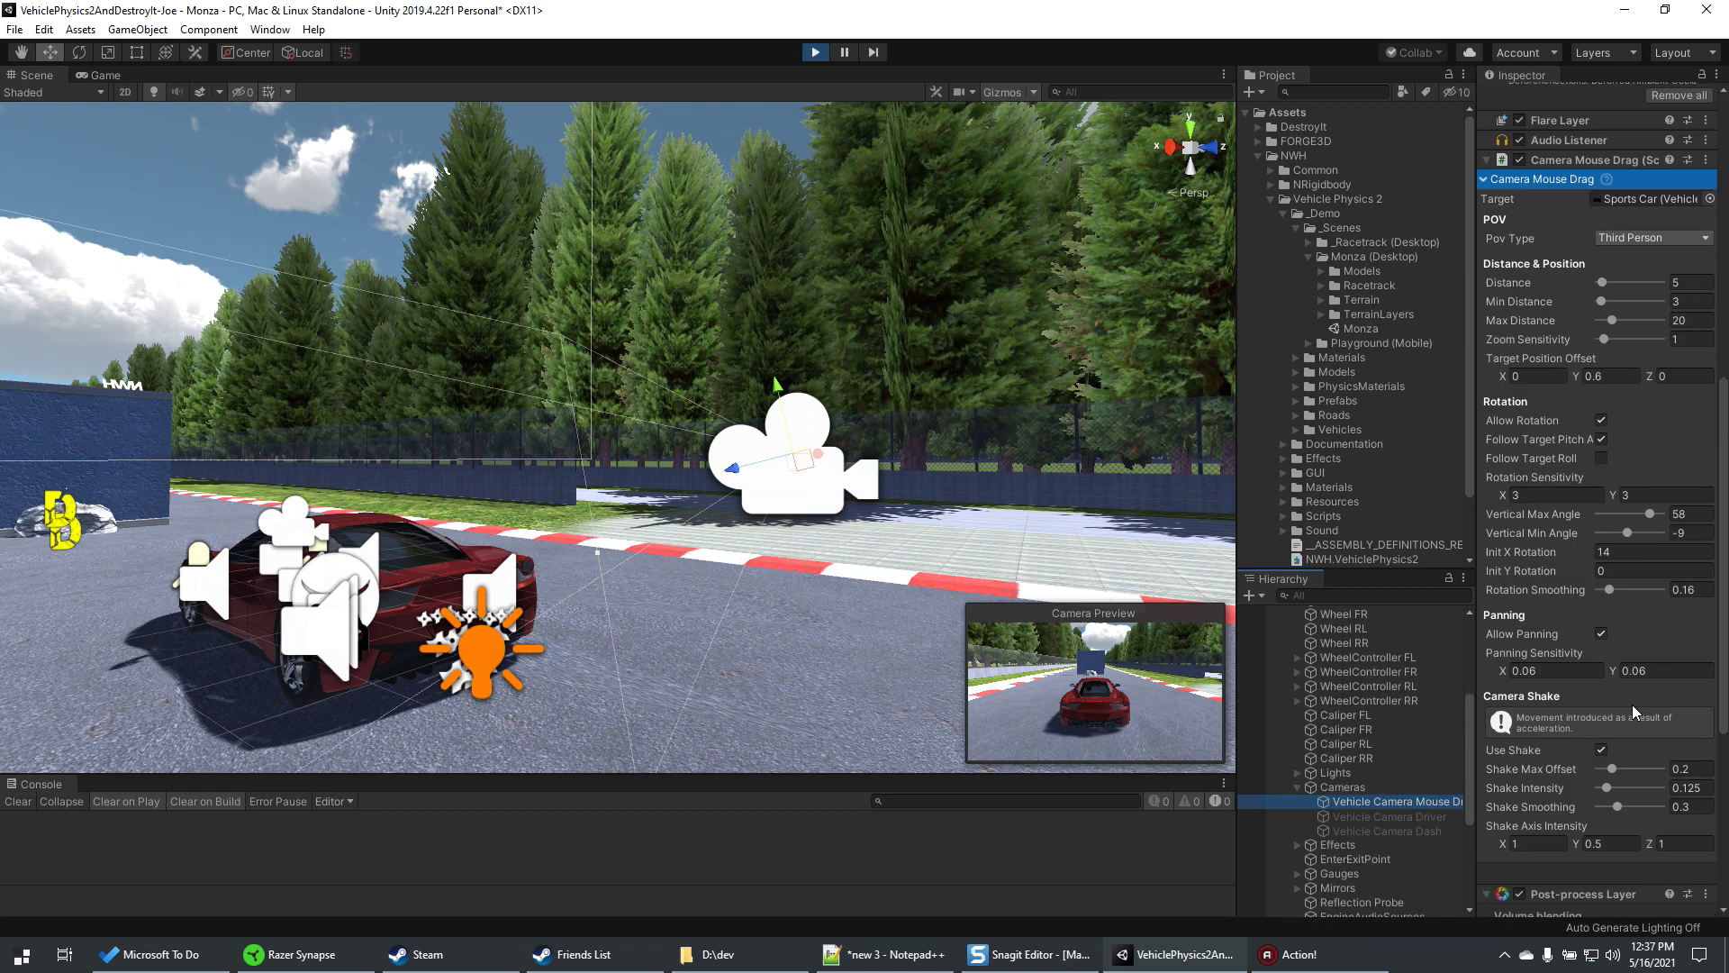
pyautogui.scroll(7, 1342, 733)
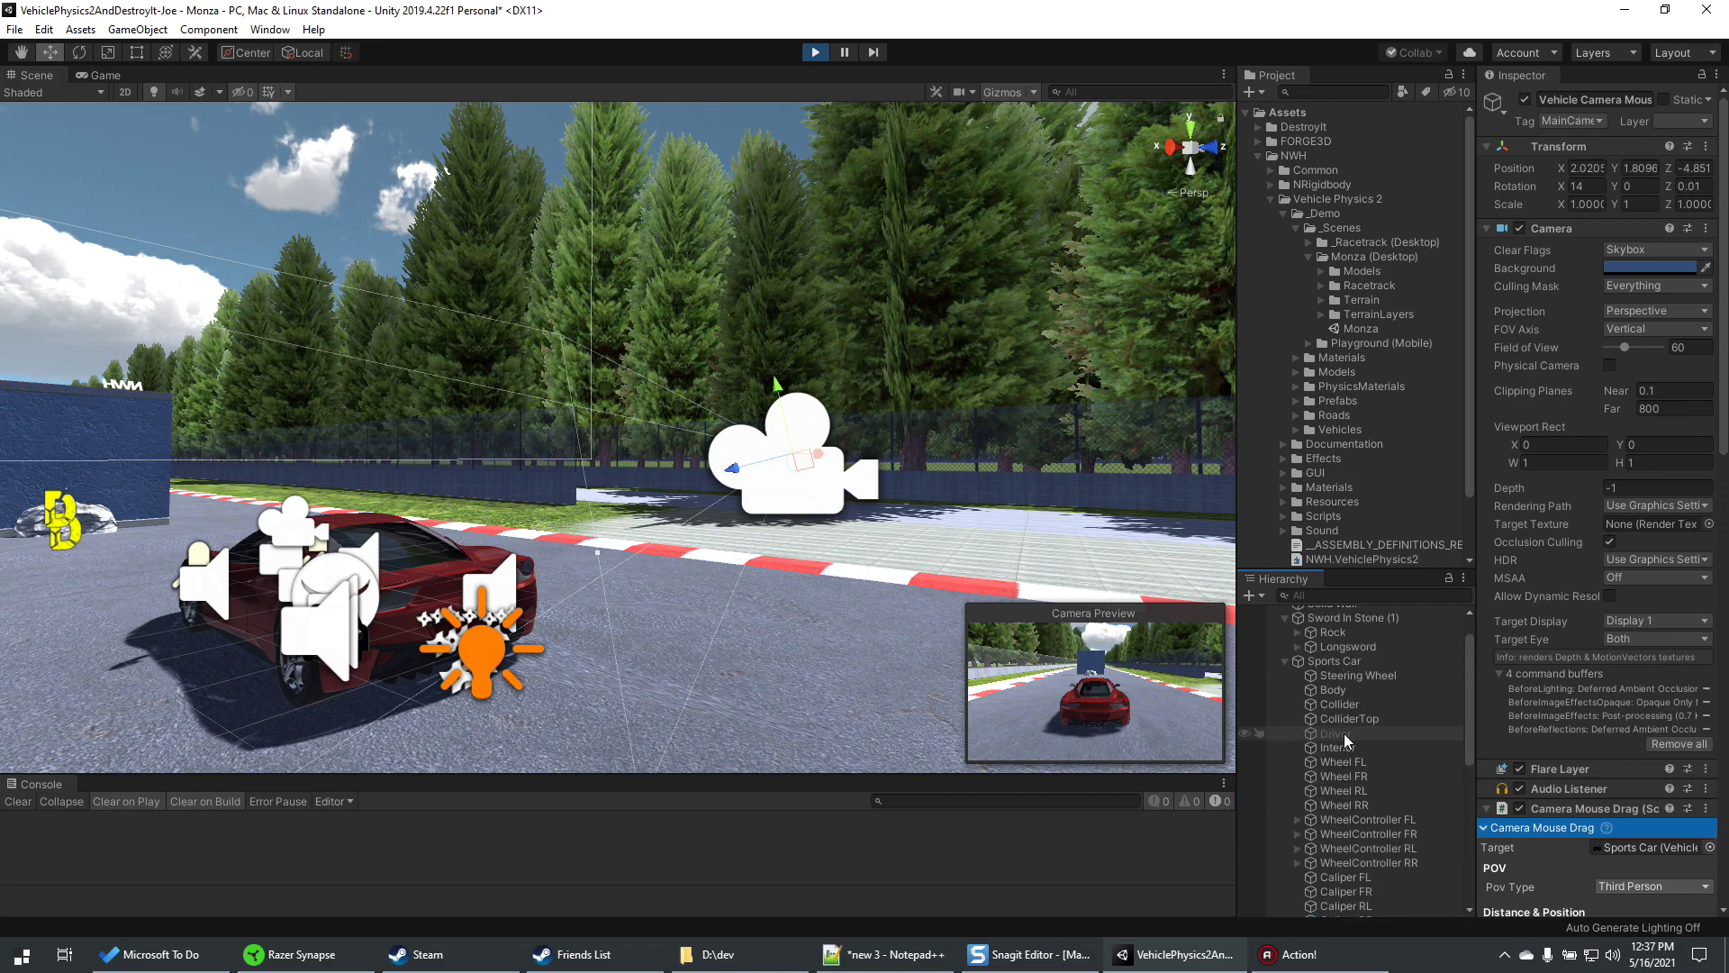
# - Review the Sports Car's components, comparing the Vehicle Controller's damage settings with the Destructible script's attributes and damage levels
pyautogui.click(1335, 698)
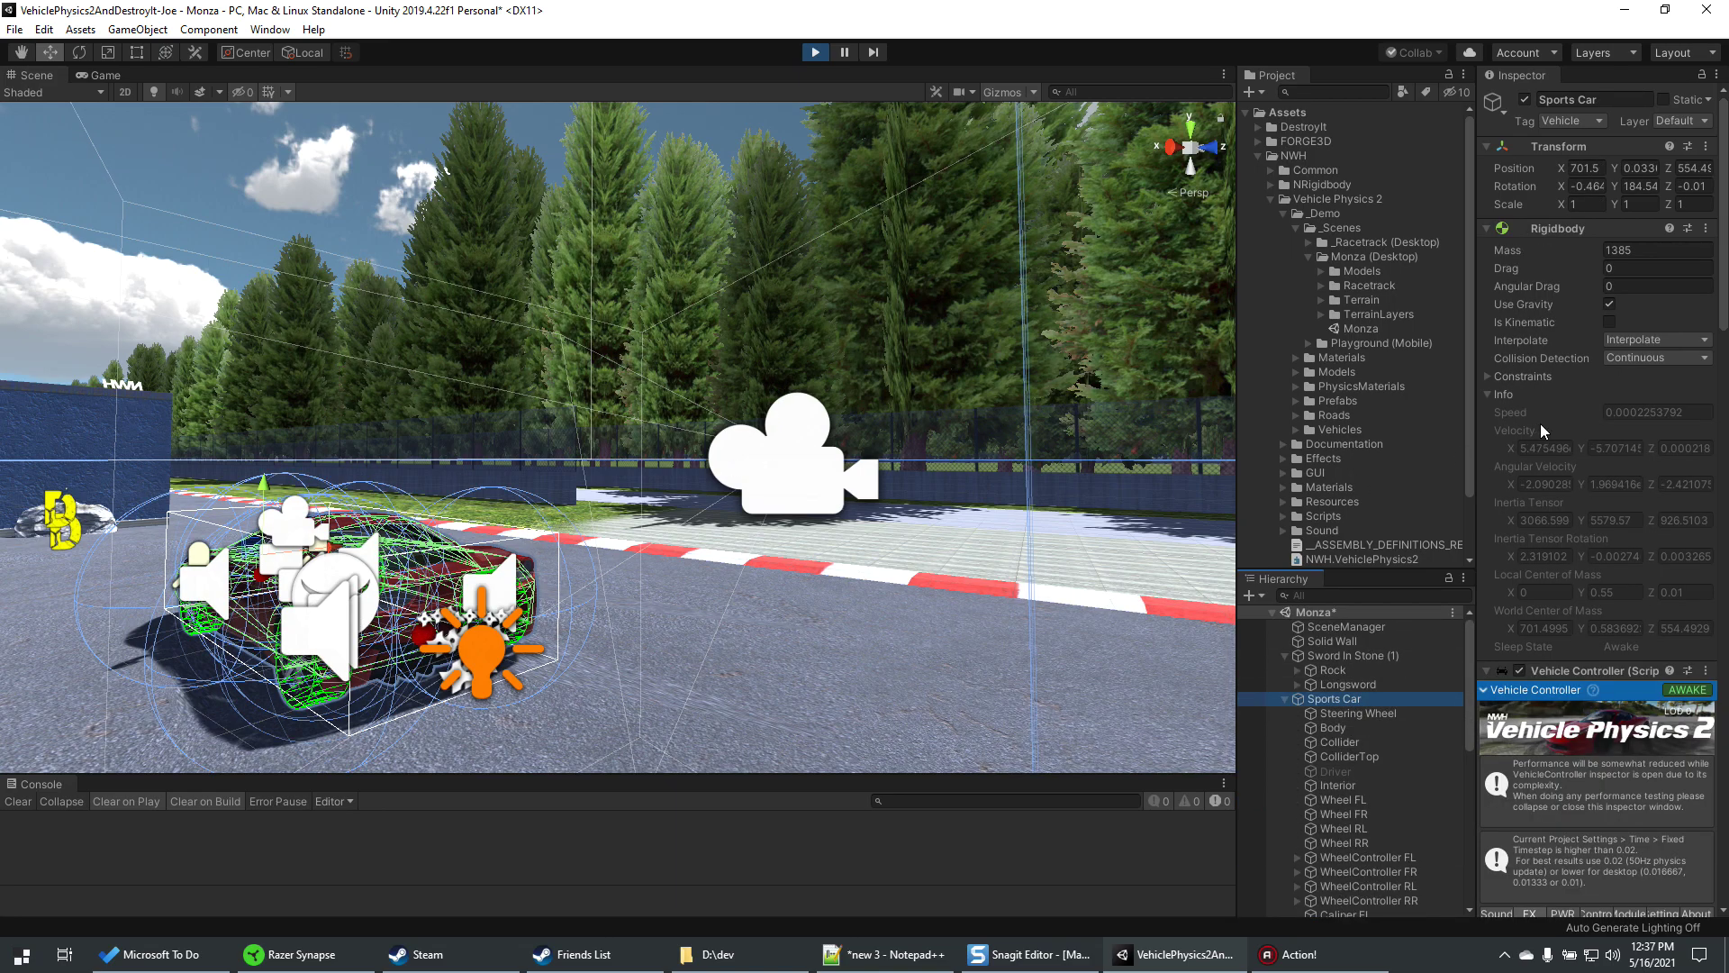
pyautogui.scroll(-15, 1641, 459)
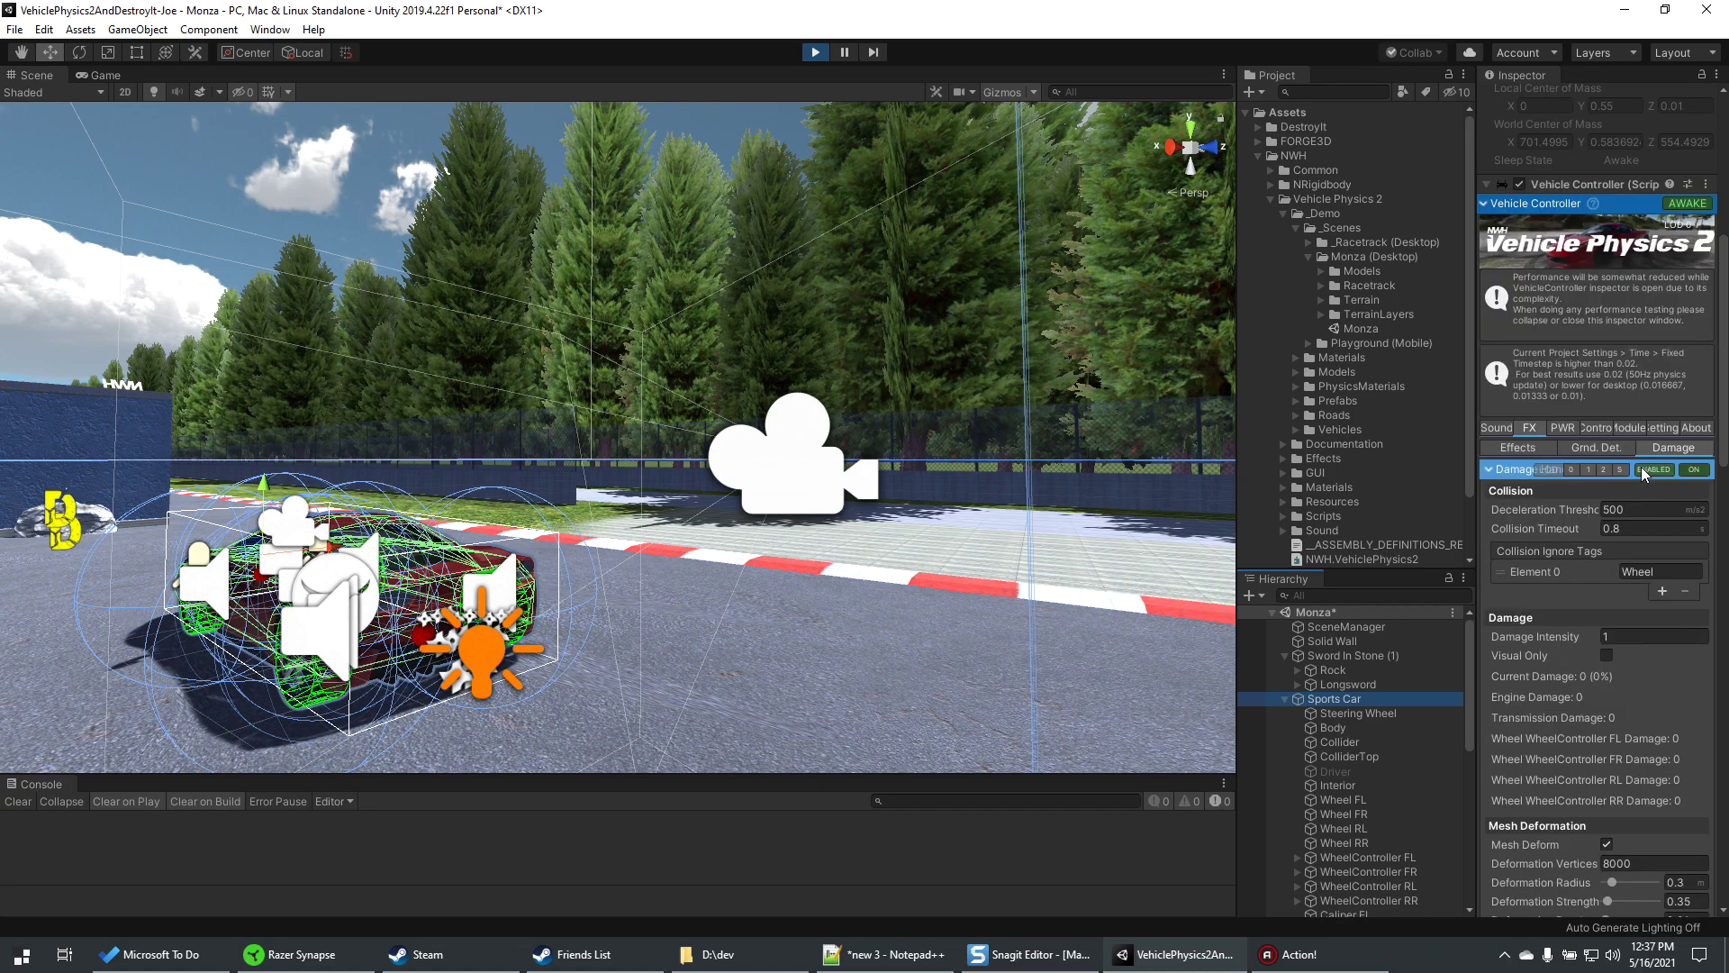
pyautogui.scroll(-15, 1637, 472)
pyautogui.scroll(-4, 1634, 479)
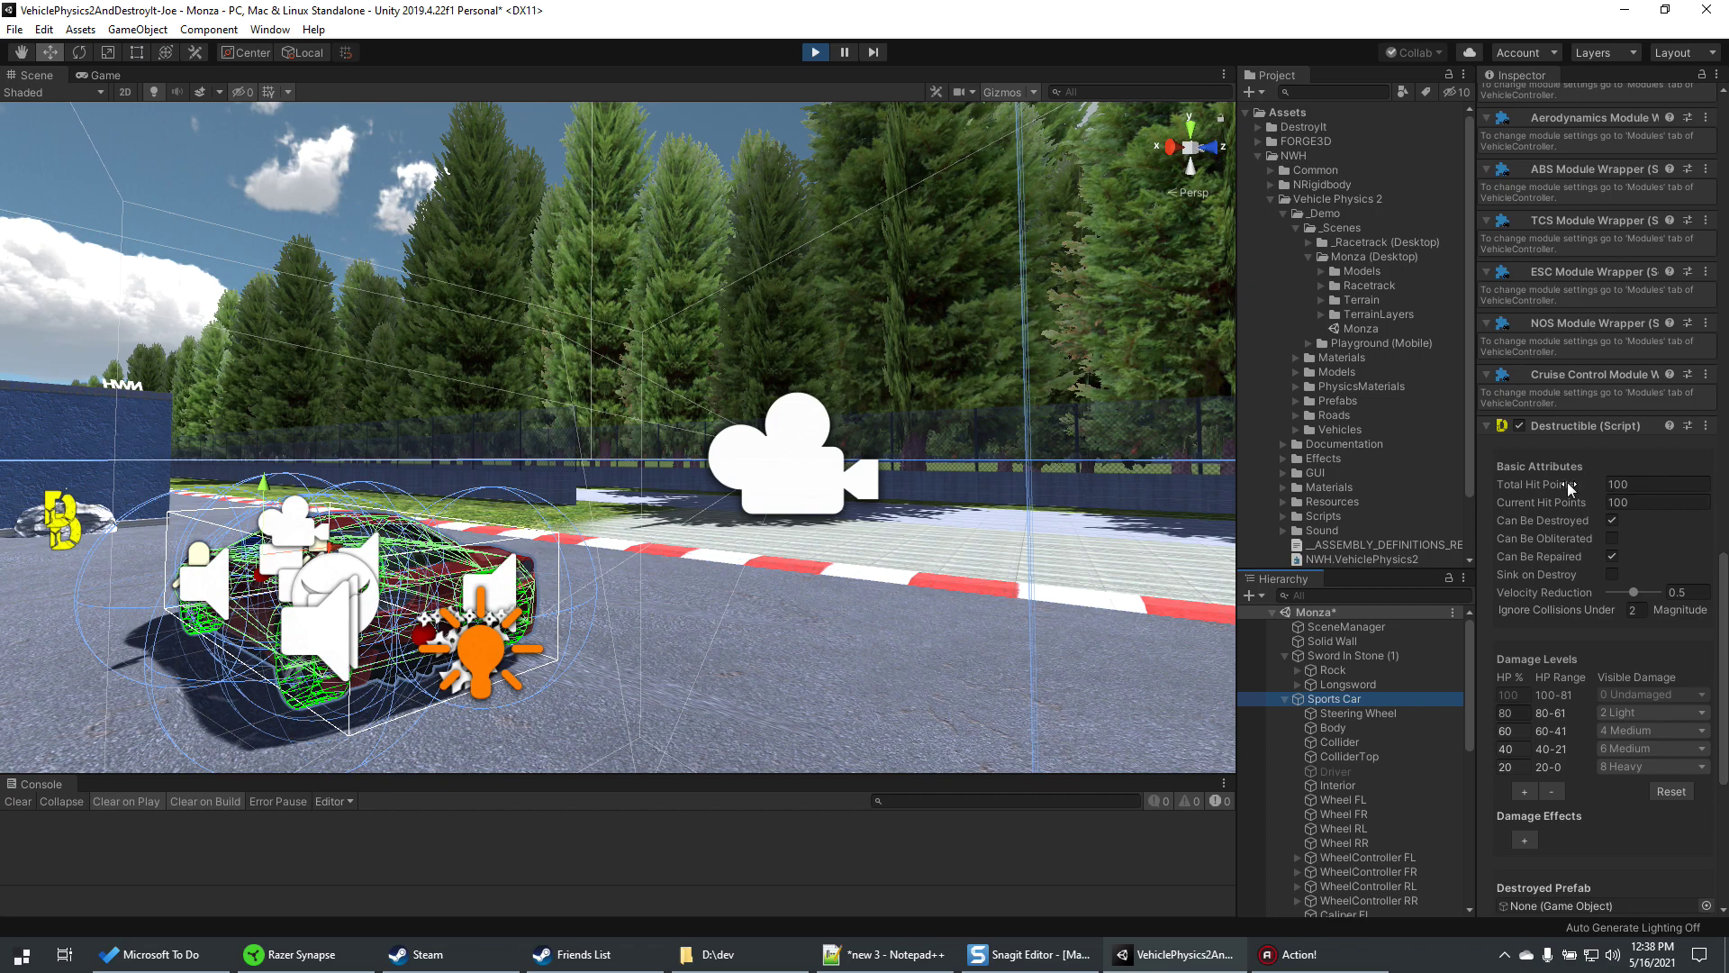
pyautogui.scroll(15, 1636, 526)
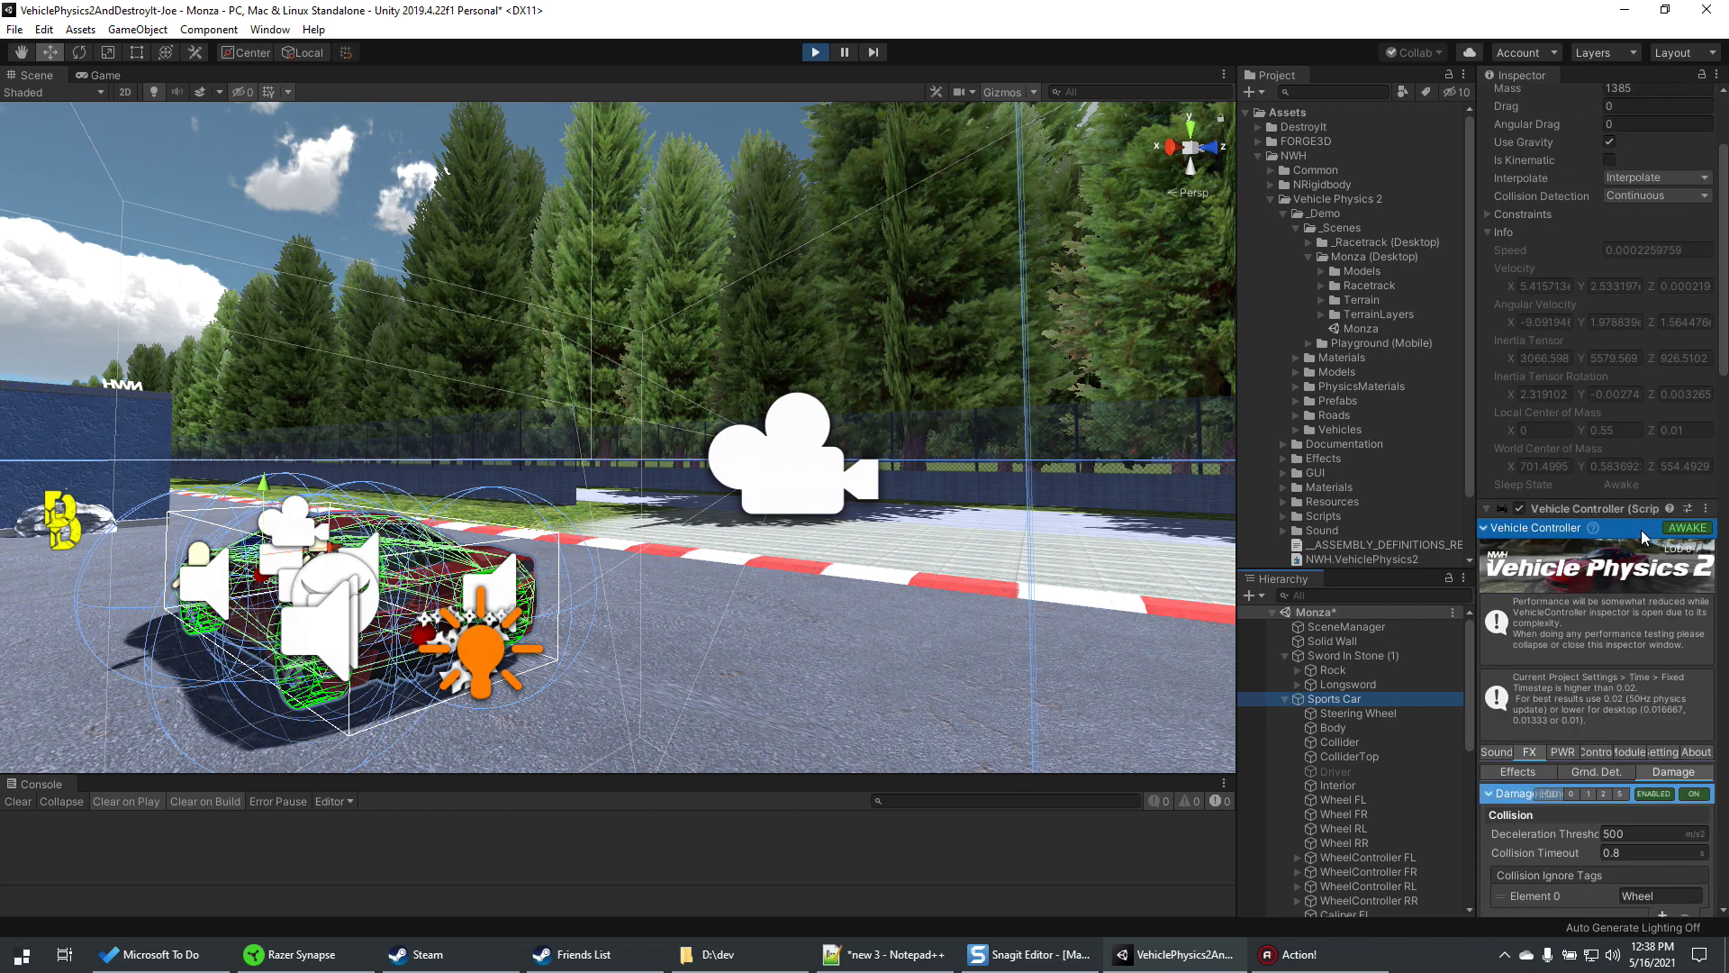
pyautogui.scroll(5, 1641, 537)
pyautogui.scroll(-15, 1592, 487)
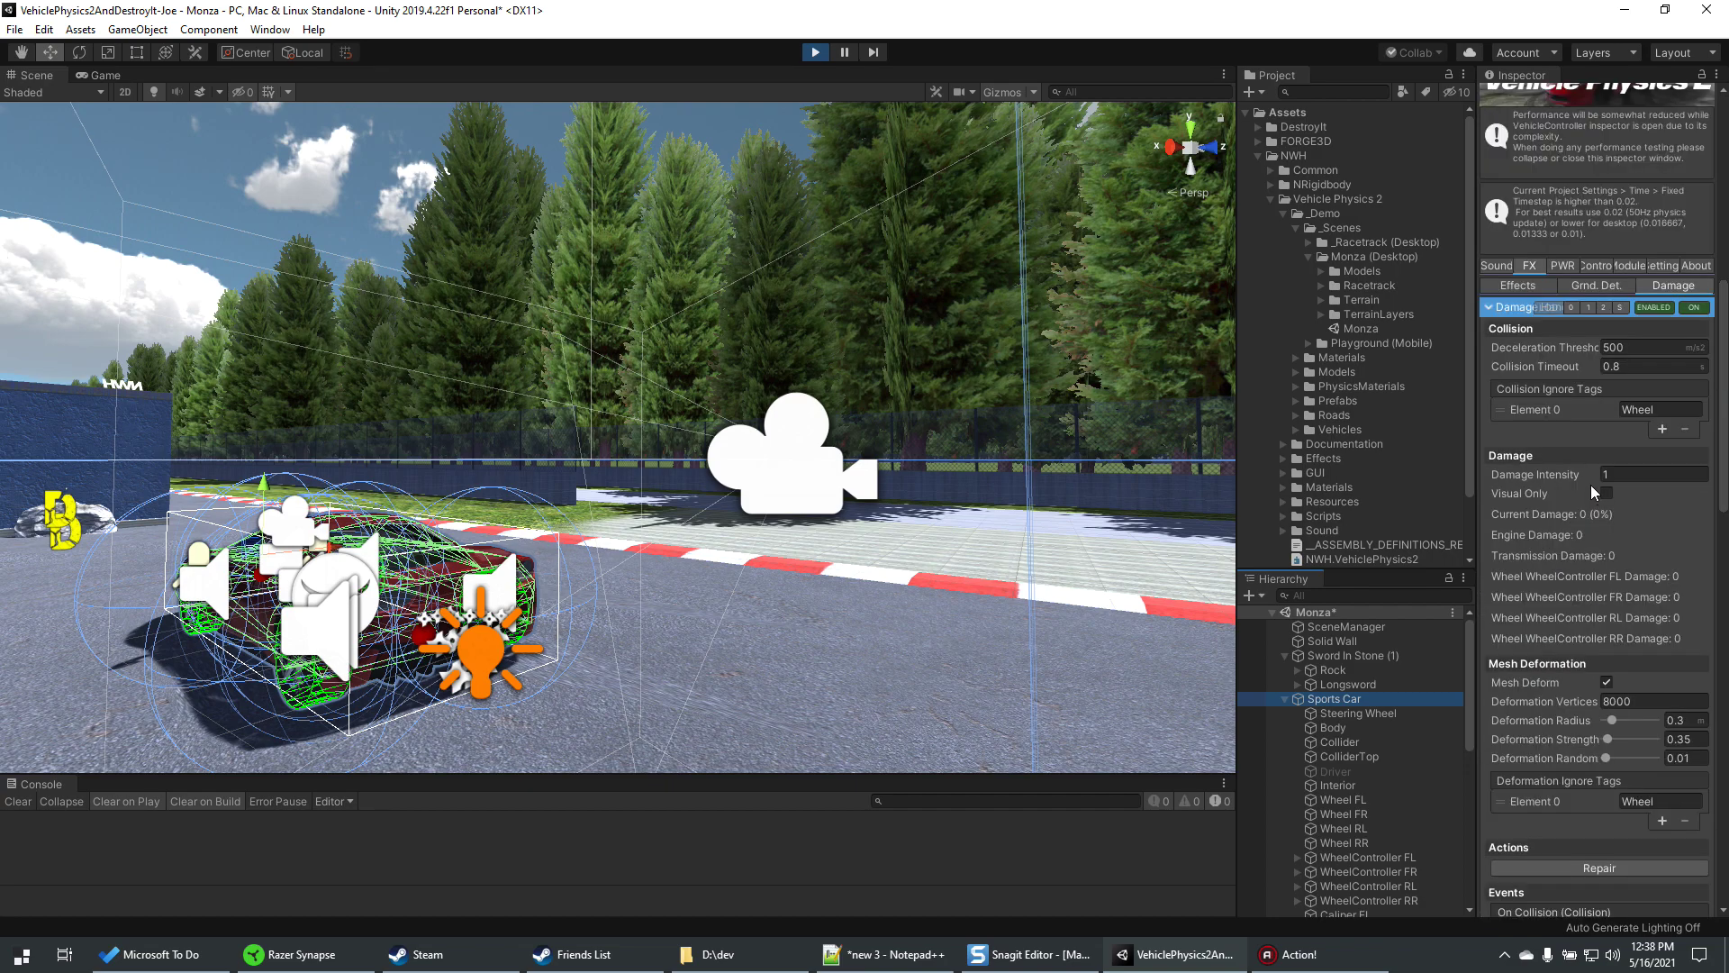
pyautogui.scroll(-10, 1590, 484)
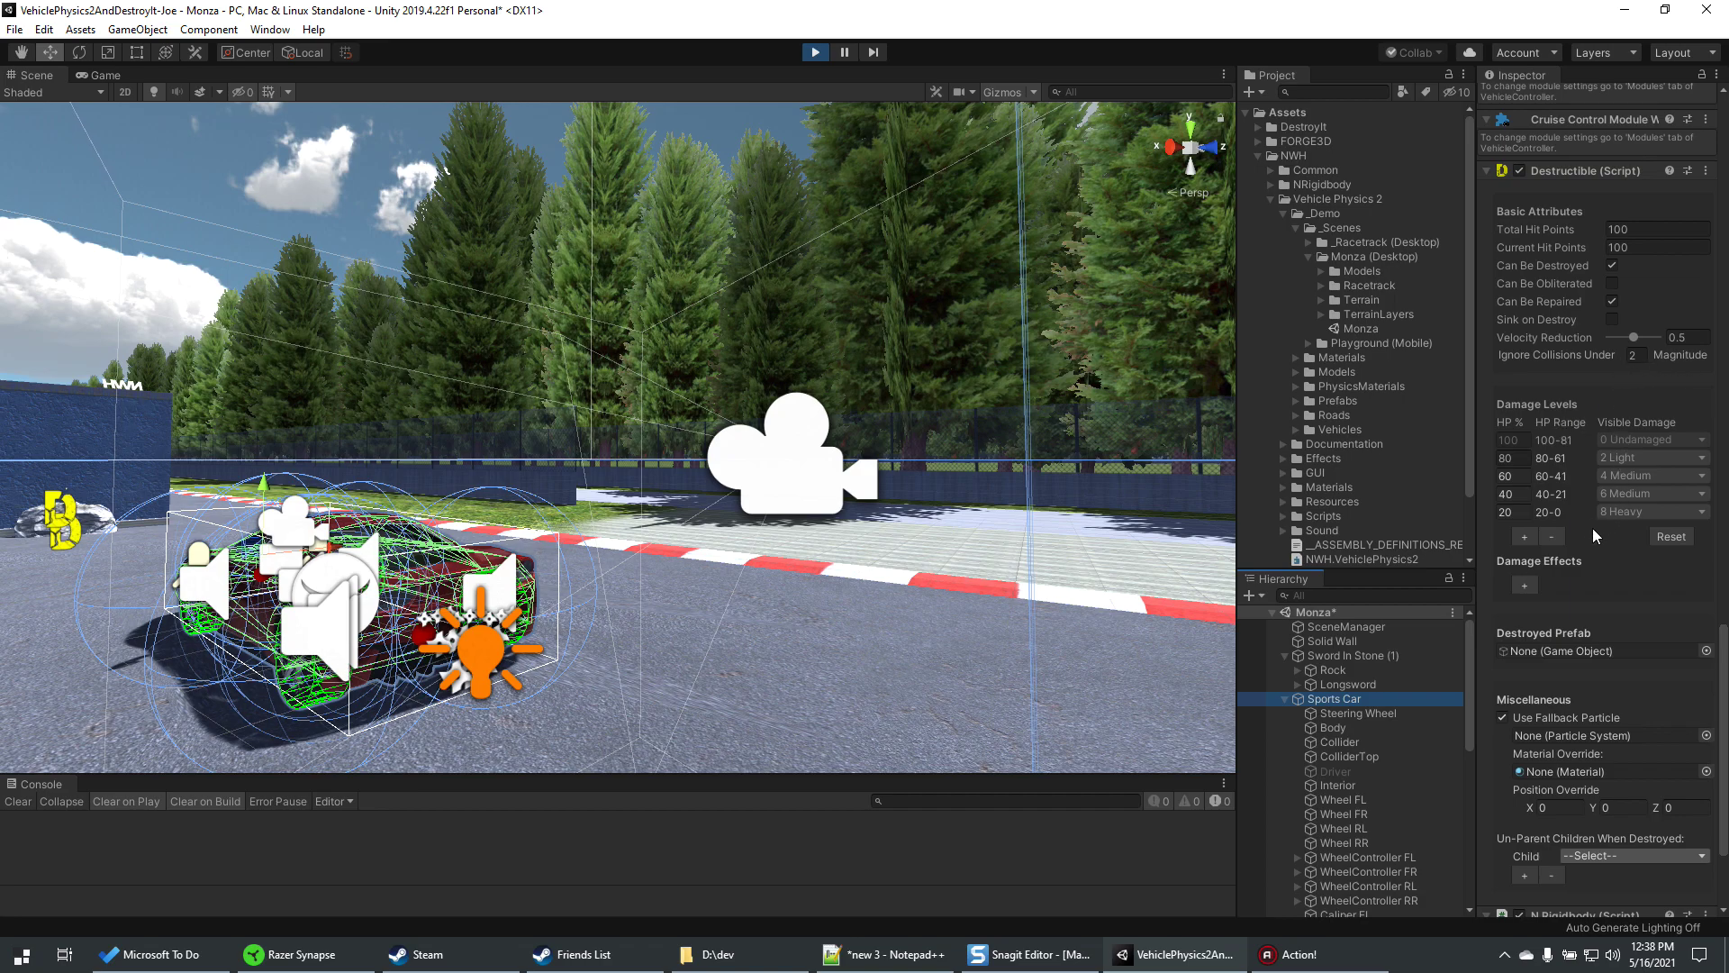
pyautogui.scroll(-3, 1362, 717)
pyautogui.scroll(-3, 1361, 716)
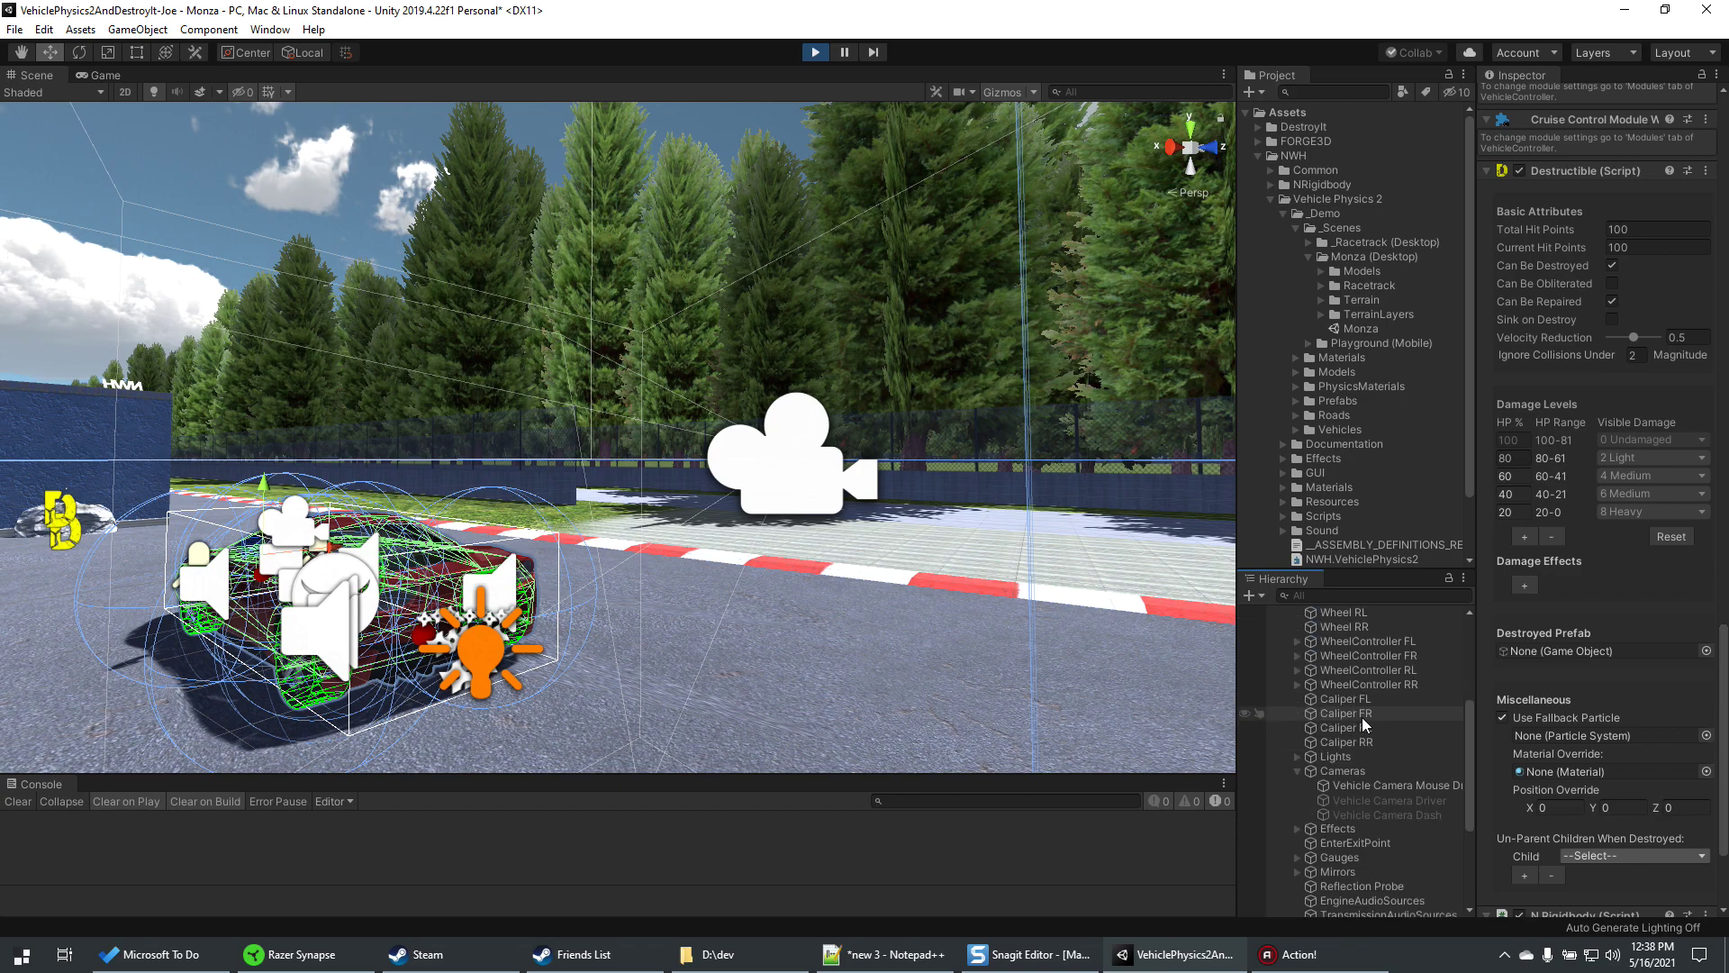
# - Check the Camera Changer script on the car's Cameras object and recheck the Sports Car's damage settings
pyautogui.click(1360, 770)
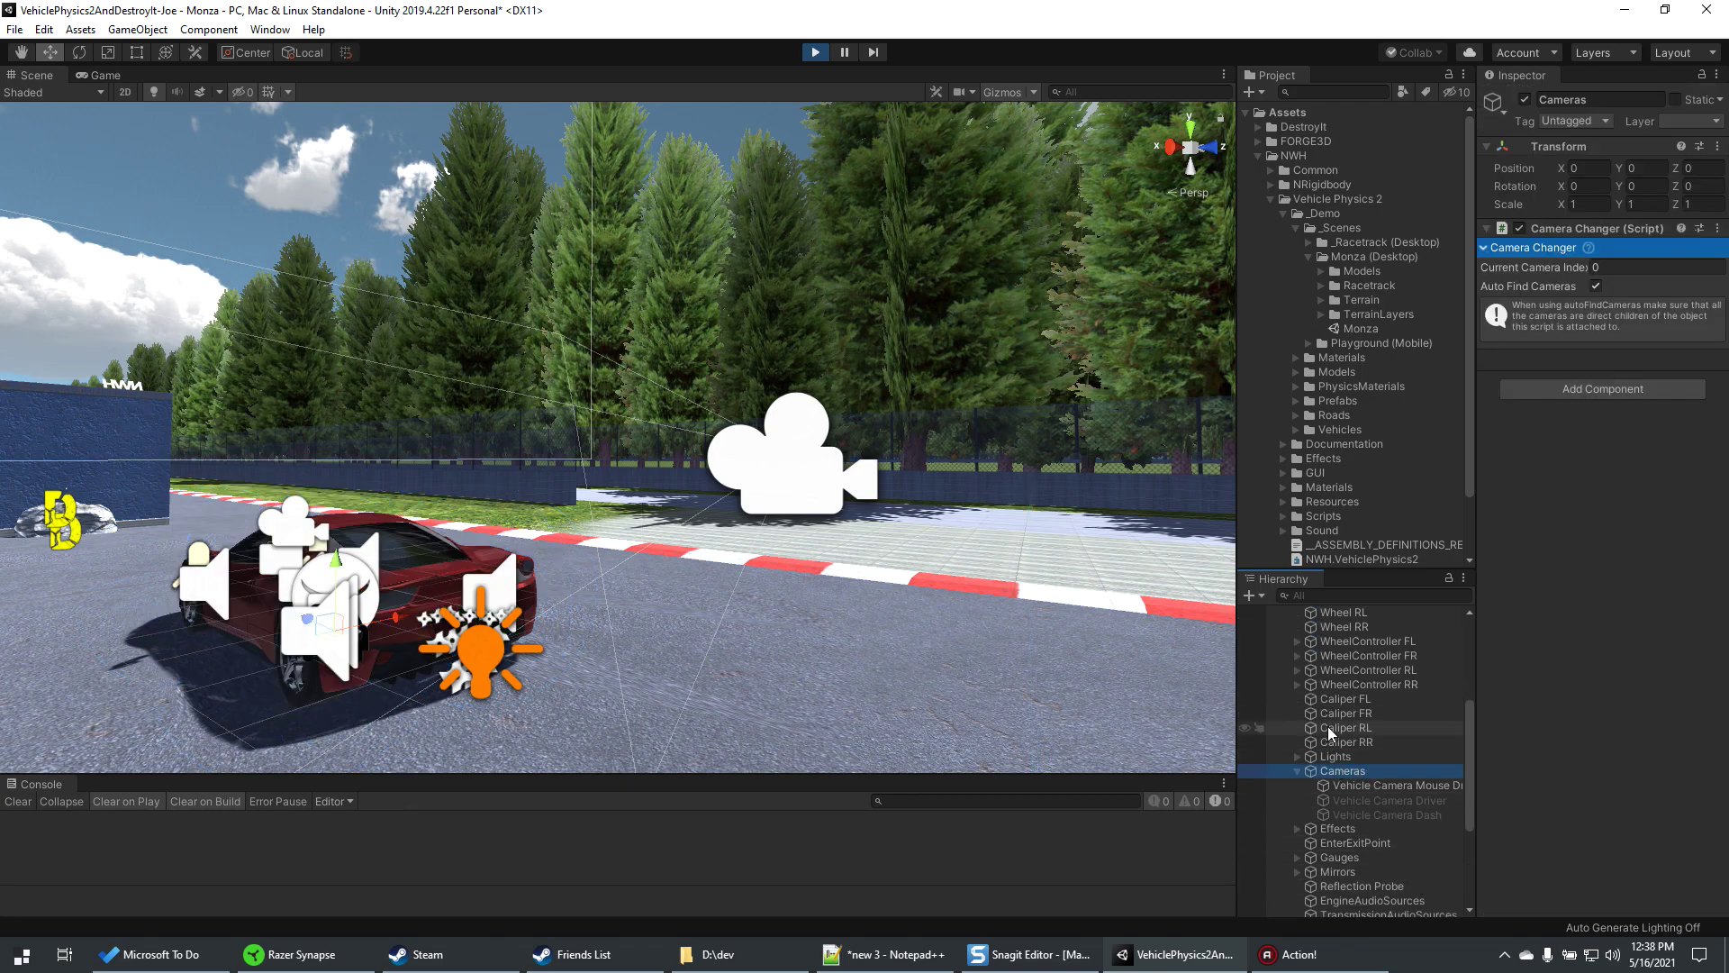
pyautogui.scroll(6, 1398, 772)
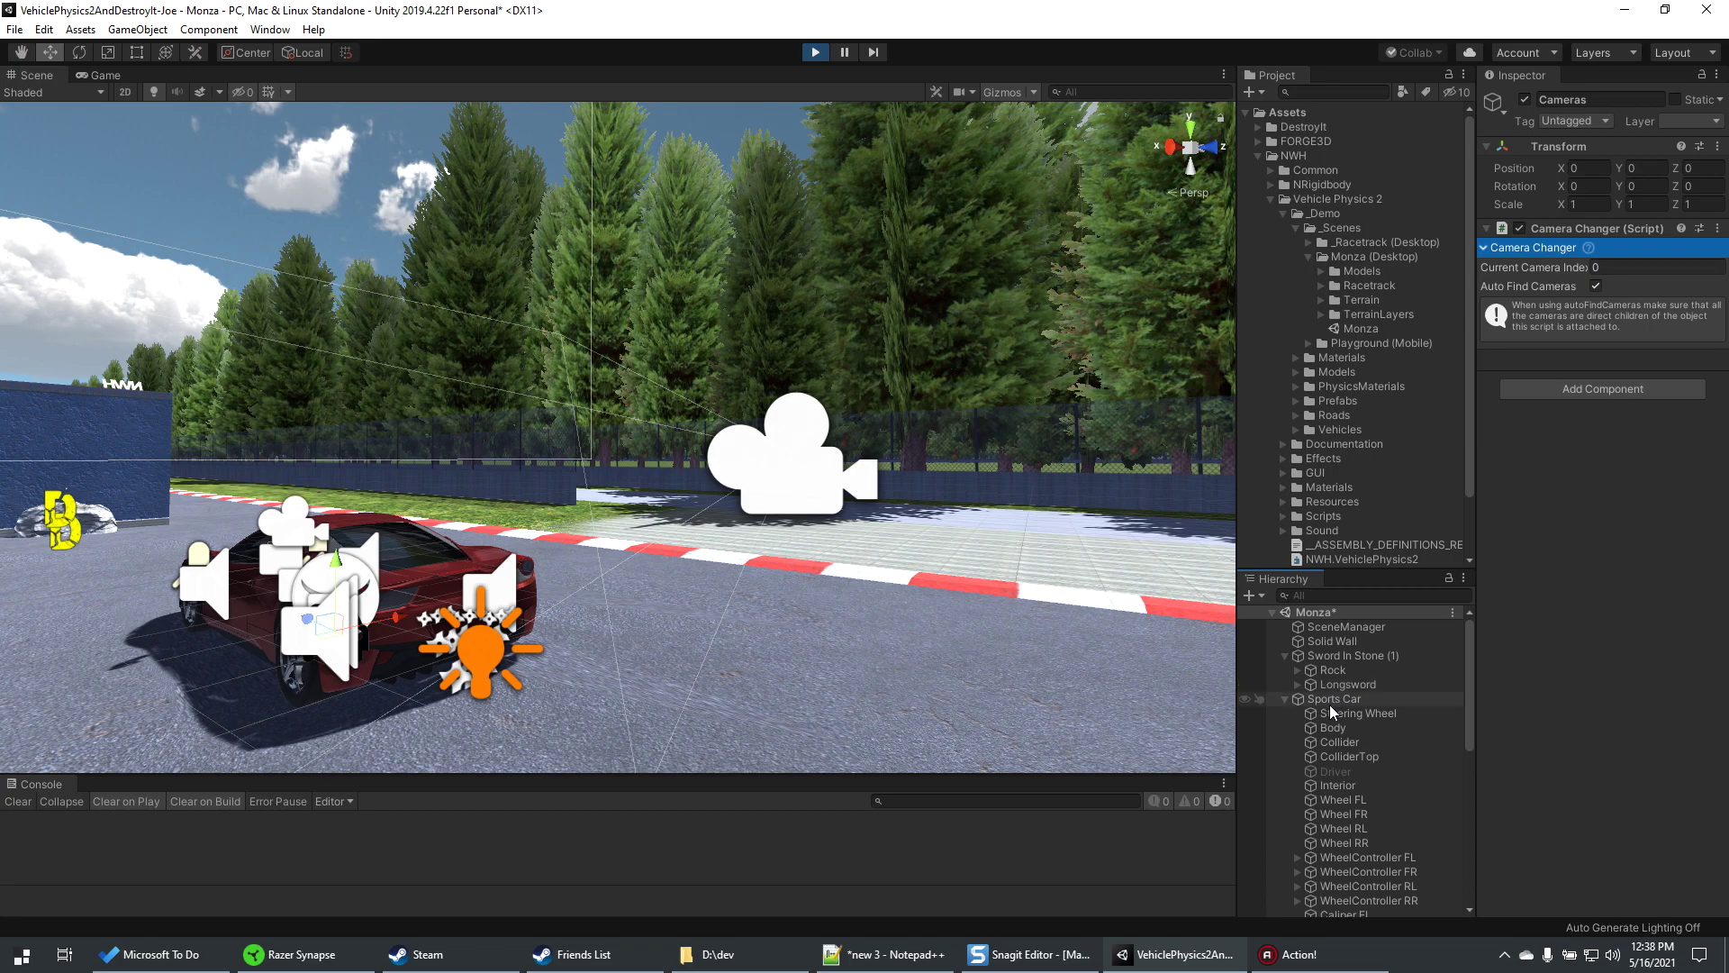
pyautogui.click(1325, 701)
pyautogui.scroll(-10, 1646, 529)
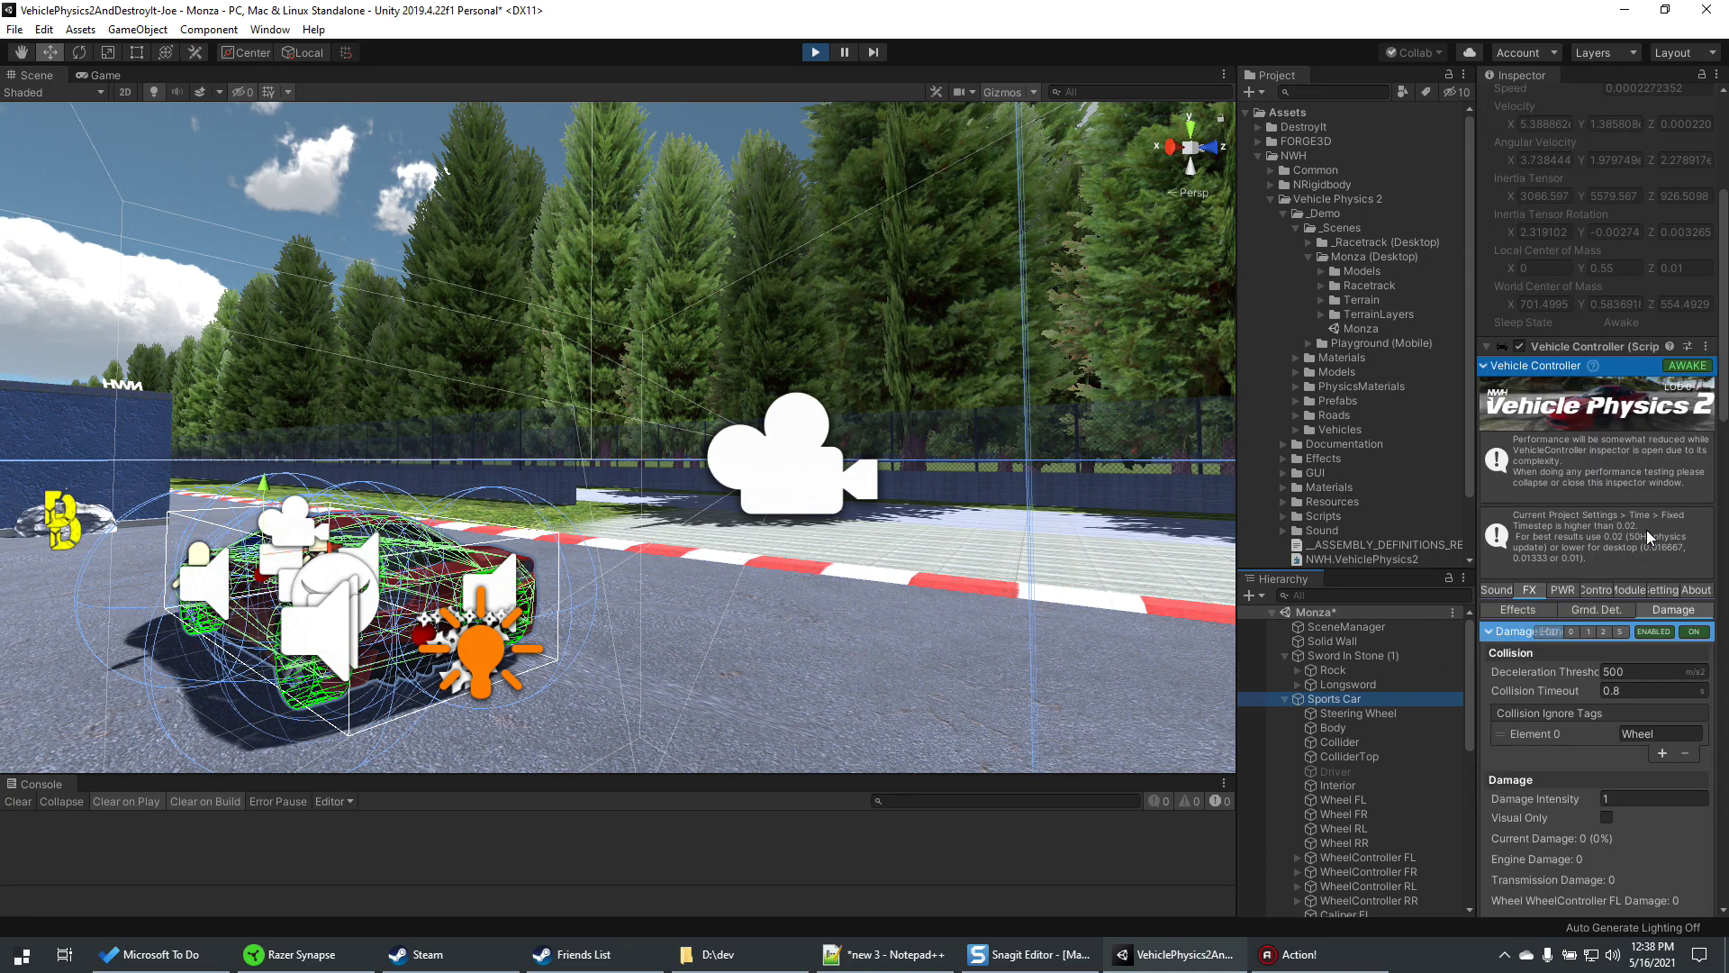
# - Stop the run and remove the Destructible script from the Sports Car
pyautogui.click(818, 54)
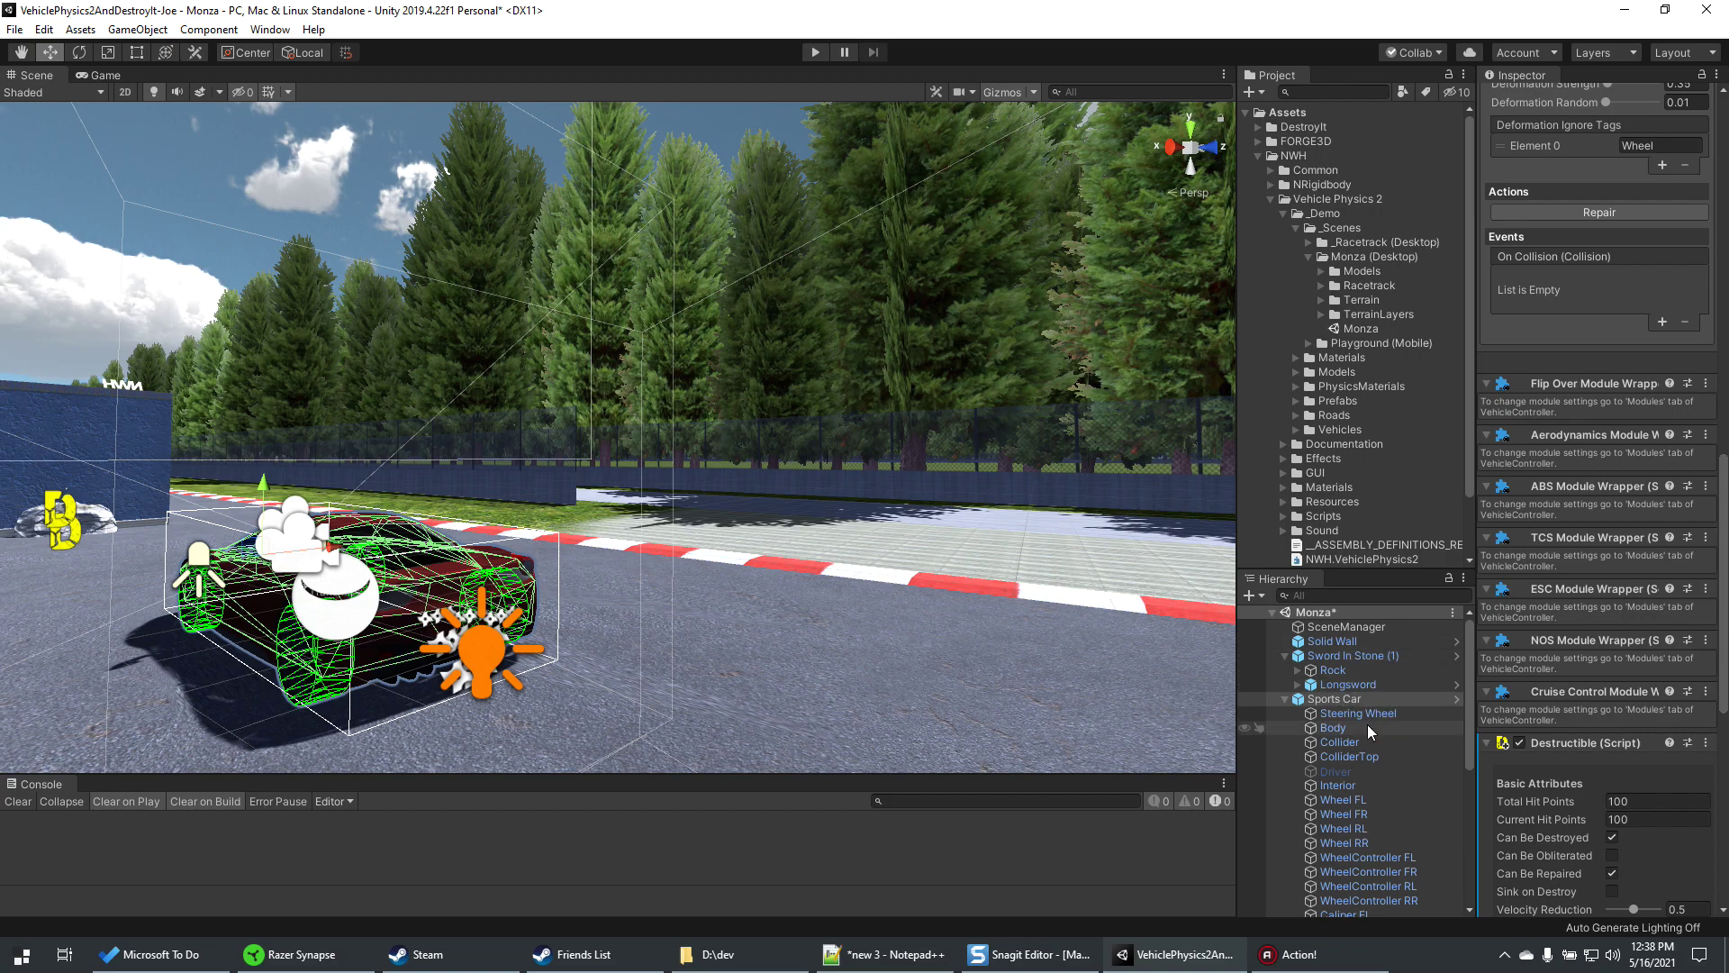
pyautogui.scroll(-5, 1626, 639)
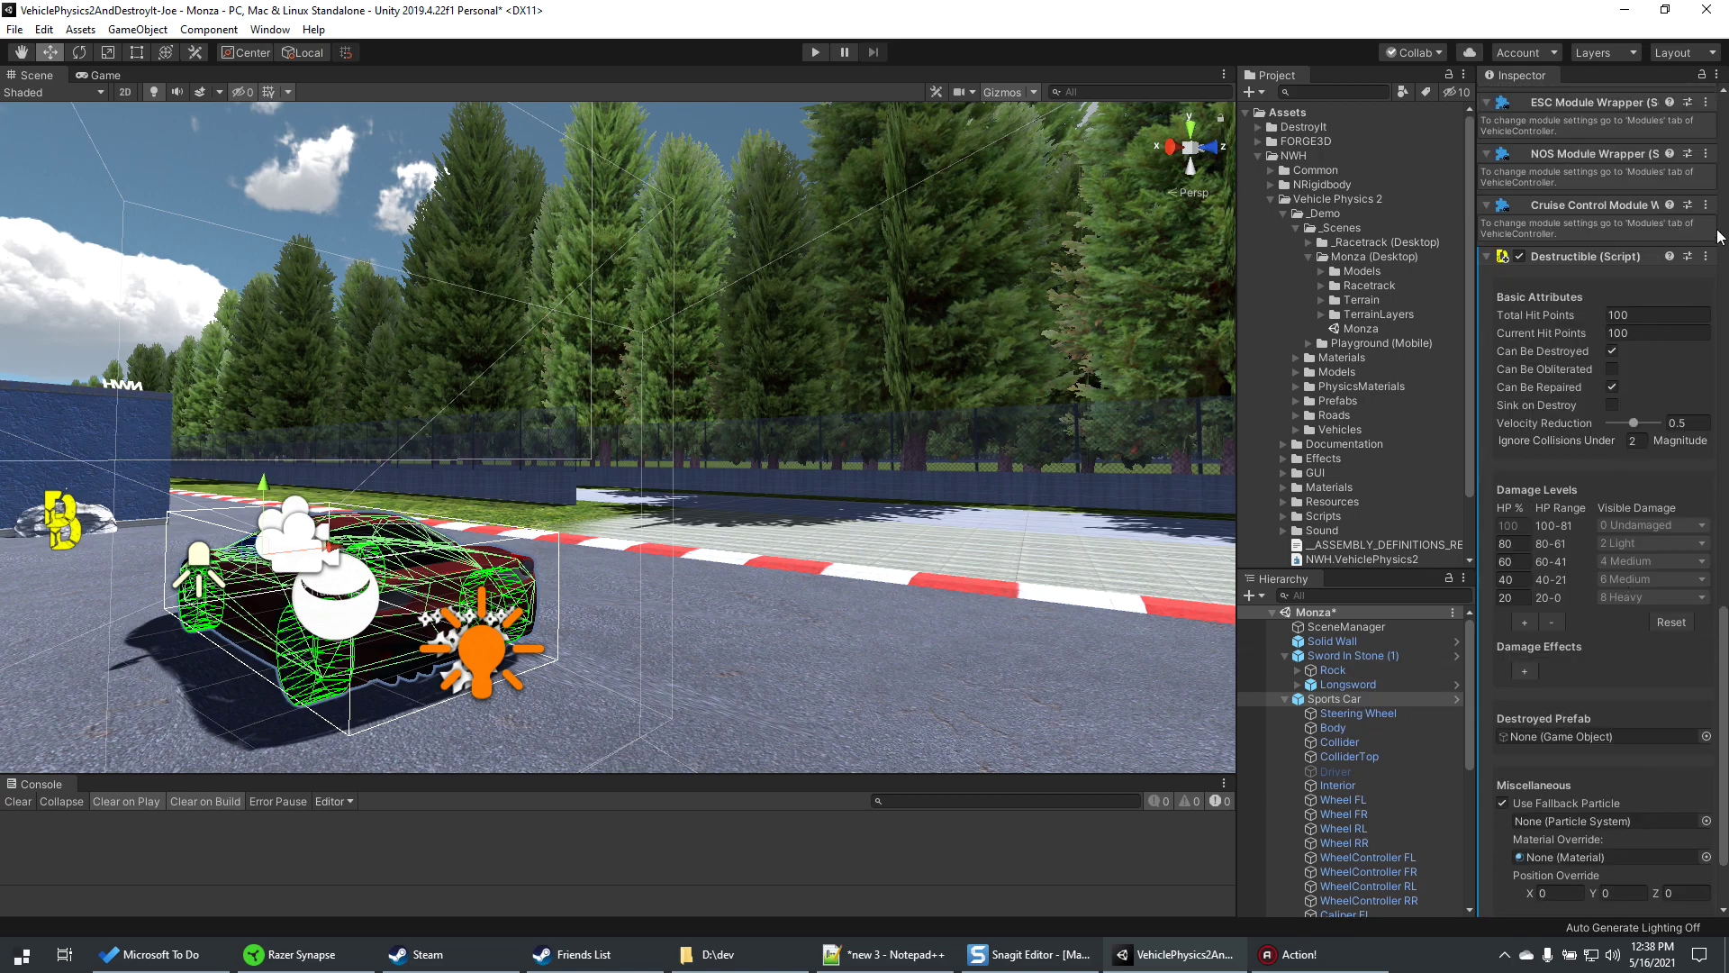
pyautogui.click(1355, 699)
pyautogui.click(1703, 258)
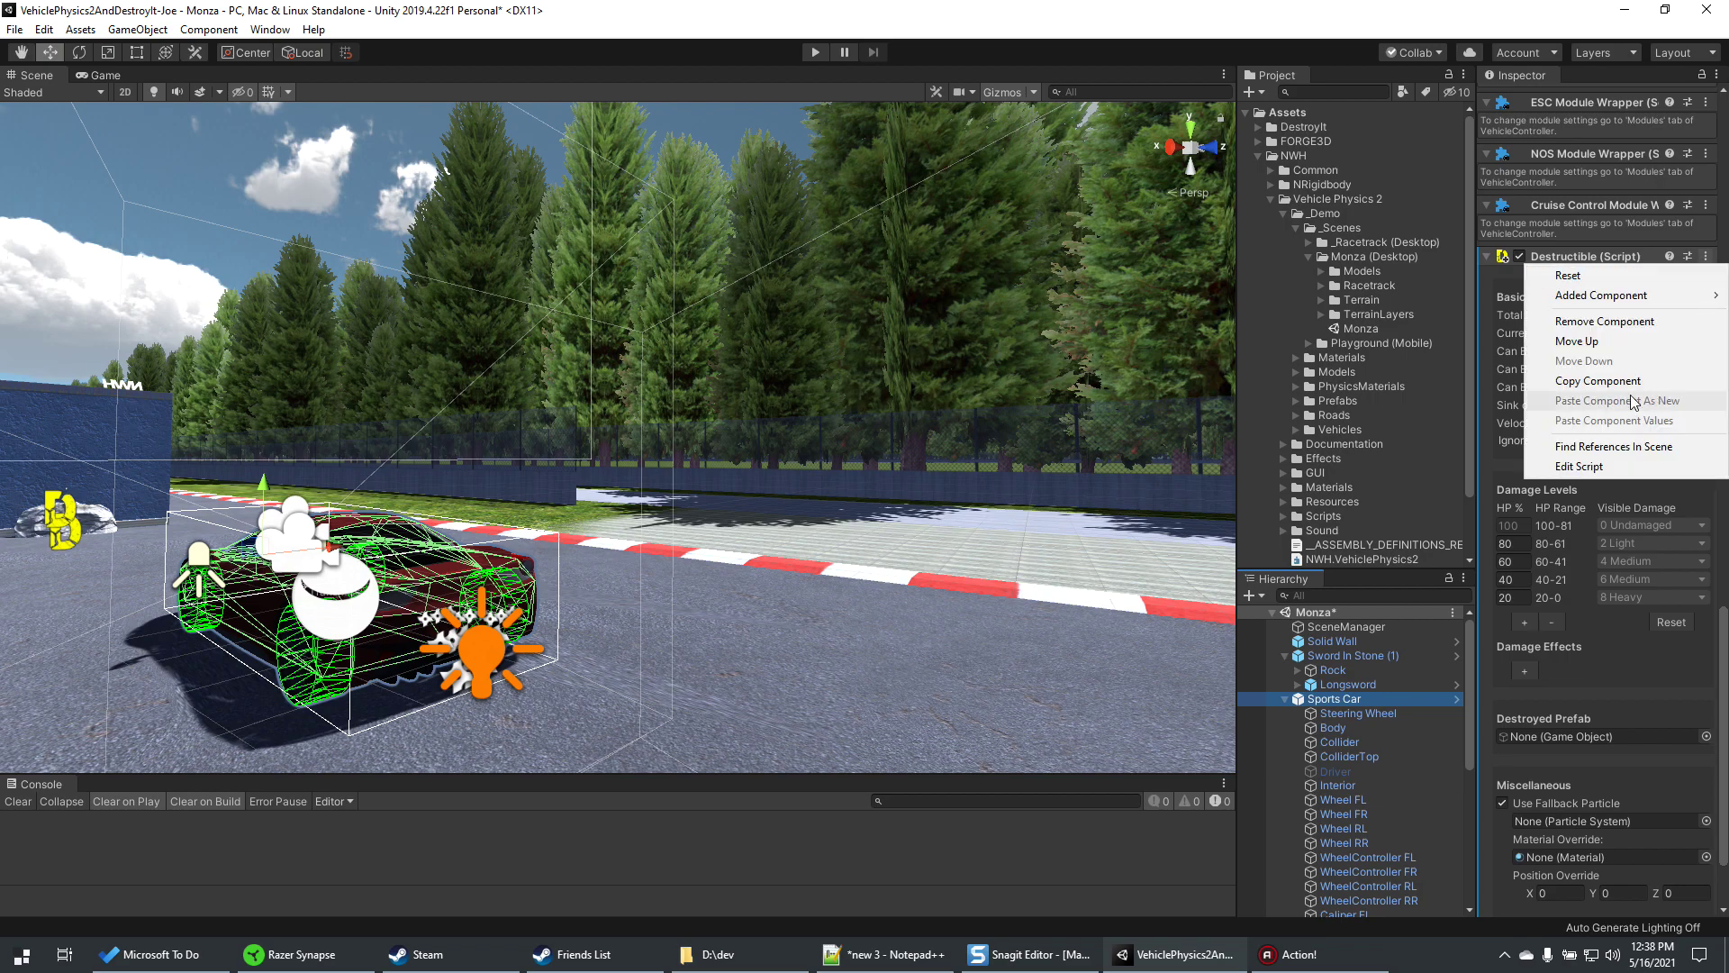
pyautogui.click(1604, 323)
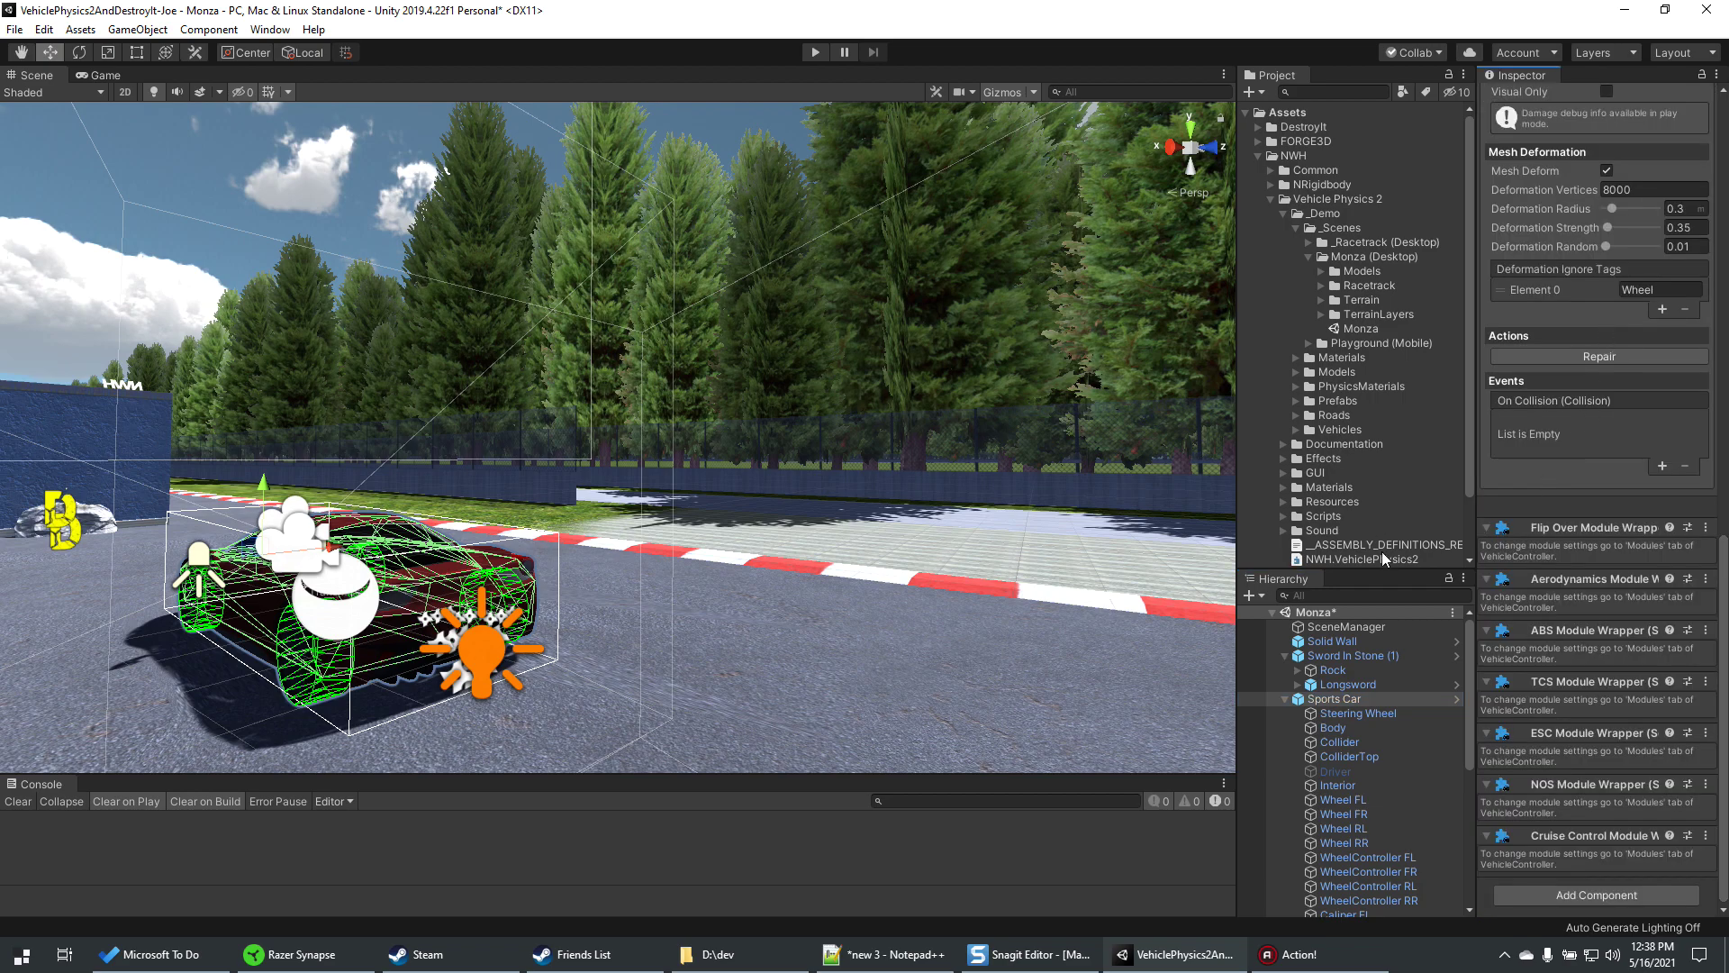
# - Run the scene and test collisions by repeatedly driving the car forward into the rock and wall and reversing
pyautogui.click(815, 52)
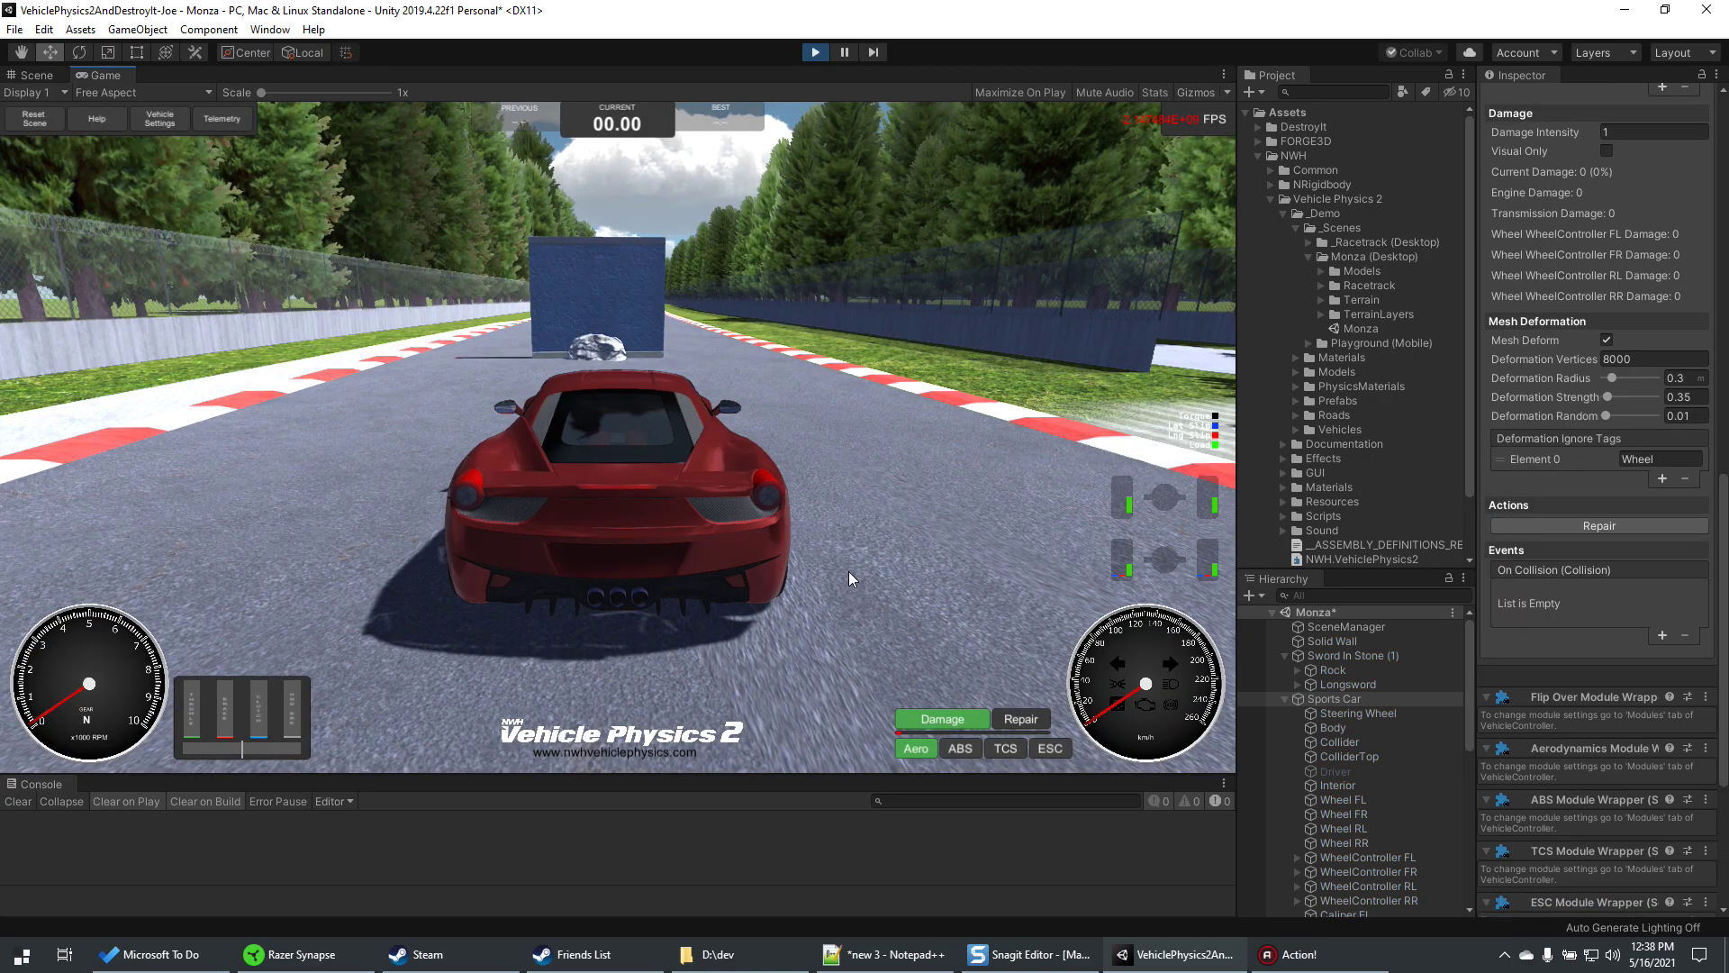
pyautogui.press('w')
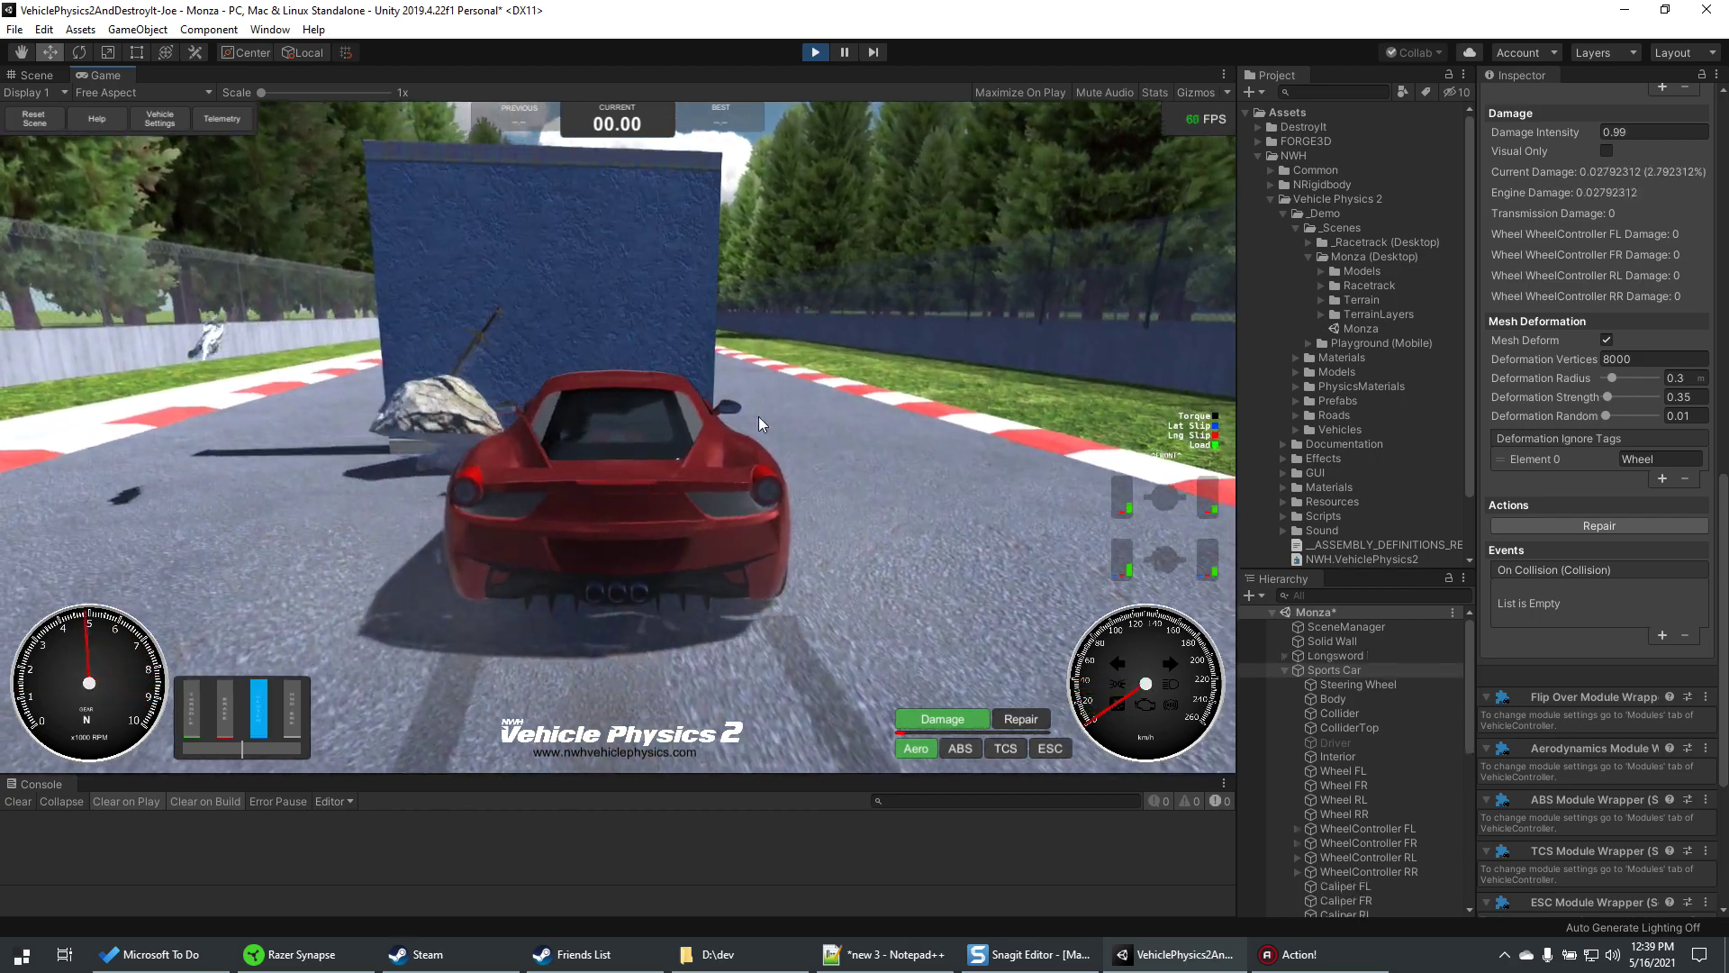
pyautogui.press('s')
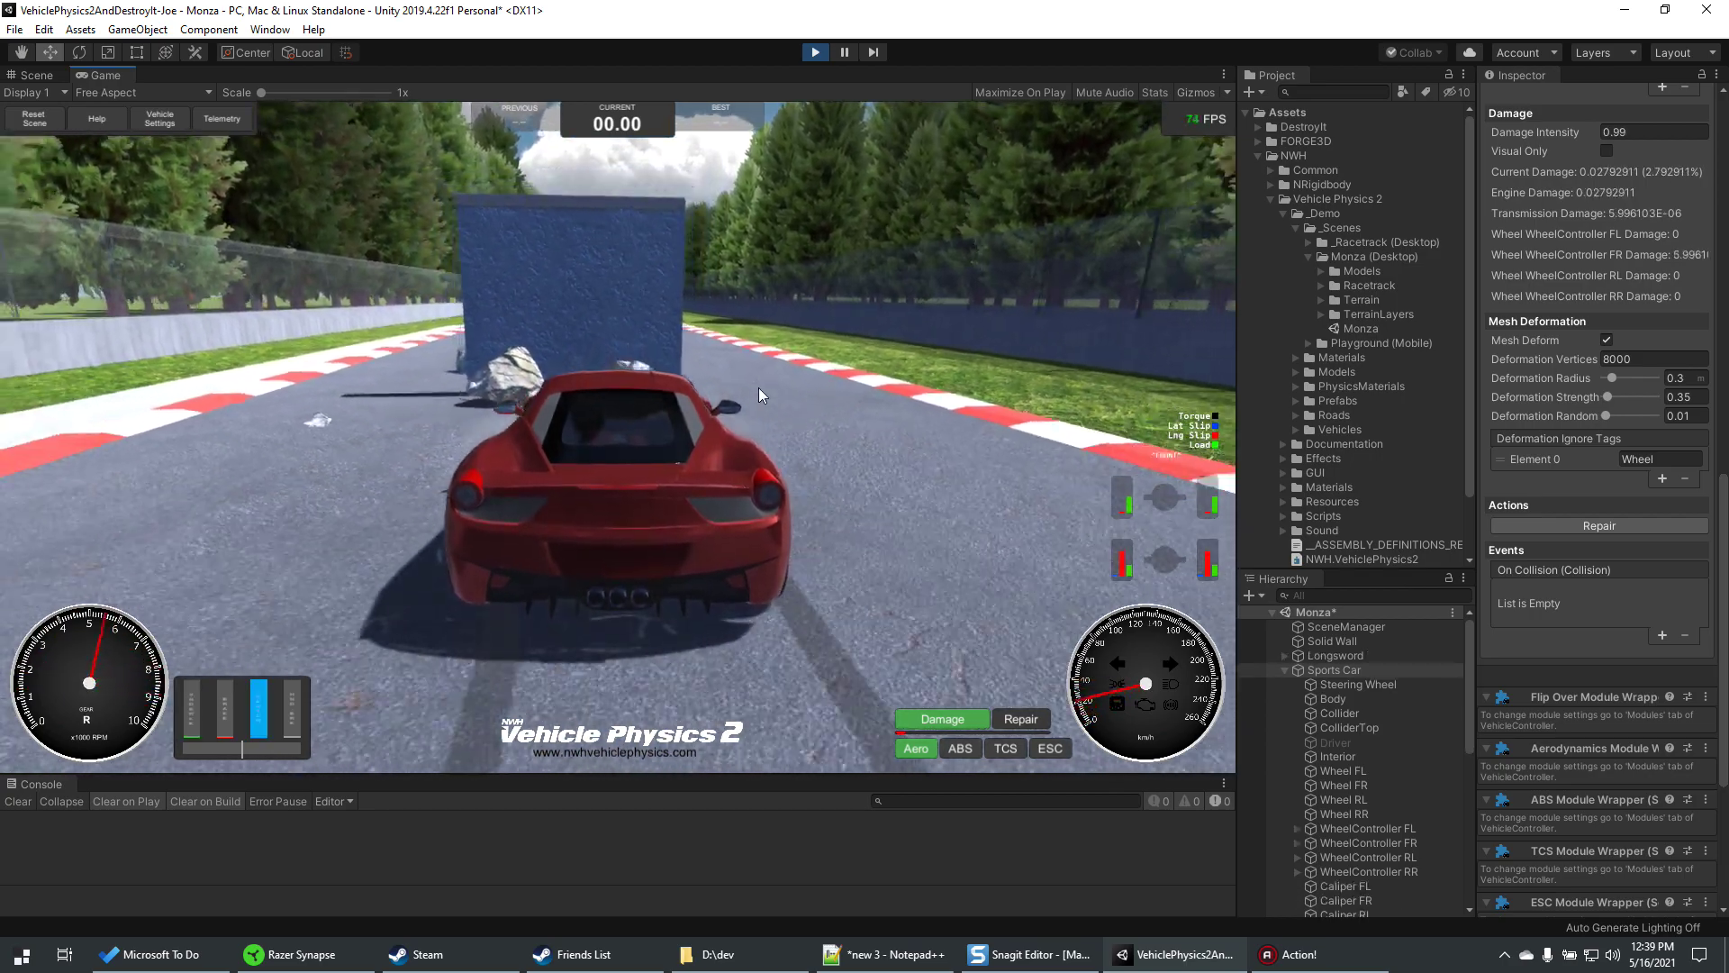
pyautogui.press('w')
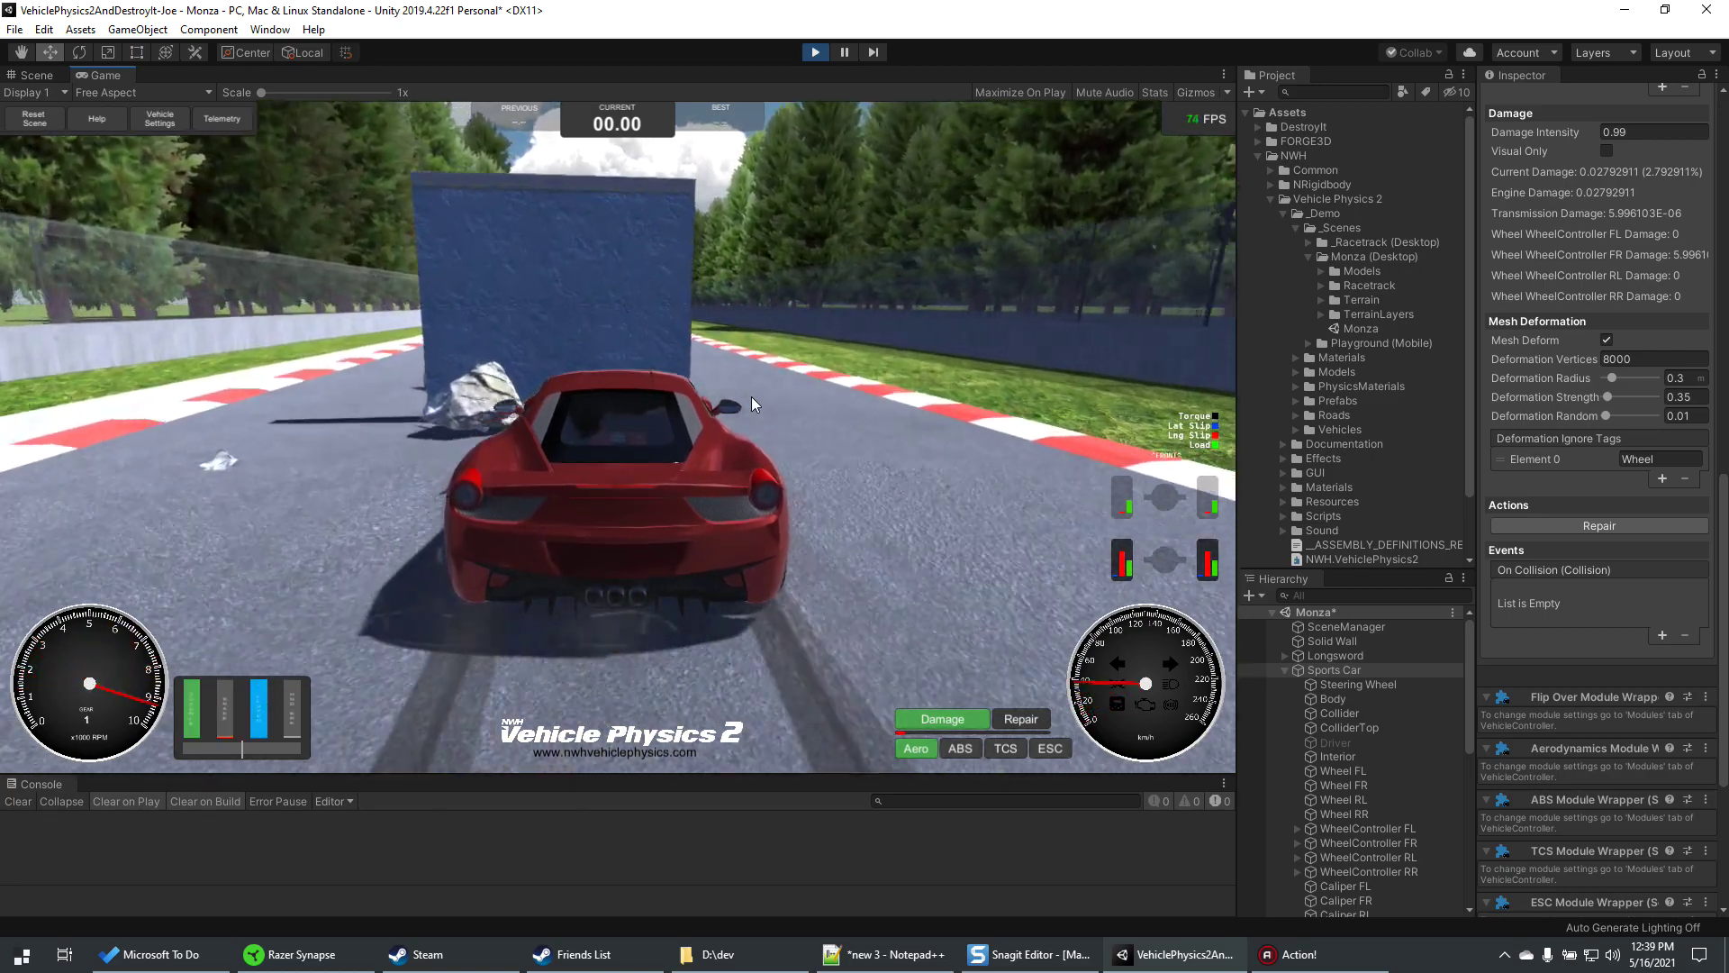
pyautogui.press('s')
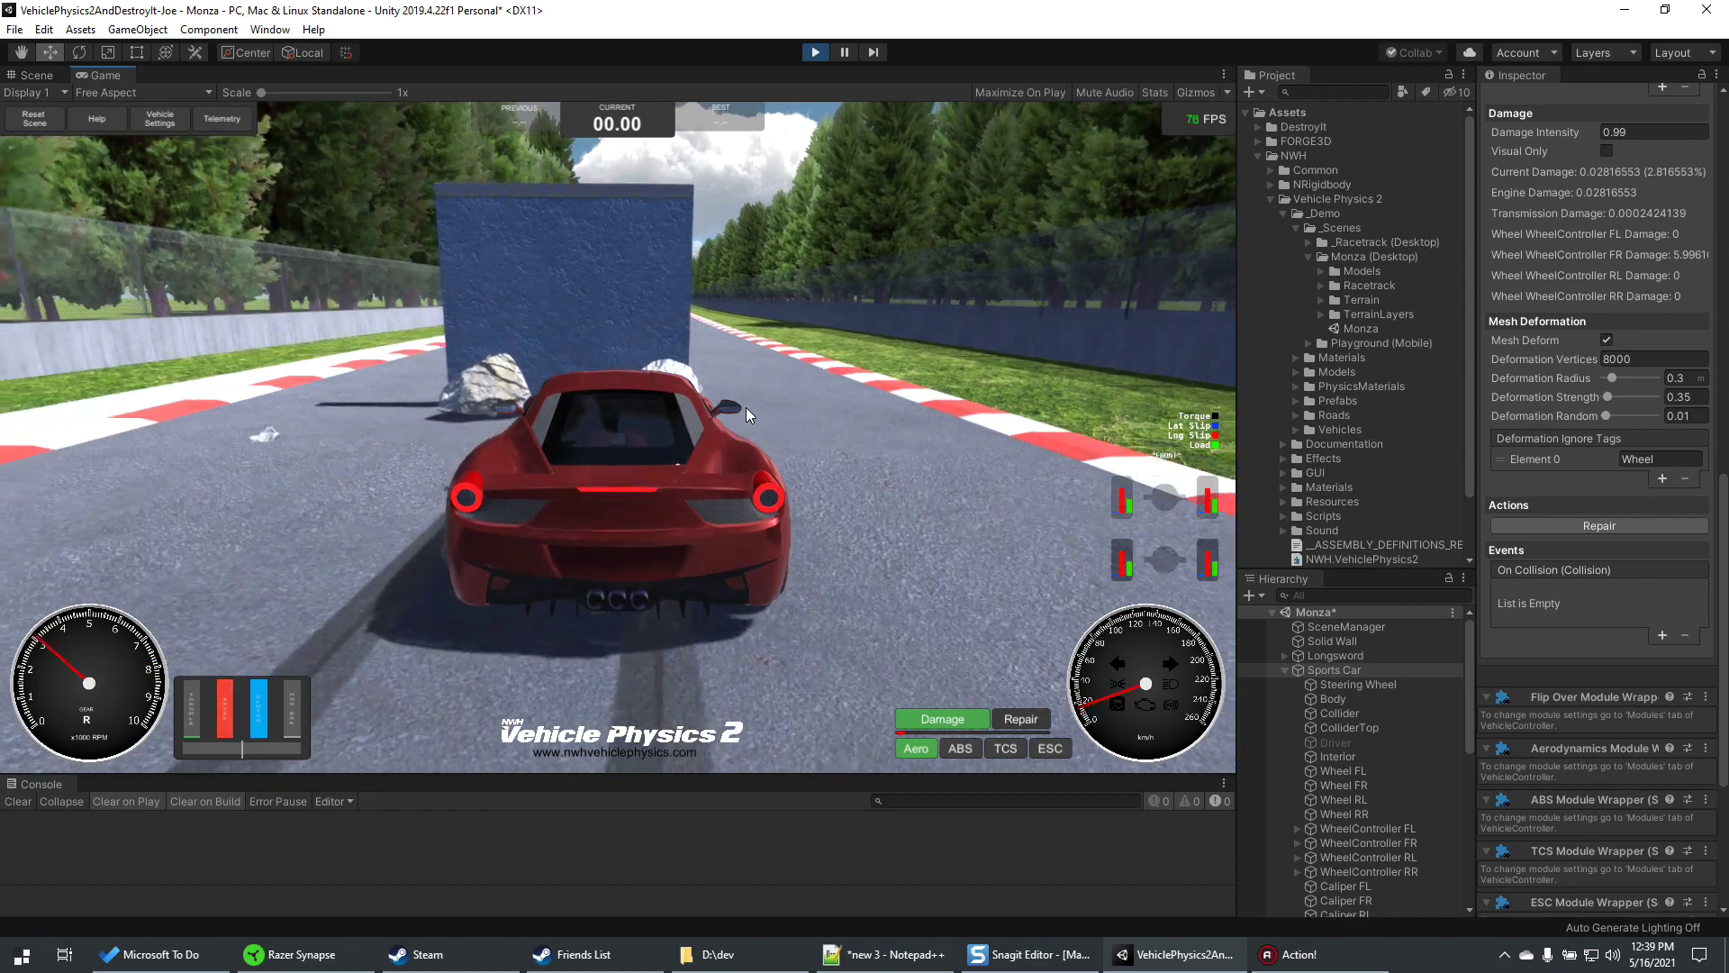
pyautogui.press('w')
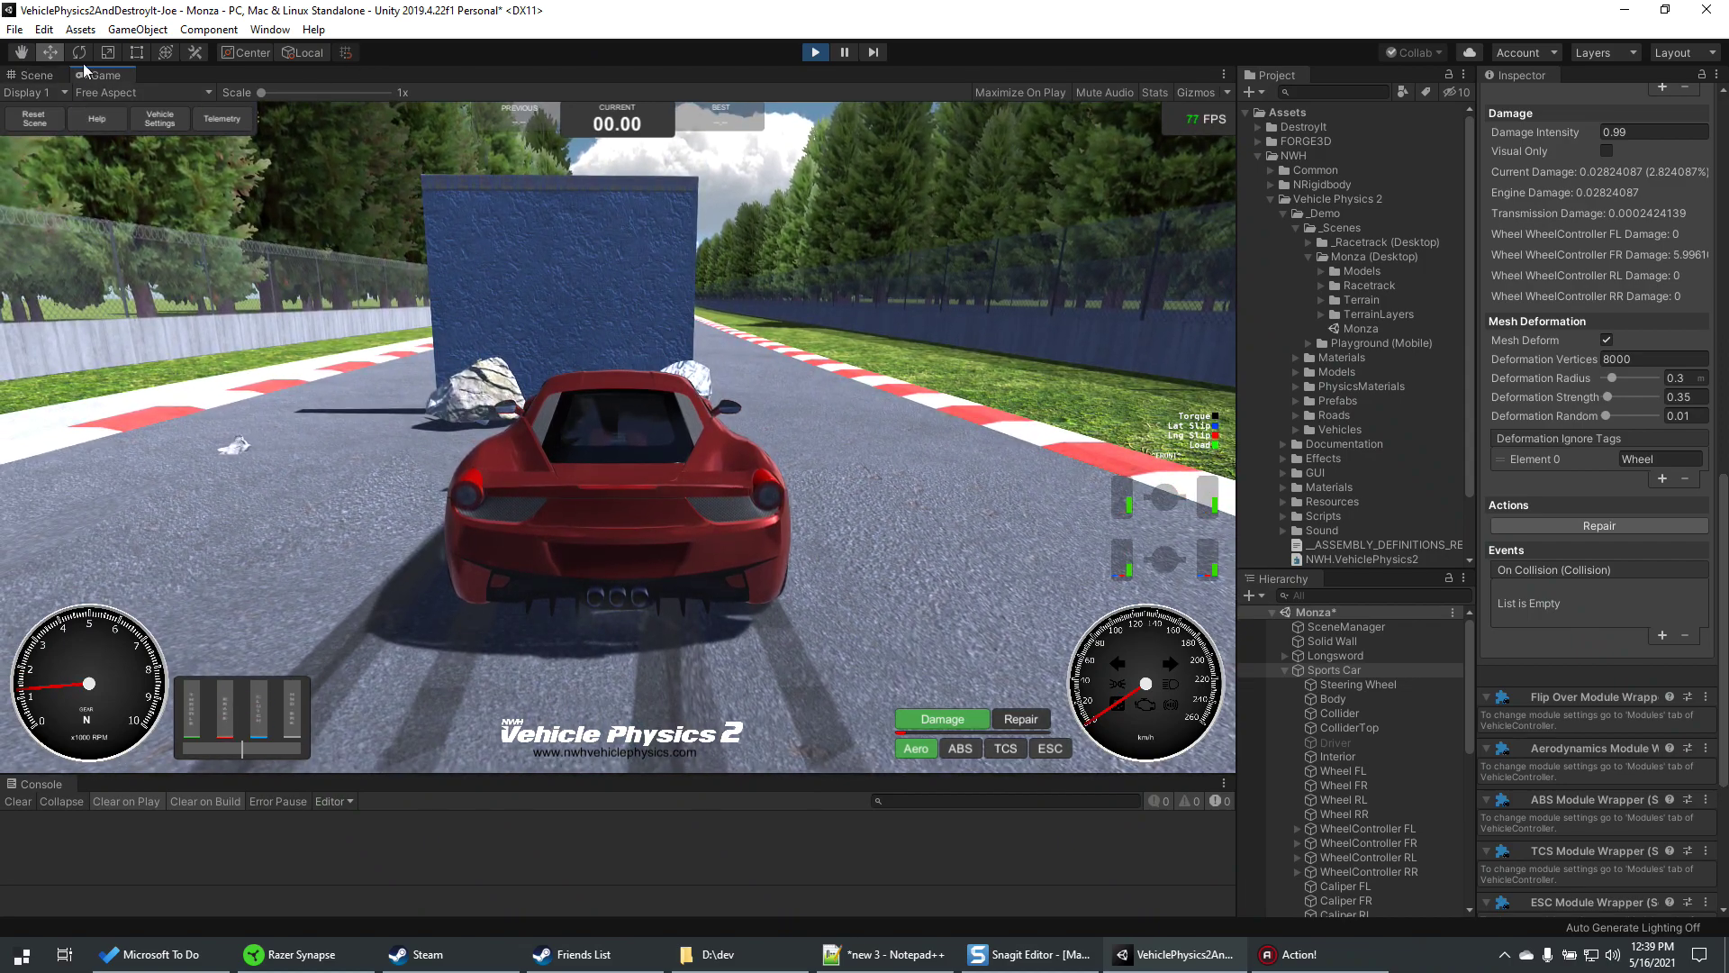
# - Select and frame the Solid Wall in the scene editor to review its components, including the Box Collider
pyautogui.click(32, 74)
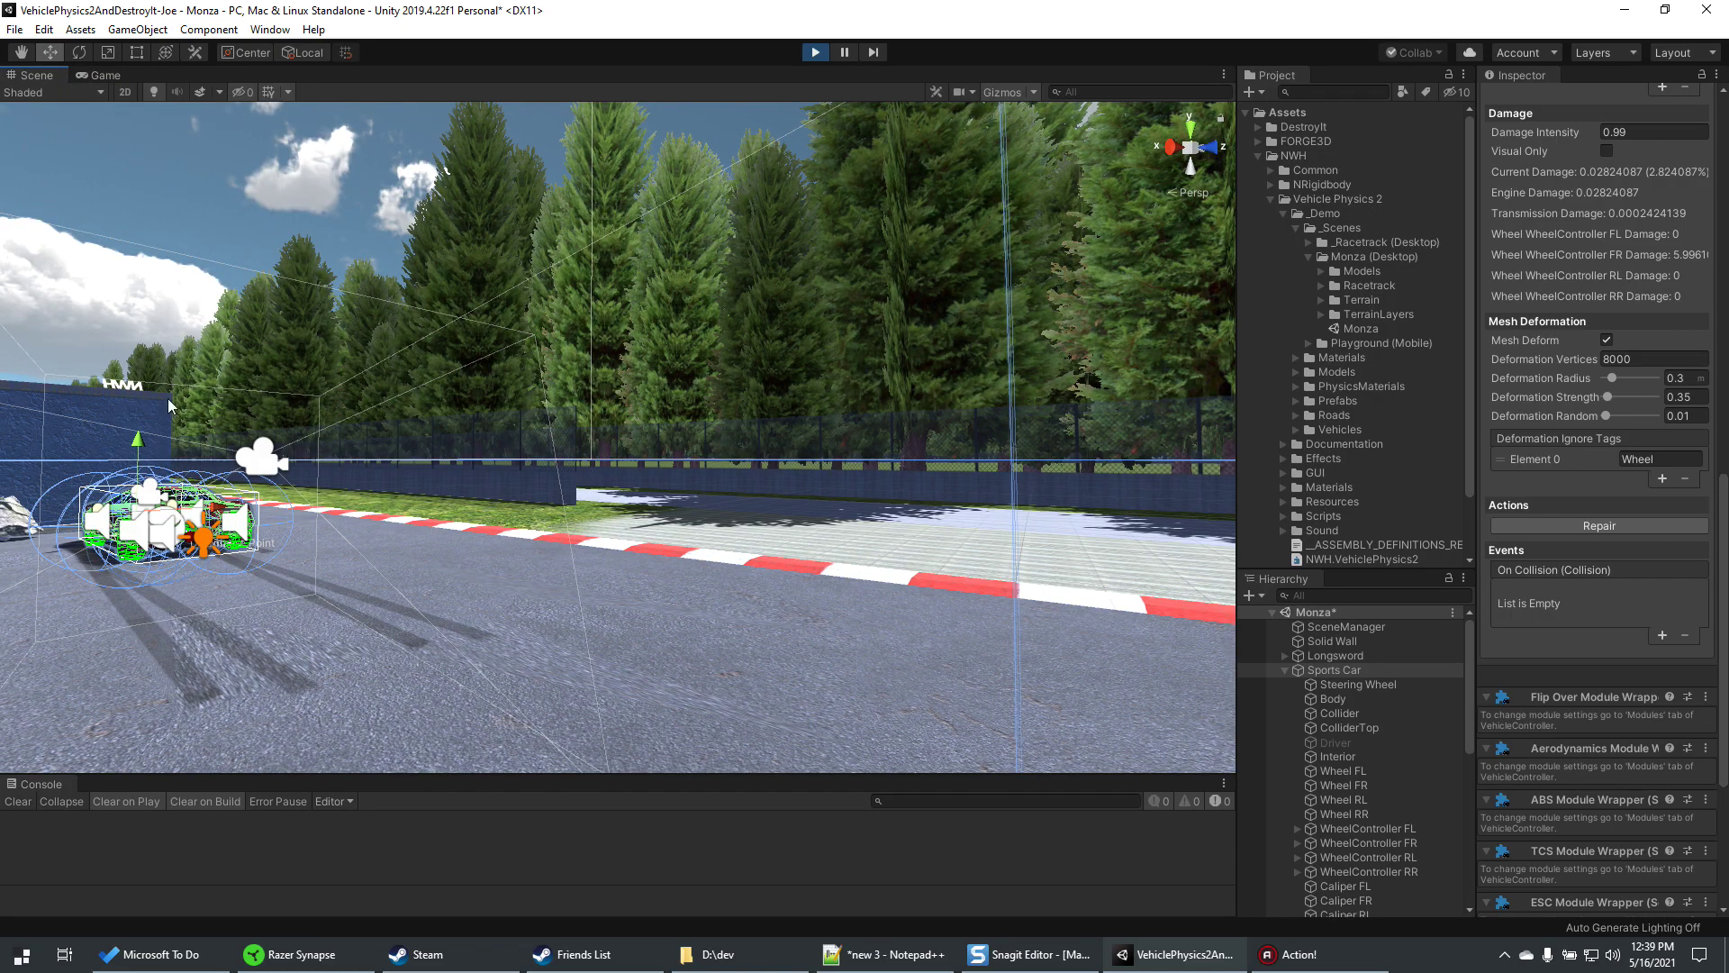
pyautogui.click(61, 403)
pyautogui.press('f')
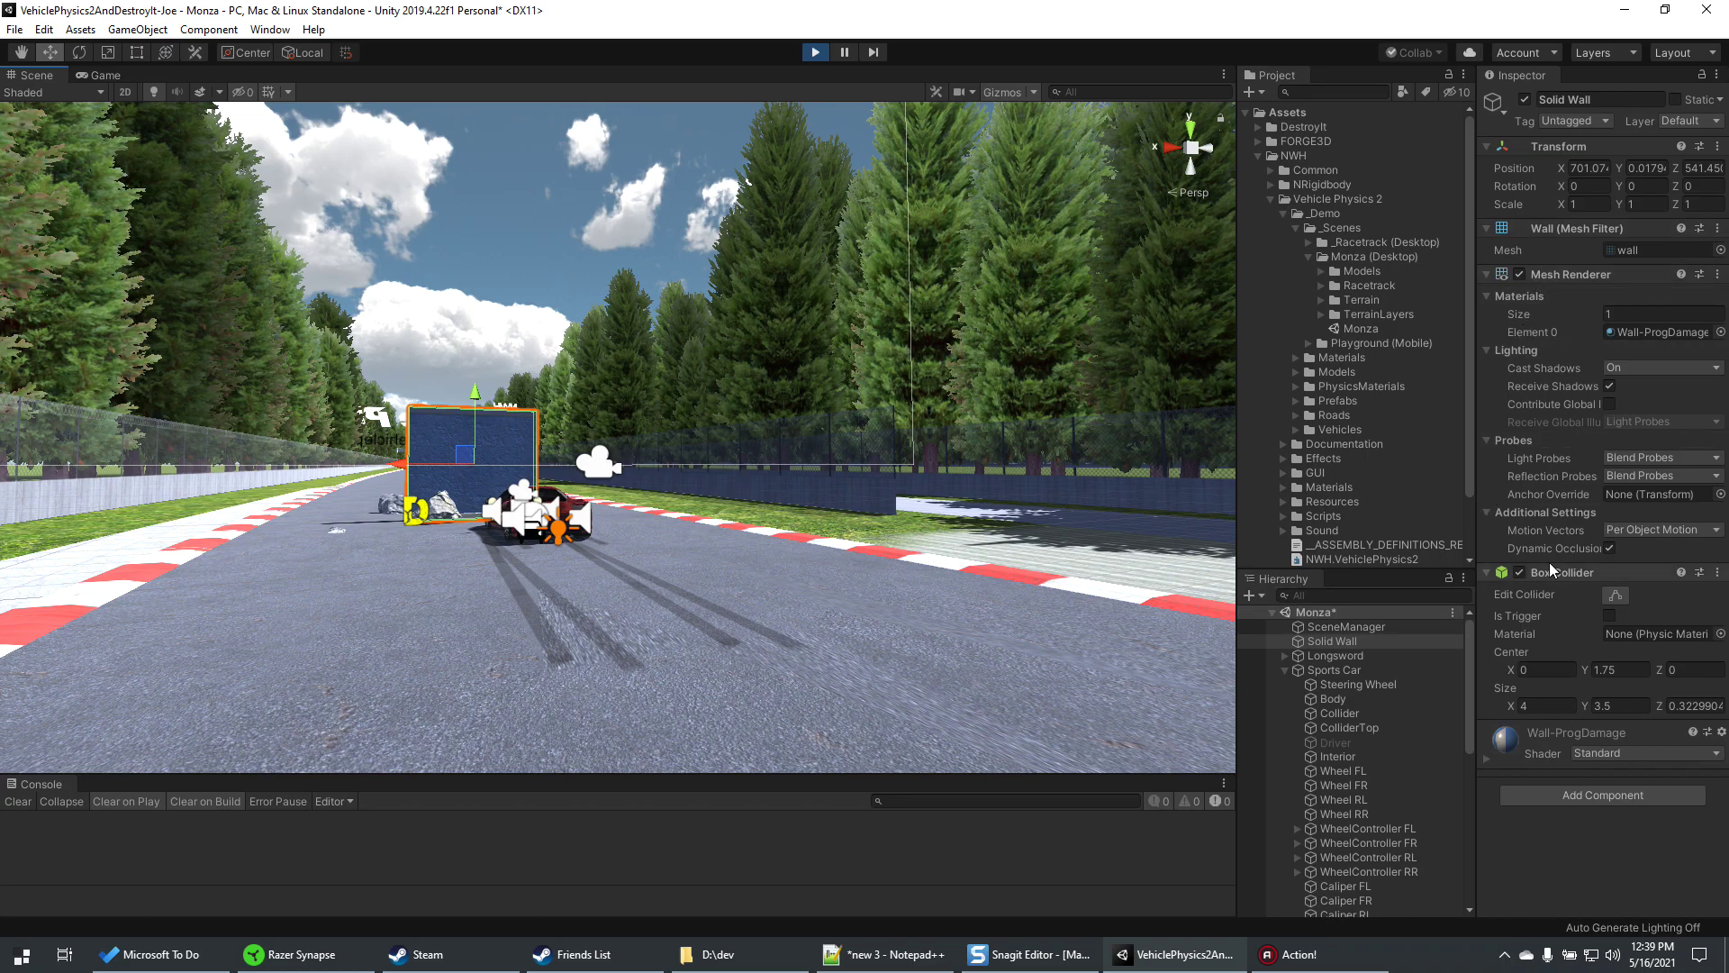
# - Stop the run and select the Sword In Stone (1) object to review its Destructible settings
pyautogui.click(815, 52)
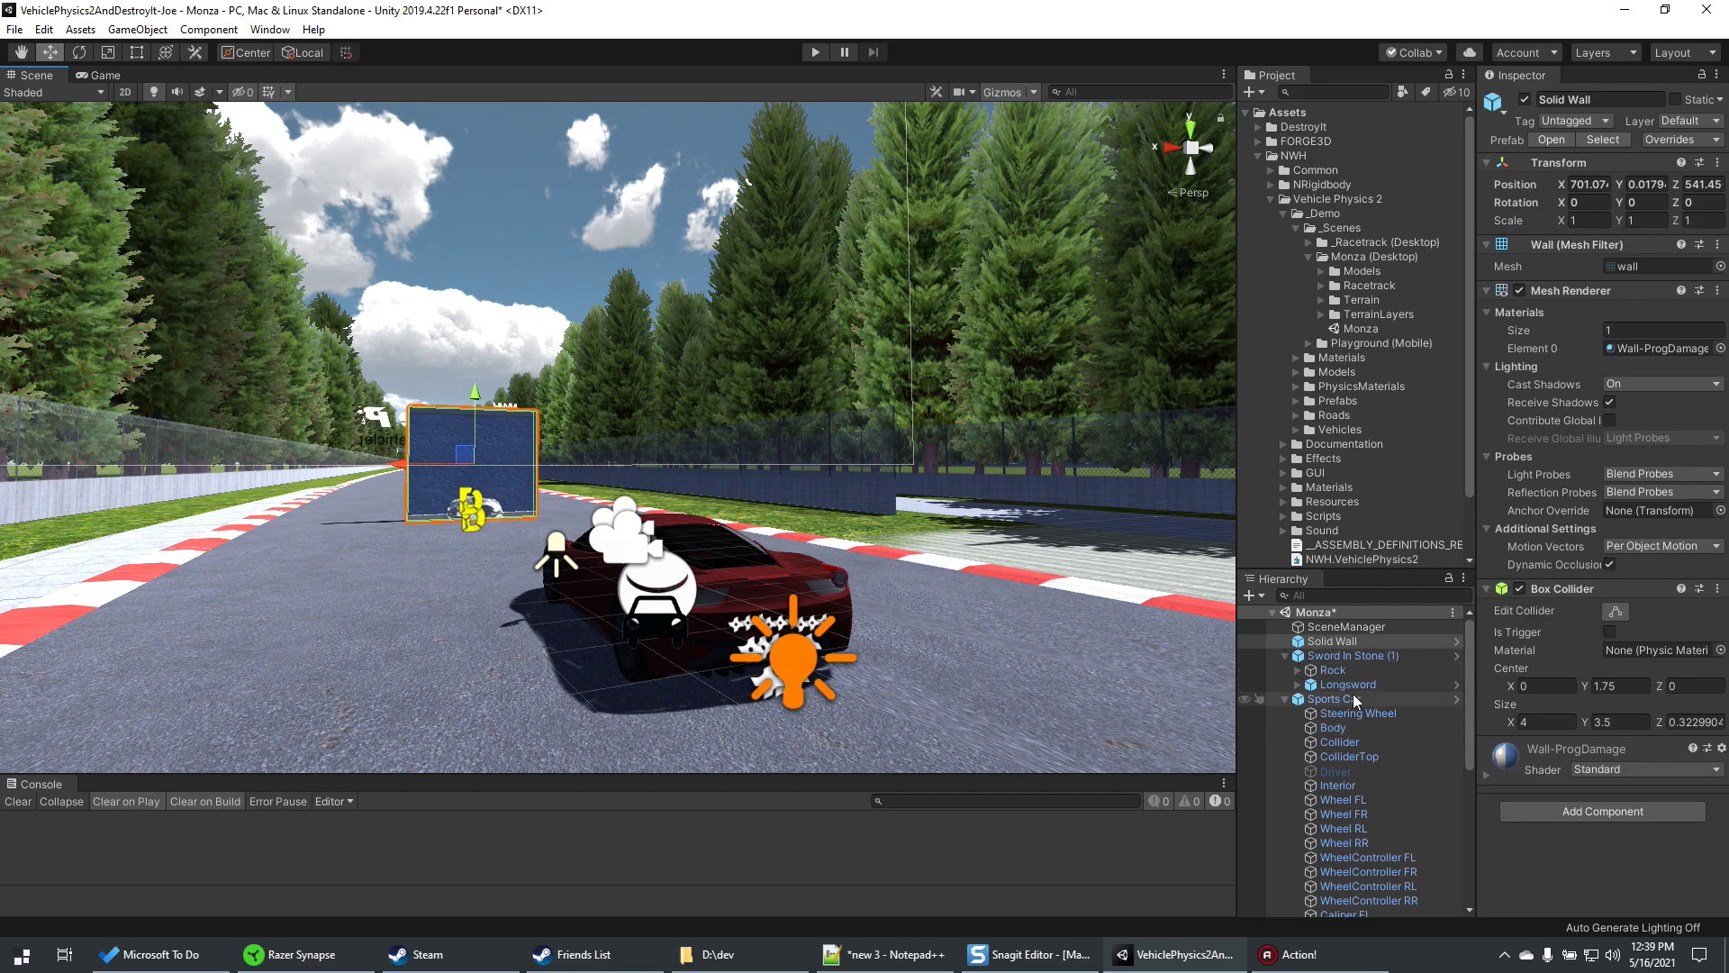
pyautogui.click(1327, 655)
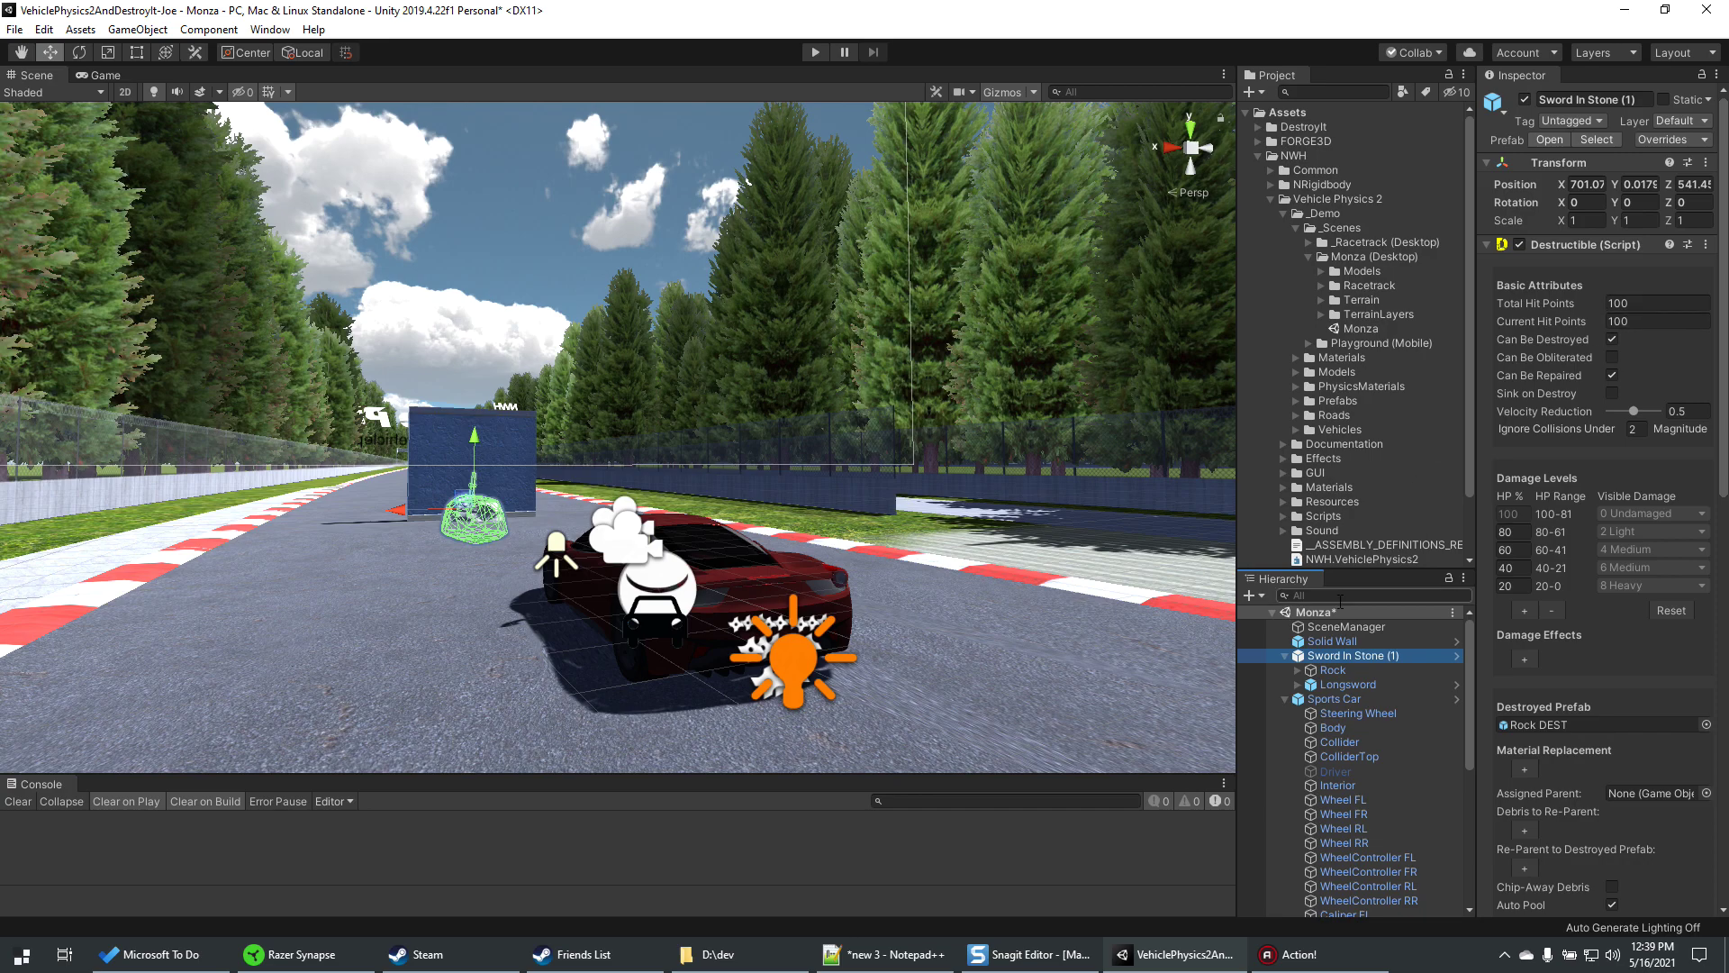
# - Add a Destructible script to the Solid Wall and set its total hit points to 100
pyautogui.click(1328, 641)
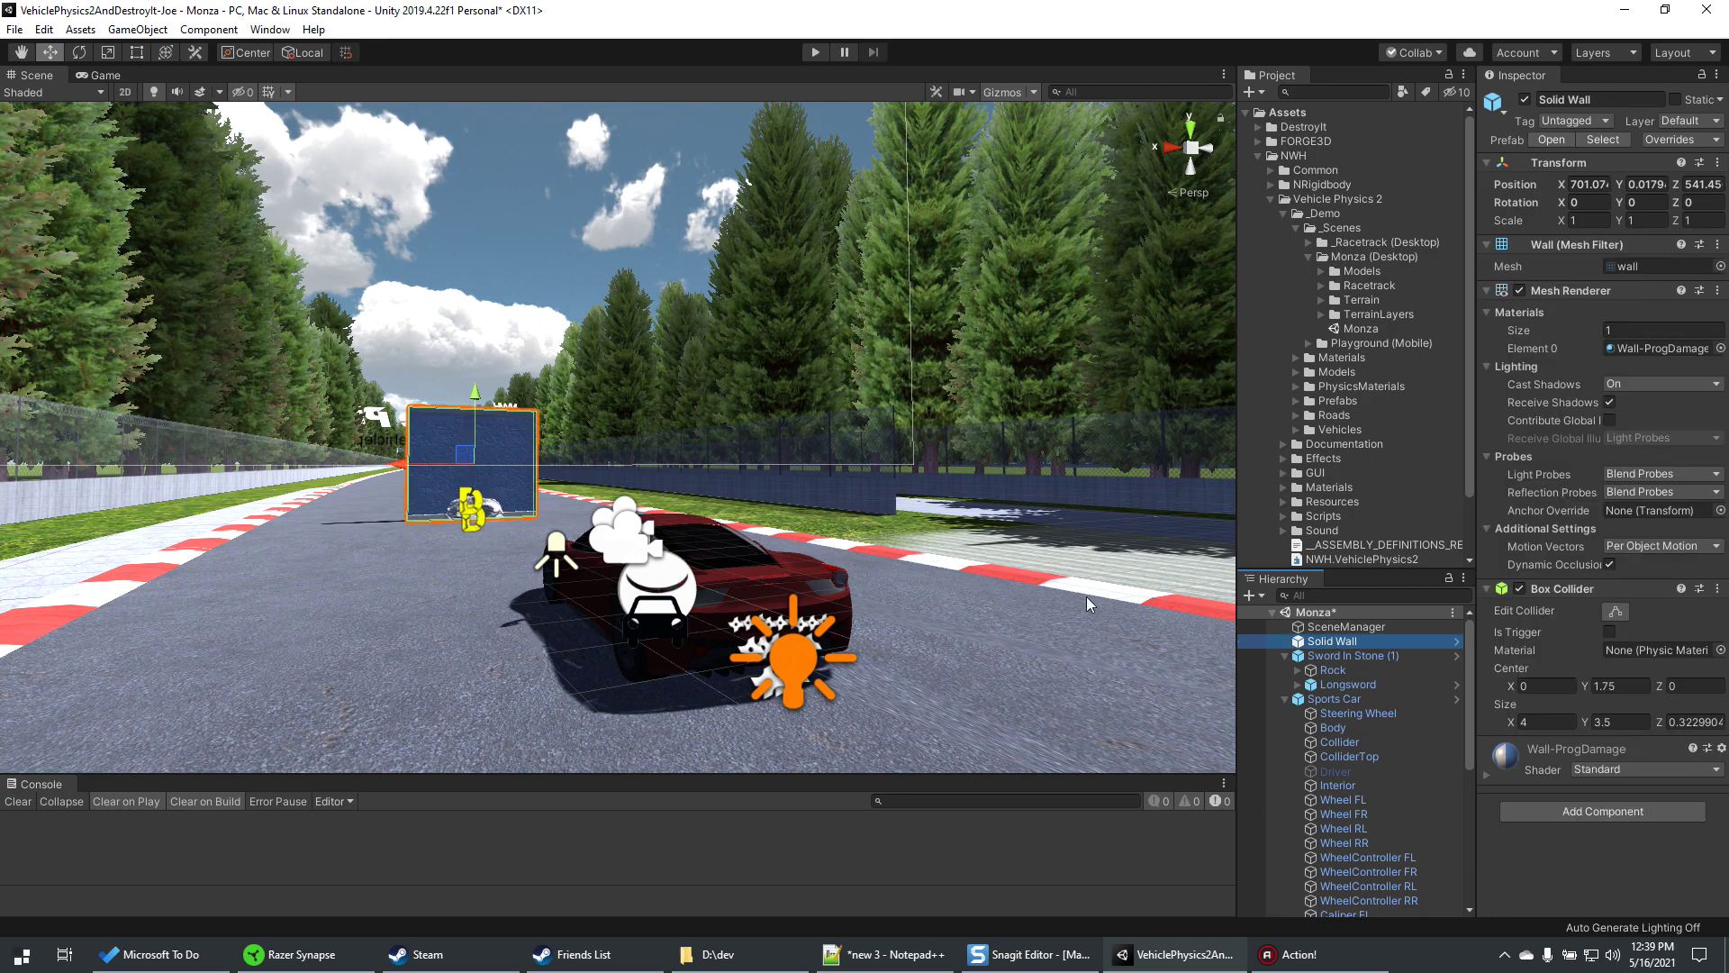
pyautogui.click(1594, 809)
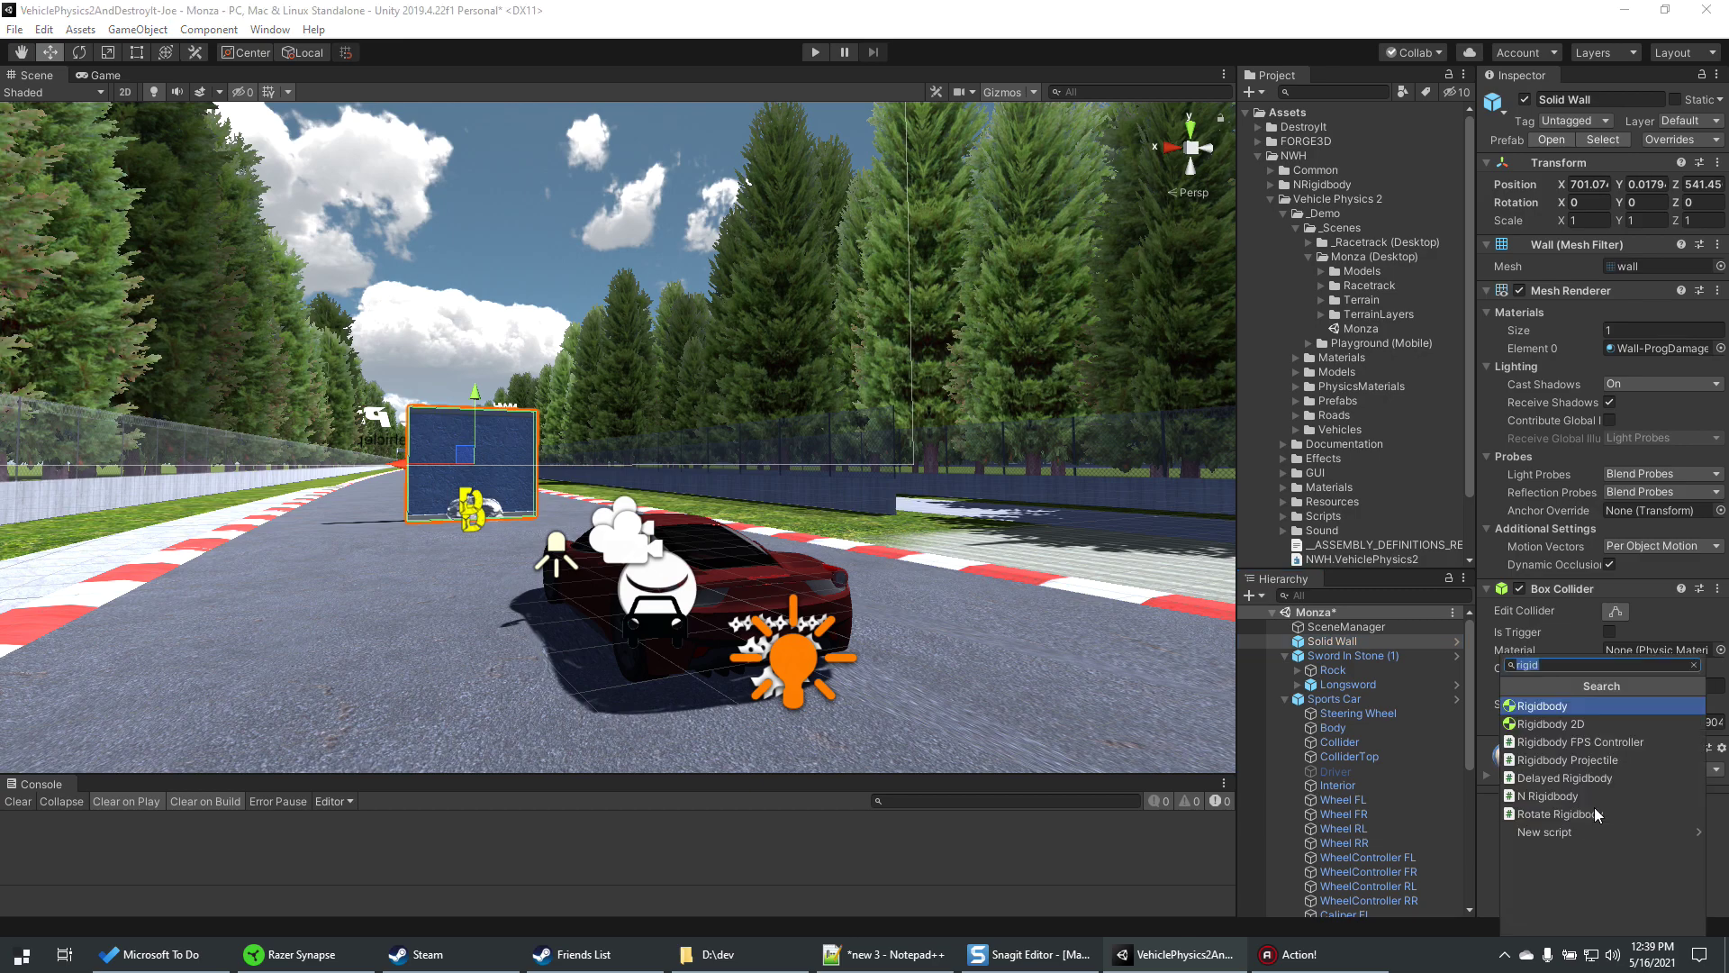
pyautogui.write('destr')
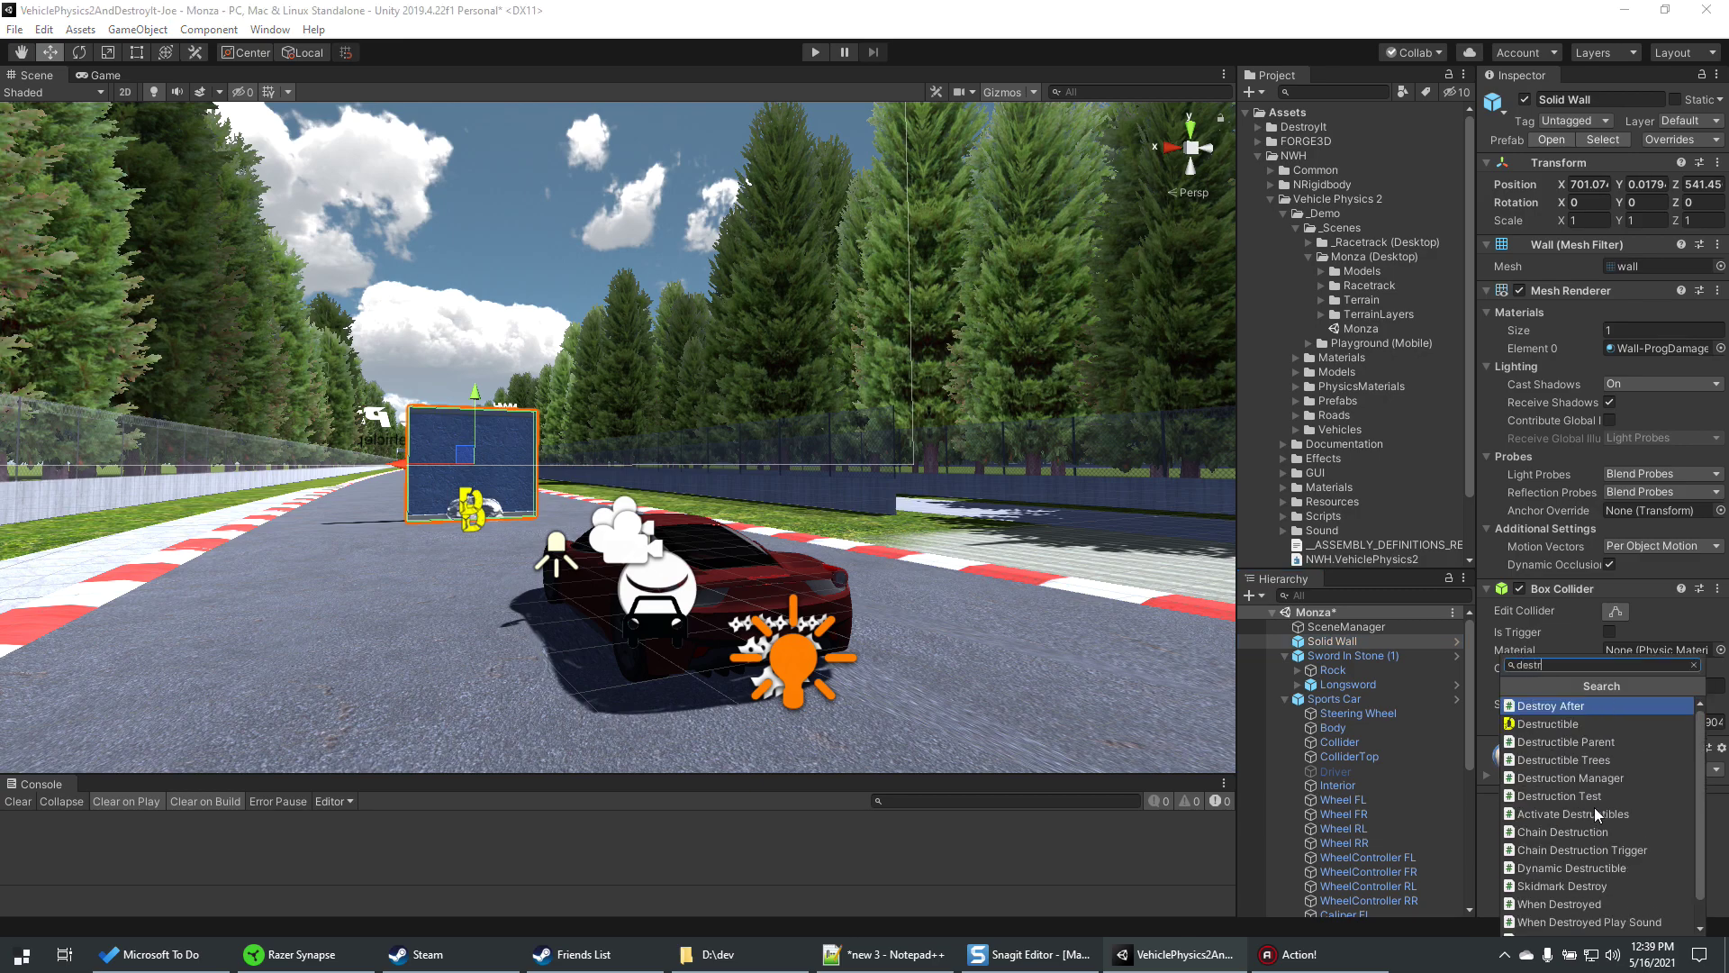
pyautogui.click(1562, 725)
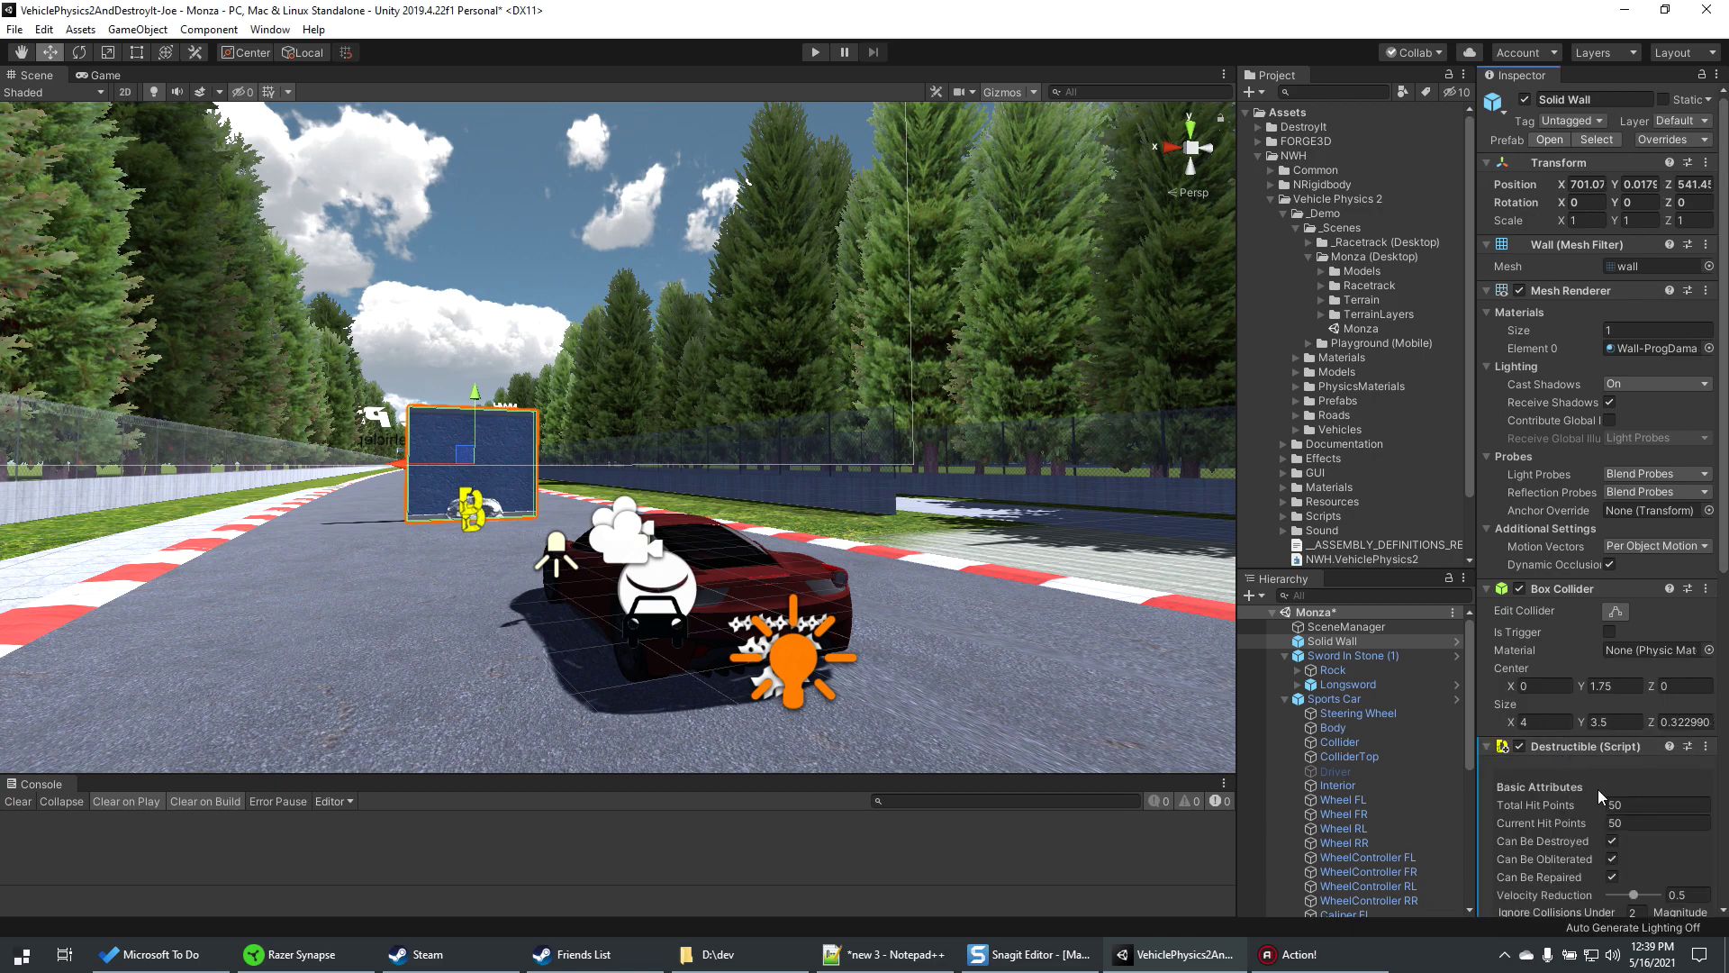
pyautogui.scroll(-5, 1598, 789)
pyautogui.click(1635, 317)
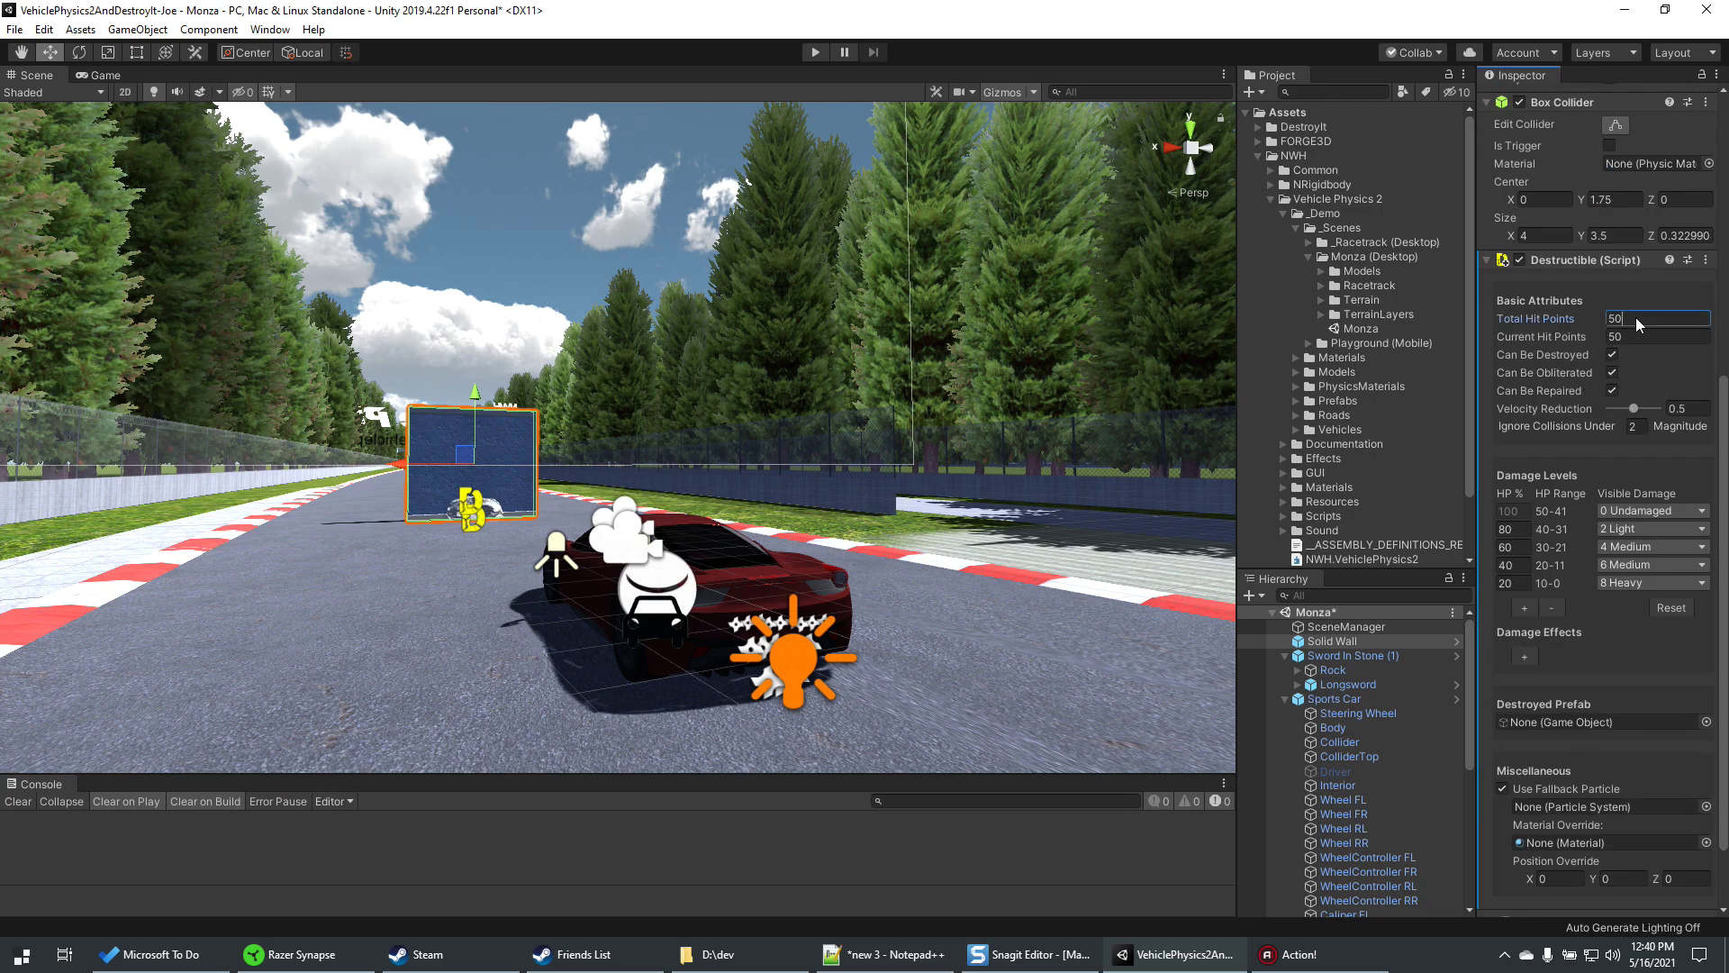
pyautogui.write('100')
pyautogui.scroll(-3, 1638, 752)
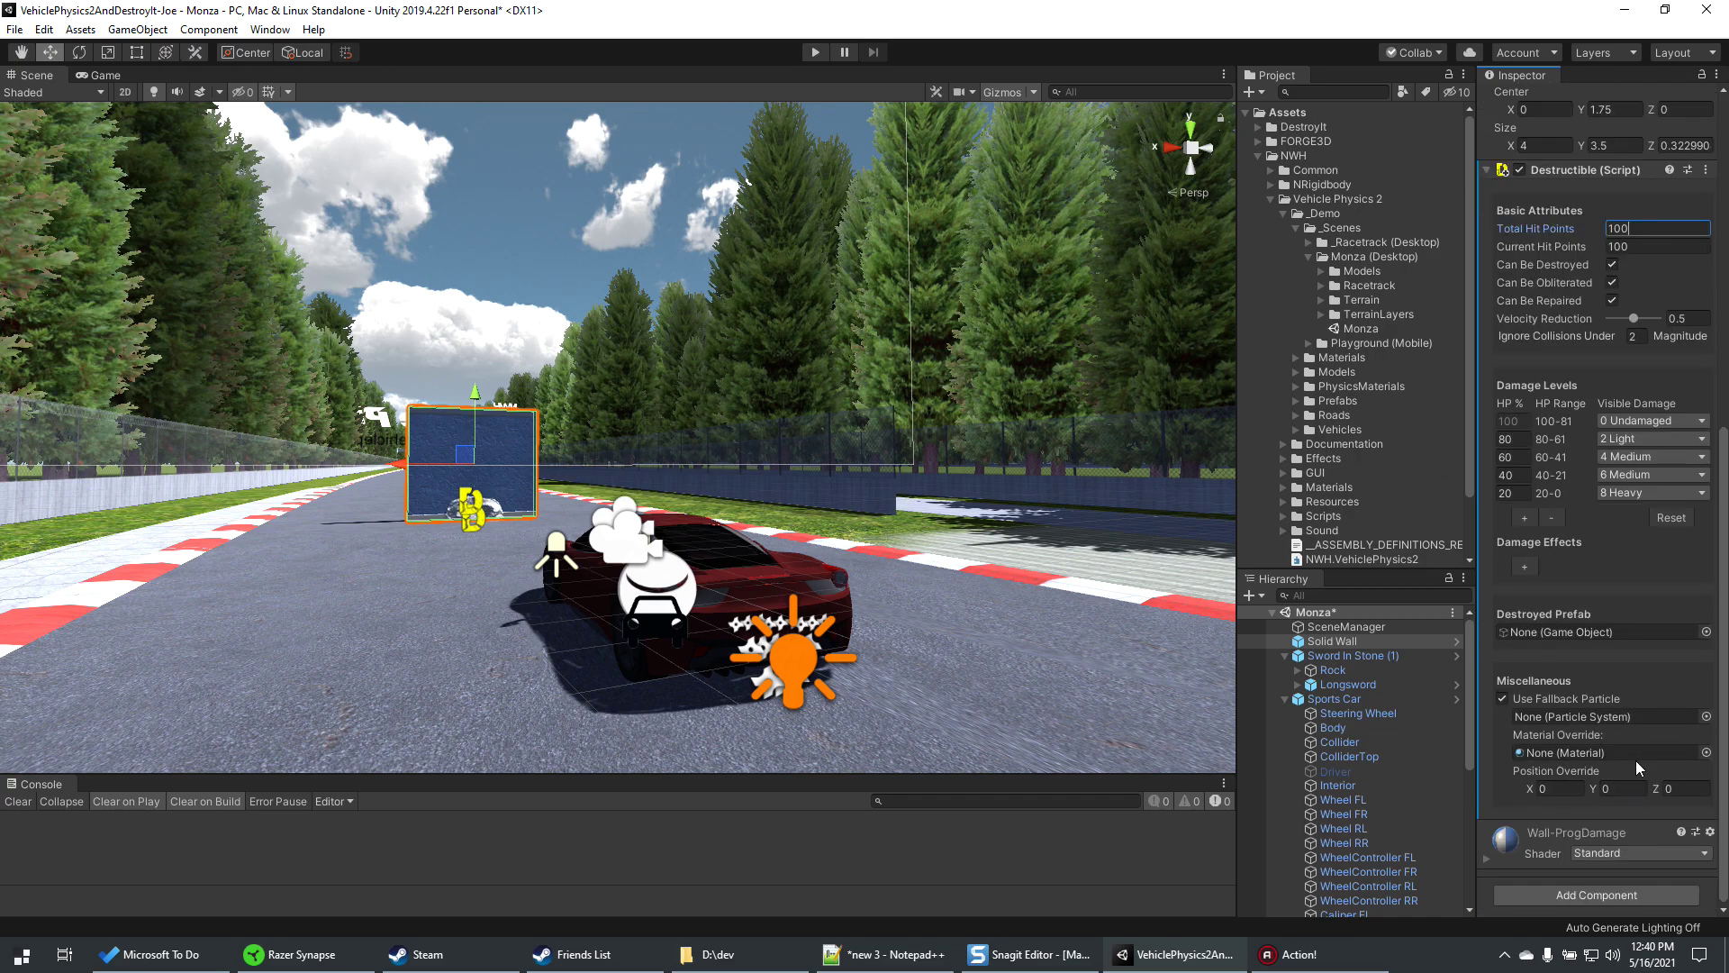
# - Run the scene, drive the car into the rock and wall, inspect the crash in the scene view, and stop the run
pyautogui.click(816, 52)
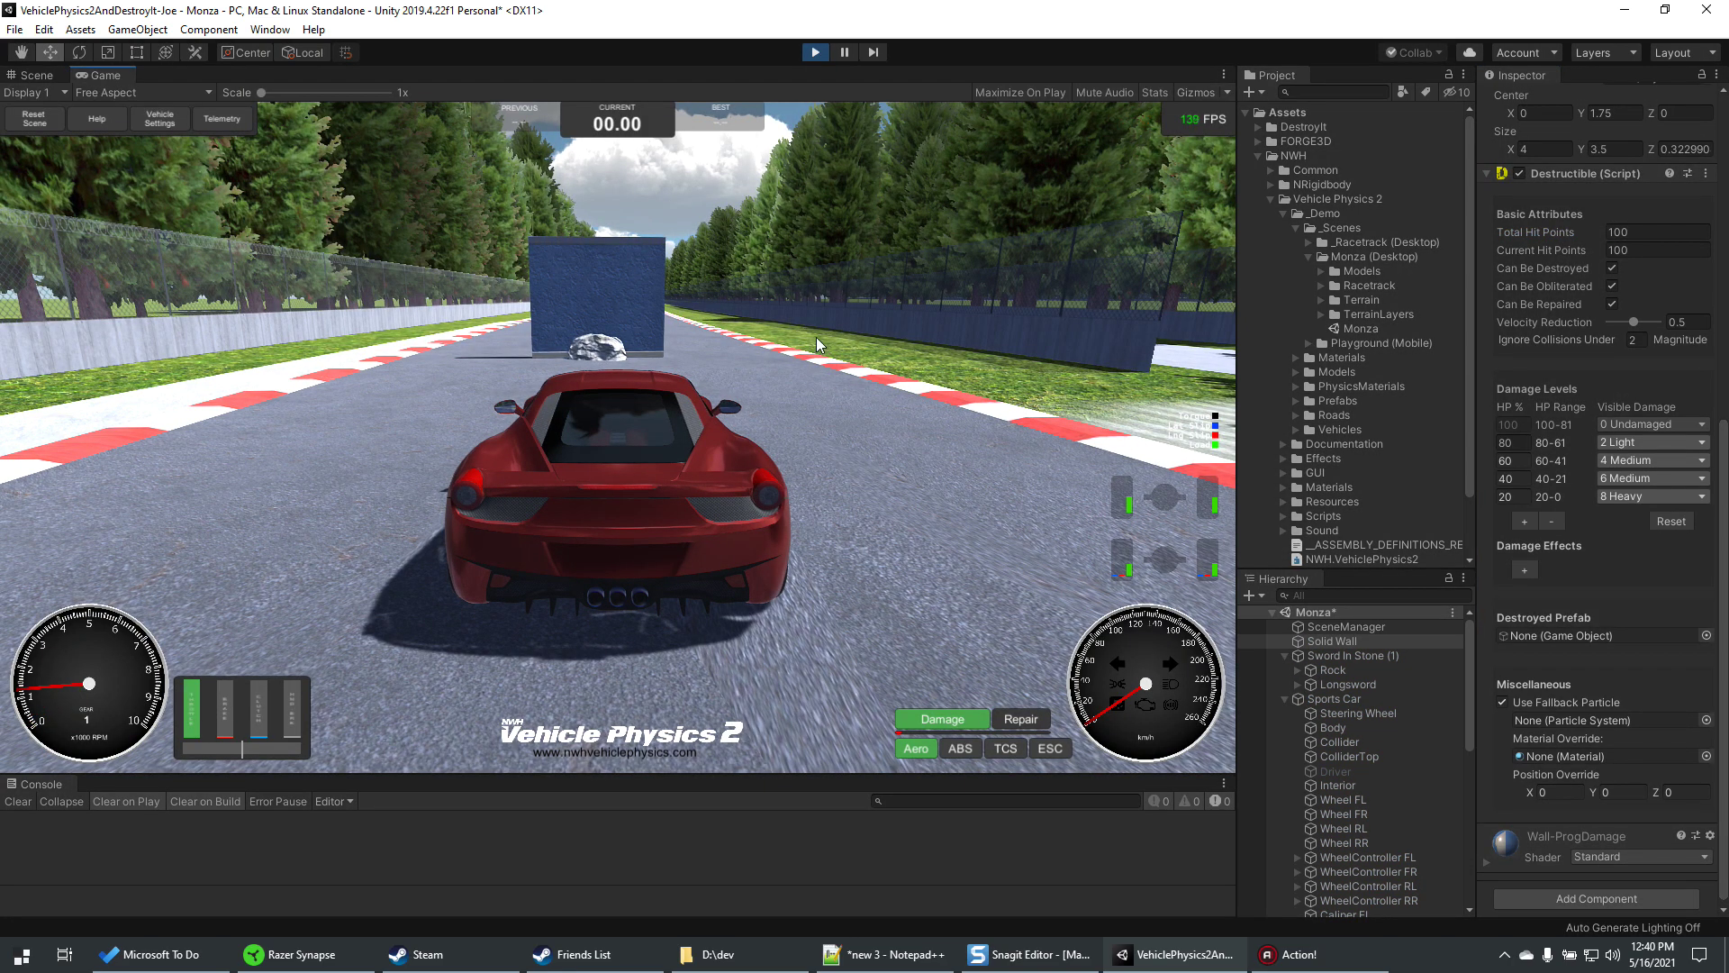
pyautogui.press('w')
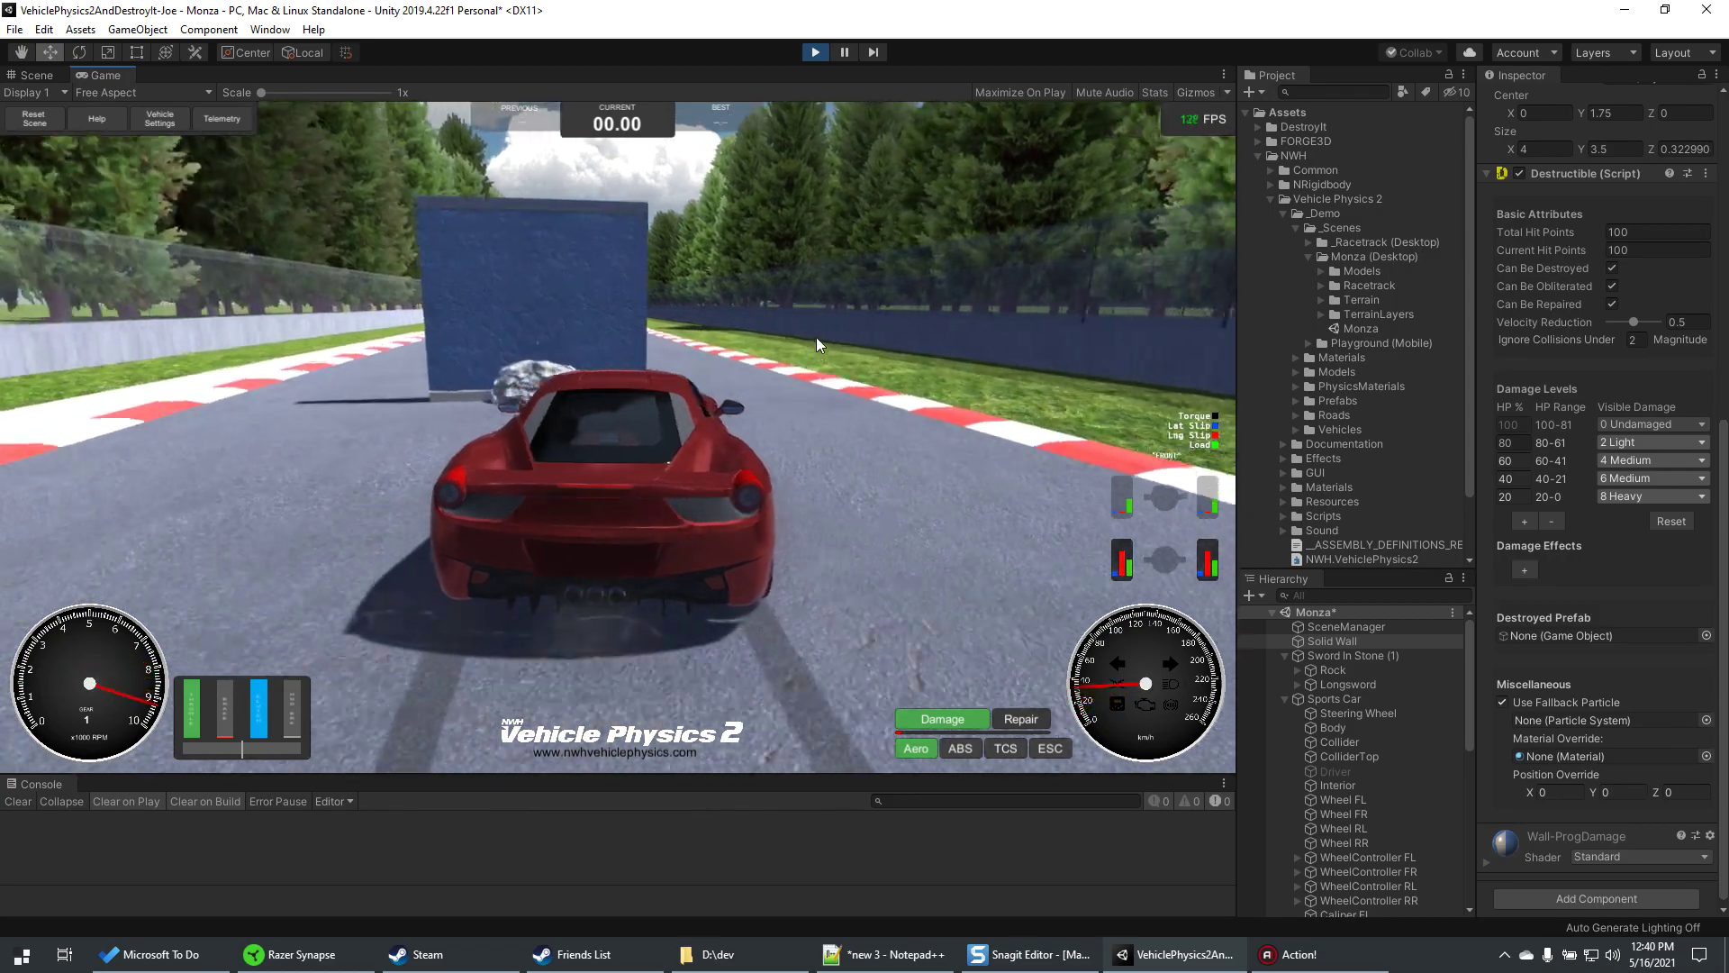
pyautogui.press('s')
pyautogui.press('w')
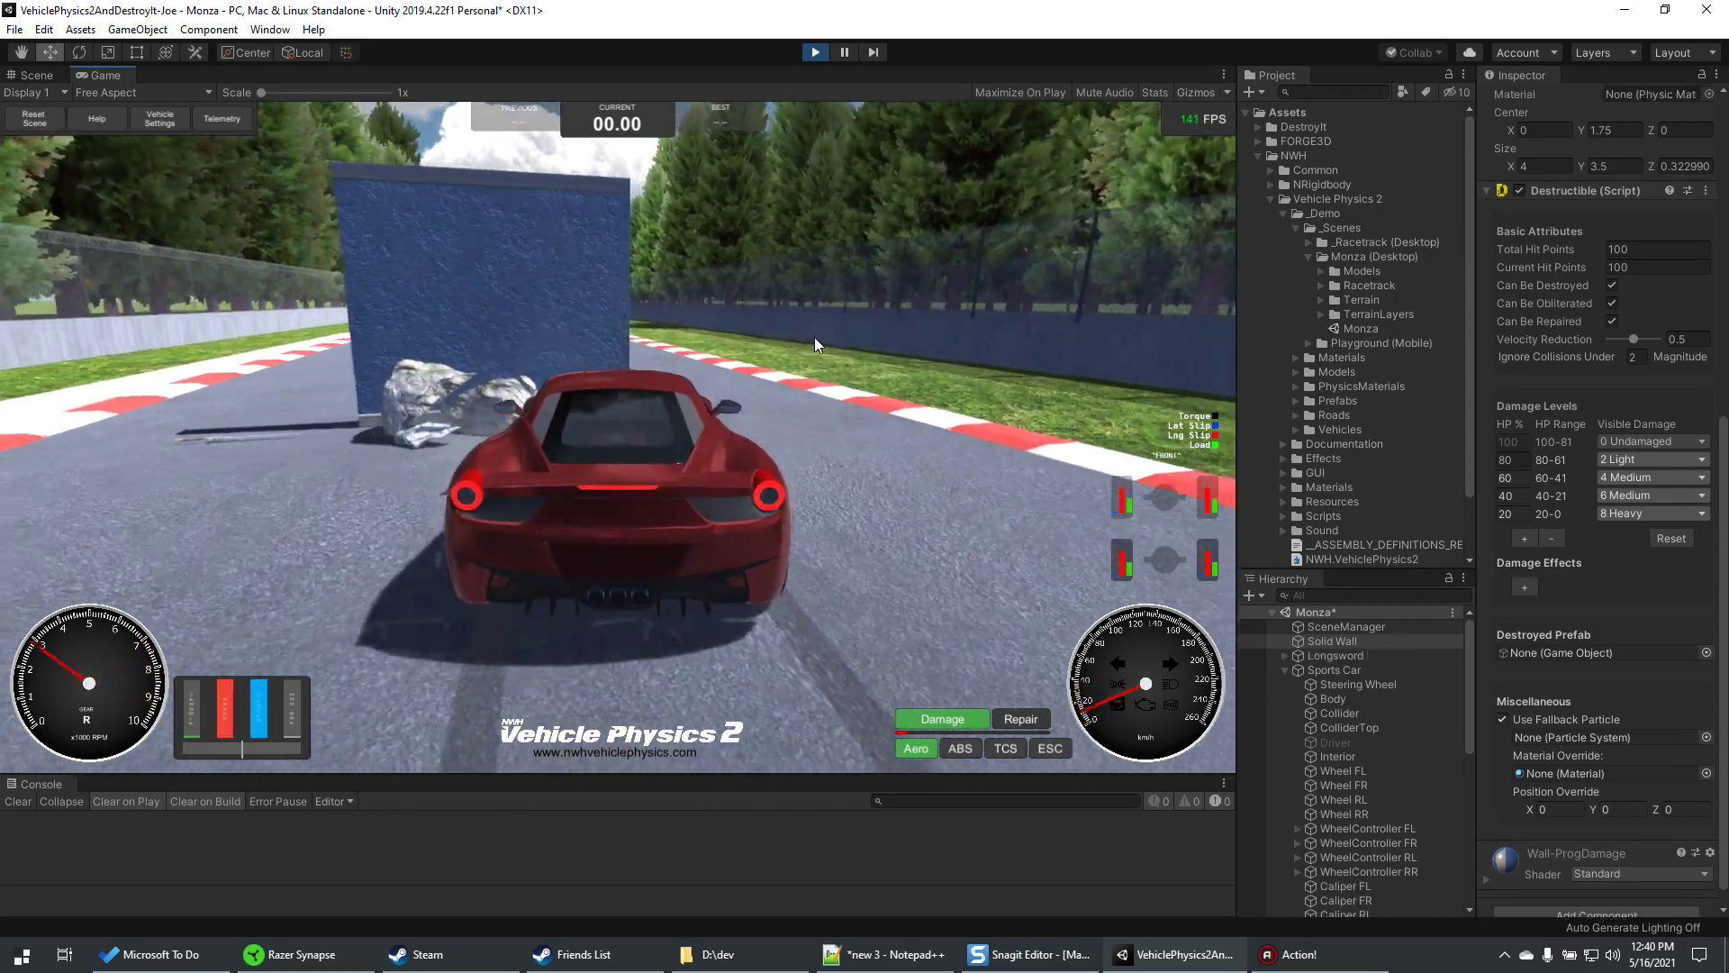
pyautogui.press('a')
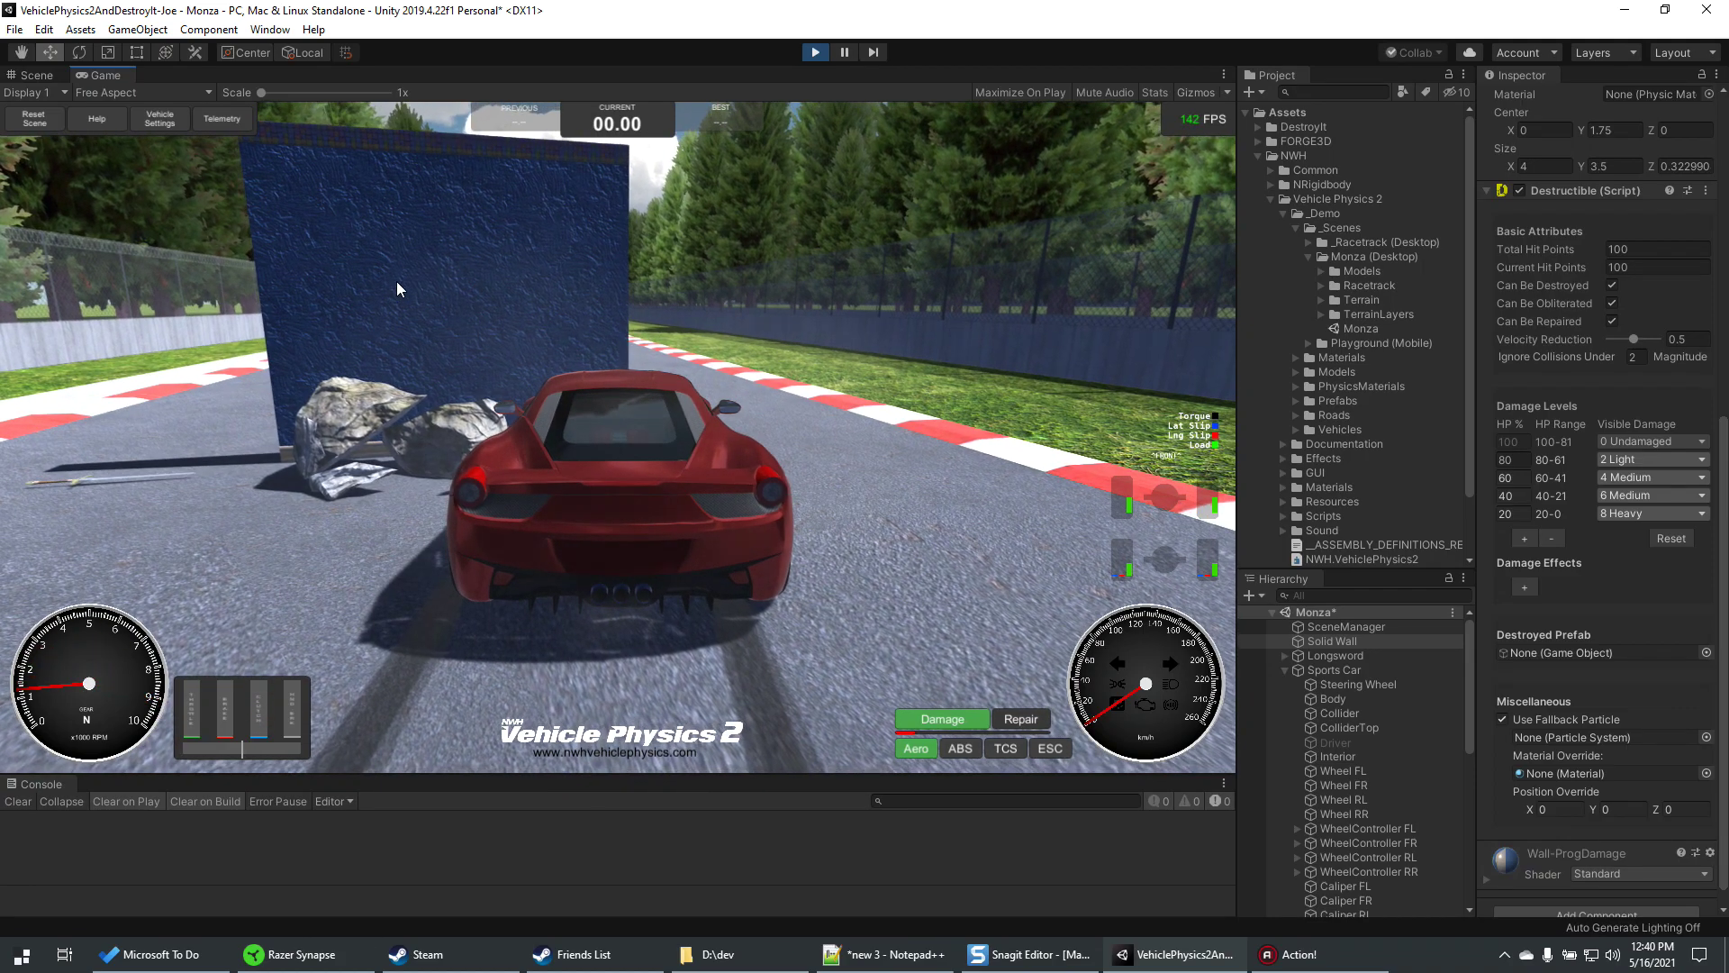
pyautogui.click(36, 75)
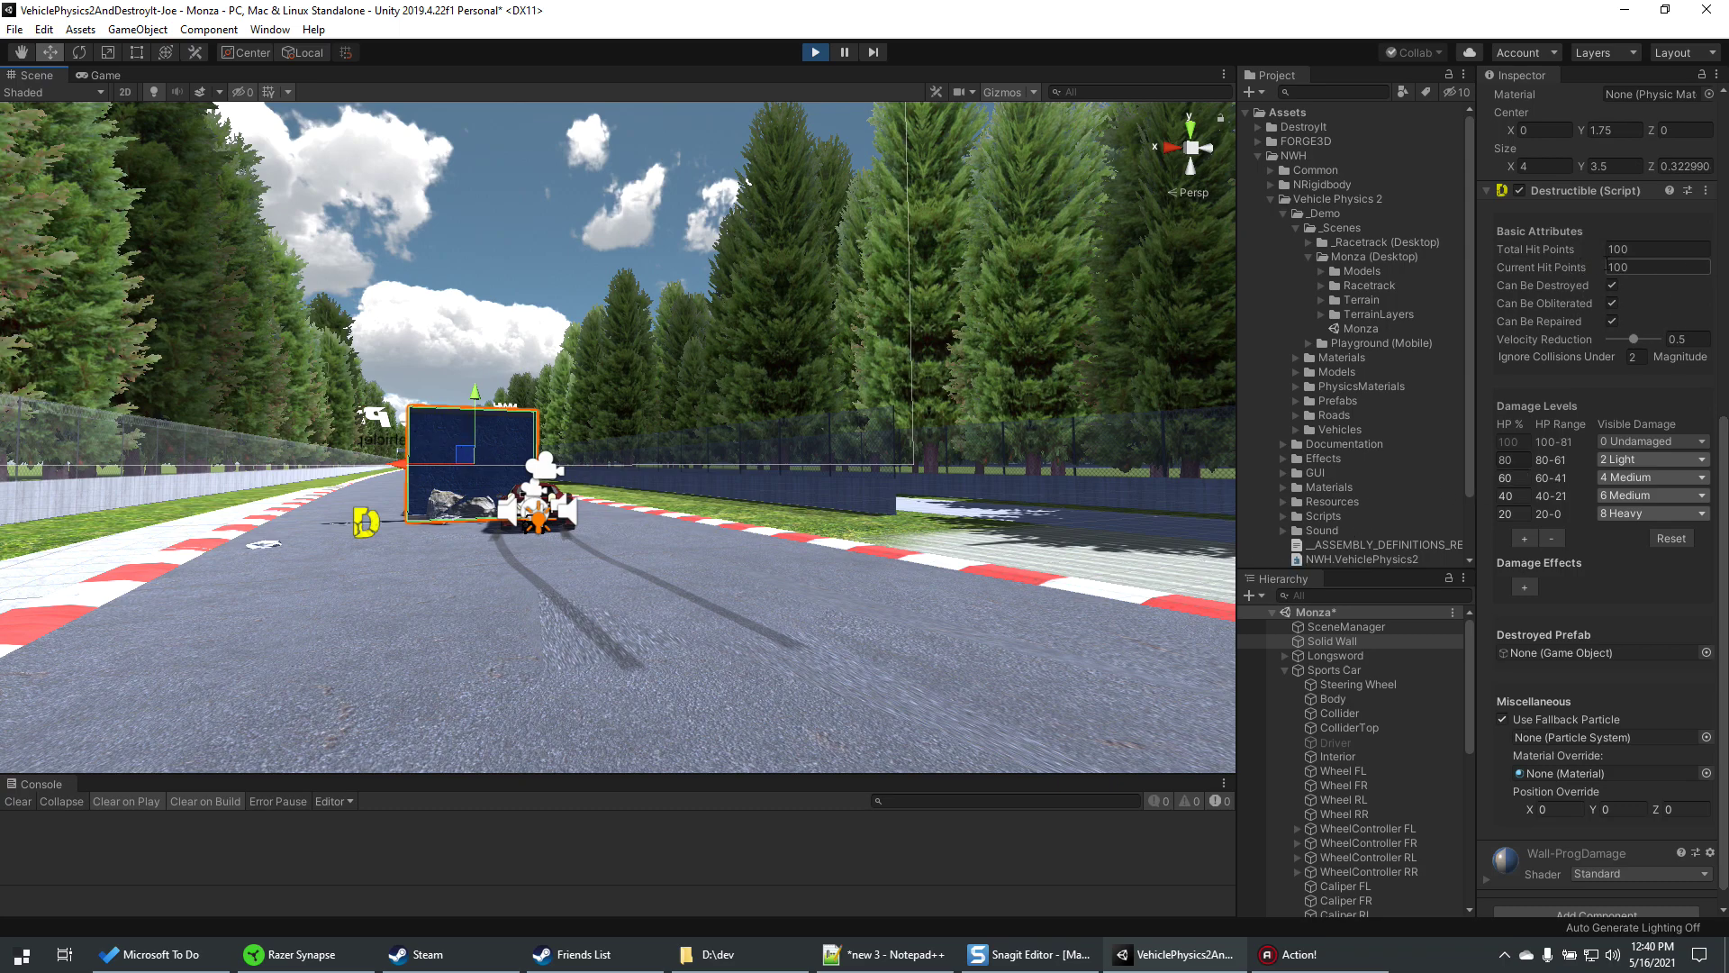
pyautogui.click(815, 52)
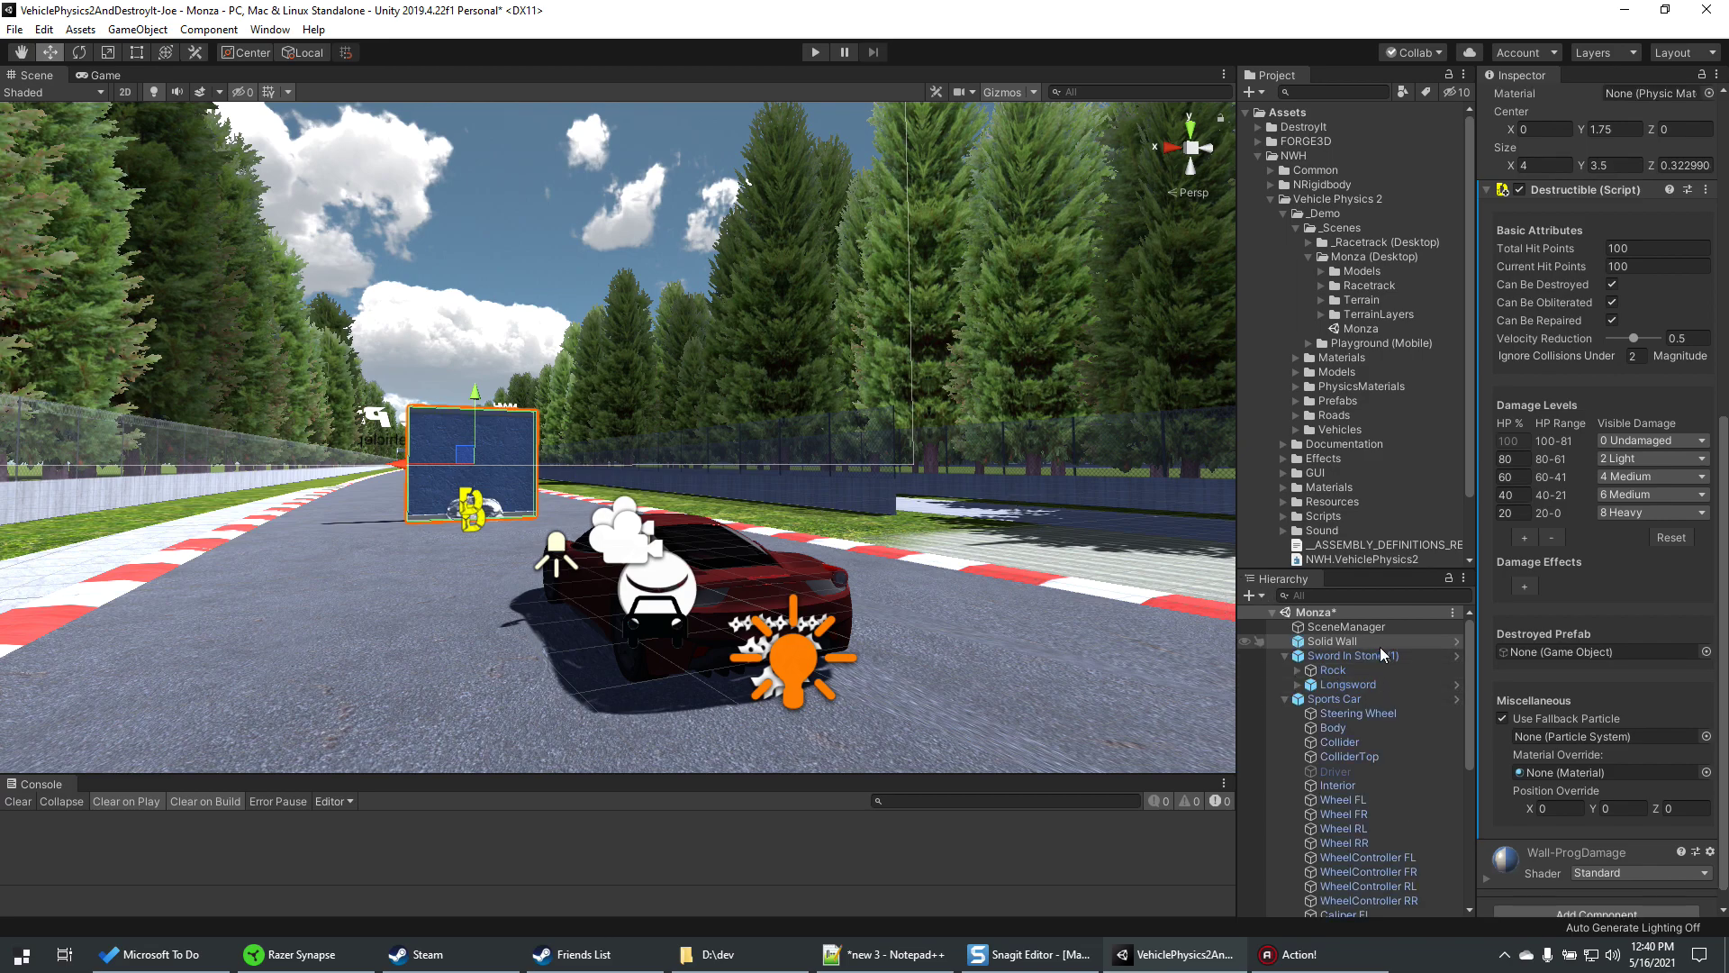
# - Compare the components of Sword In Stone (1), including its Rigidbody, with those of the Solid Wall
pyautogui.click(1340, 642)
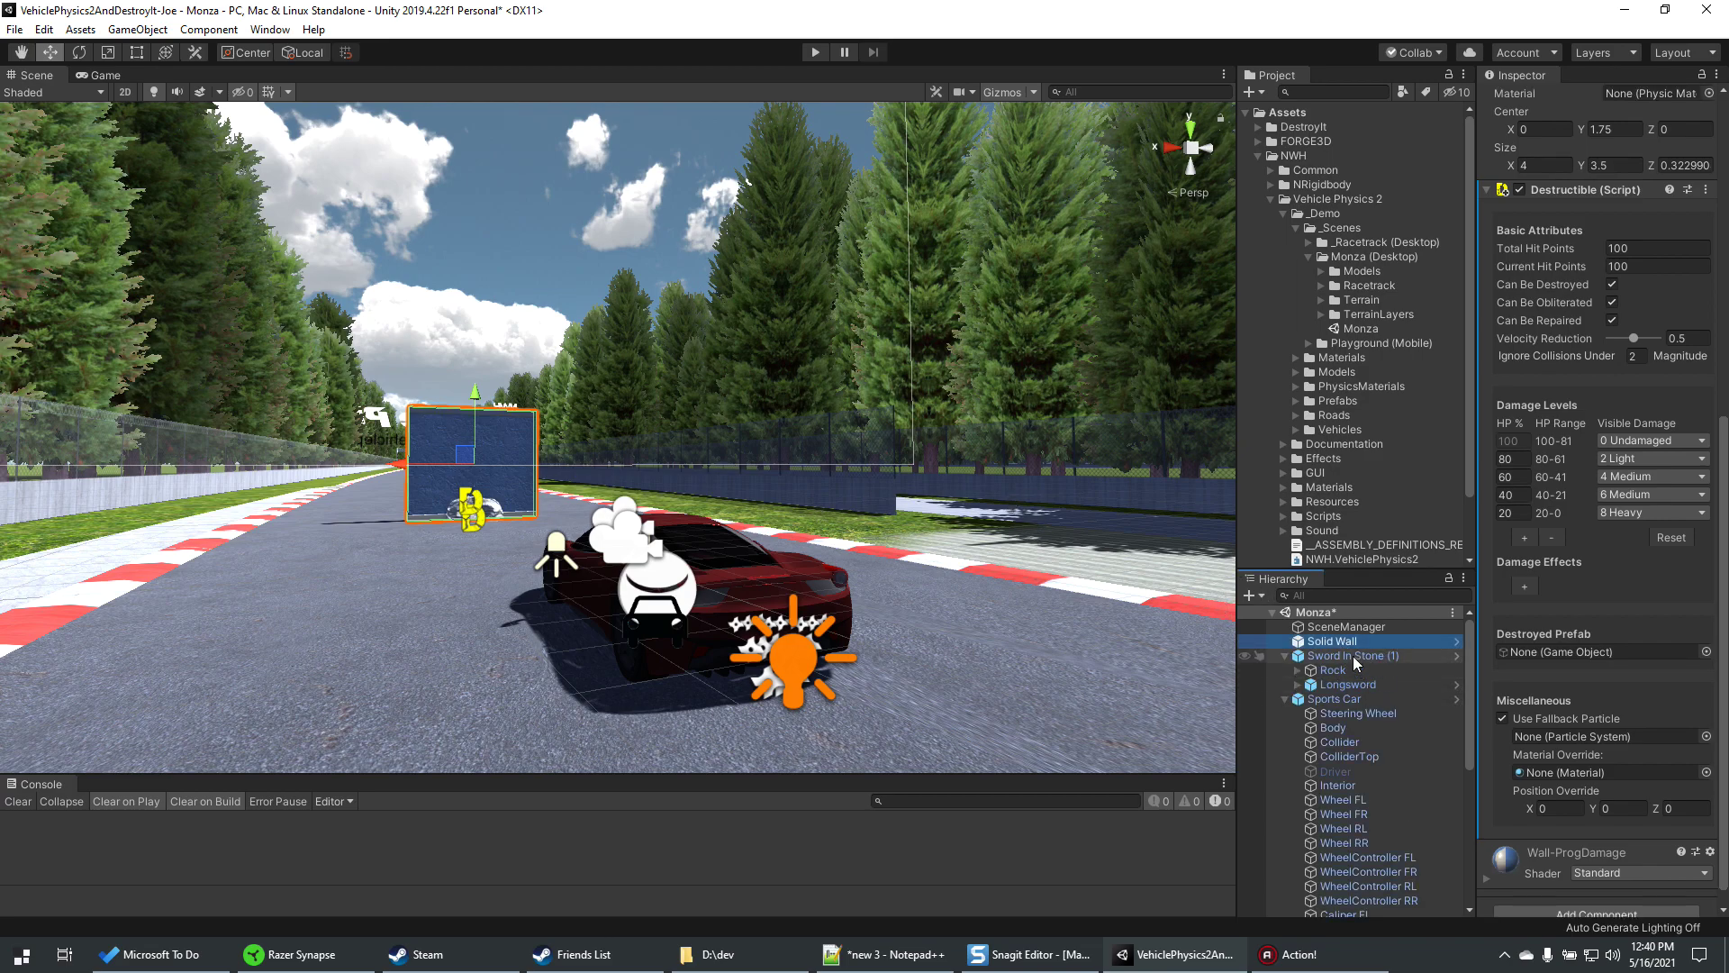
pyautogui.click(1352, 655)
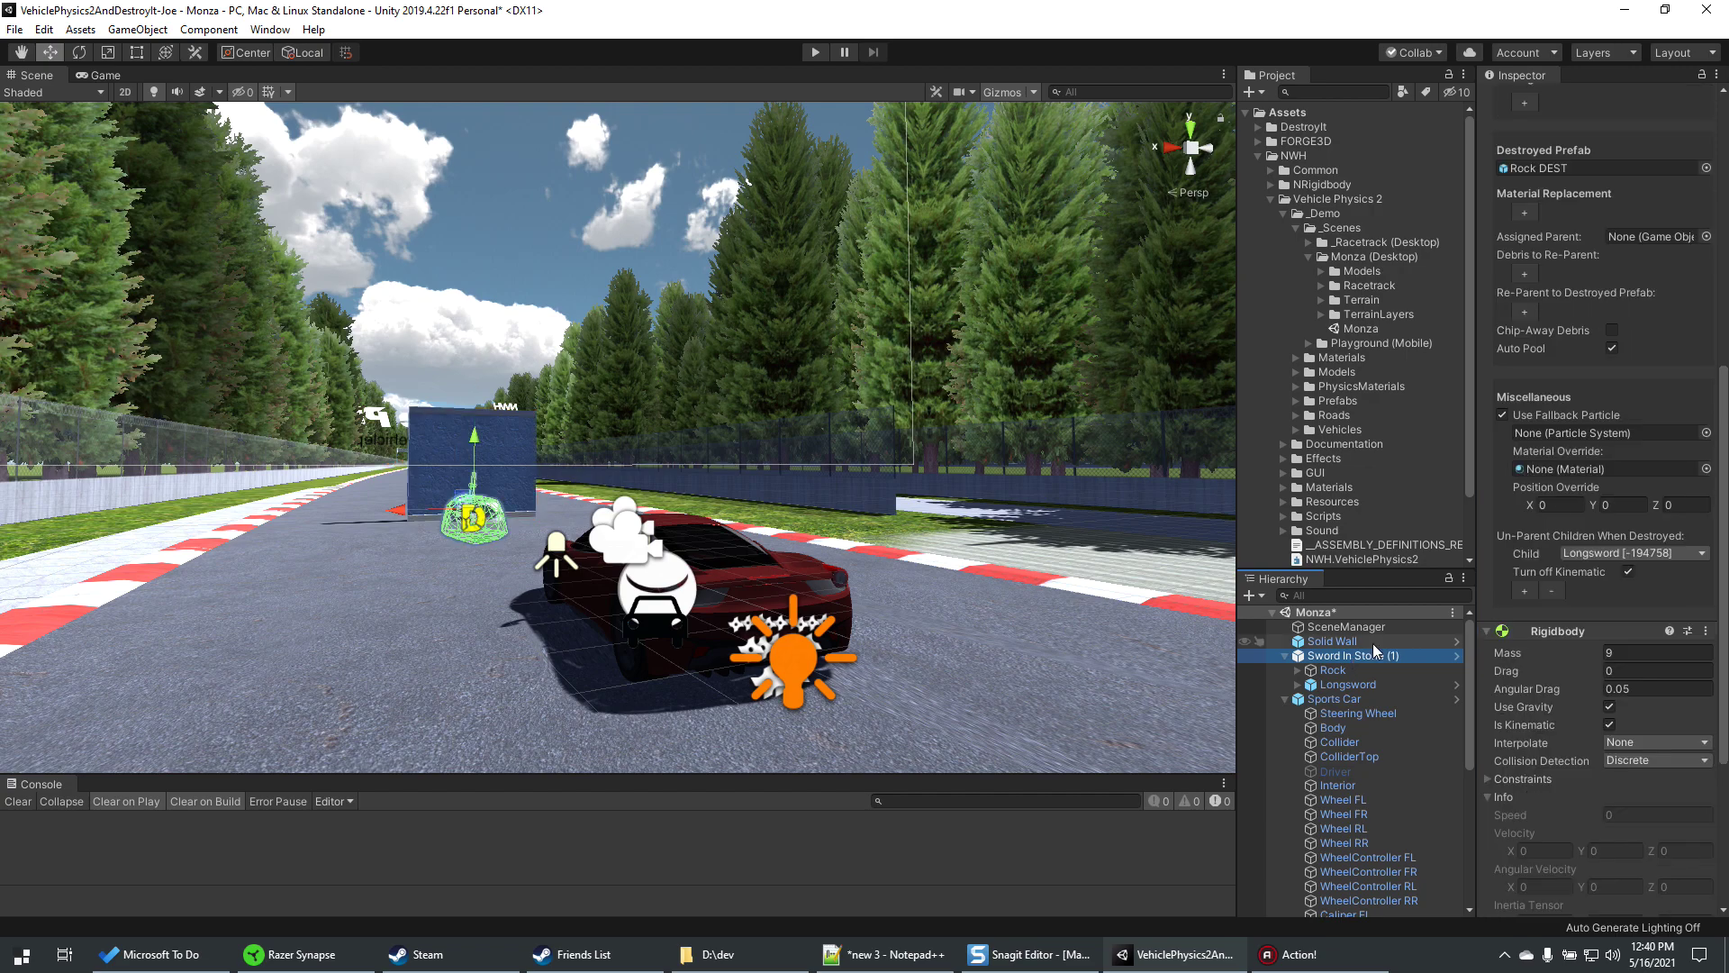
pyautogui.scroll(-4, 1672, 614)
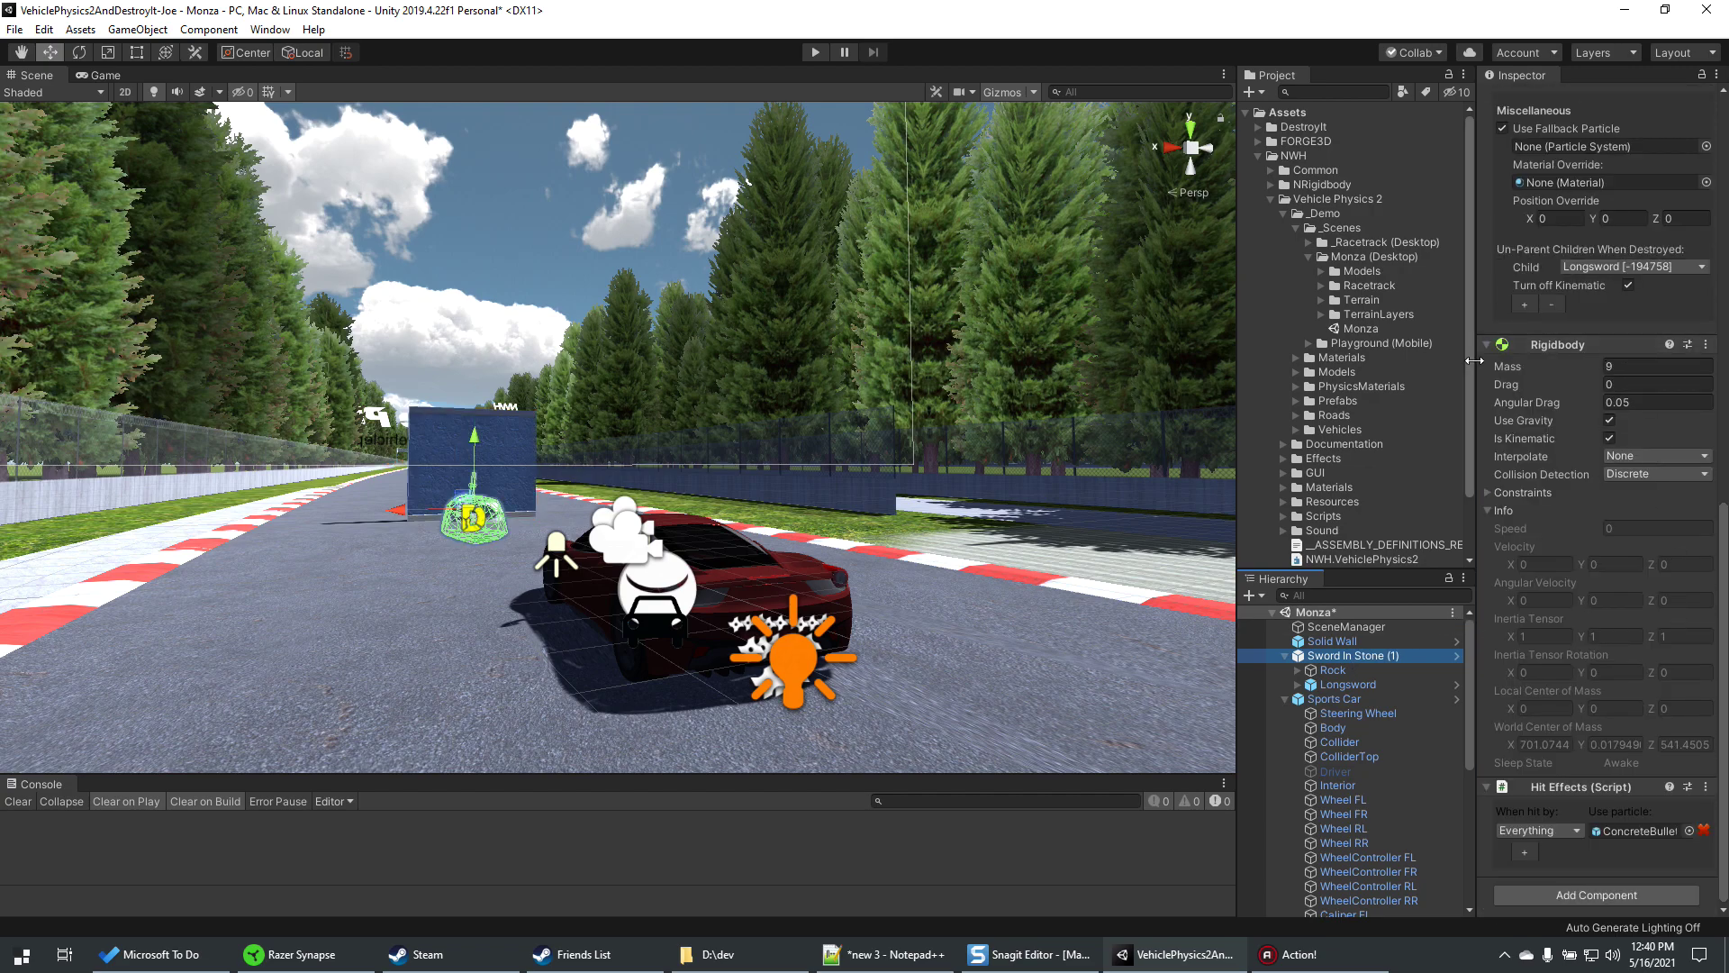
pyautogui.click(1329, 641)
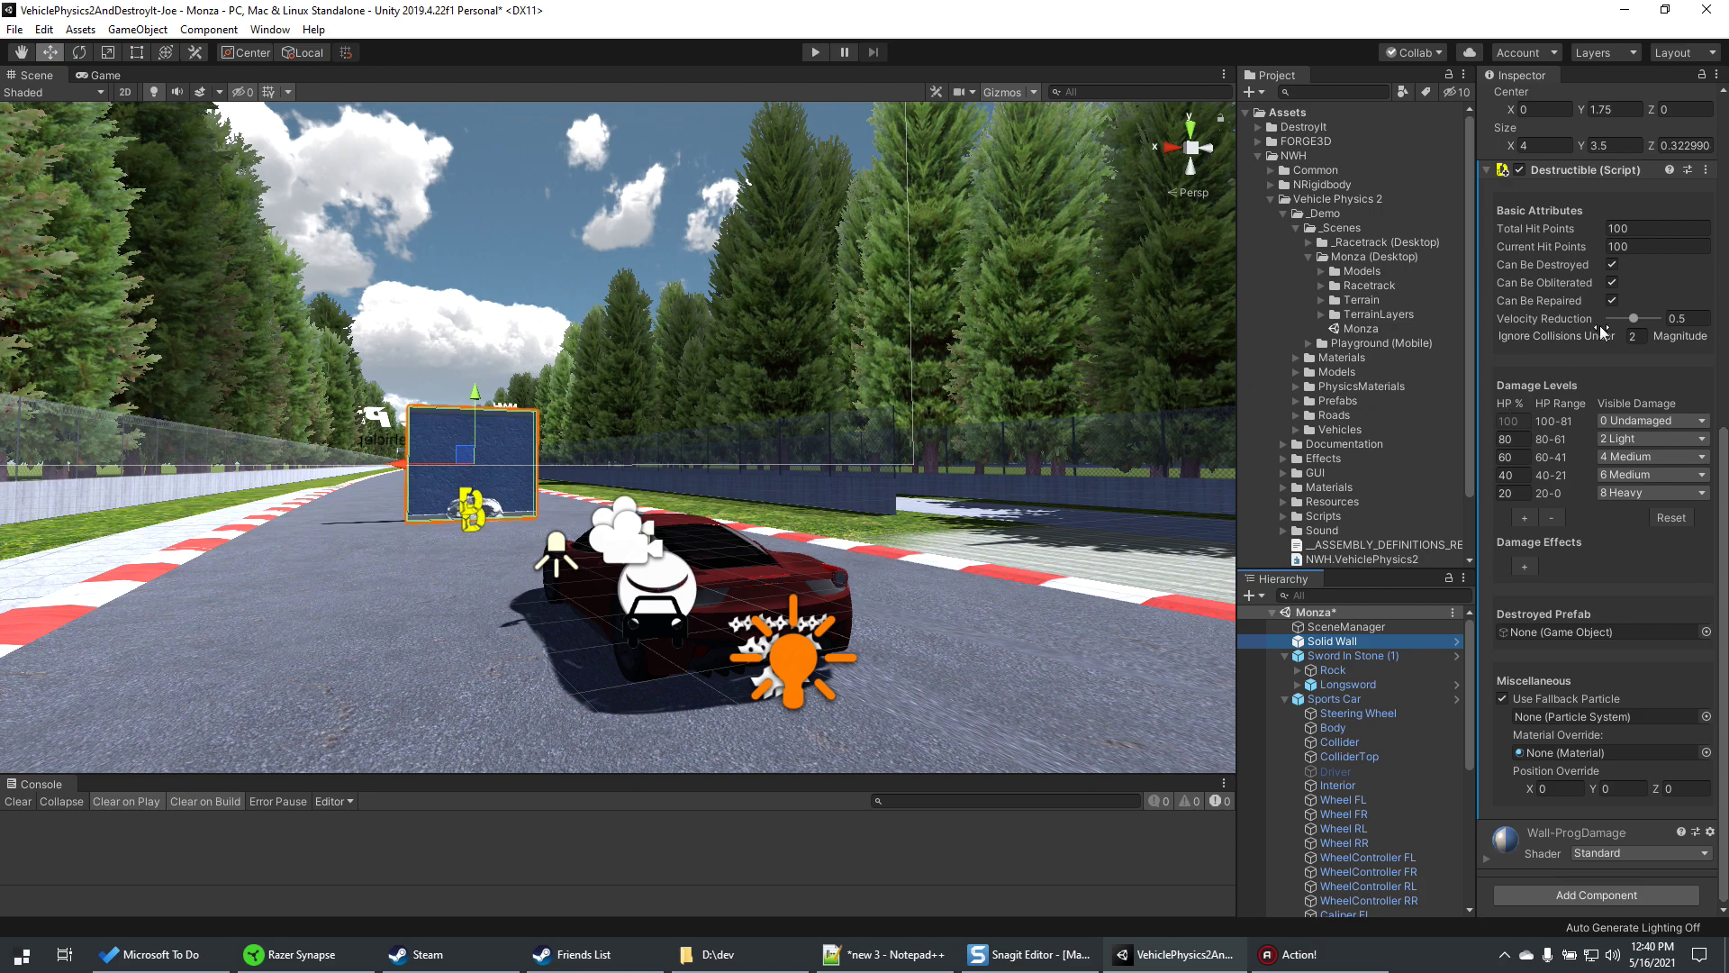
pyautogui.scroll(4, 1609, 411)
pyautogui.scroll(-4, 1552, 425)
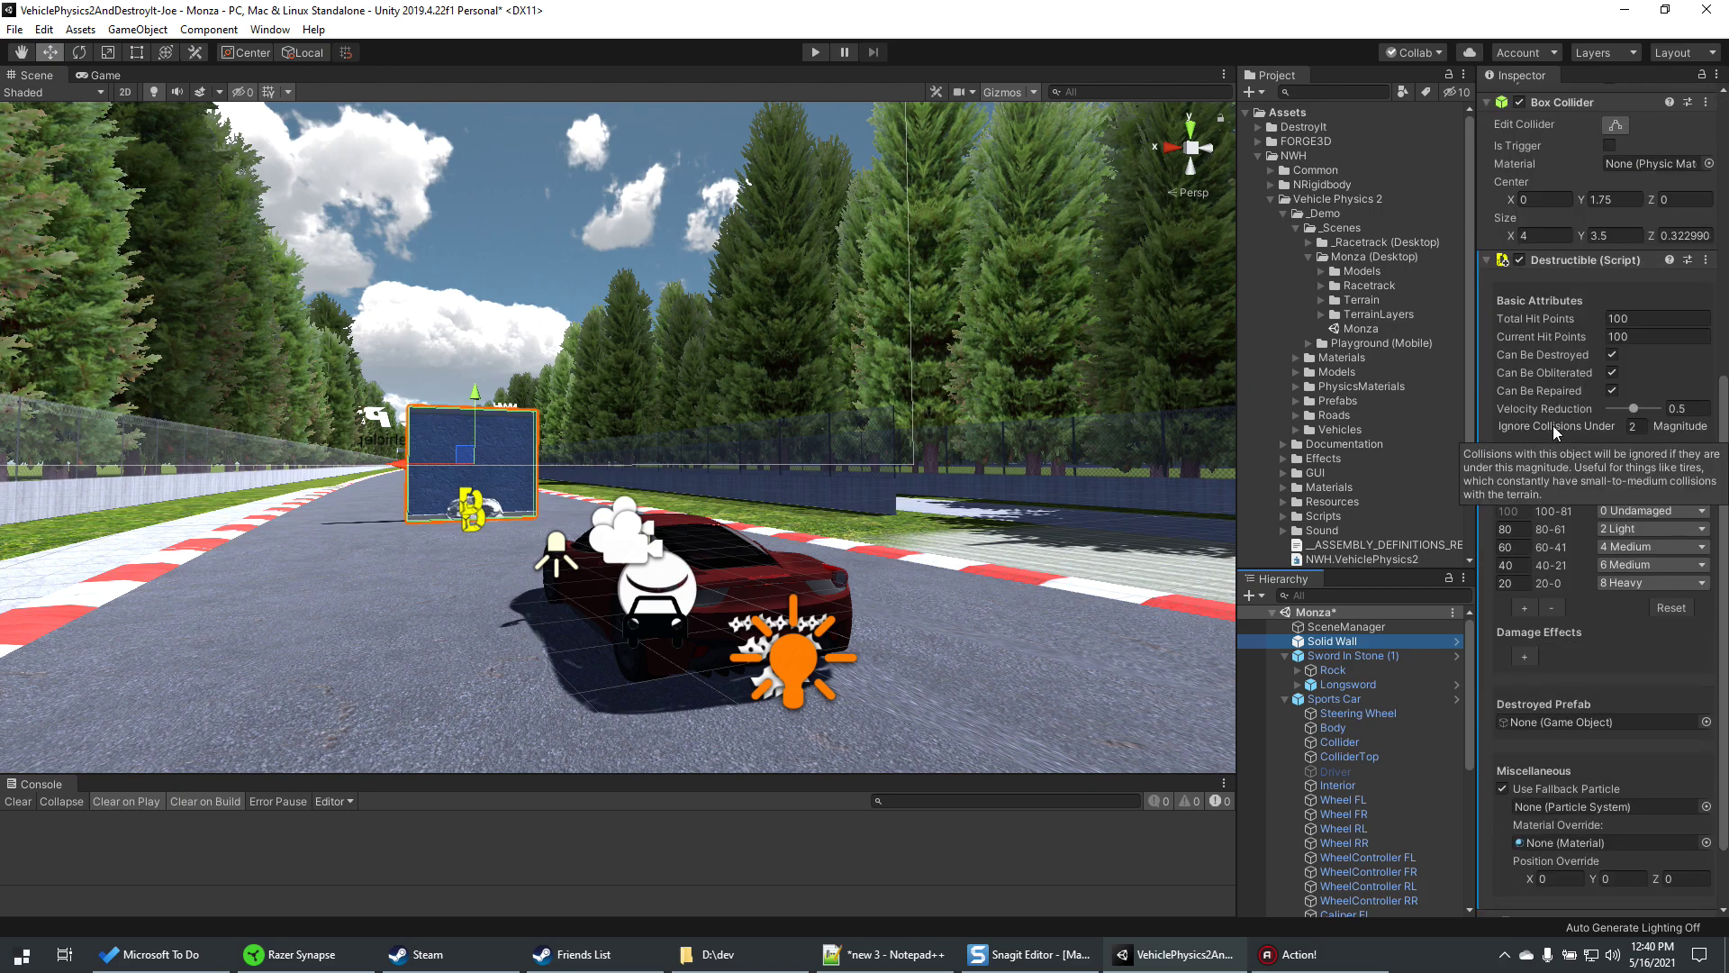
pyautogui.scroll(-4, 1553, 432)
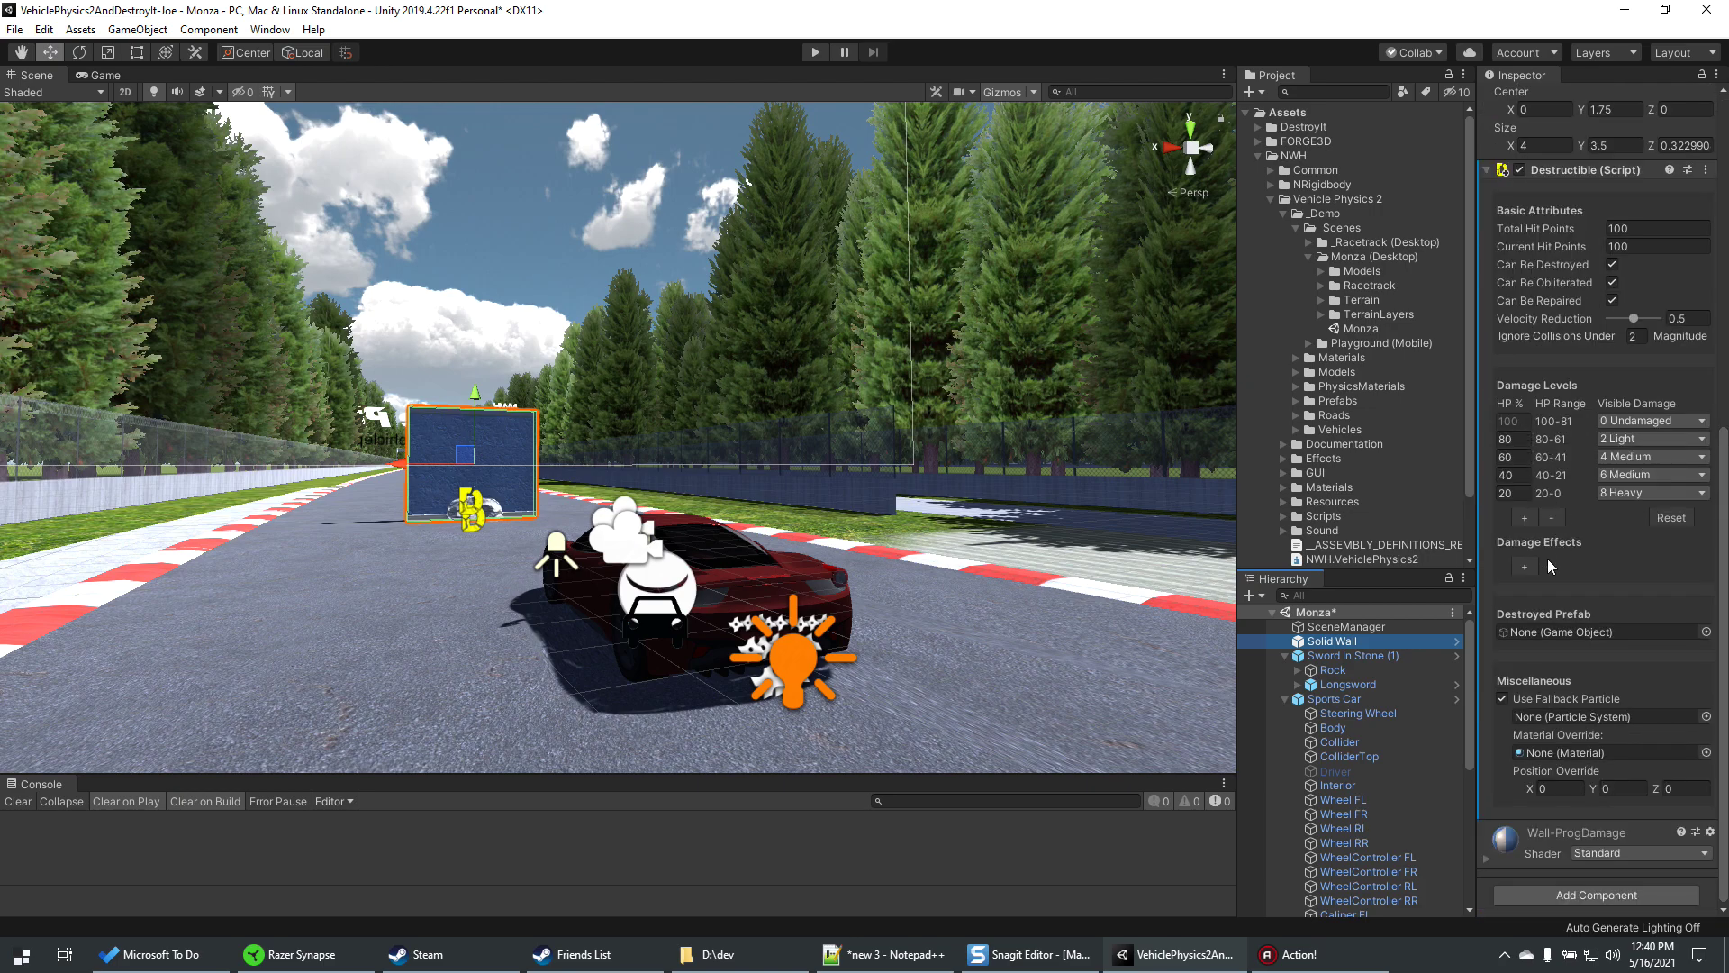
# - Add a Rigidbody component to the Solid Wall and make it kinematic
pyautogui.click(1561, 892)
pyautogui.write('rigid')
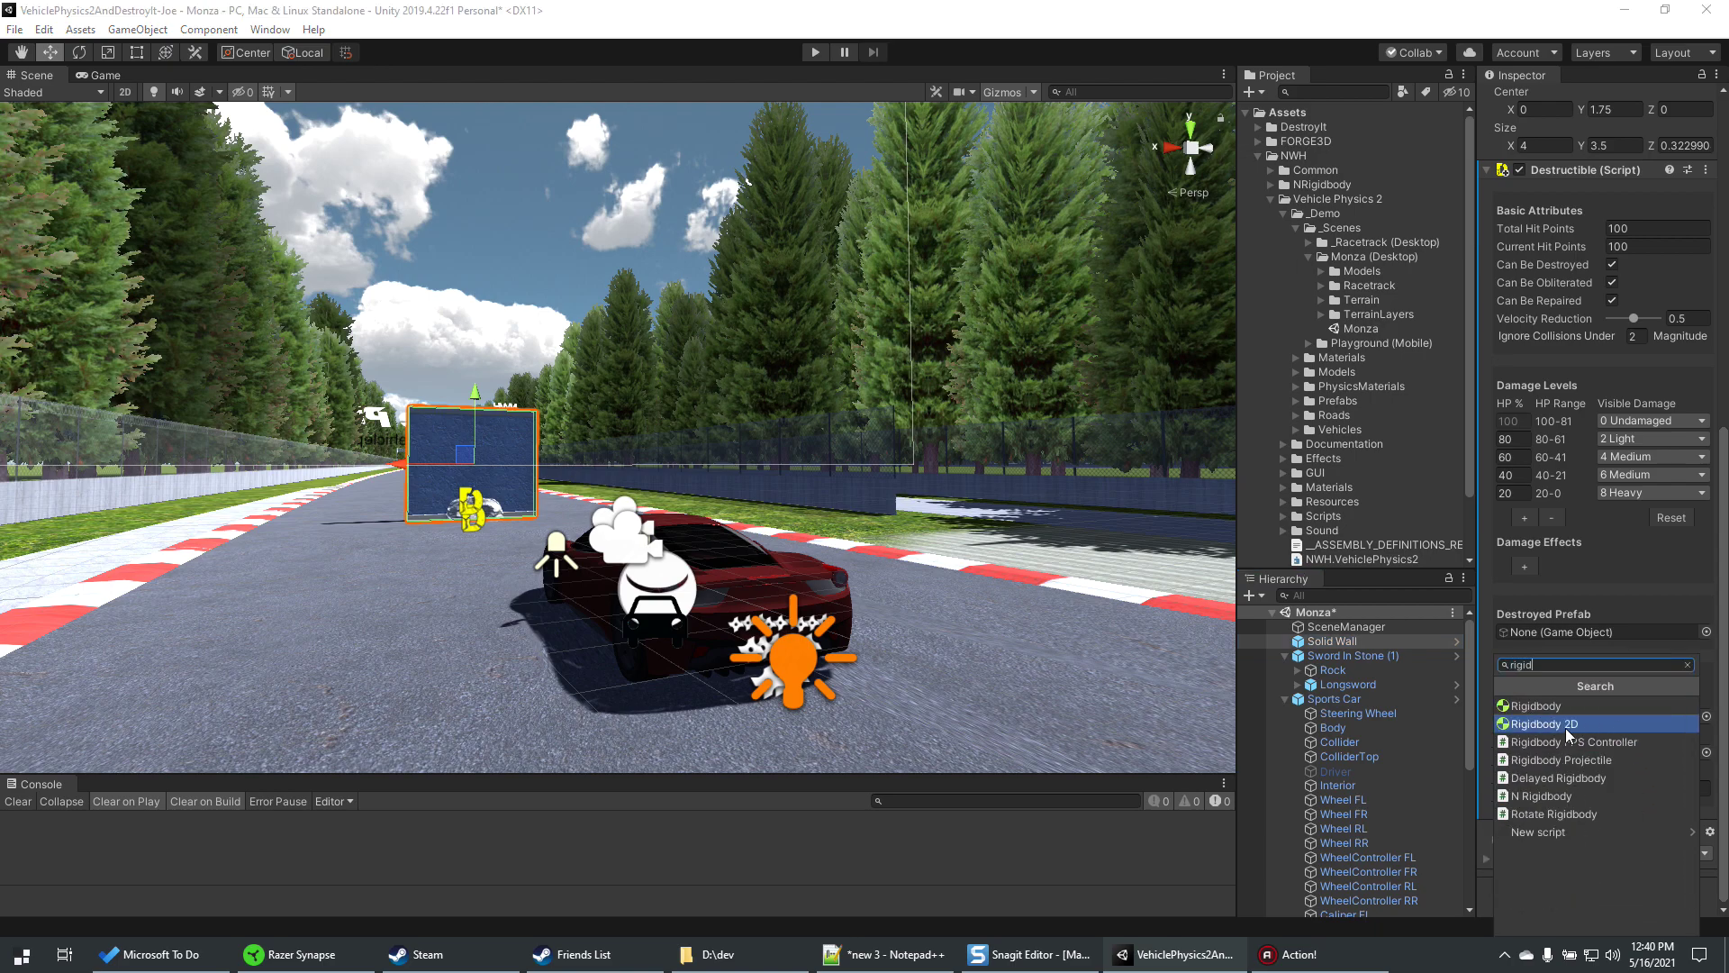
pyautogui.press('Up')
pyautogui.press('Return')
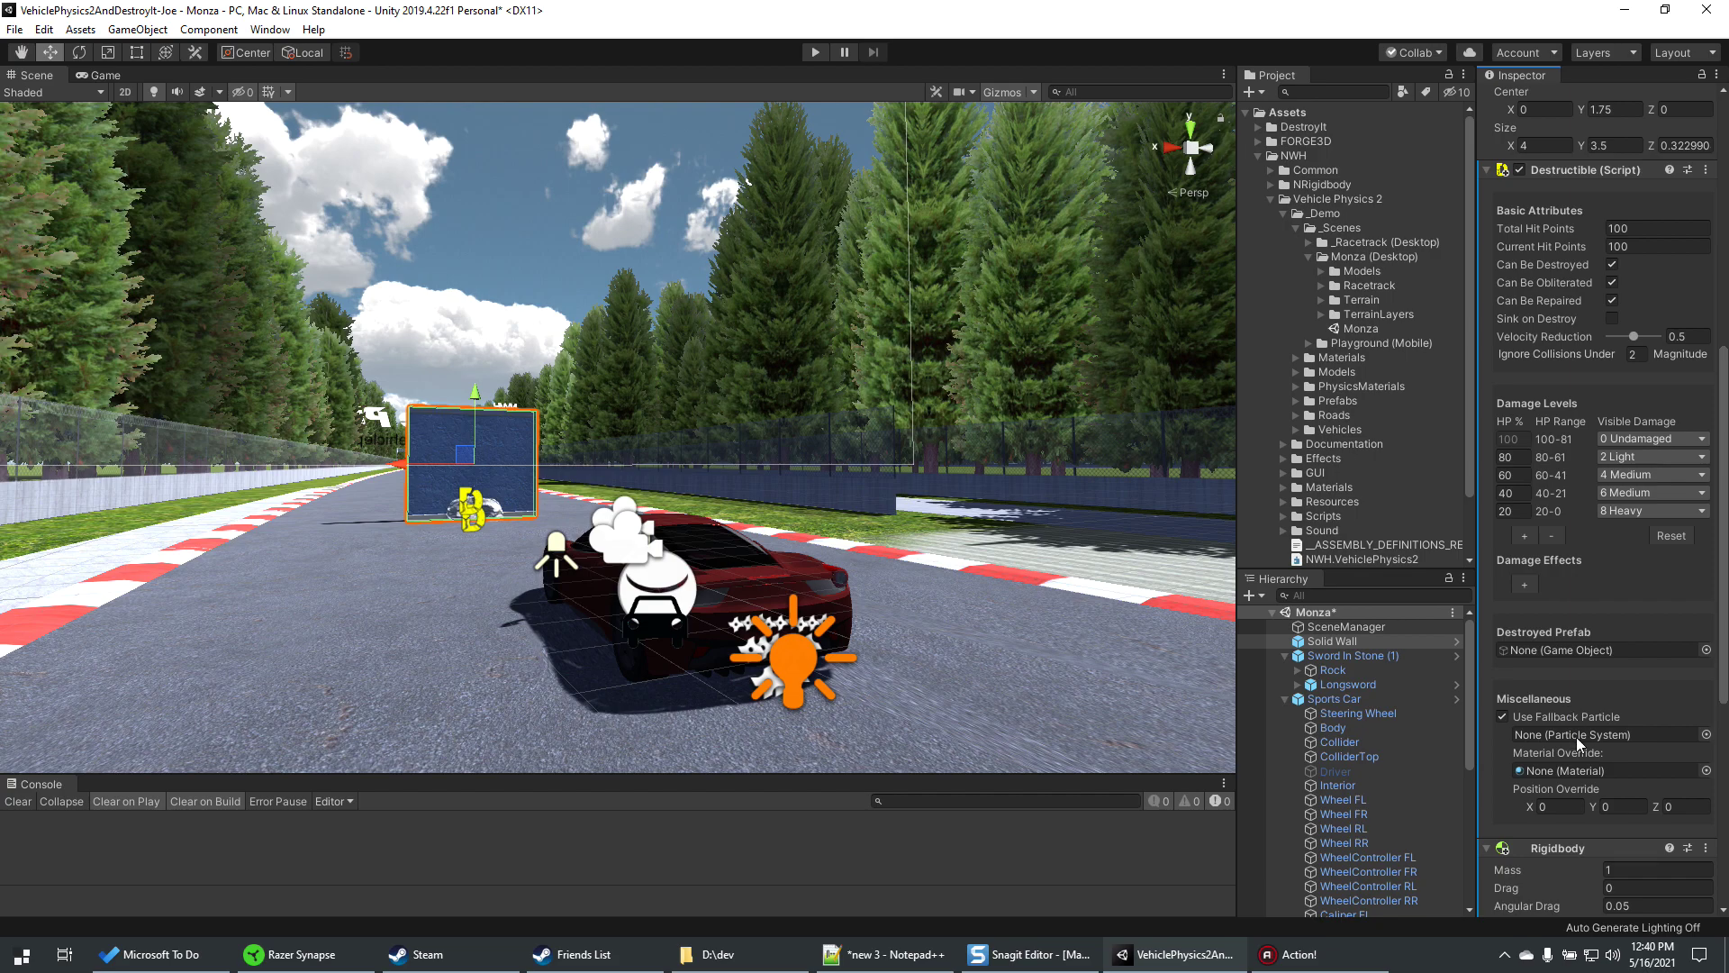
pyautogui.scroll(-5, 1580, 734)
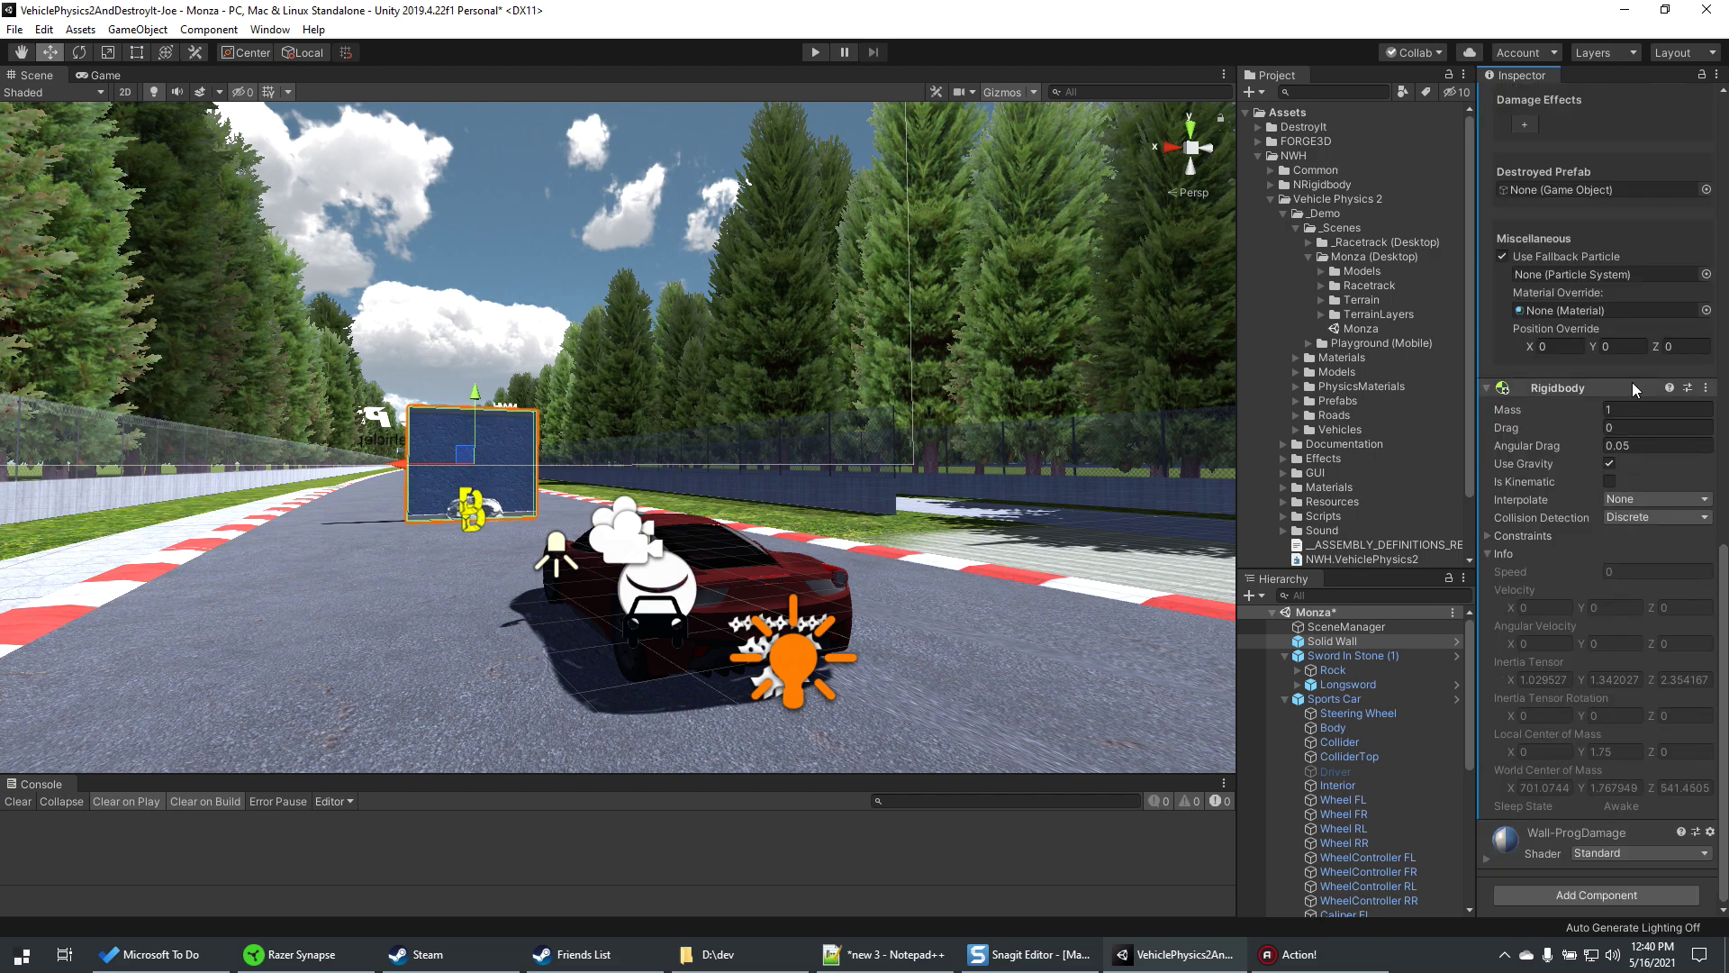
pyautogui.click(1609, 482)
# - Run the scene, drive the car at speed into the rock and kinematic wall, and stop the run
pyautogui.click(816, 51)
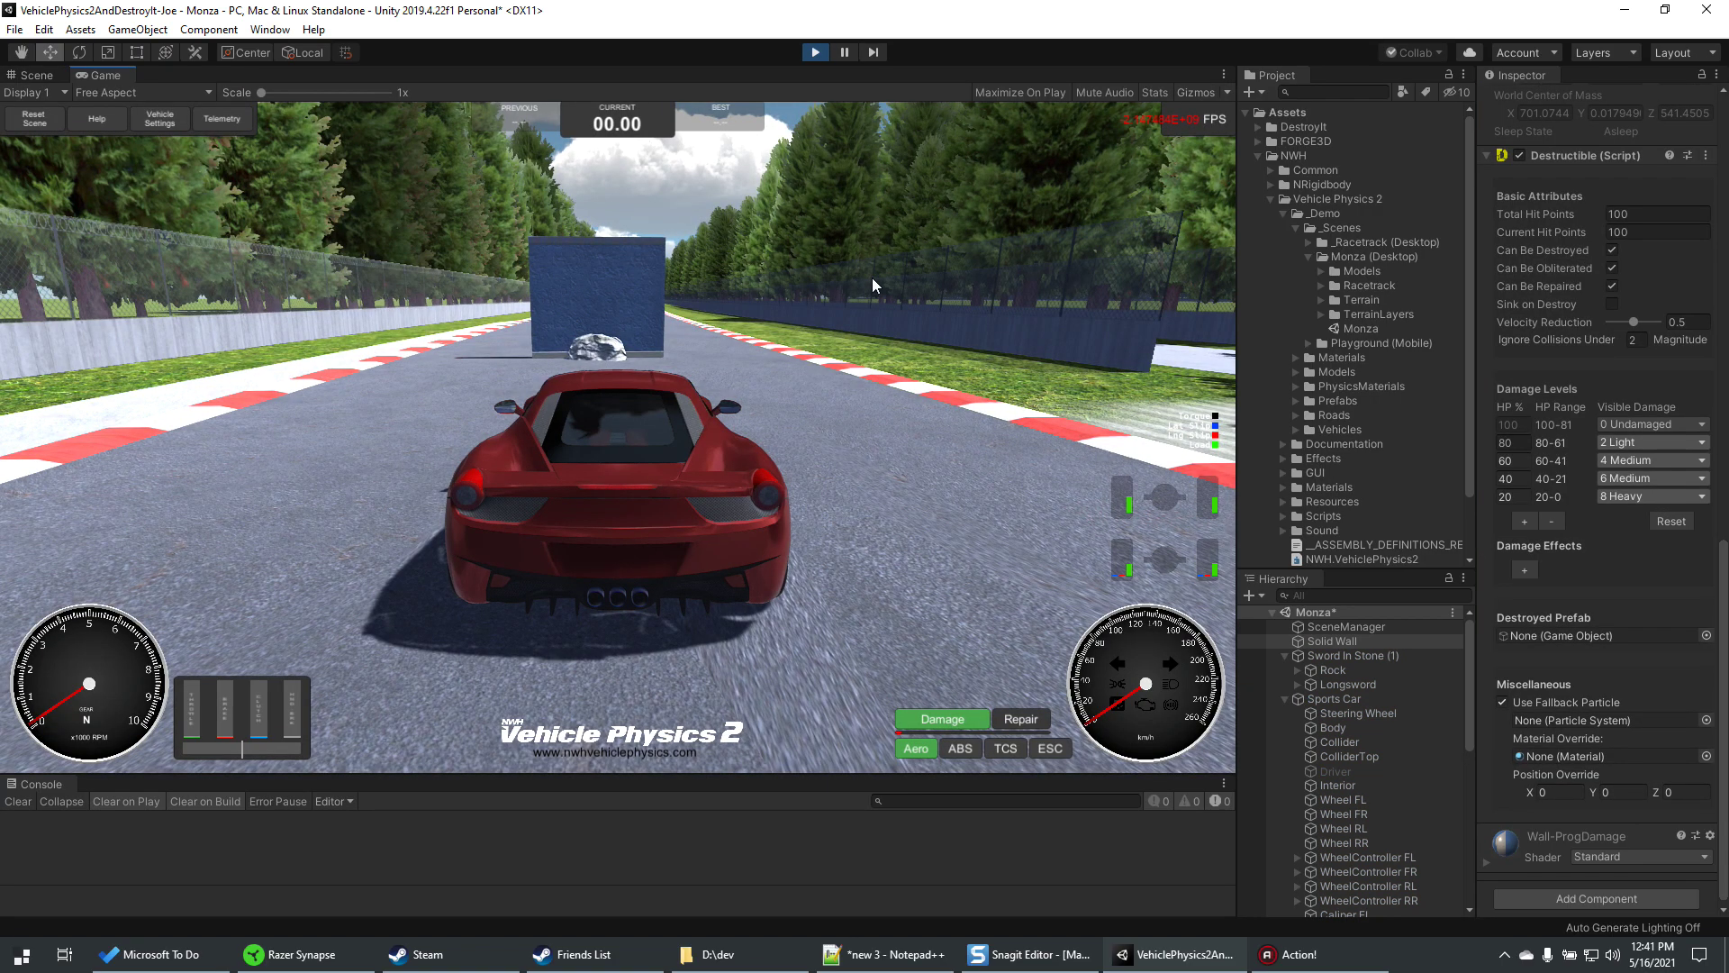
pyautogui.press('w')
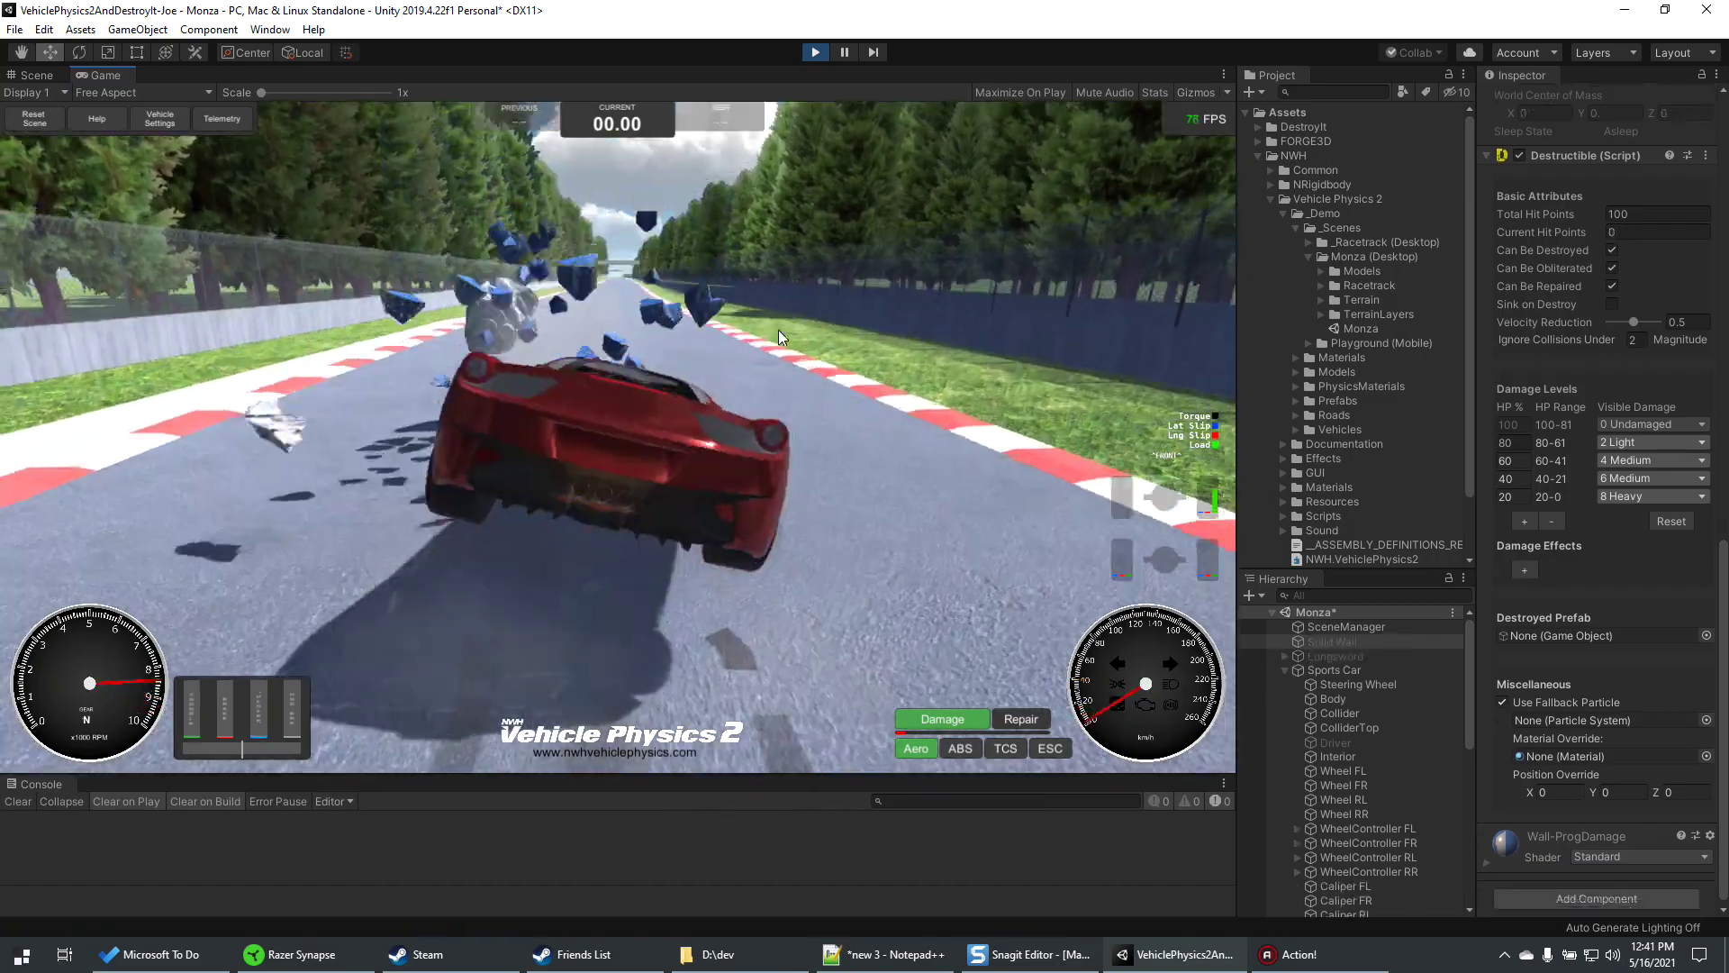
pyautogui.press('s')
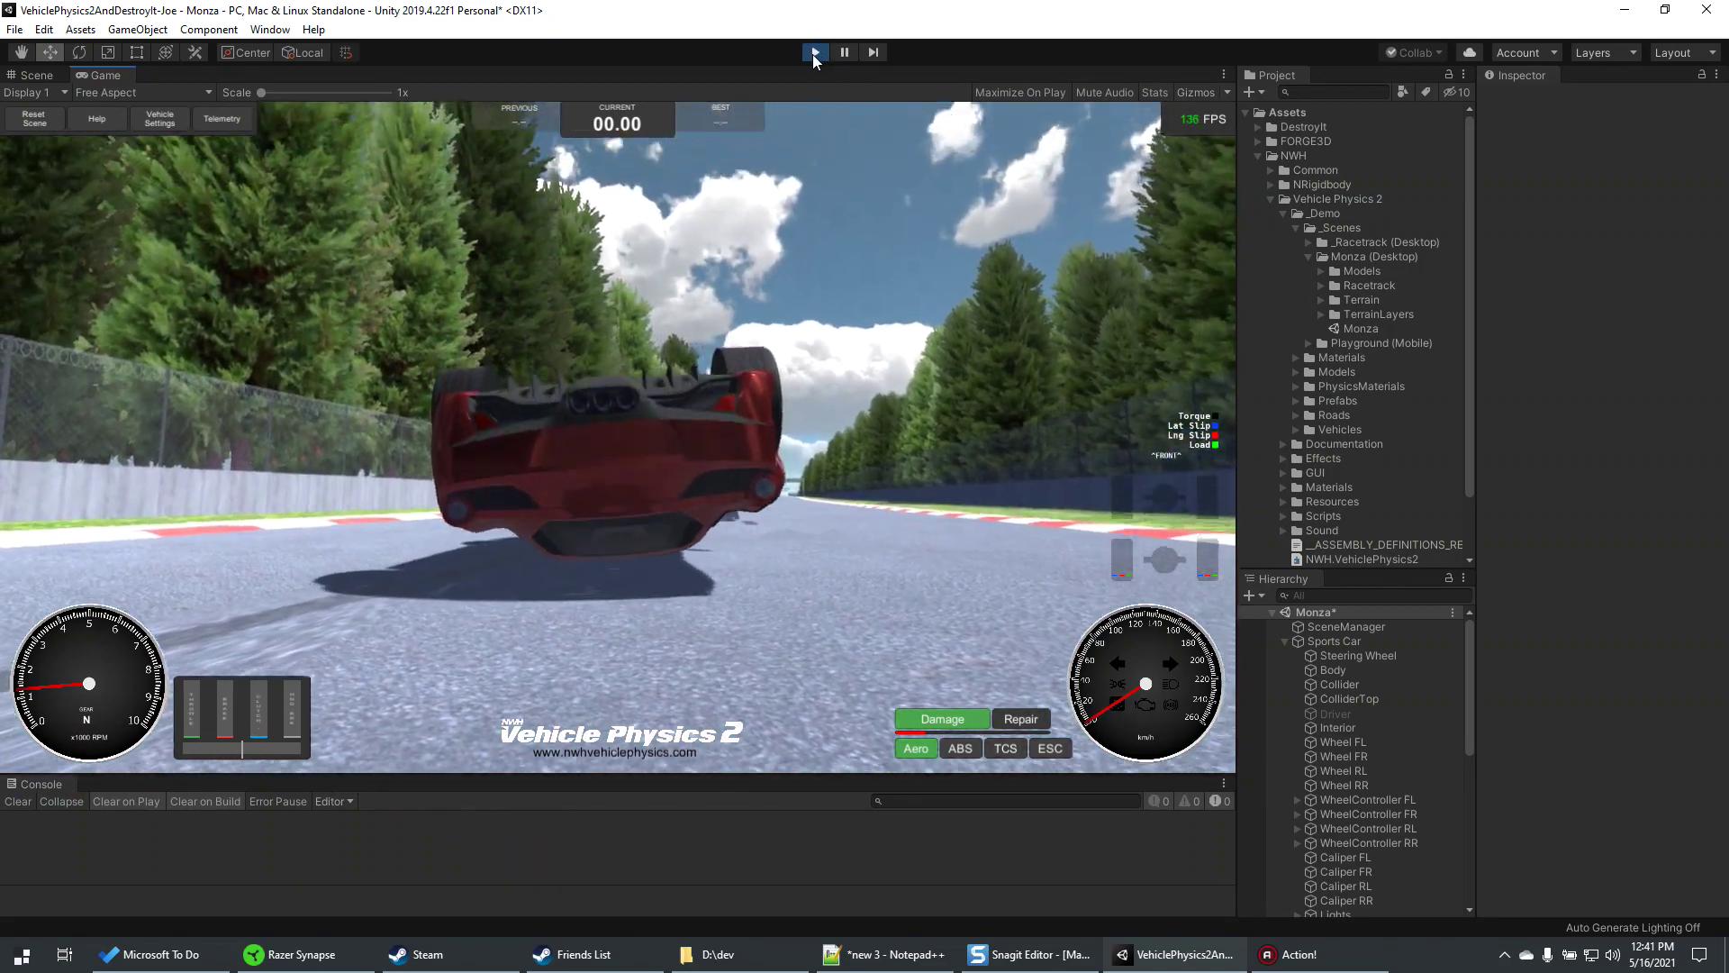
pyautogui.click(816, 53)
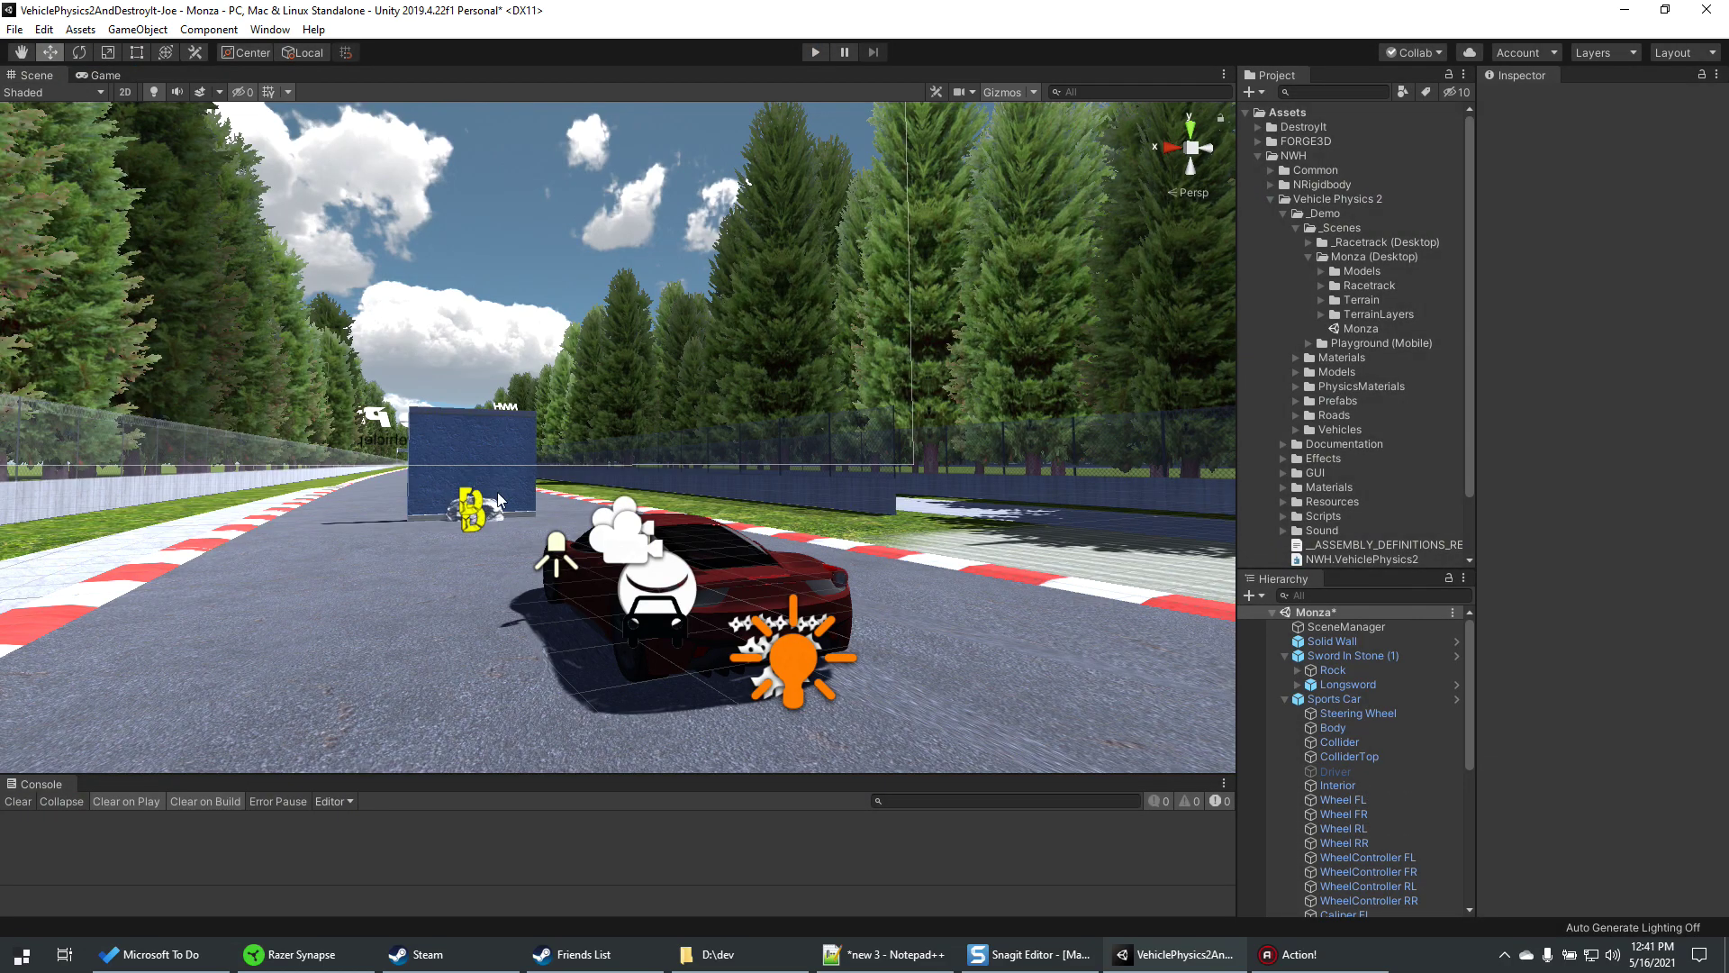
# - Assign the Solid Wall DEST prefab as the destroyed prefab in the Solid Wall's Destructible settings
pyautogui.click(472, 438)
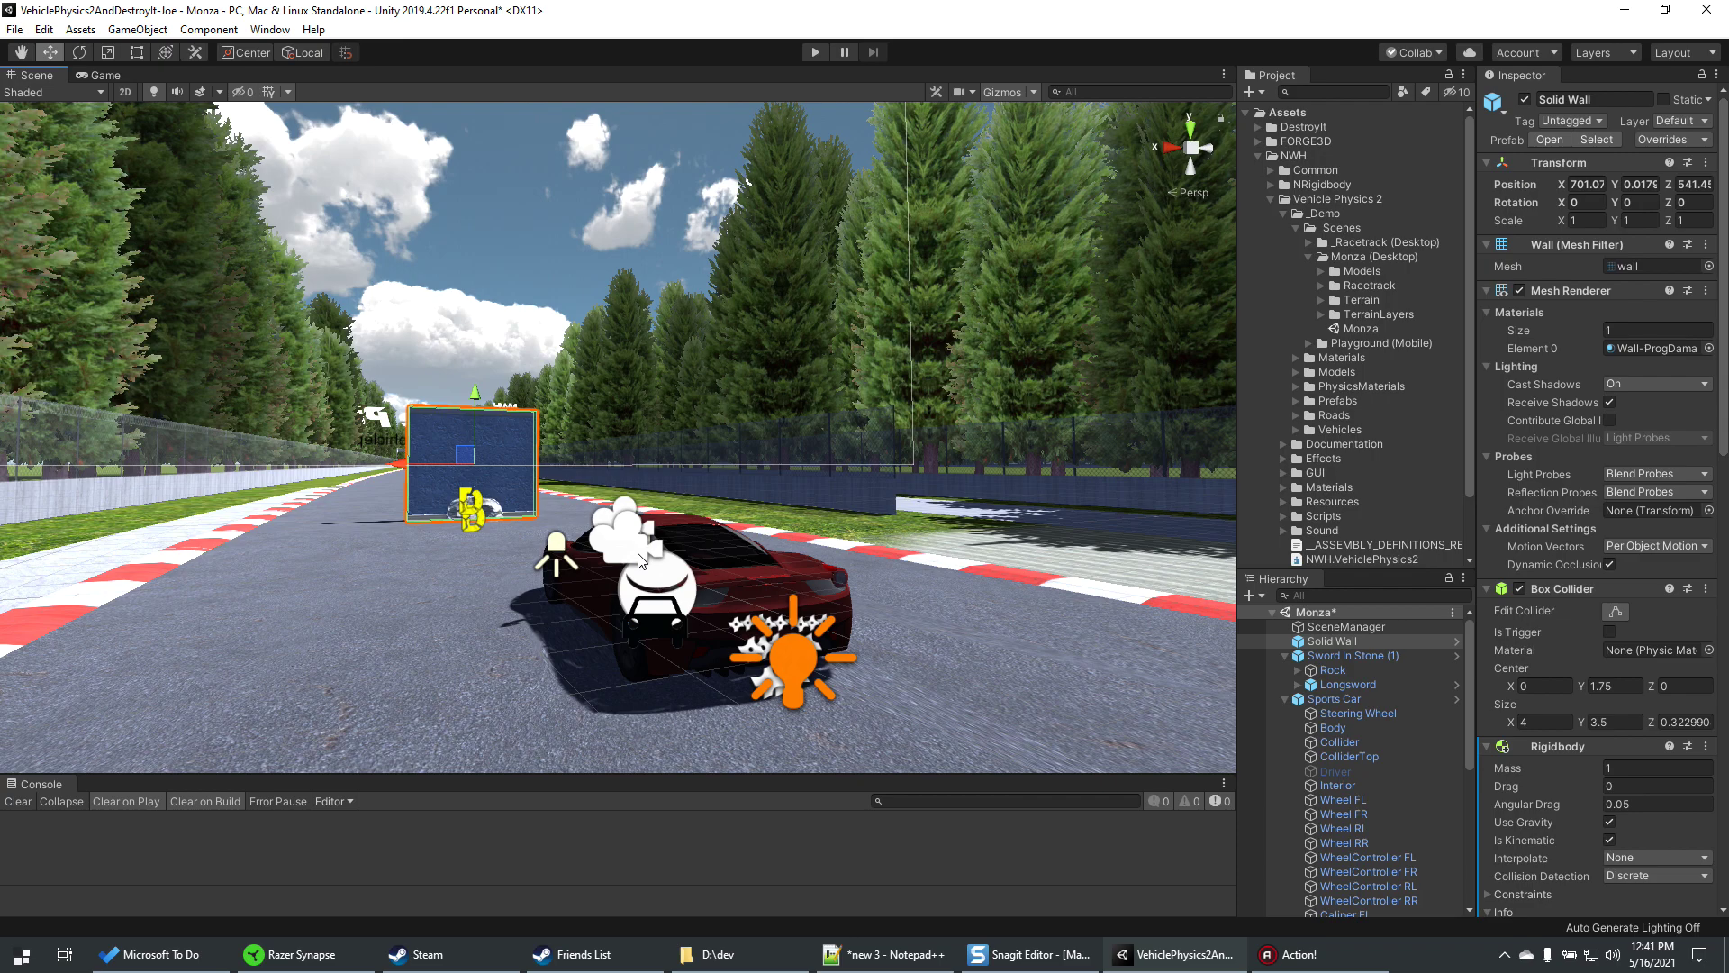
pyautogui.click(492, 513)
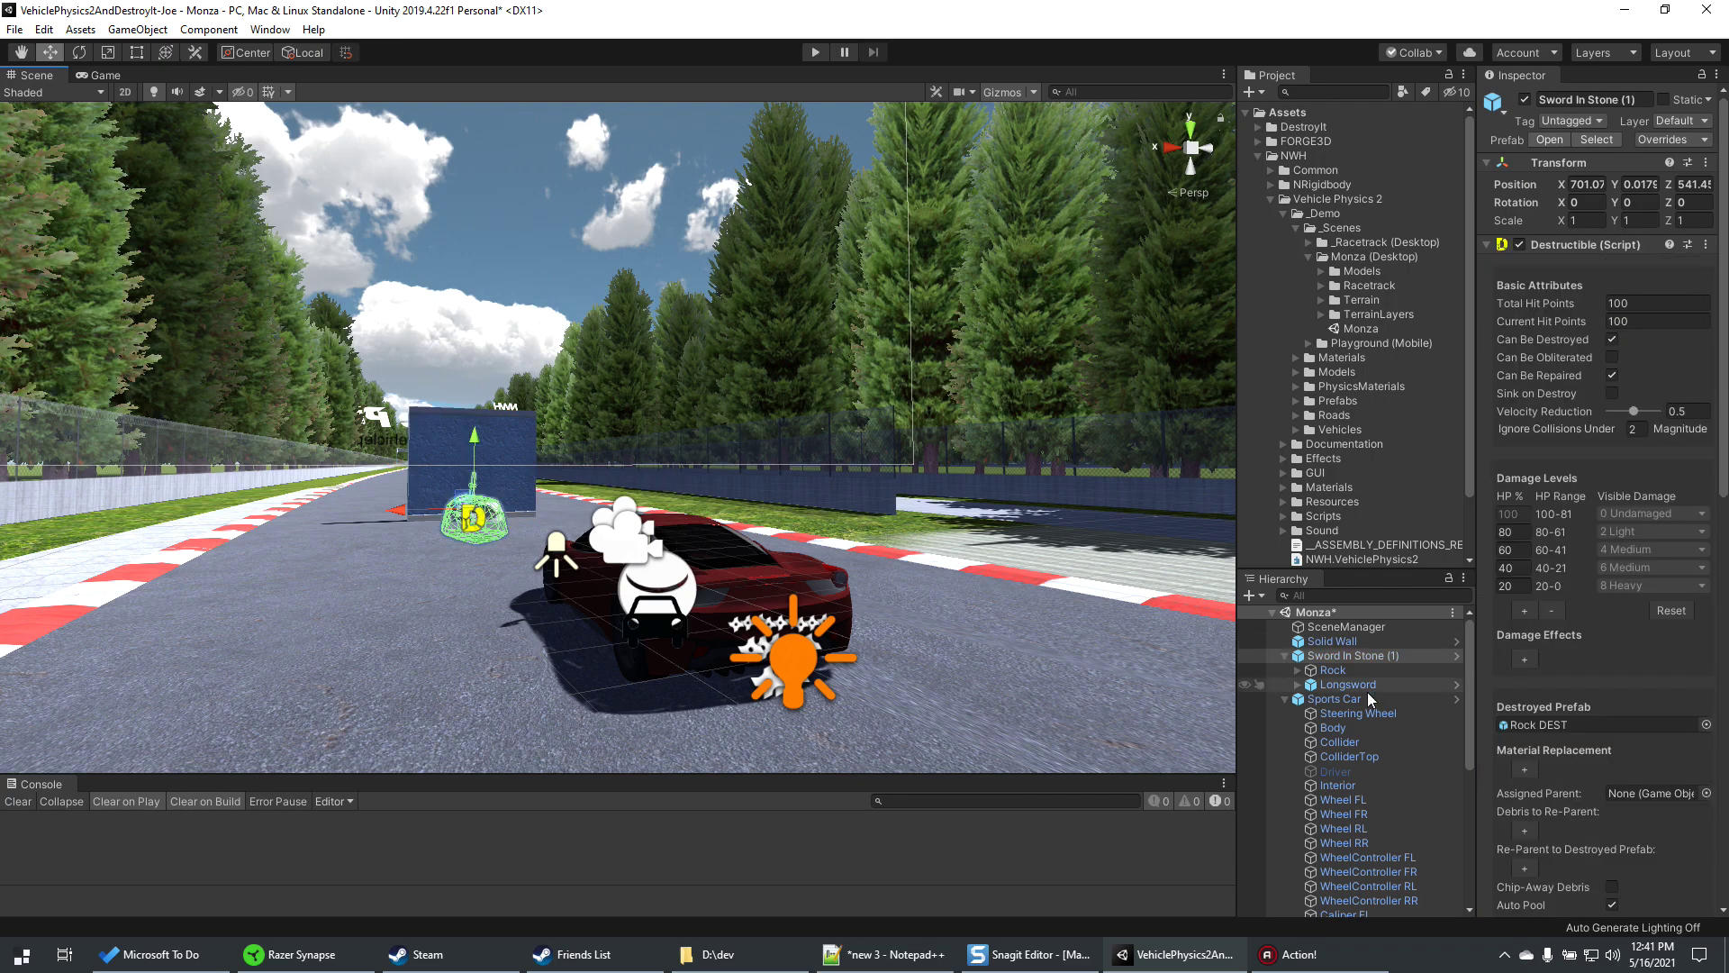
pyautogui.click(498, 442)
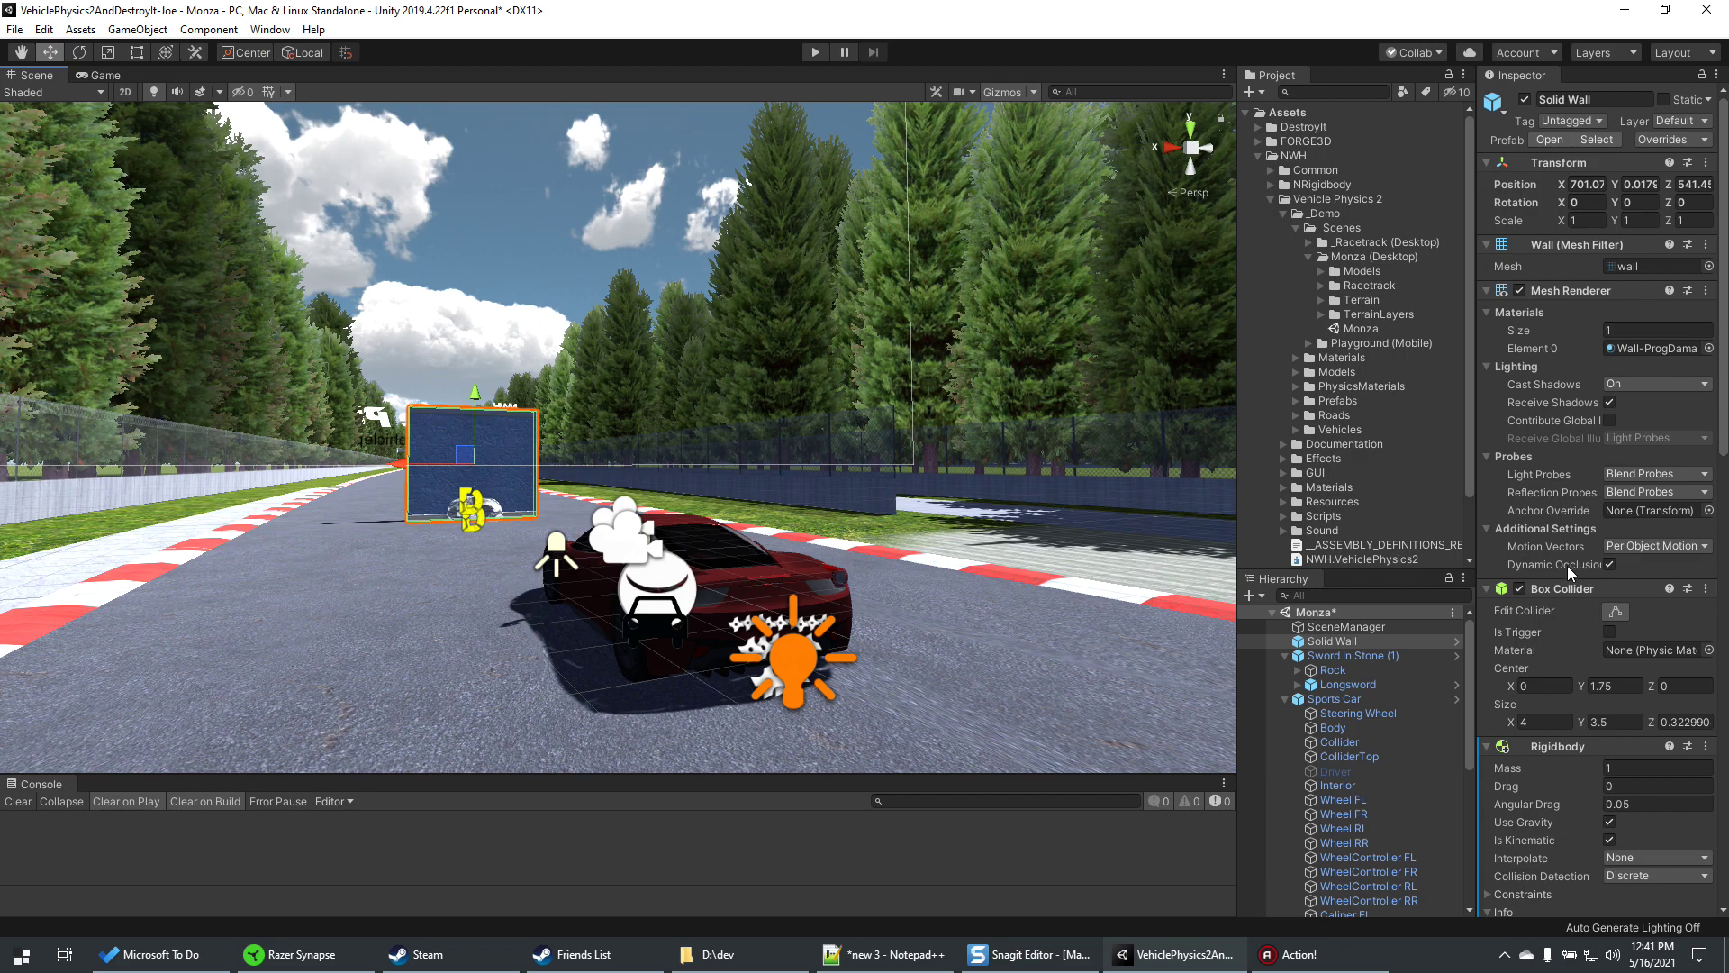
pyautogui.scroll(-5, 1567, 566)
pyautogui.scroll(-6, 1577, 559)
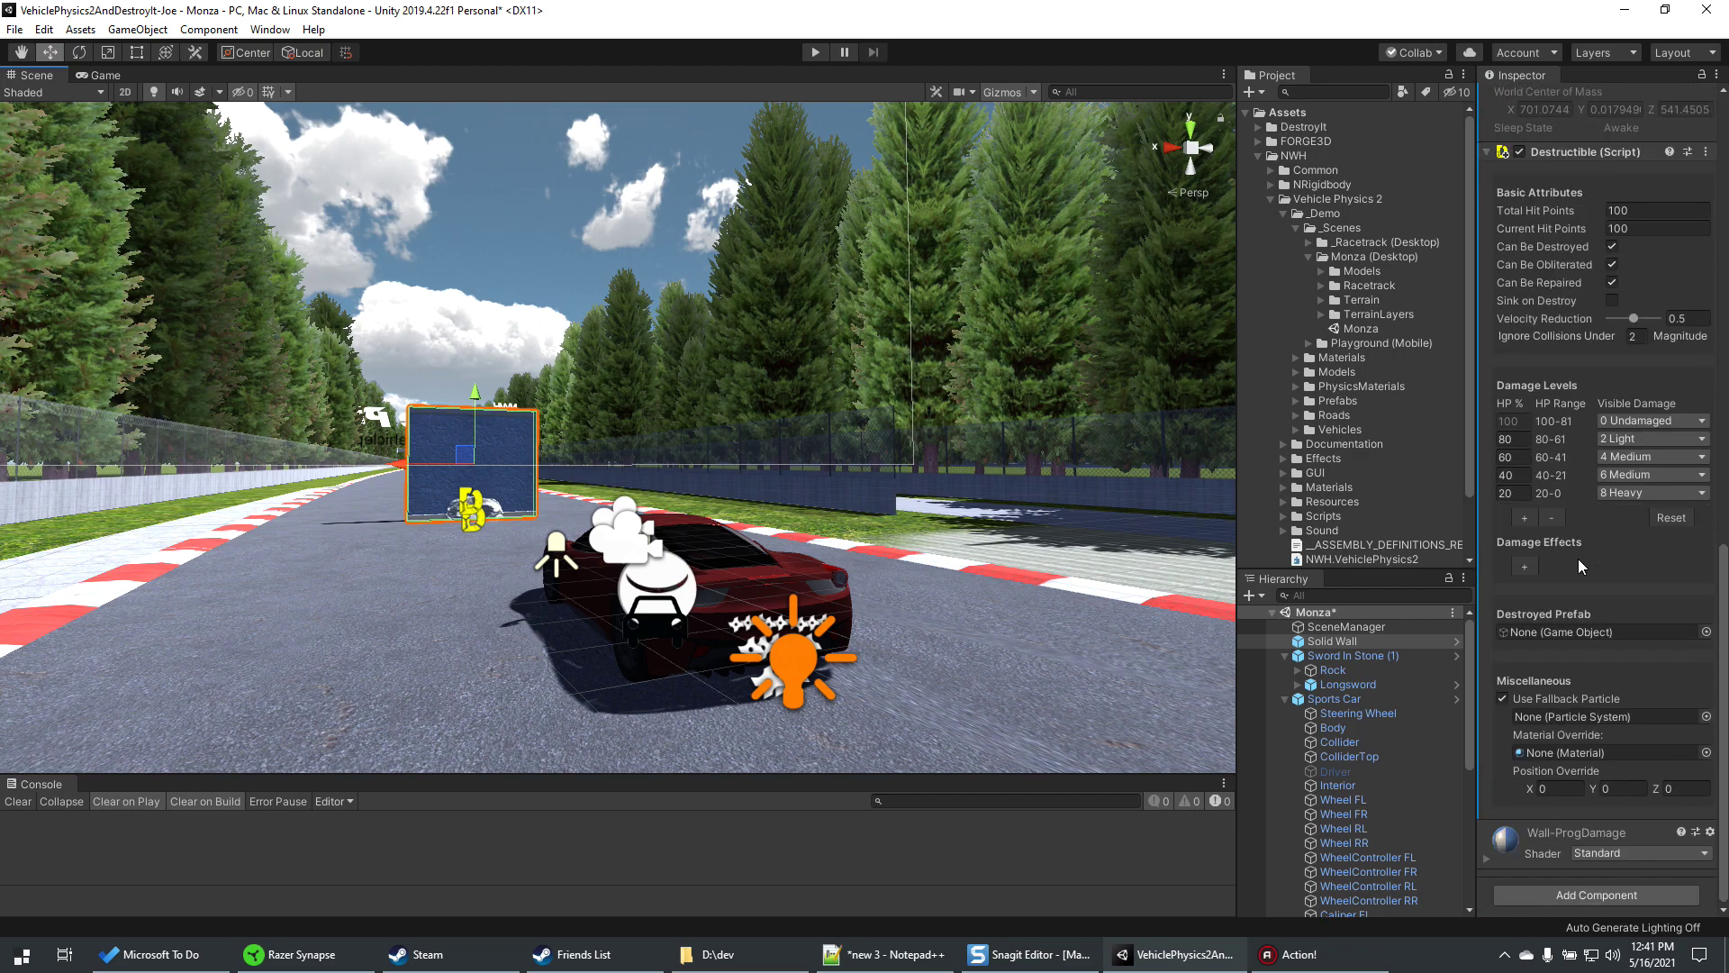
pyautogui.click(1706, 632)
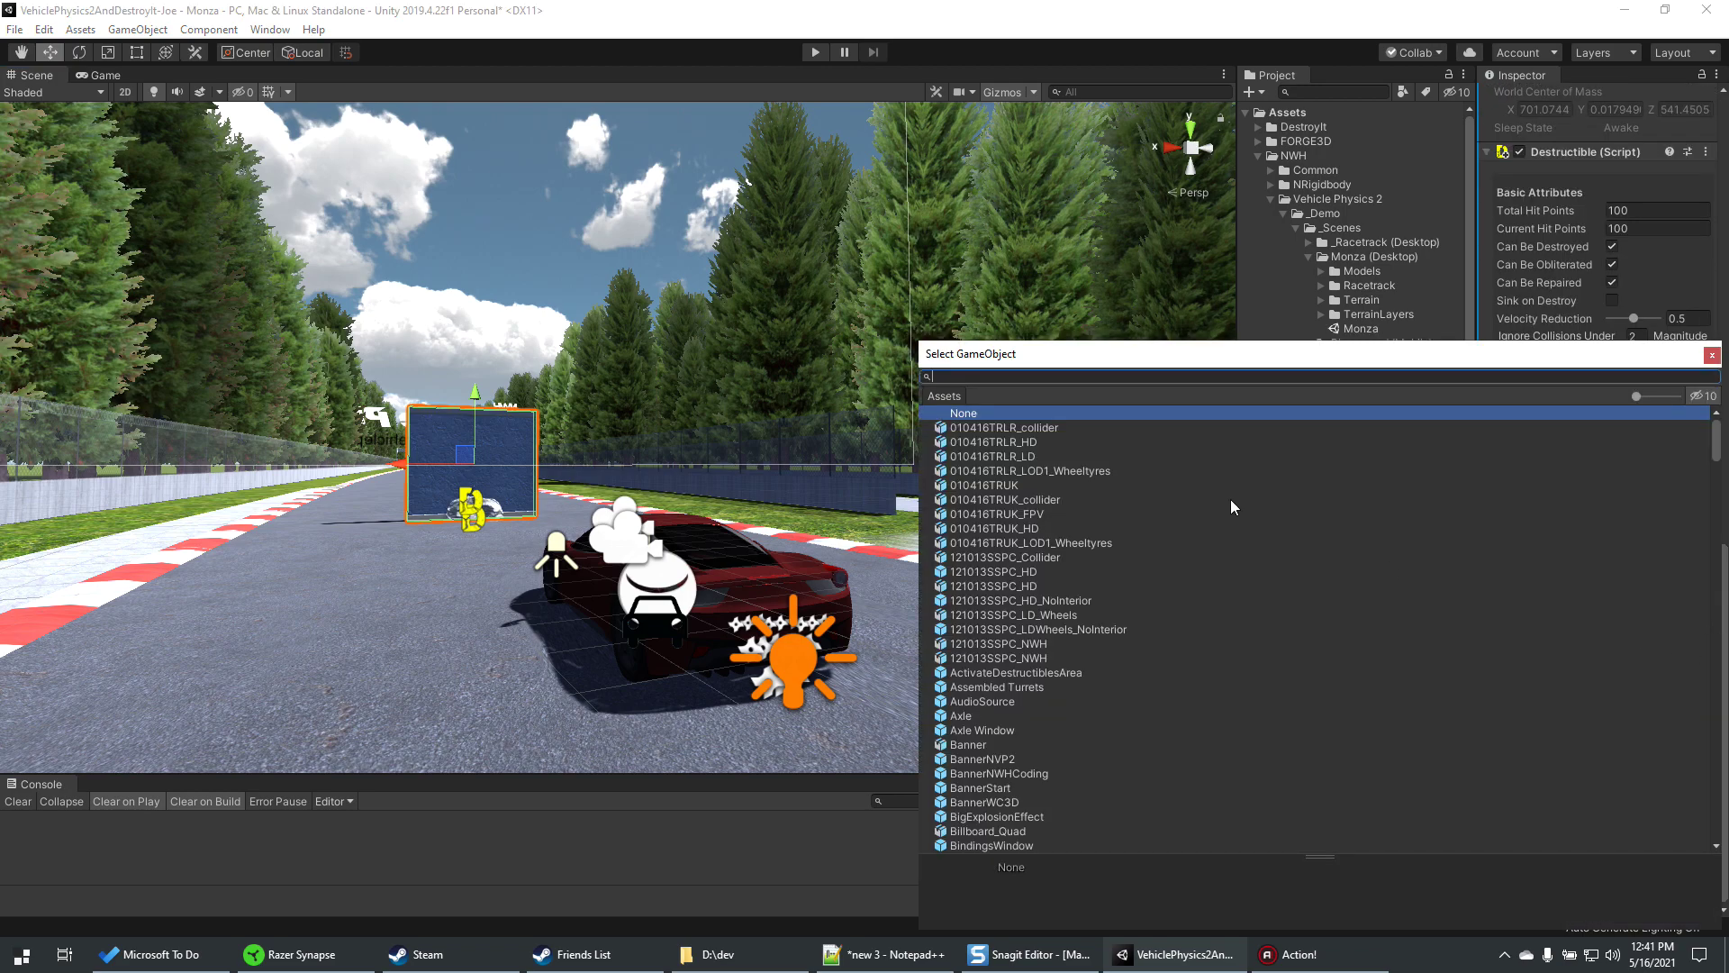
pyautogui.write('wall')
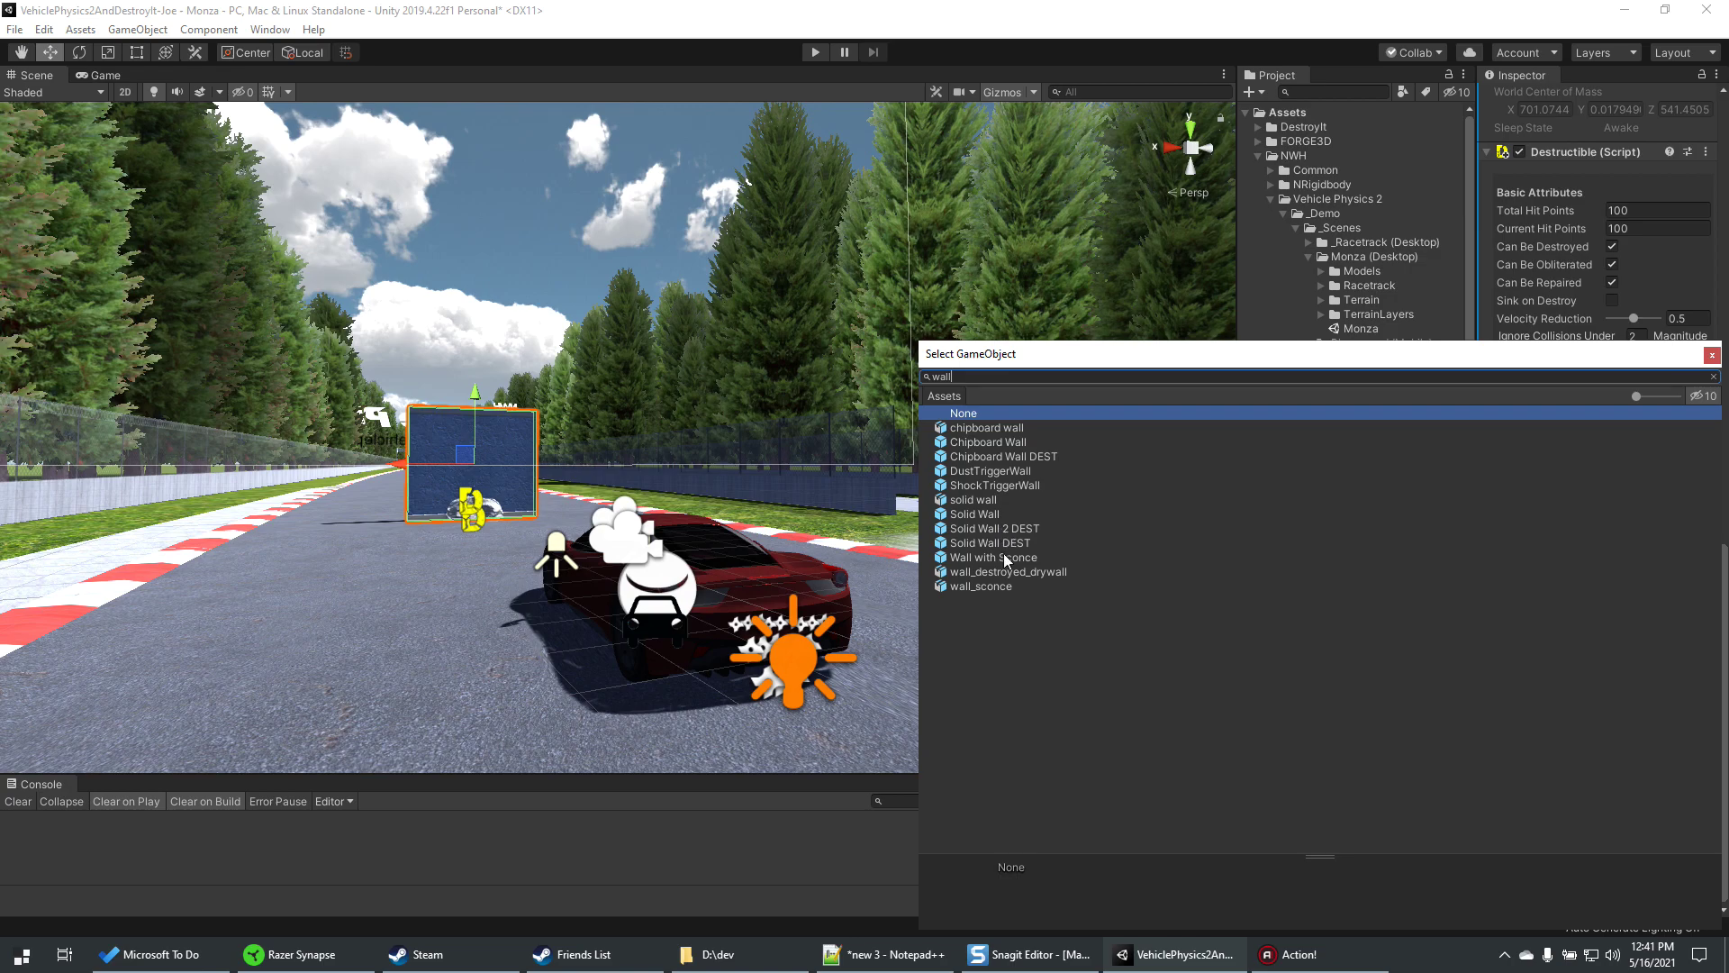
pyautogui.doubleClick(980, 544)
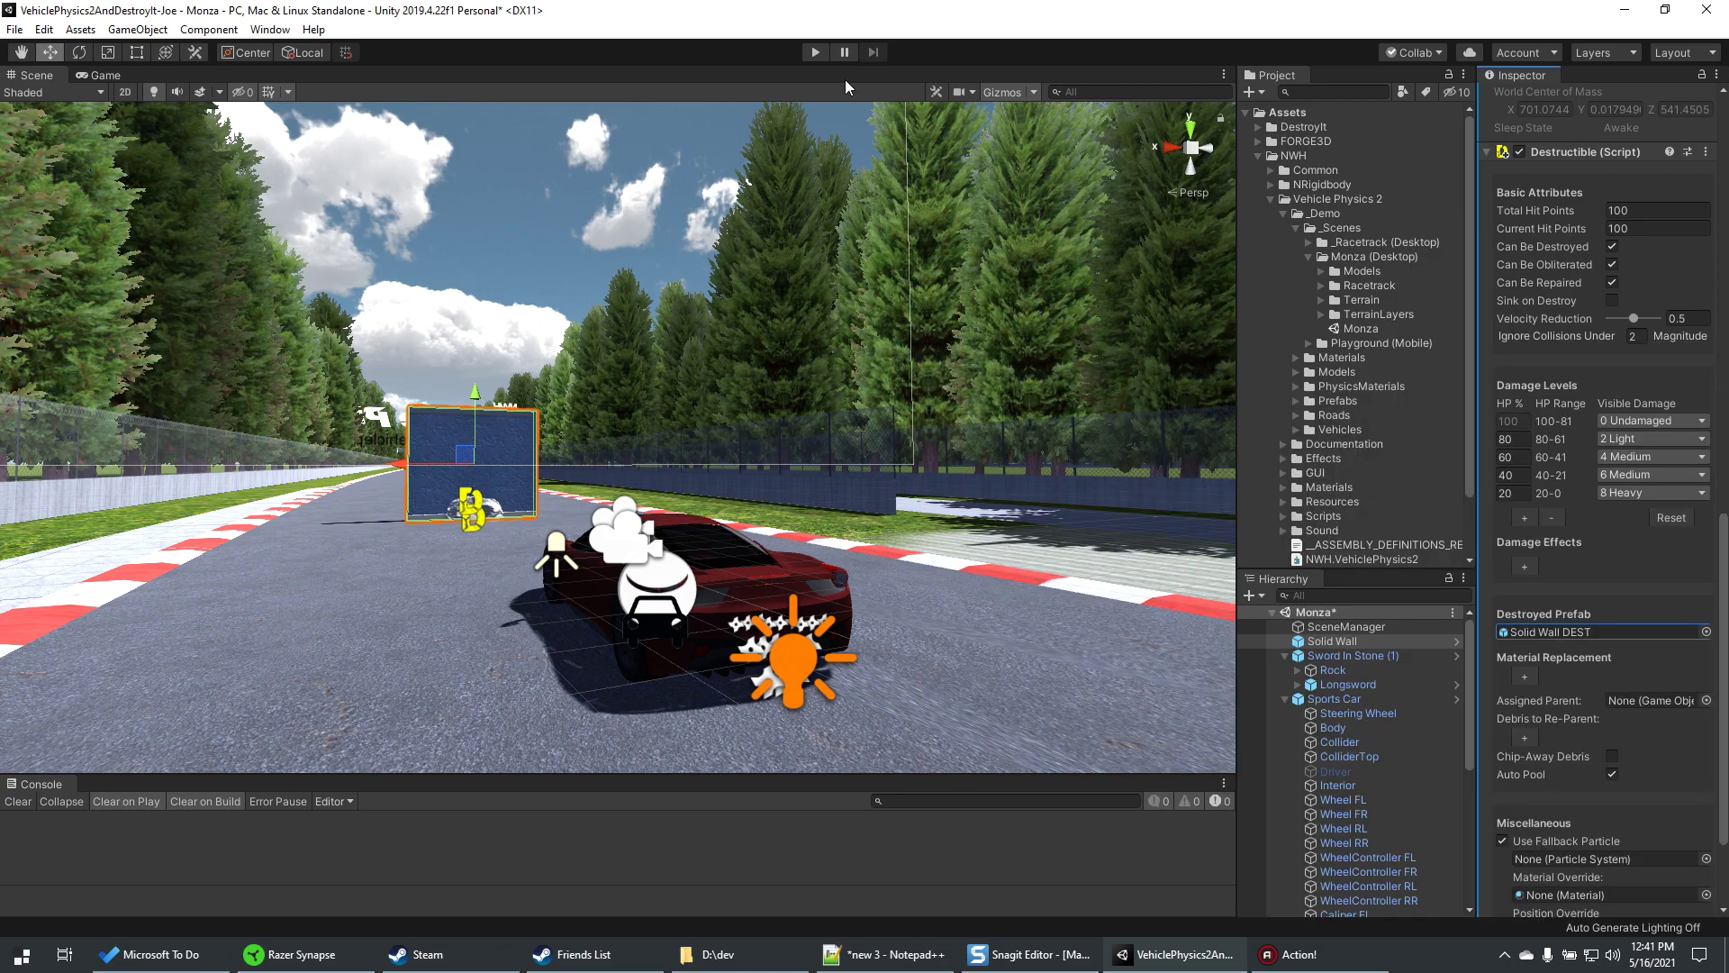
# - Run the scene, drive the car into the rock, back up and ram the Solid Wall, and stop the run
pyautogui.click(817, 52)
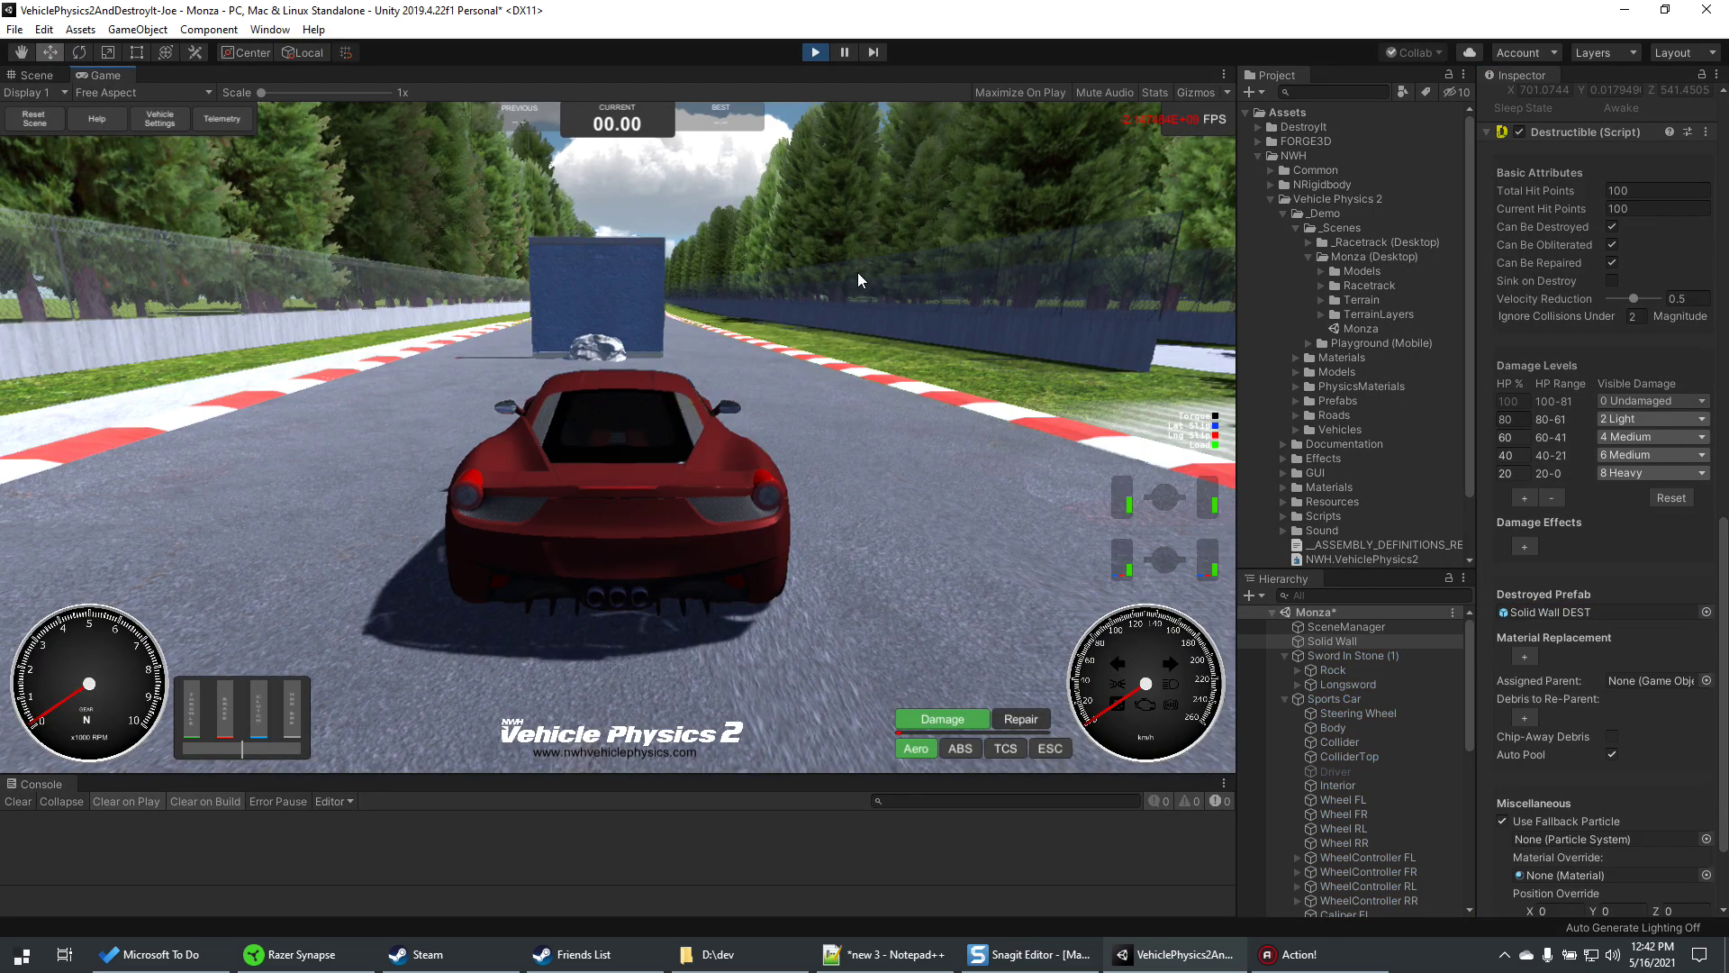
pyautogui.press('w')
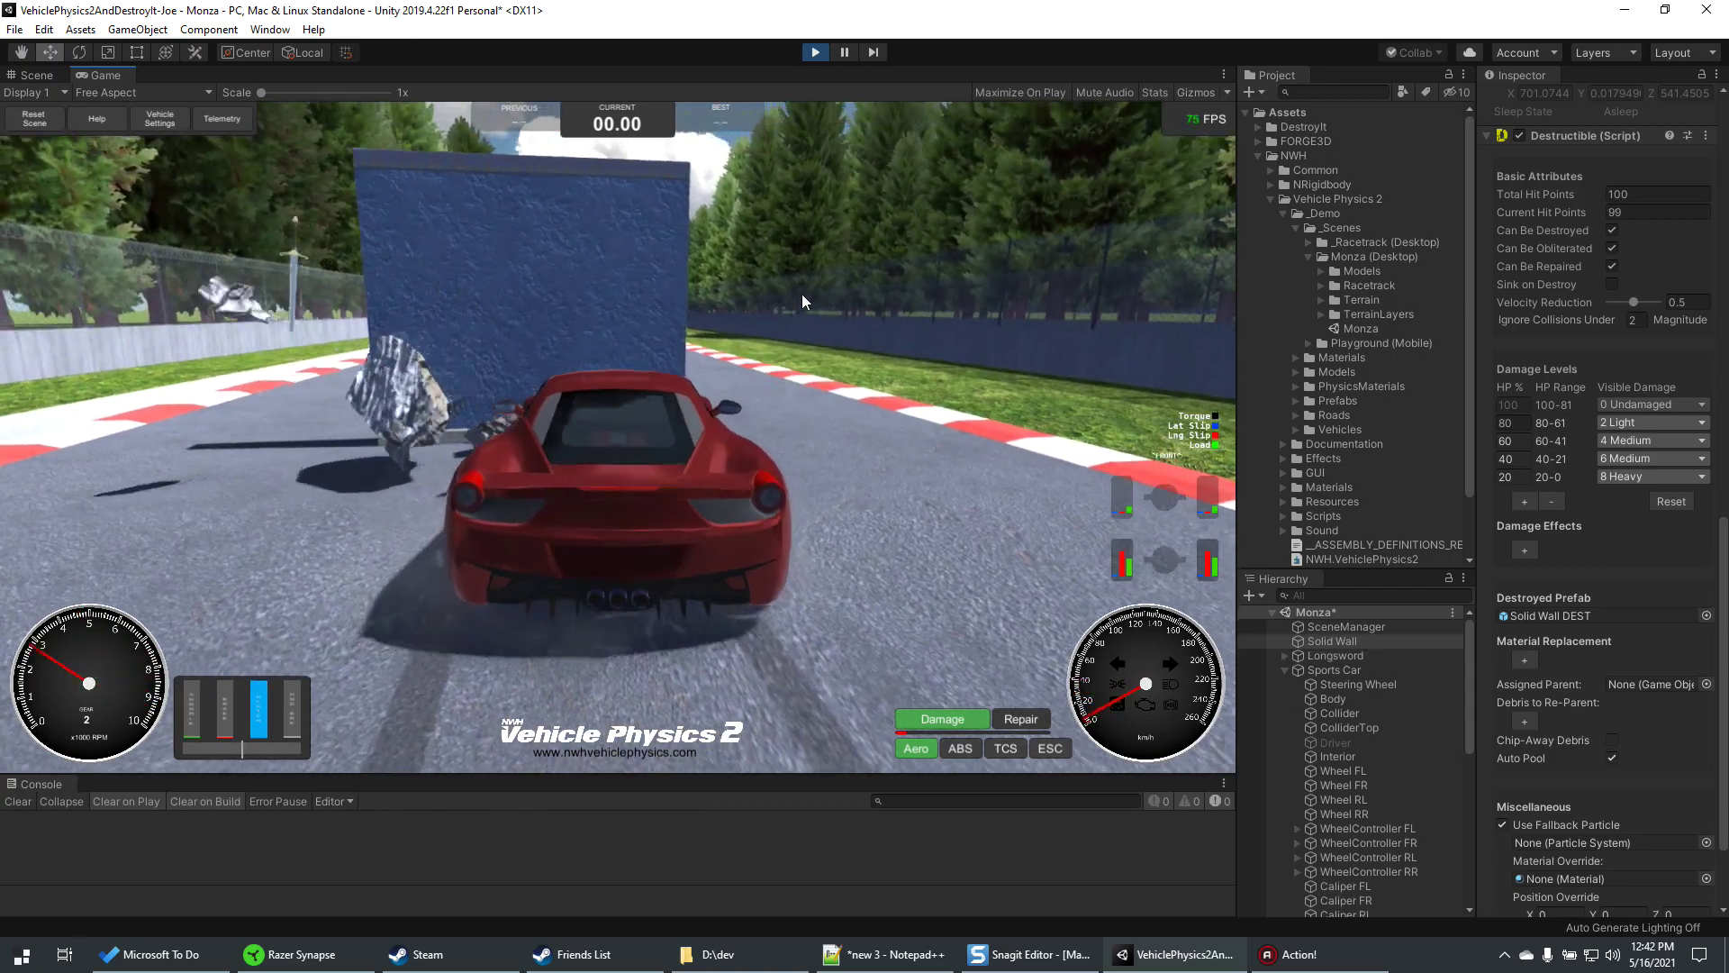
pyautogui.press('s')
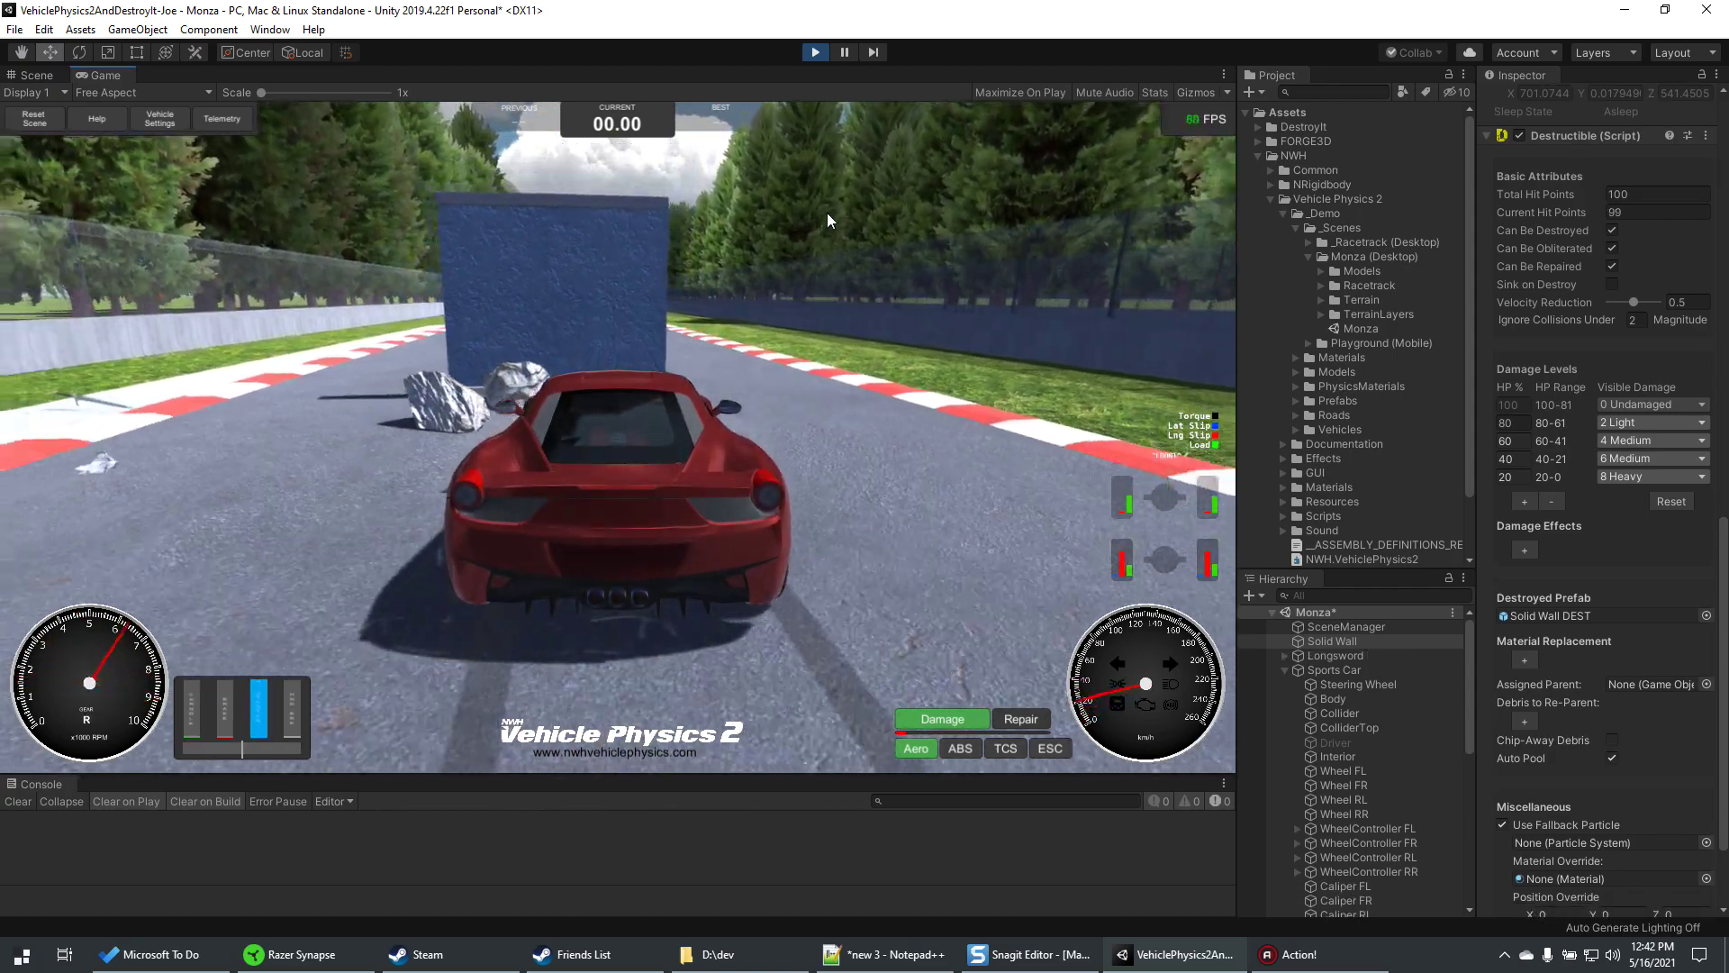
pyautogui.press('w')
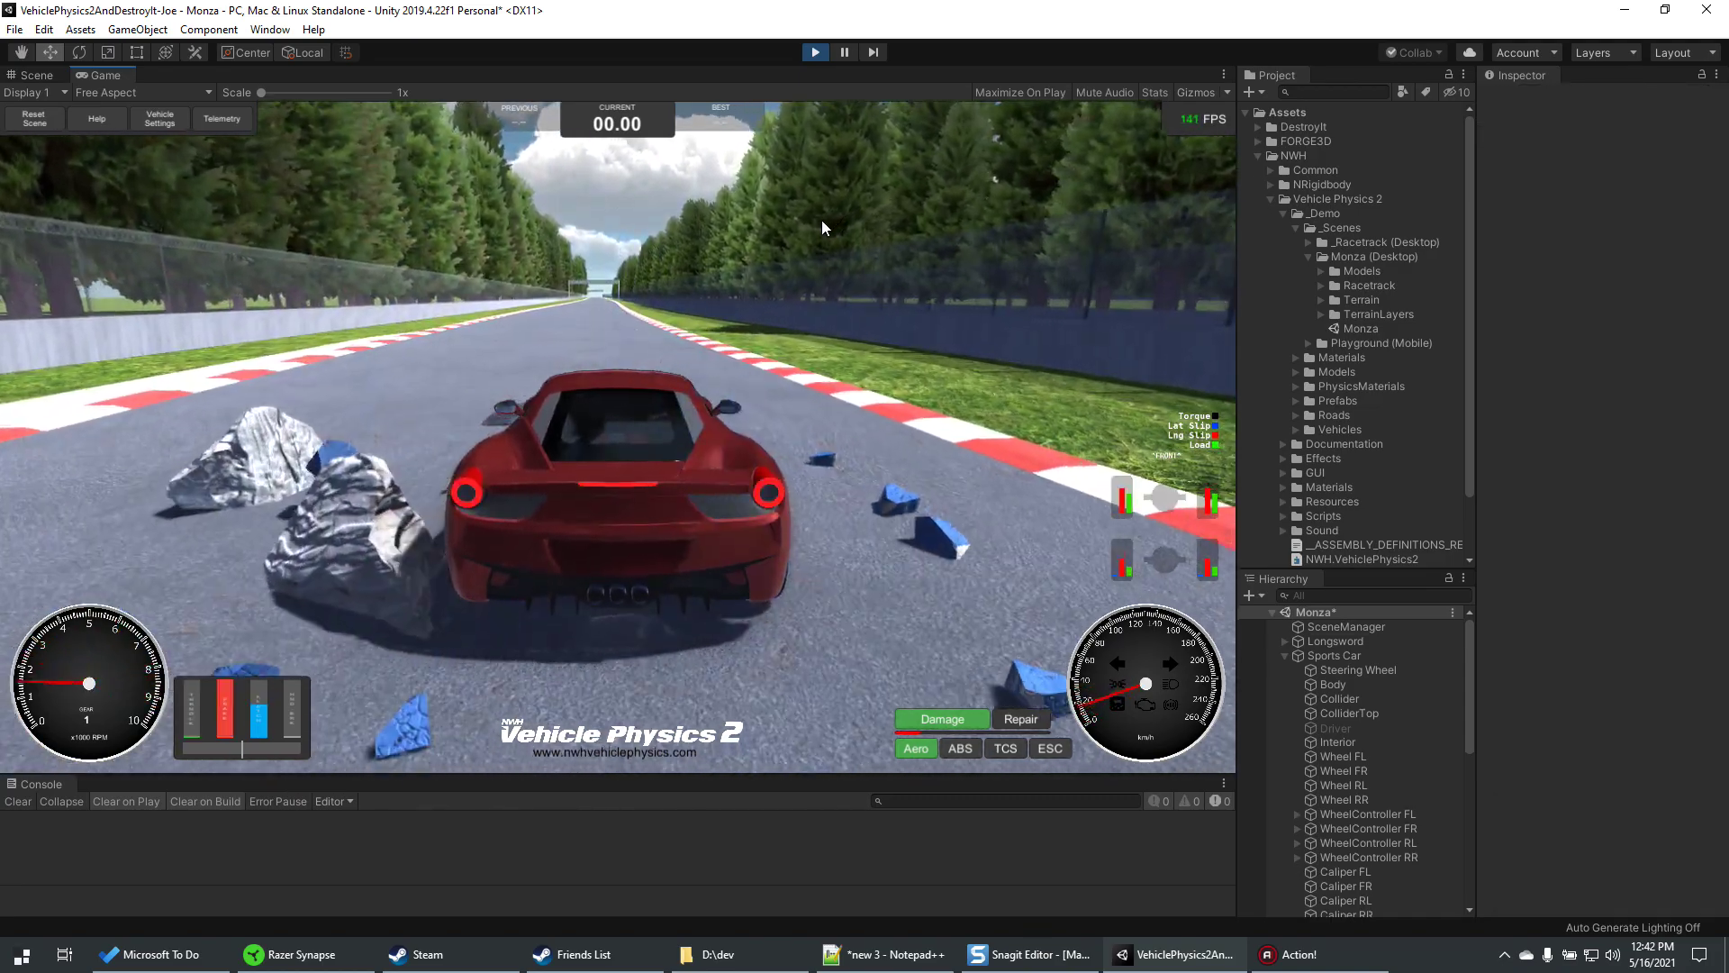
pyautogui.click(817, 53)
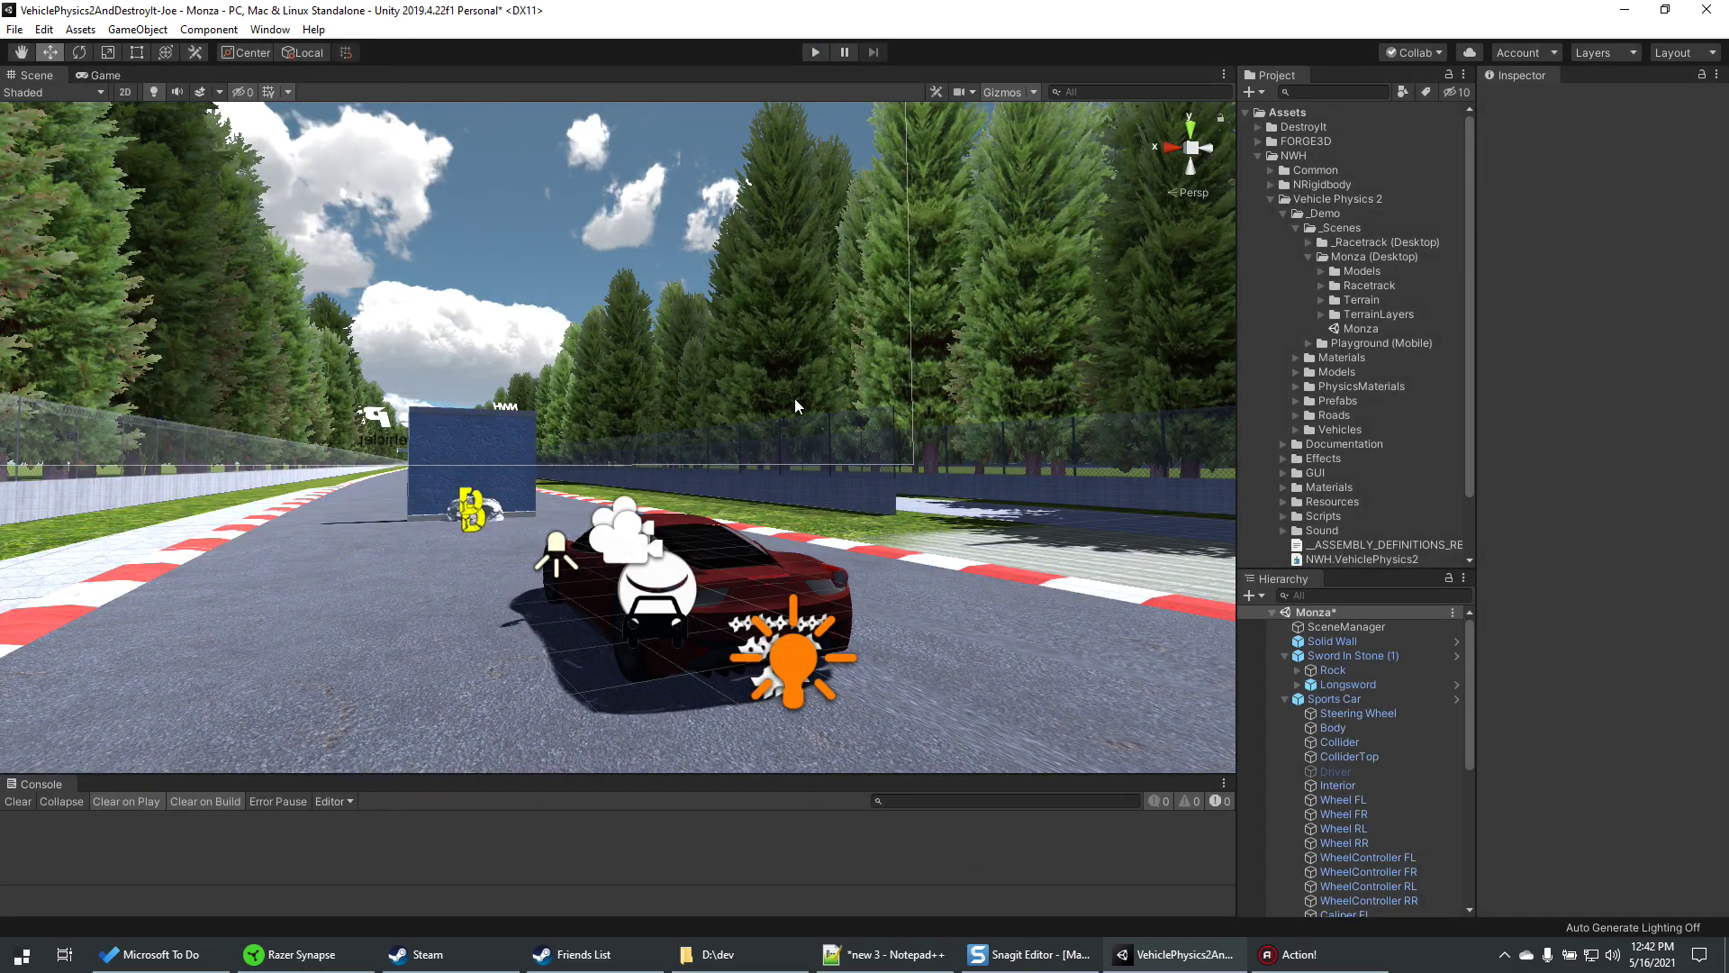
# - Turn off Can Be Obliterated in the Solid Wall's Destructible settings
pyautogui.click(444, 419)
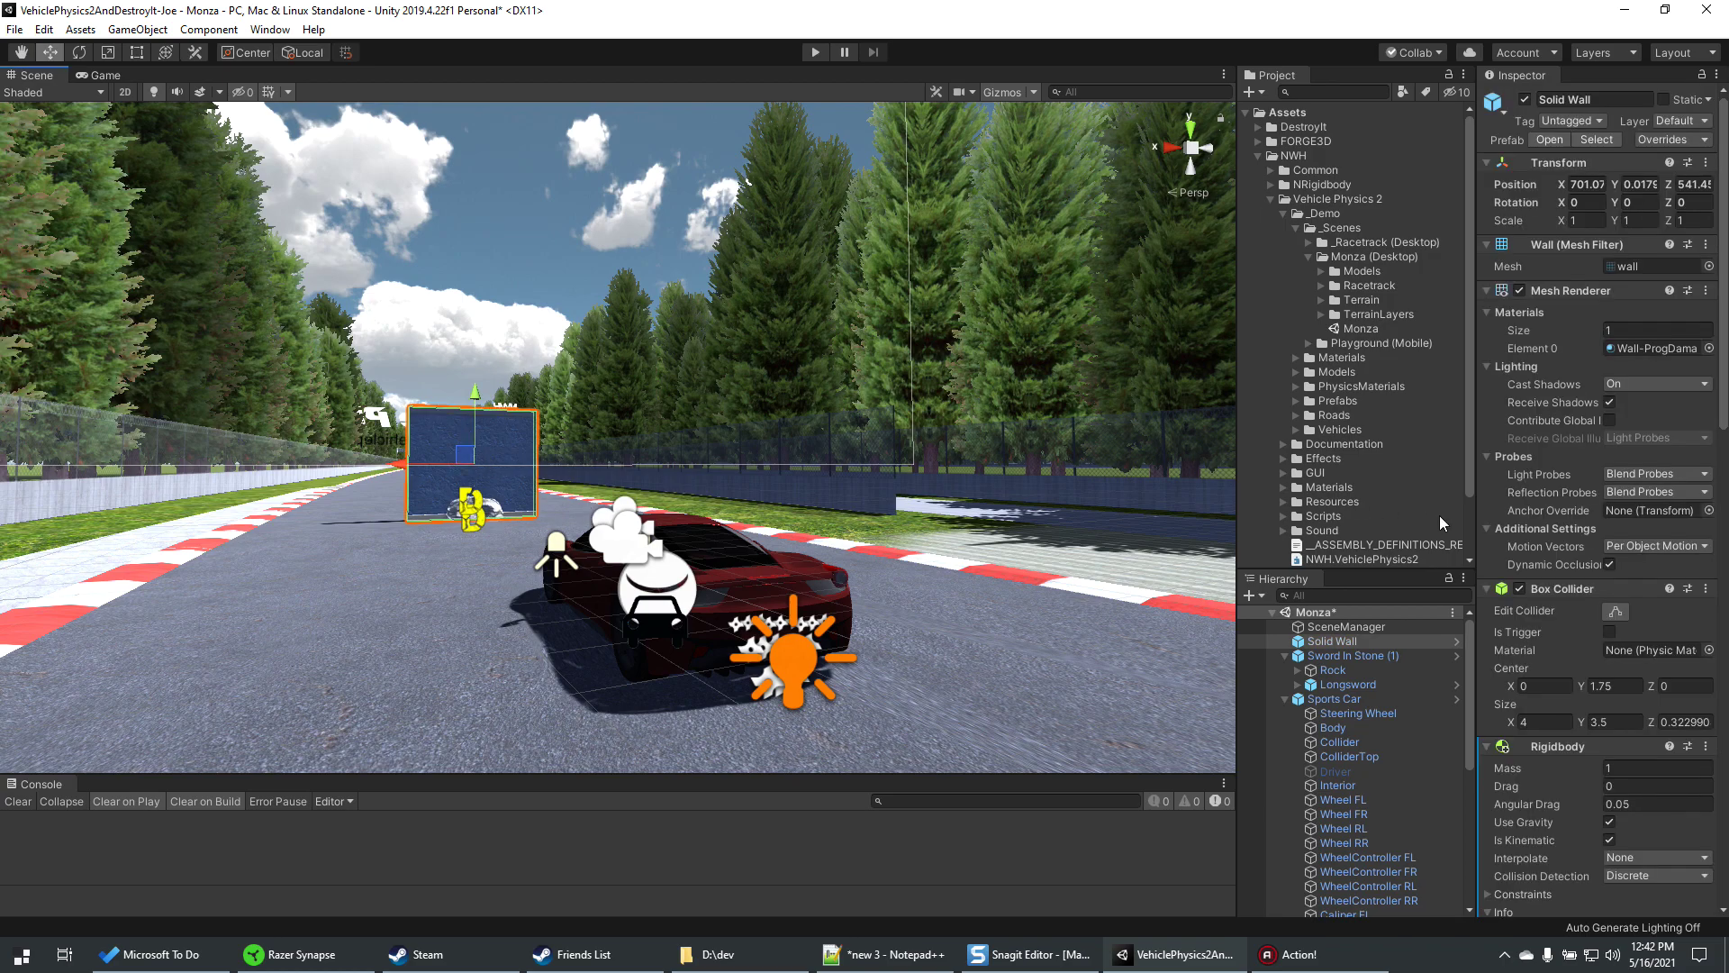
pyautogui.scroll(-5, 1612, 582)
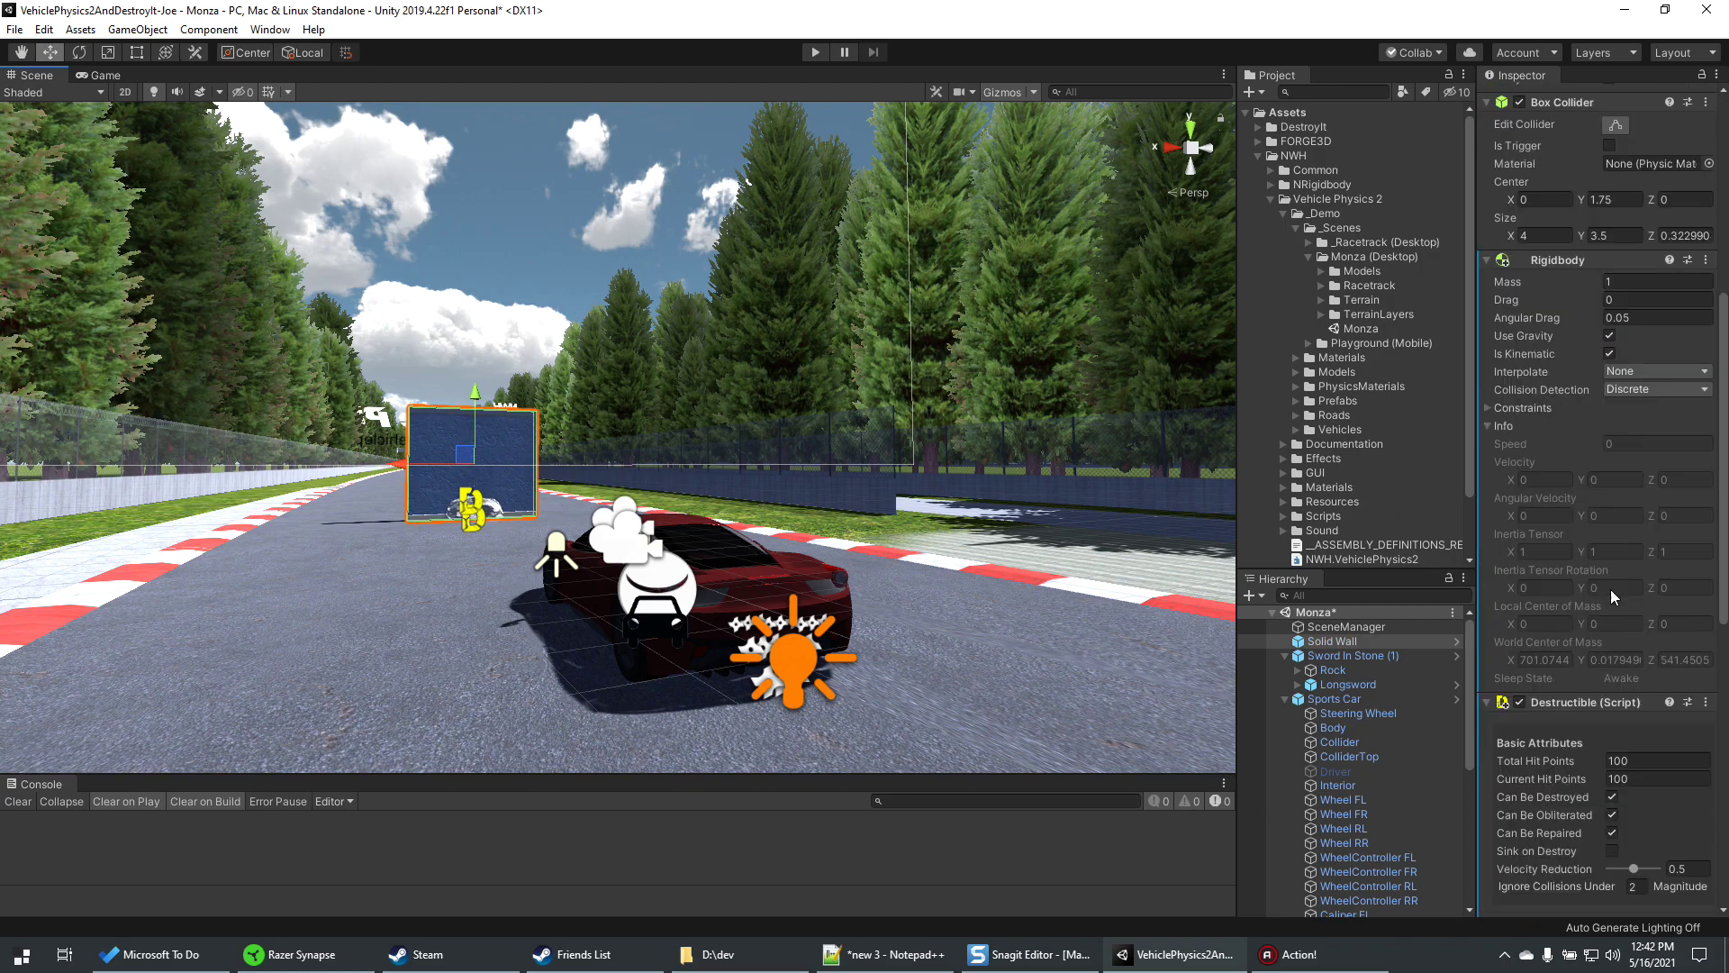
pyautogui.scroll(-2, 1610, 589)
pyautogui.scroll(-2, 1648, 627)
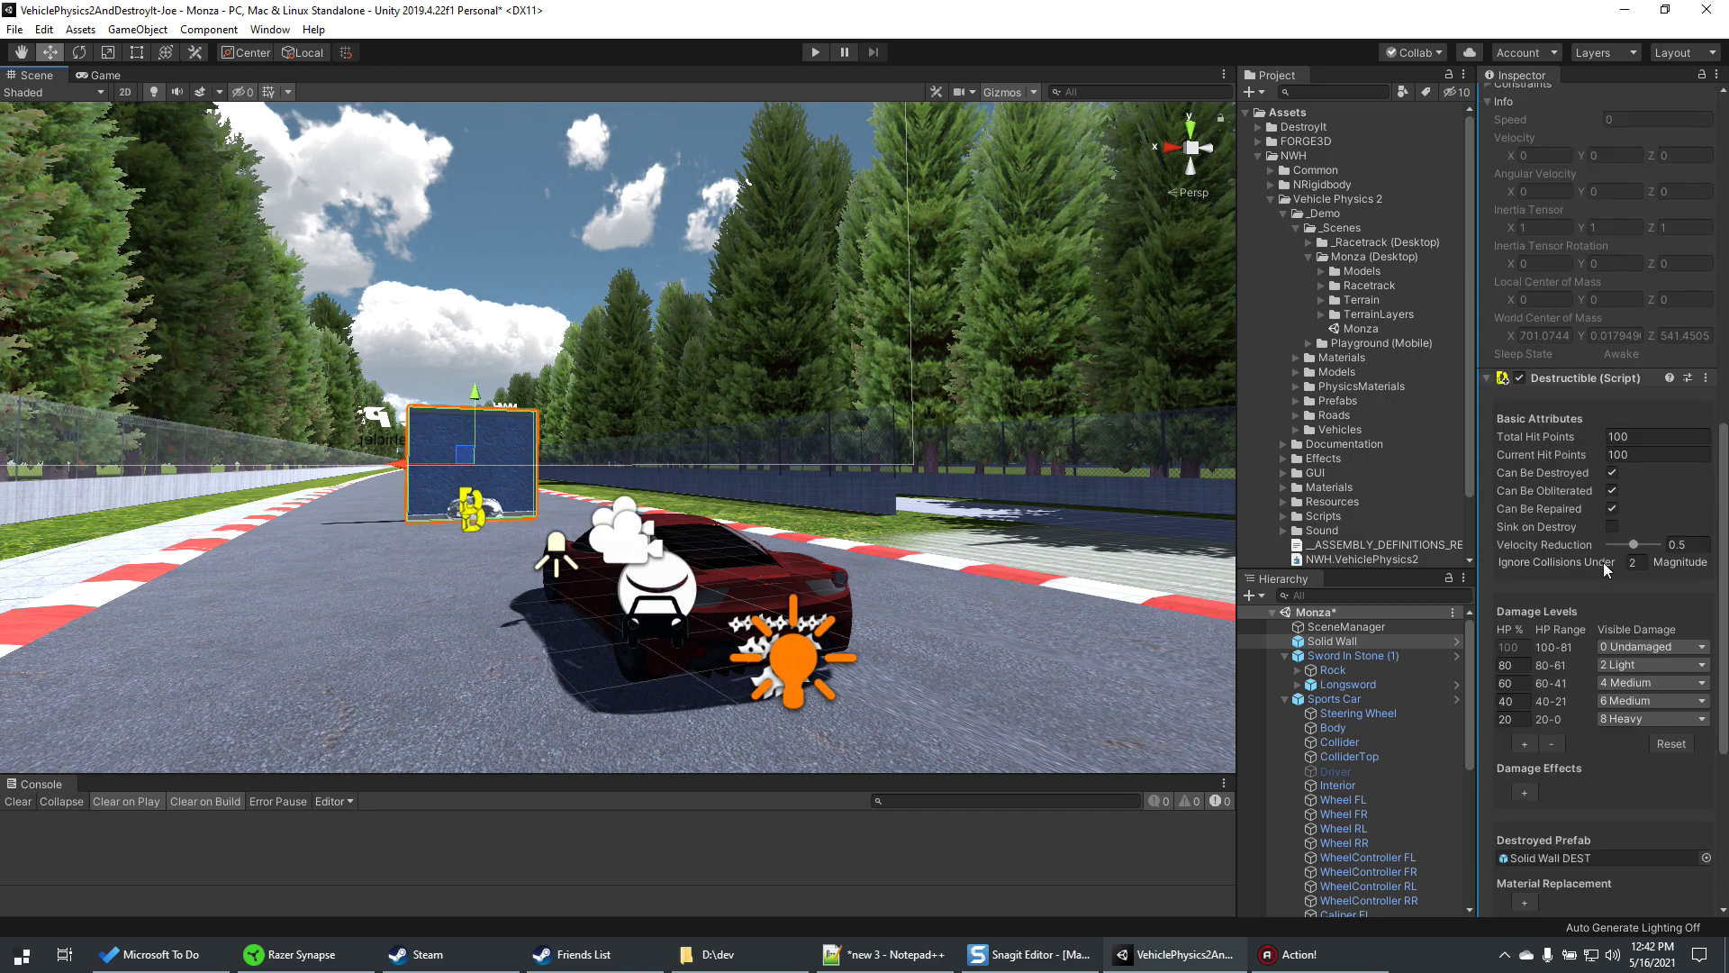
pyautogui.click(1611, 491)
# - Run the scene, steer the car past the rock through the Solid Wall, drive on through the debris, and stop the run
pyautogui.click(809, 58)
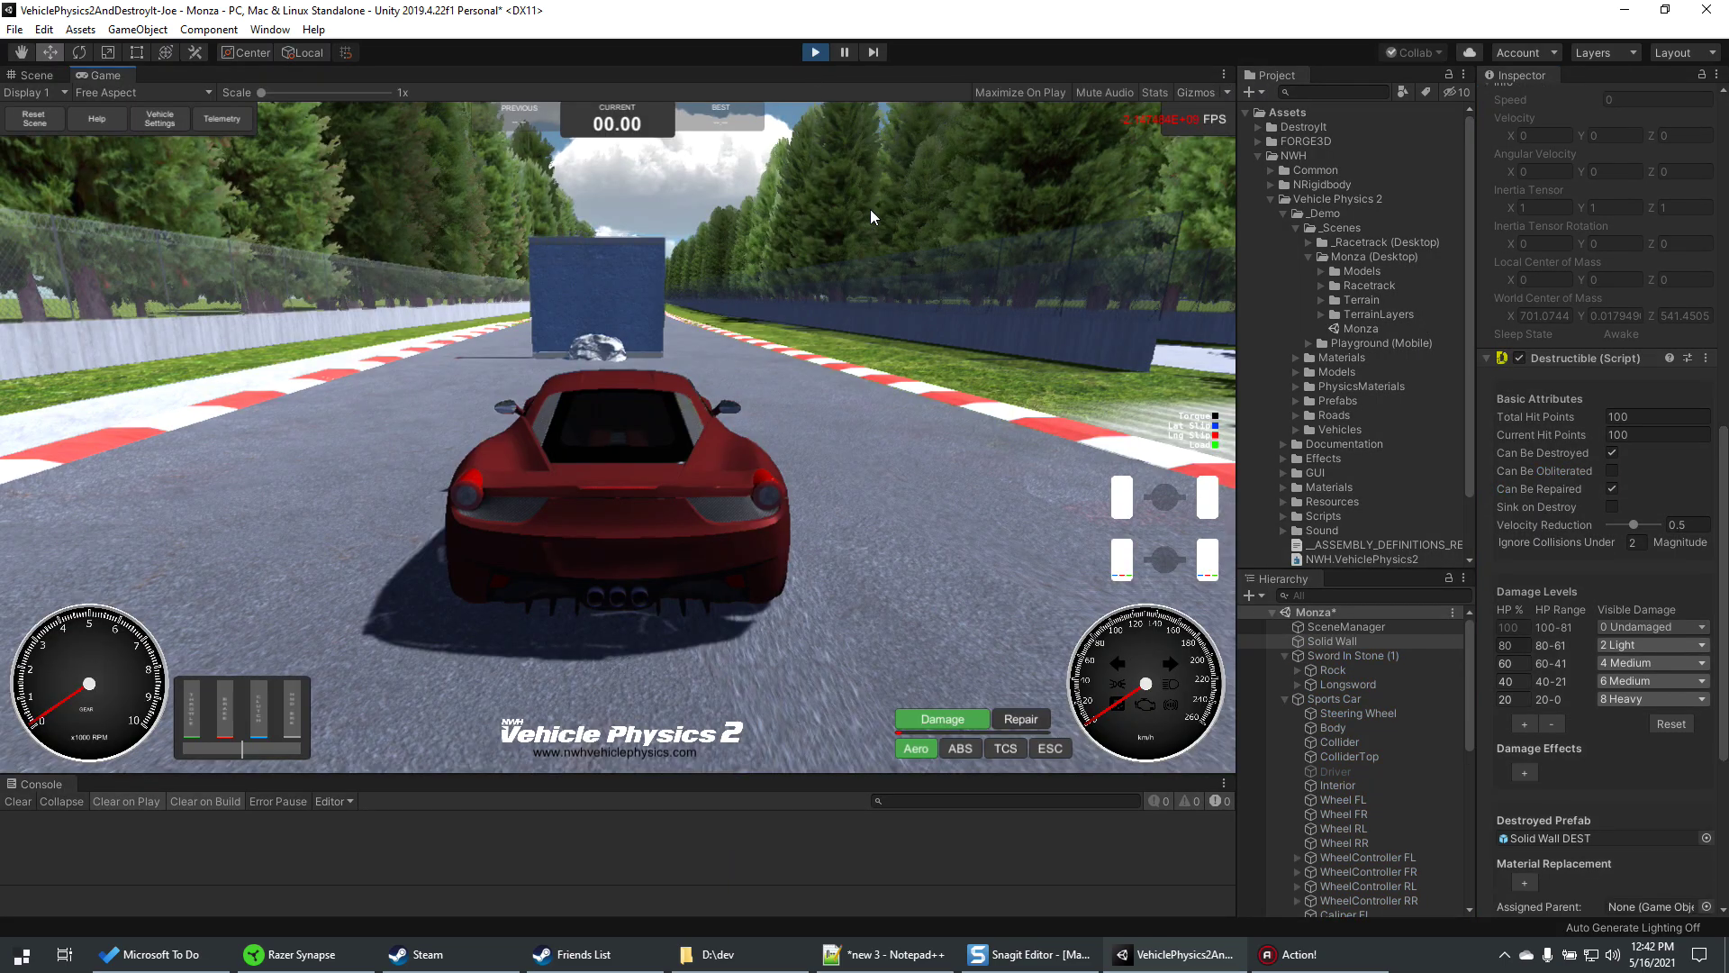
pyautogui.press('w')
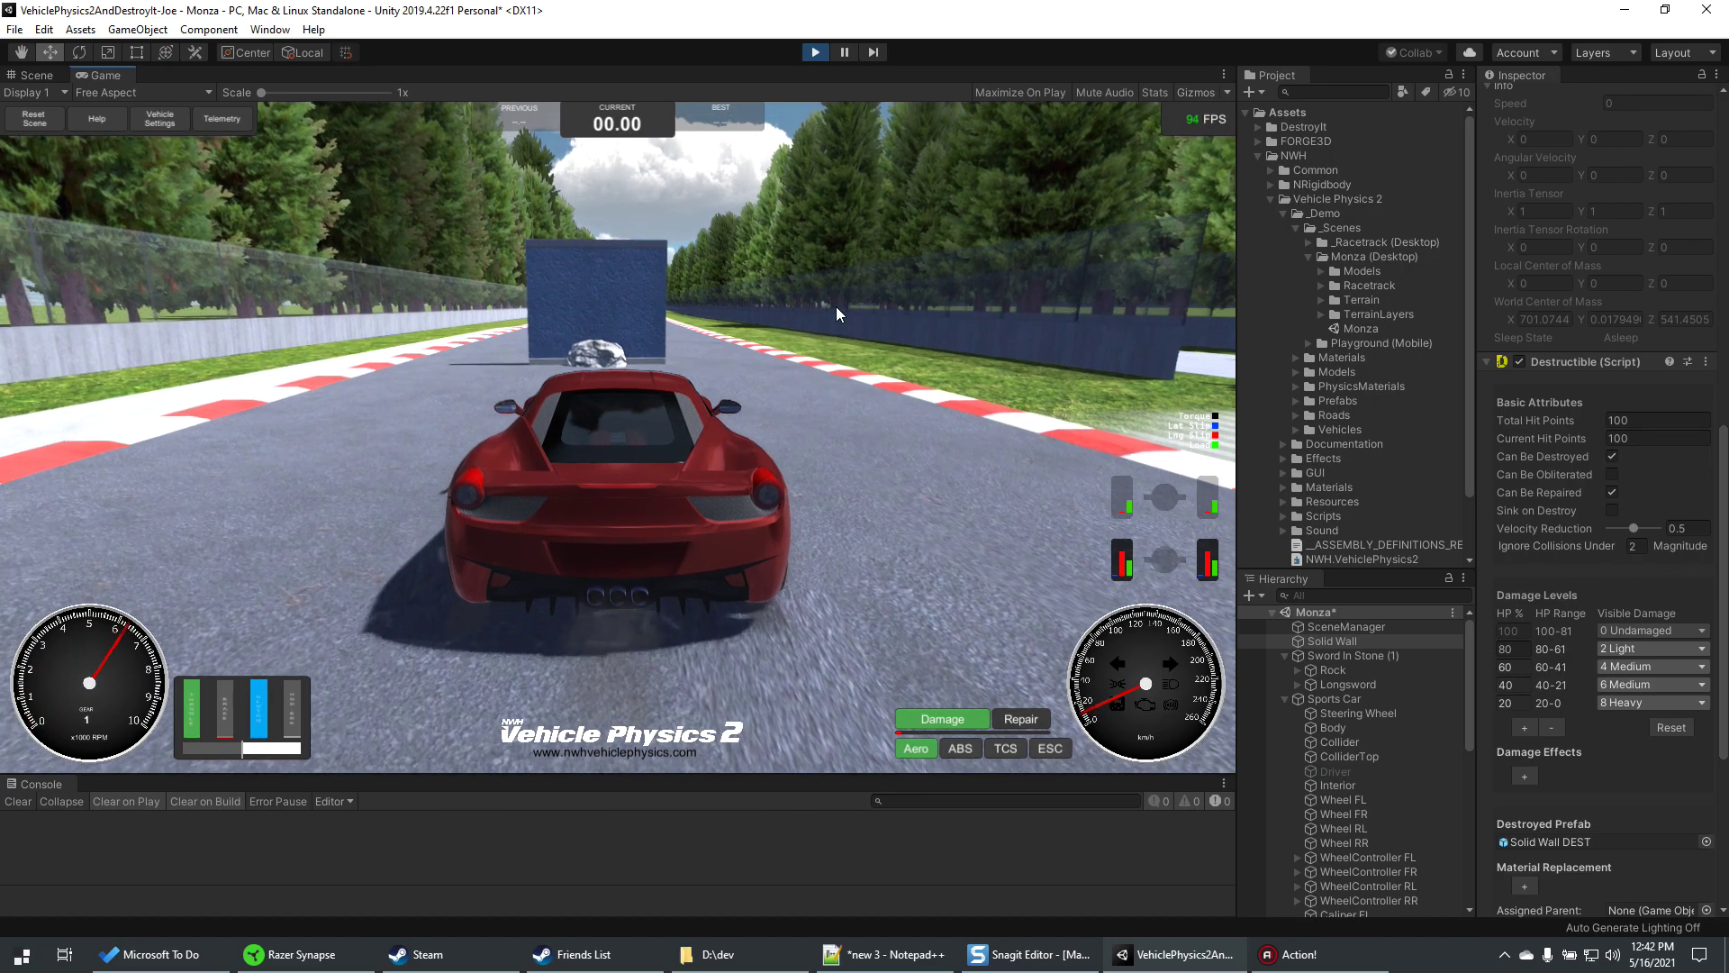
pyautogui.press('a')
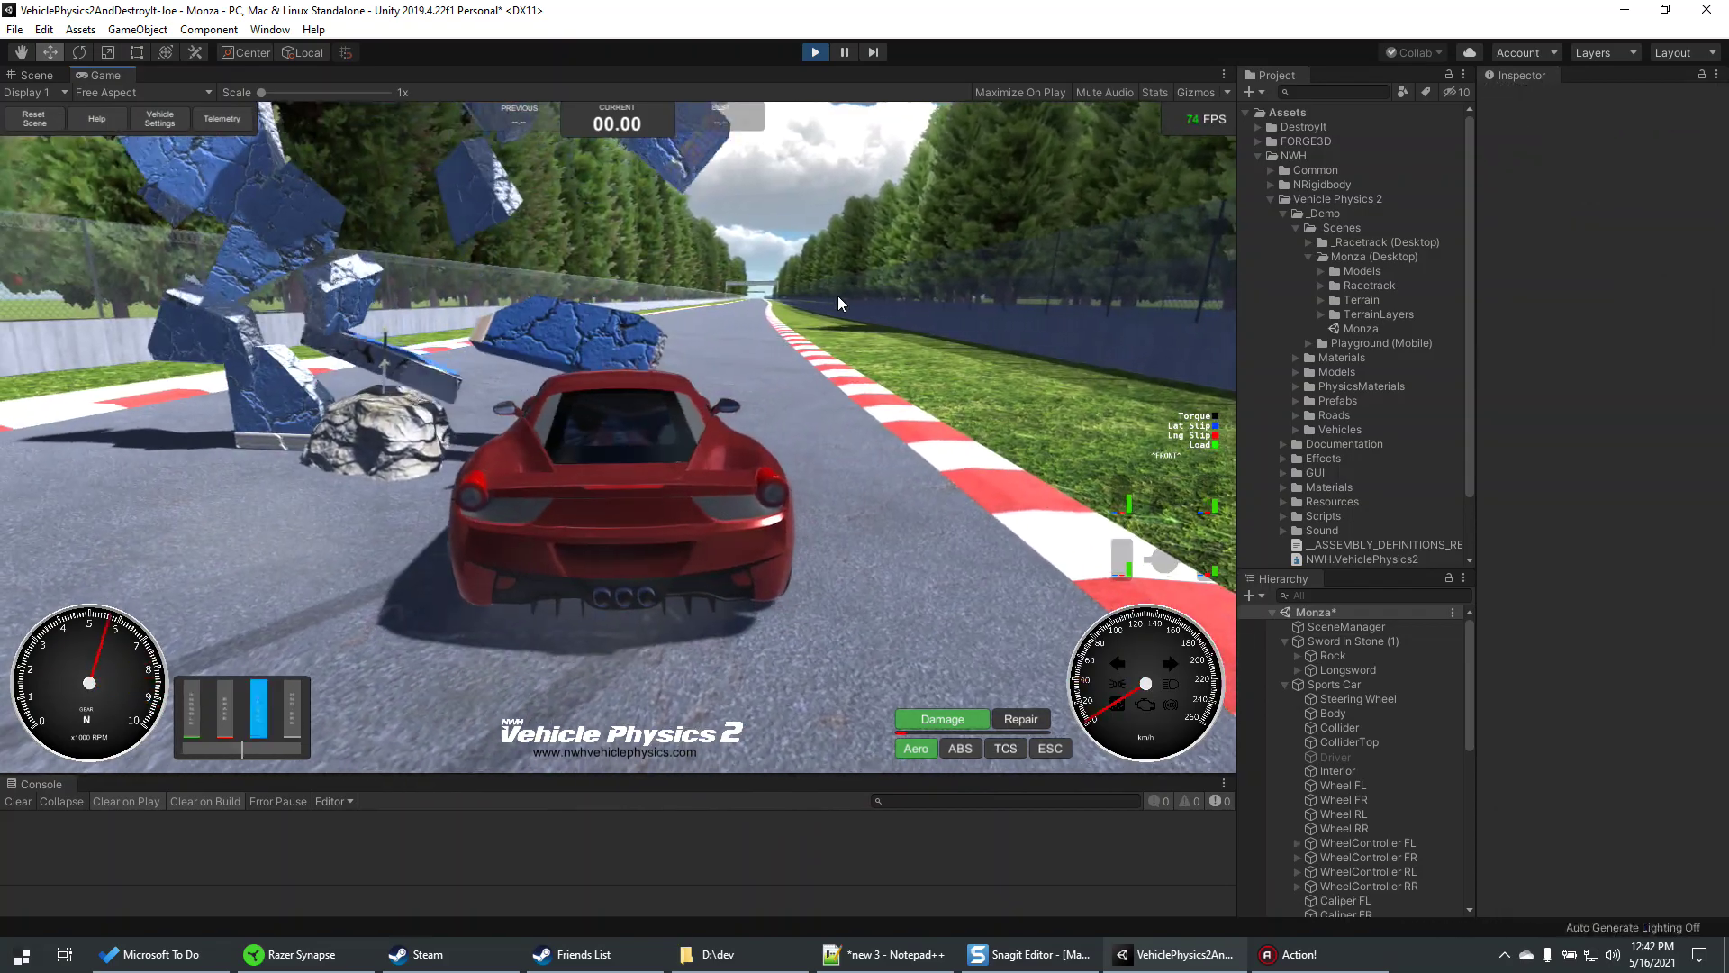
pyautogui.press('w')
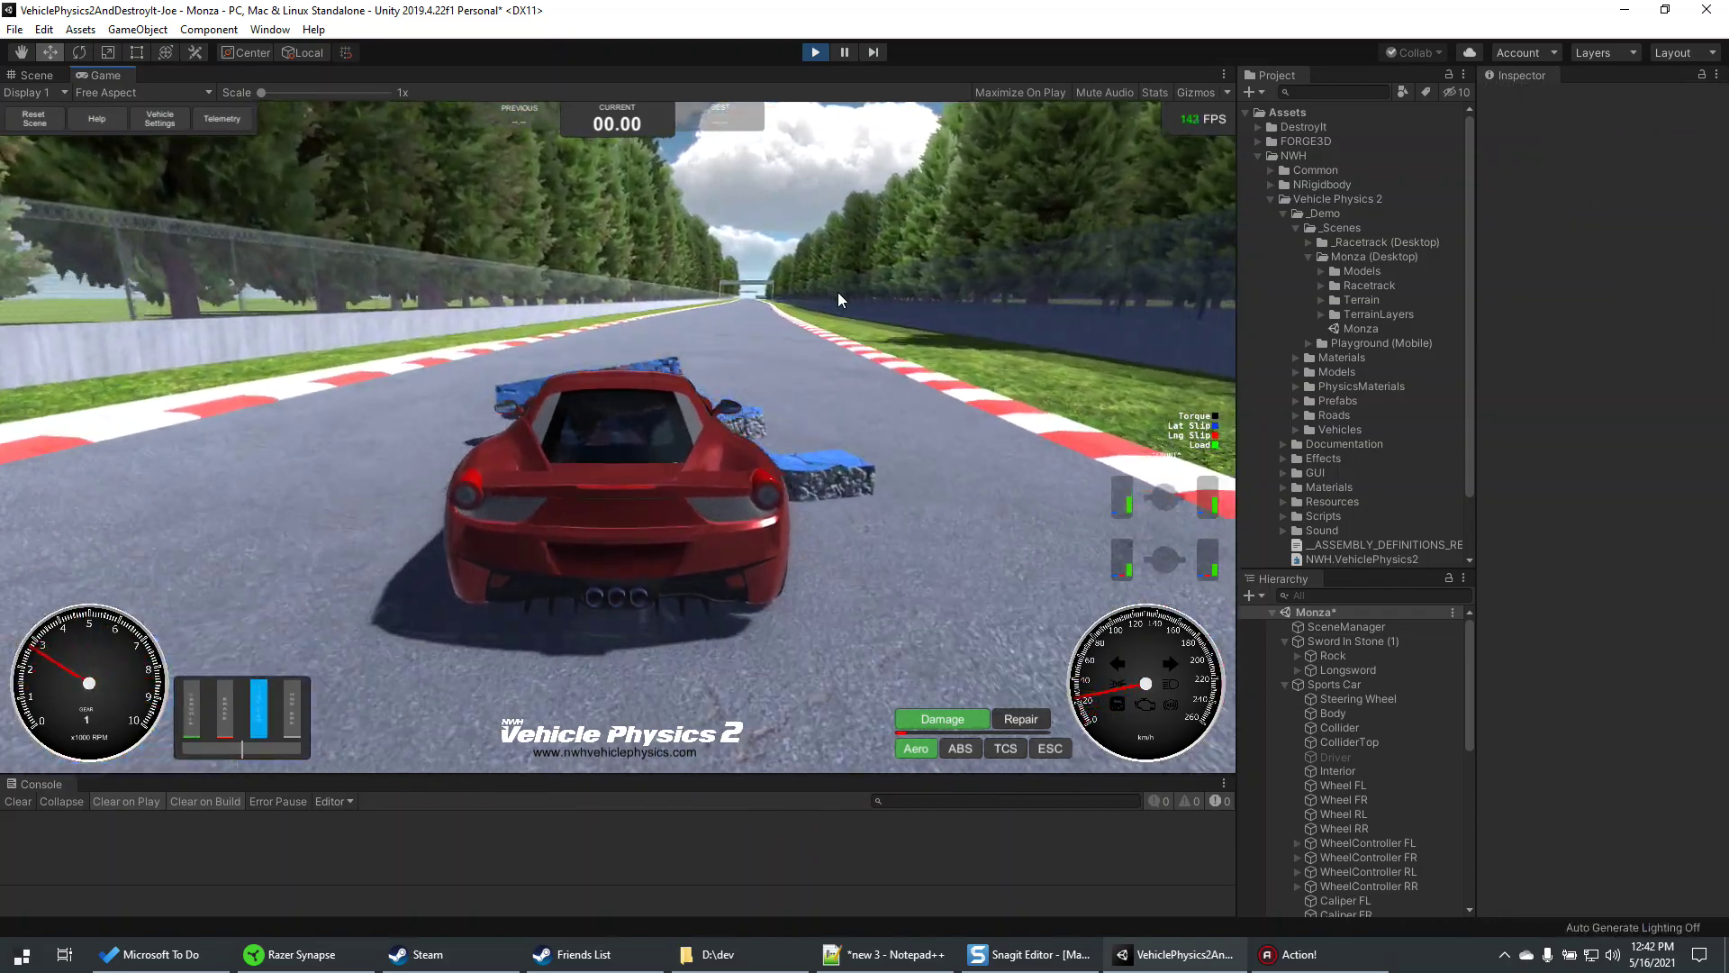
pyautogui.press('d')
pyautogui.press('a')
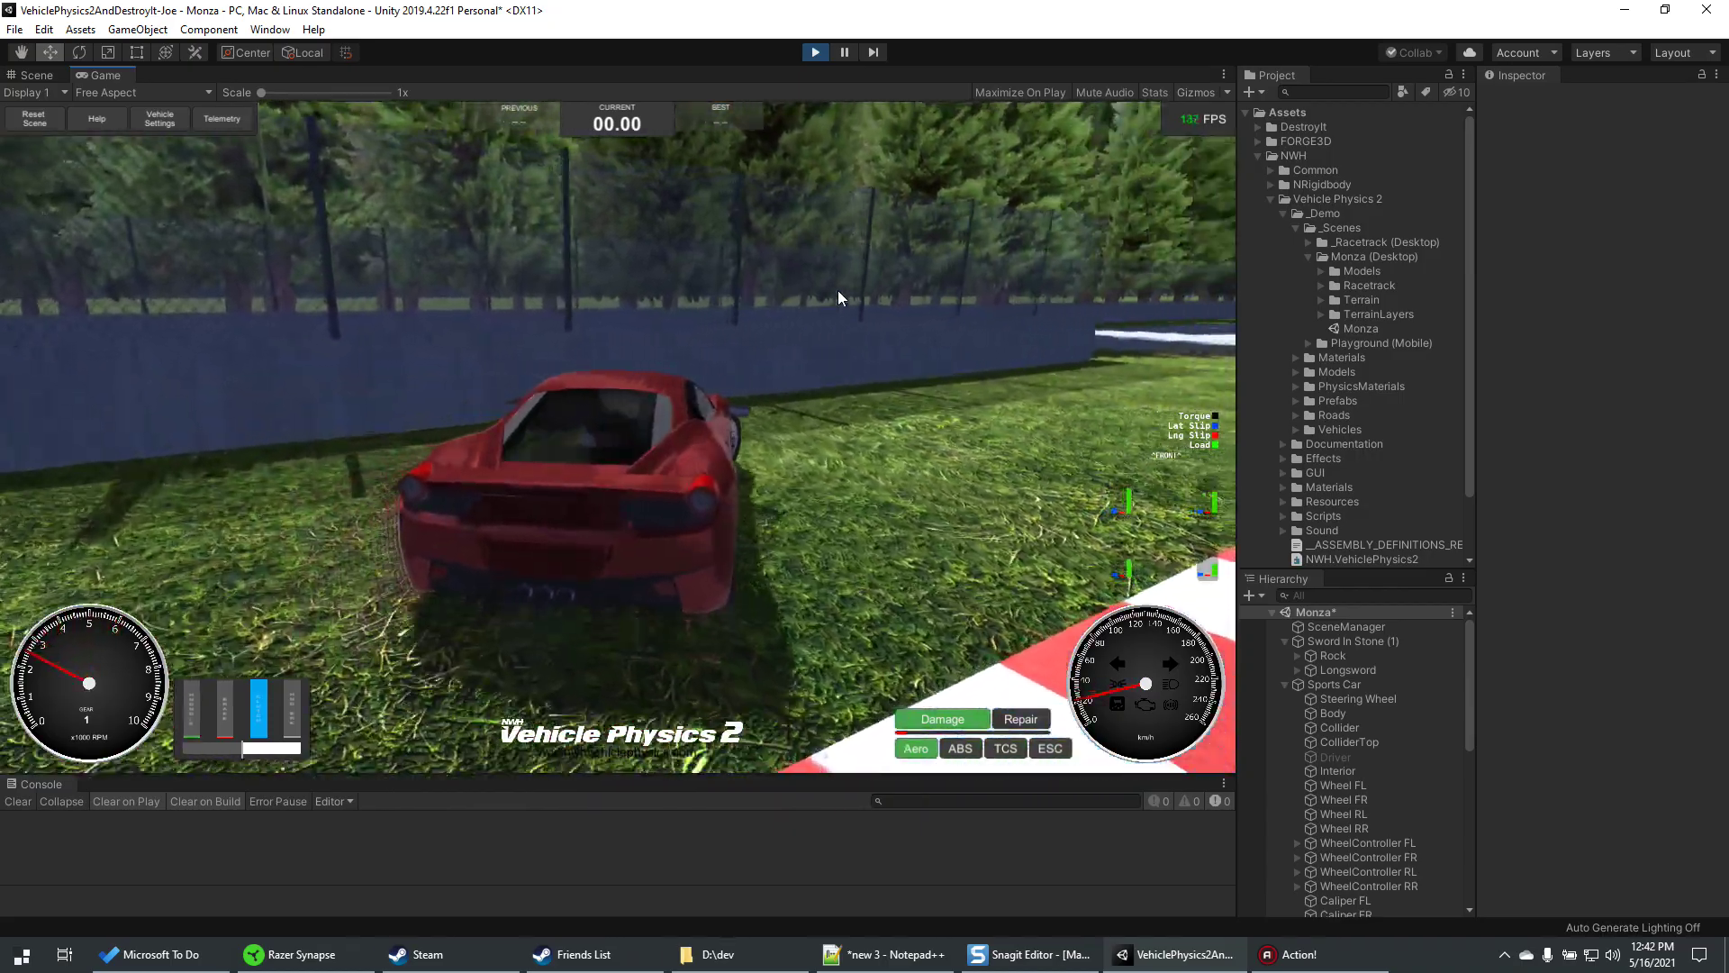
pyautogui.press('w')
pyautogui.press('w')
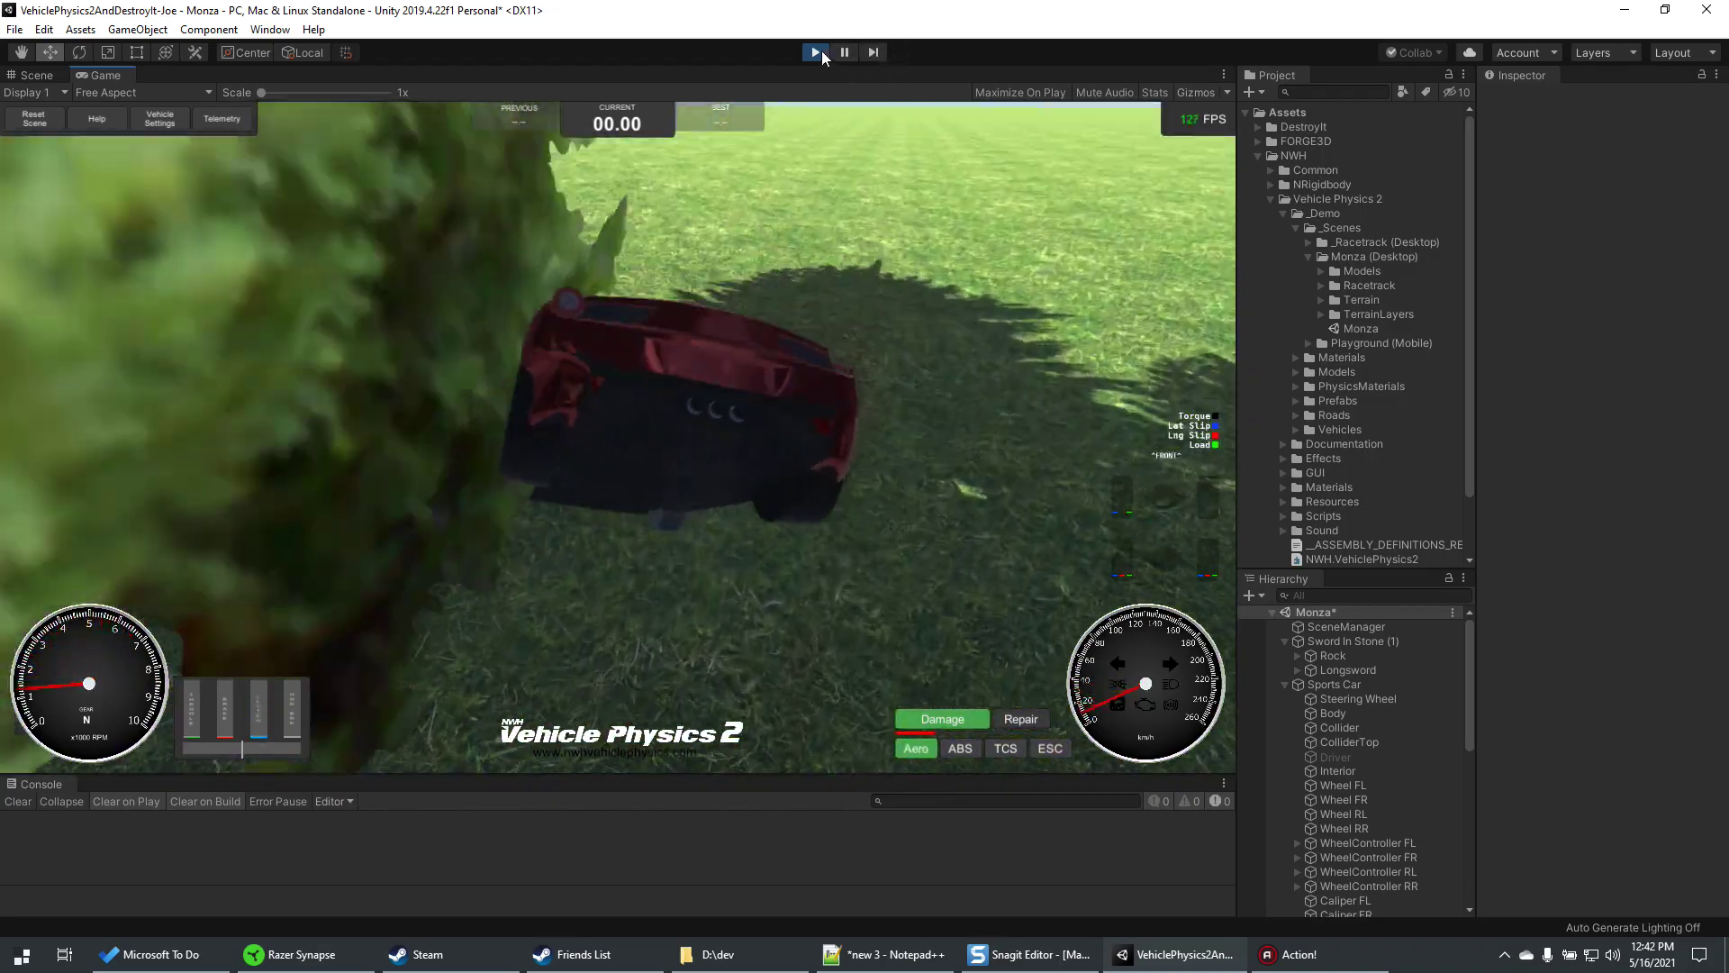
pyautogui.click(816, 52)
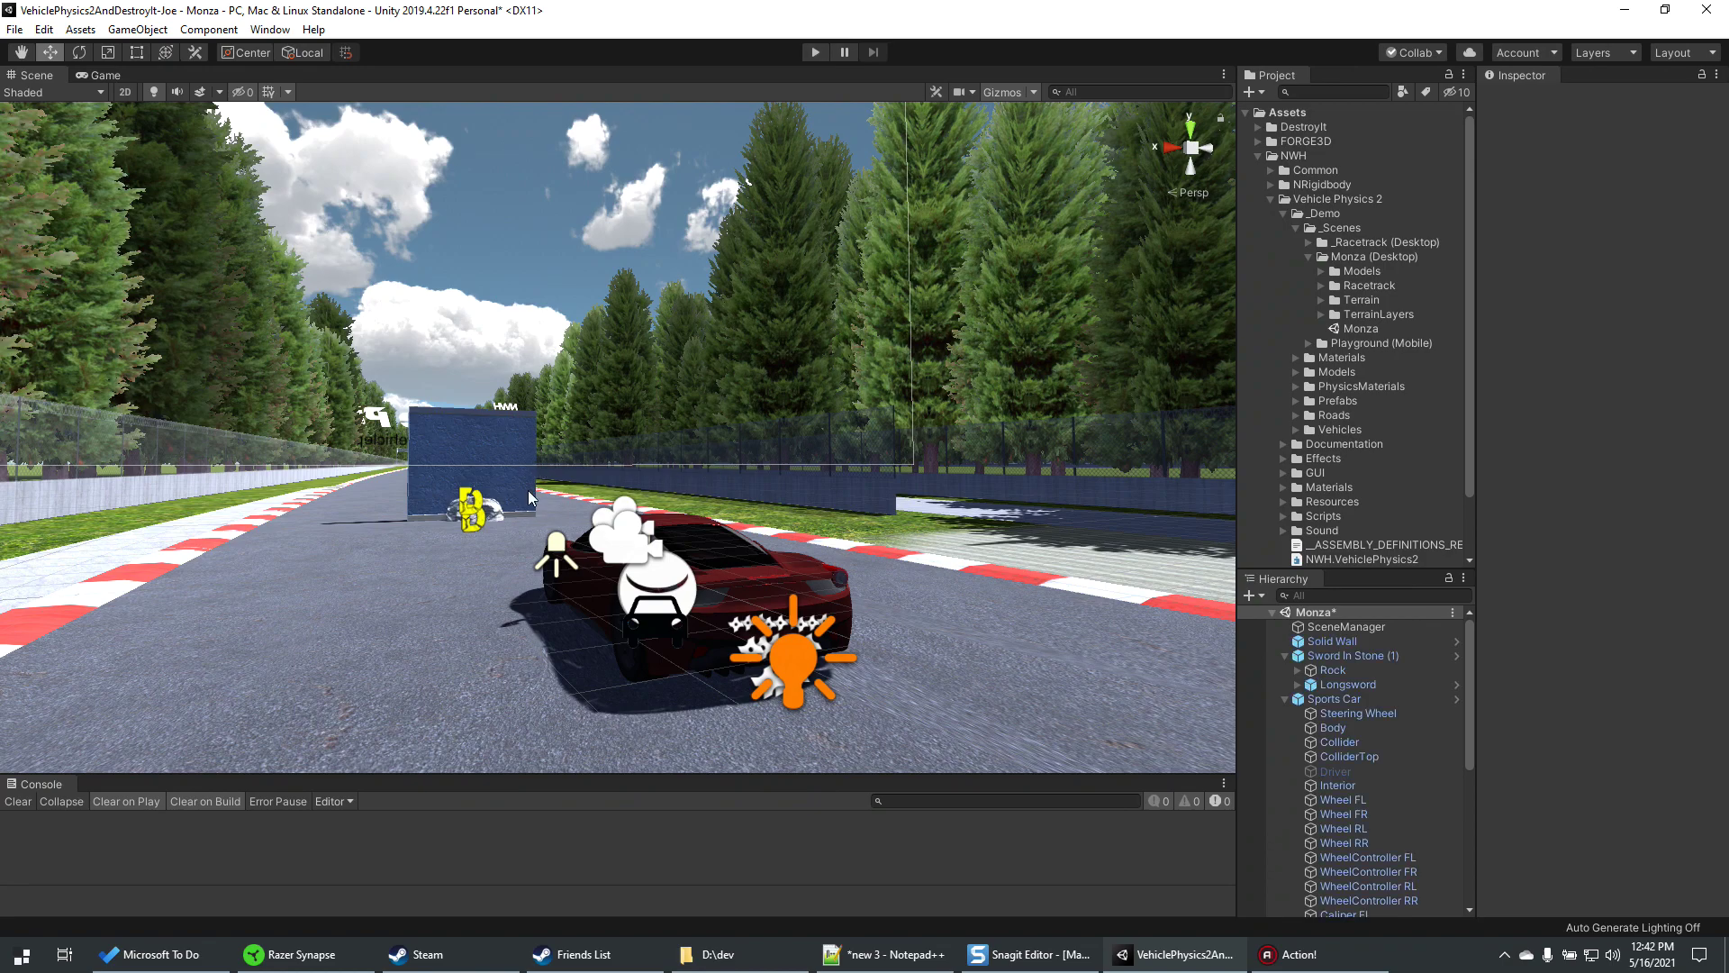
# - Set the Rigidbody mass of Sword In Stone (1) to 0.1
pyautogui.click(488, 508)
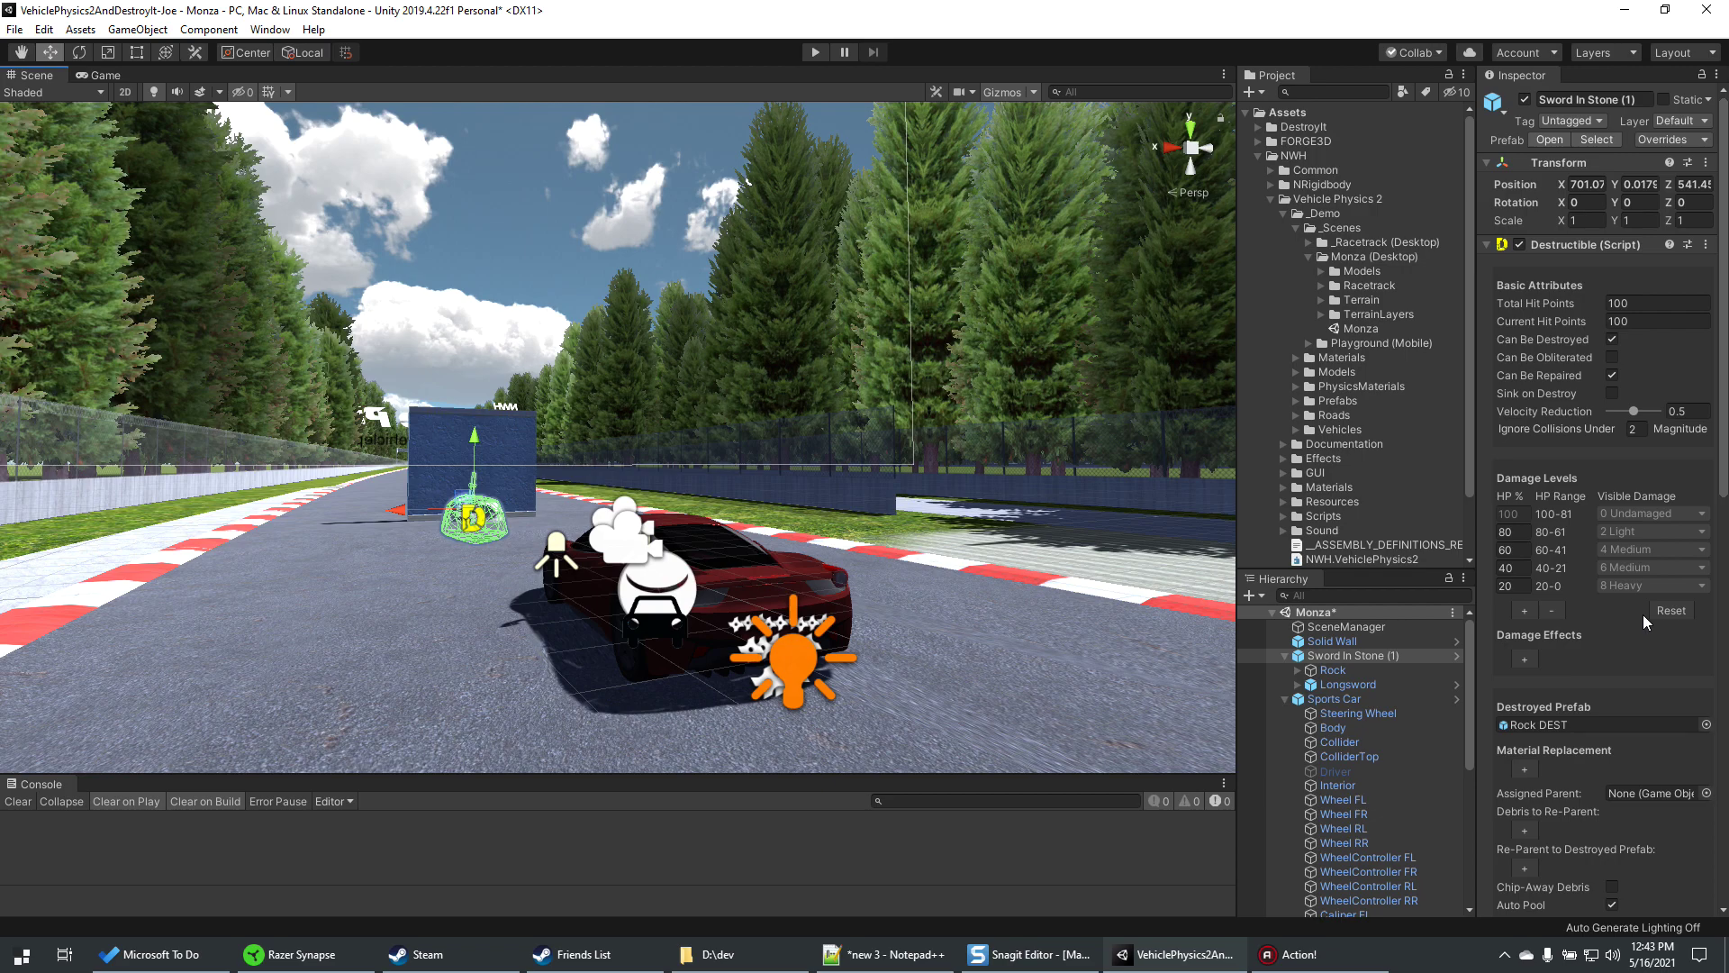
pyautogui.scroll(-6, 1643, 615)
pyautogui.scroll(-3, 1641, 610)
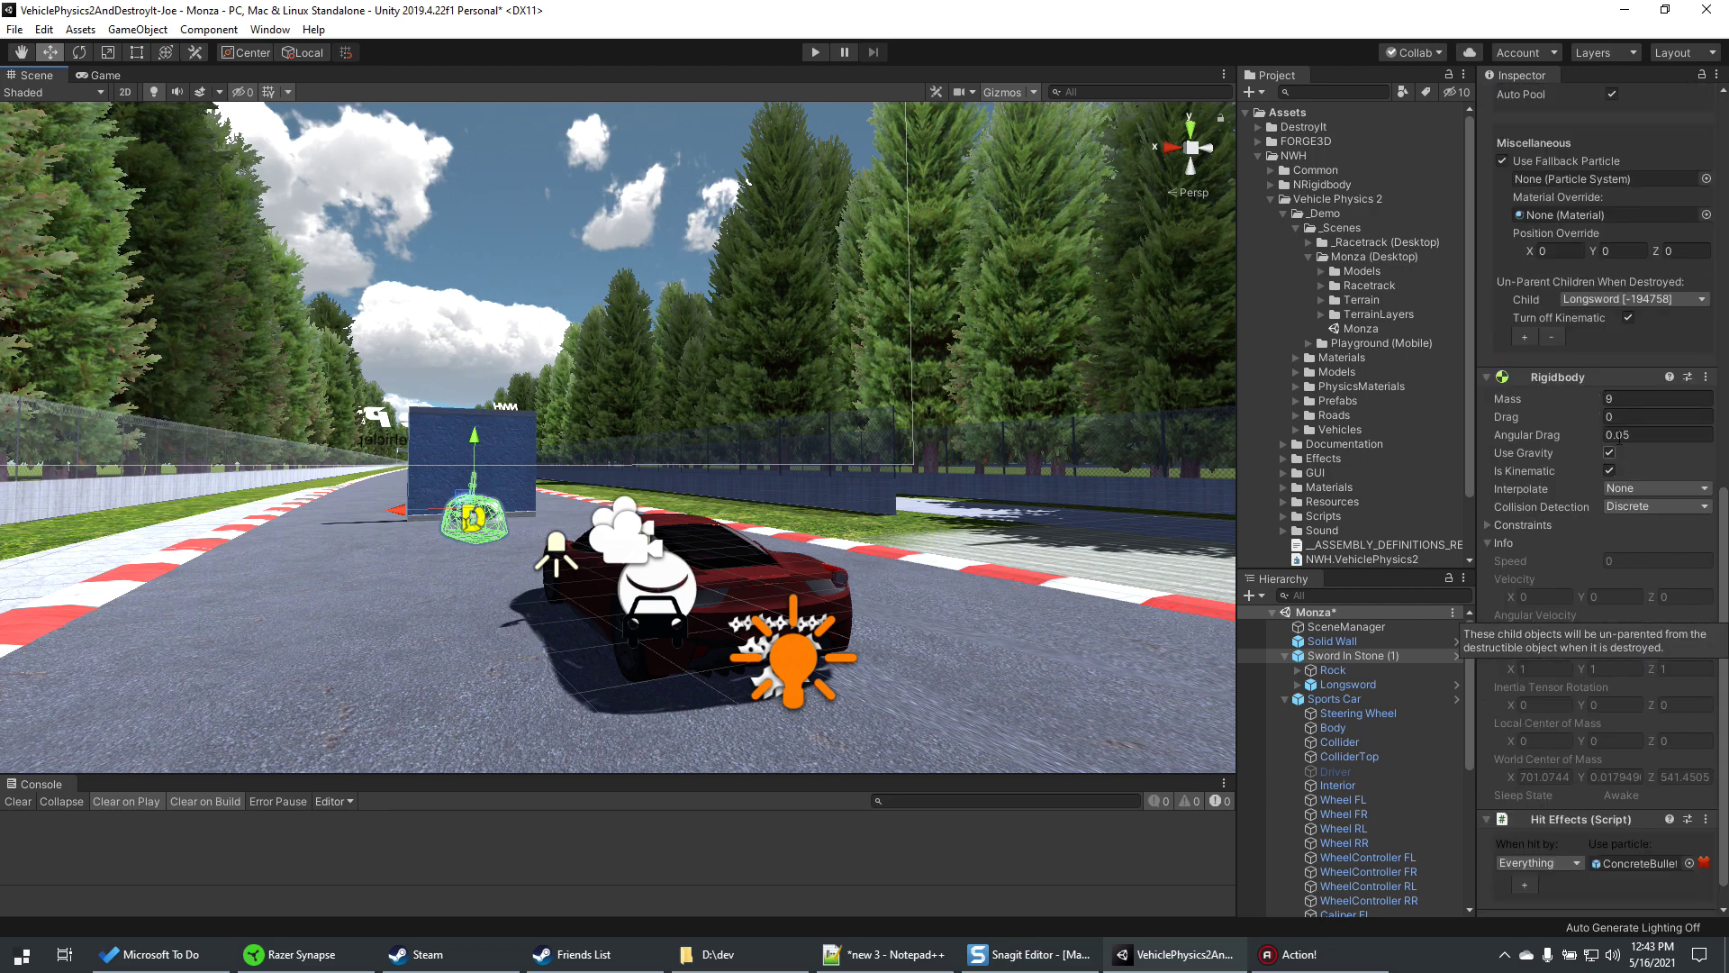
pyautogui.click(1628, 398)
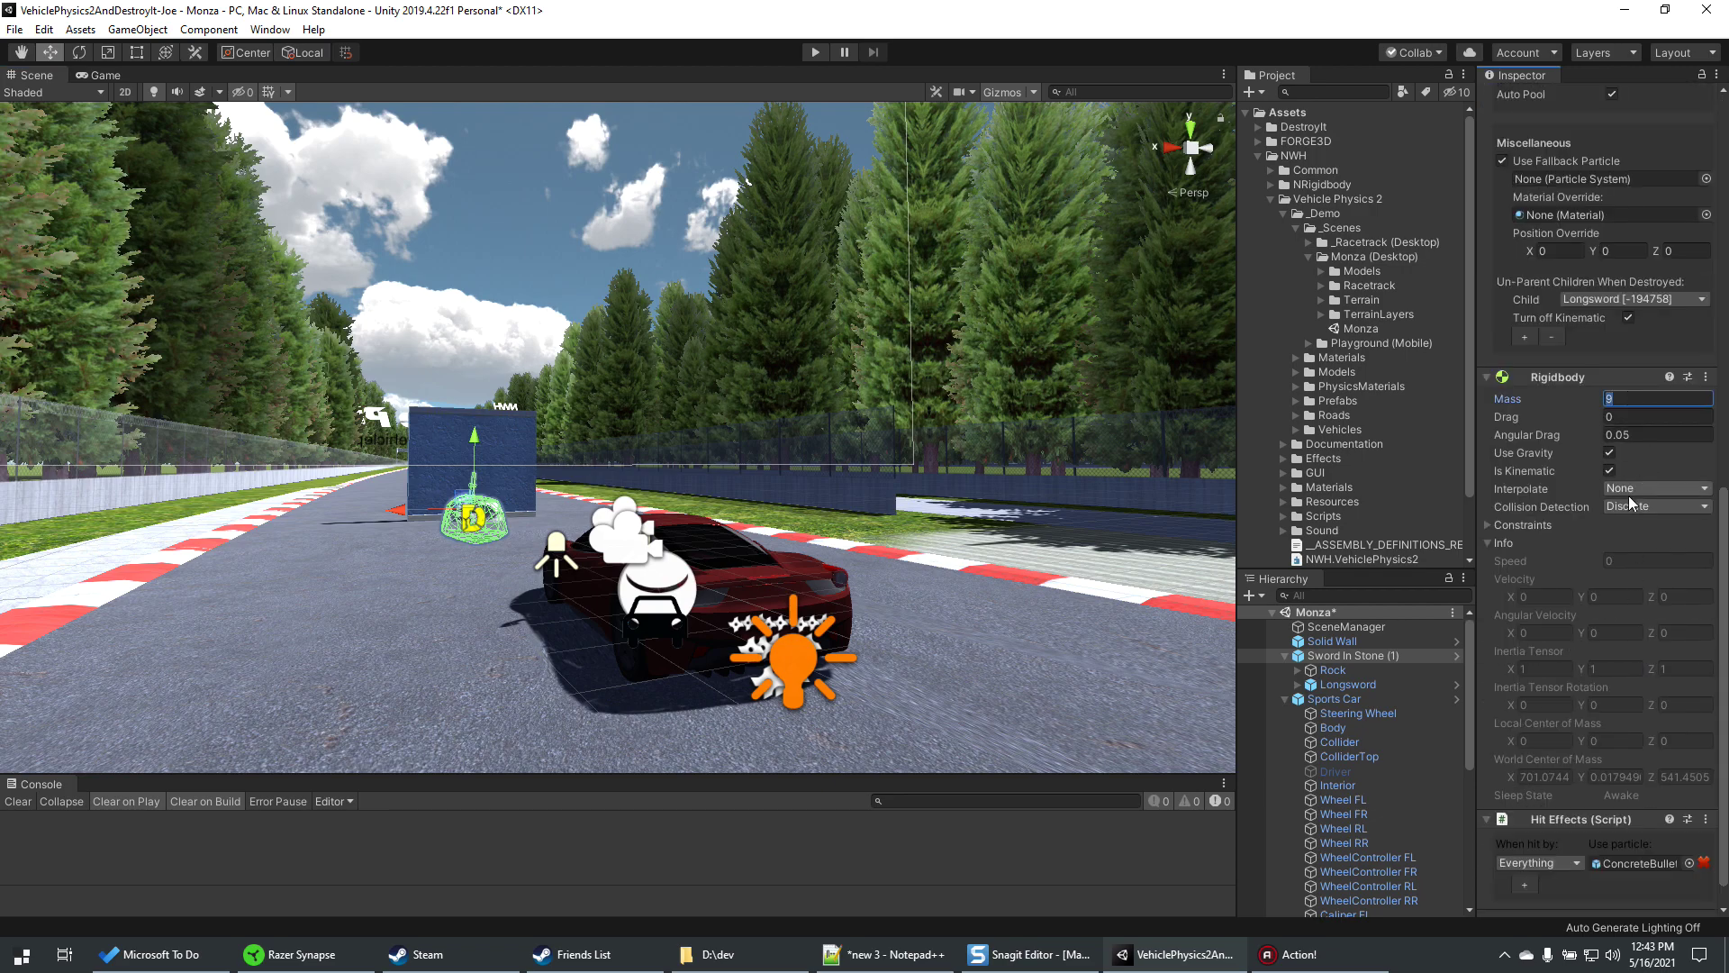
pyautogui.write('1')
pyautogui.press('BackSpace')
pyautogui.write('.1')
# - Run the scene to test the car's collision with the lighter rock and the wall, and stop the run
pyautogui.click(814, 54)
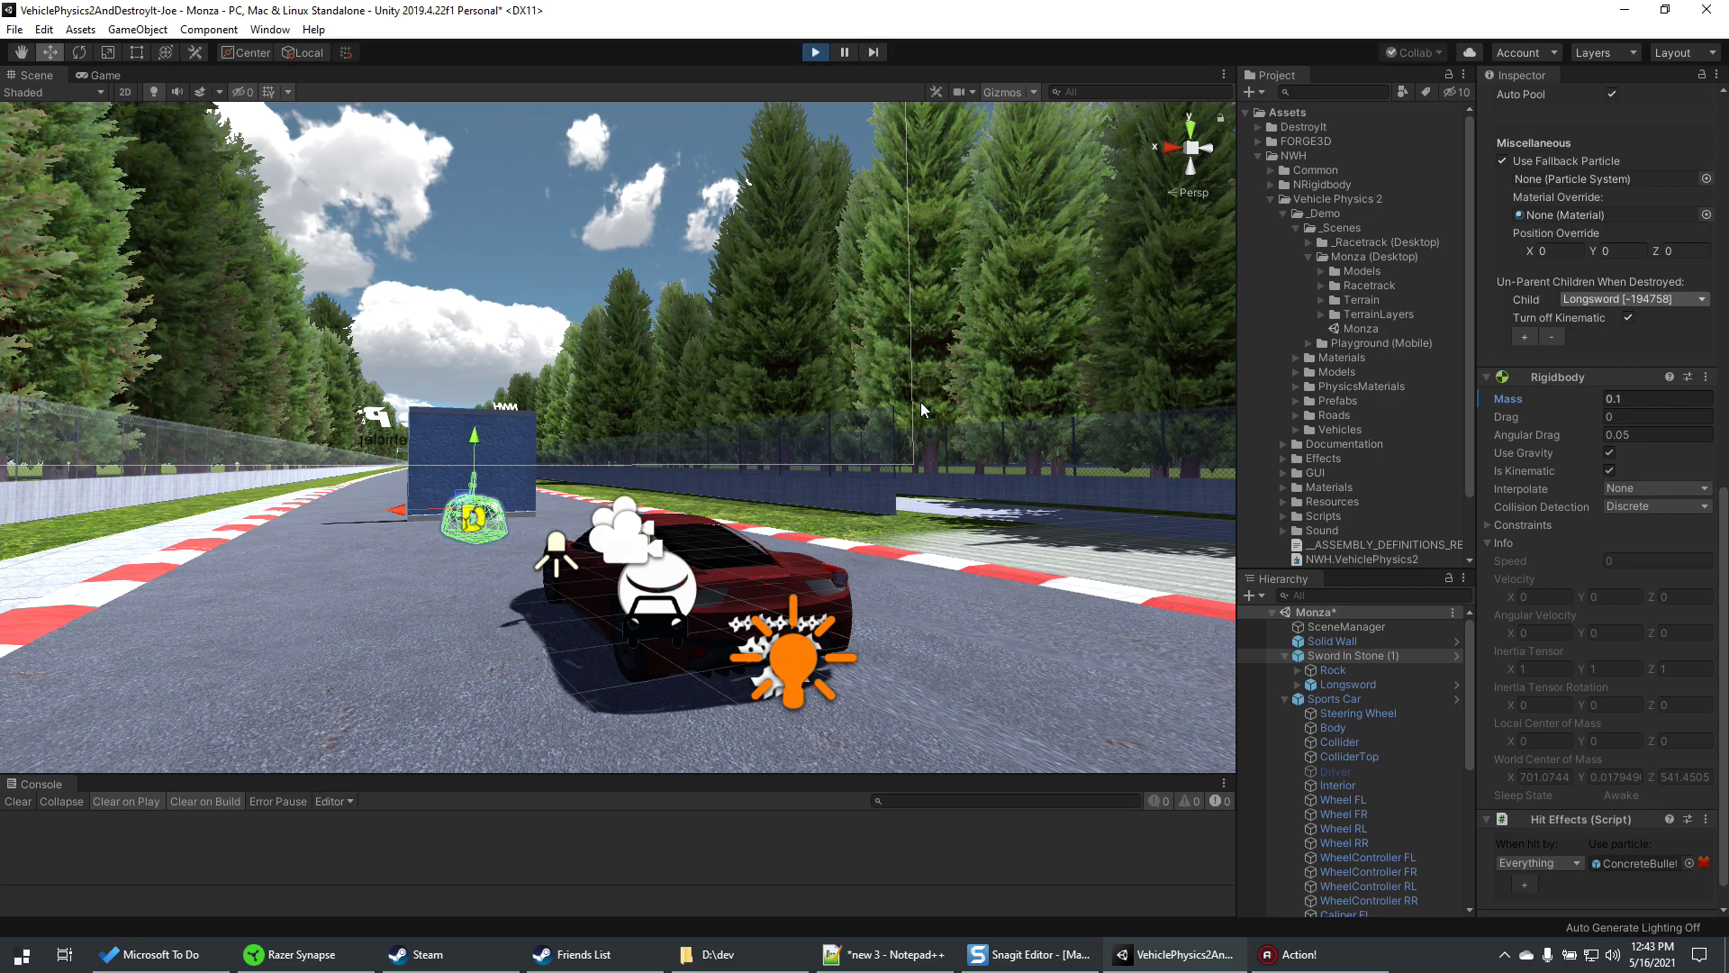
pyautogui.press('w')
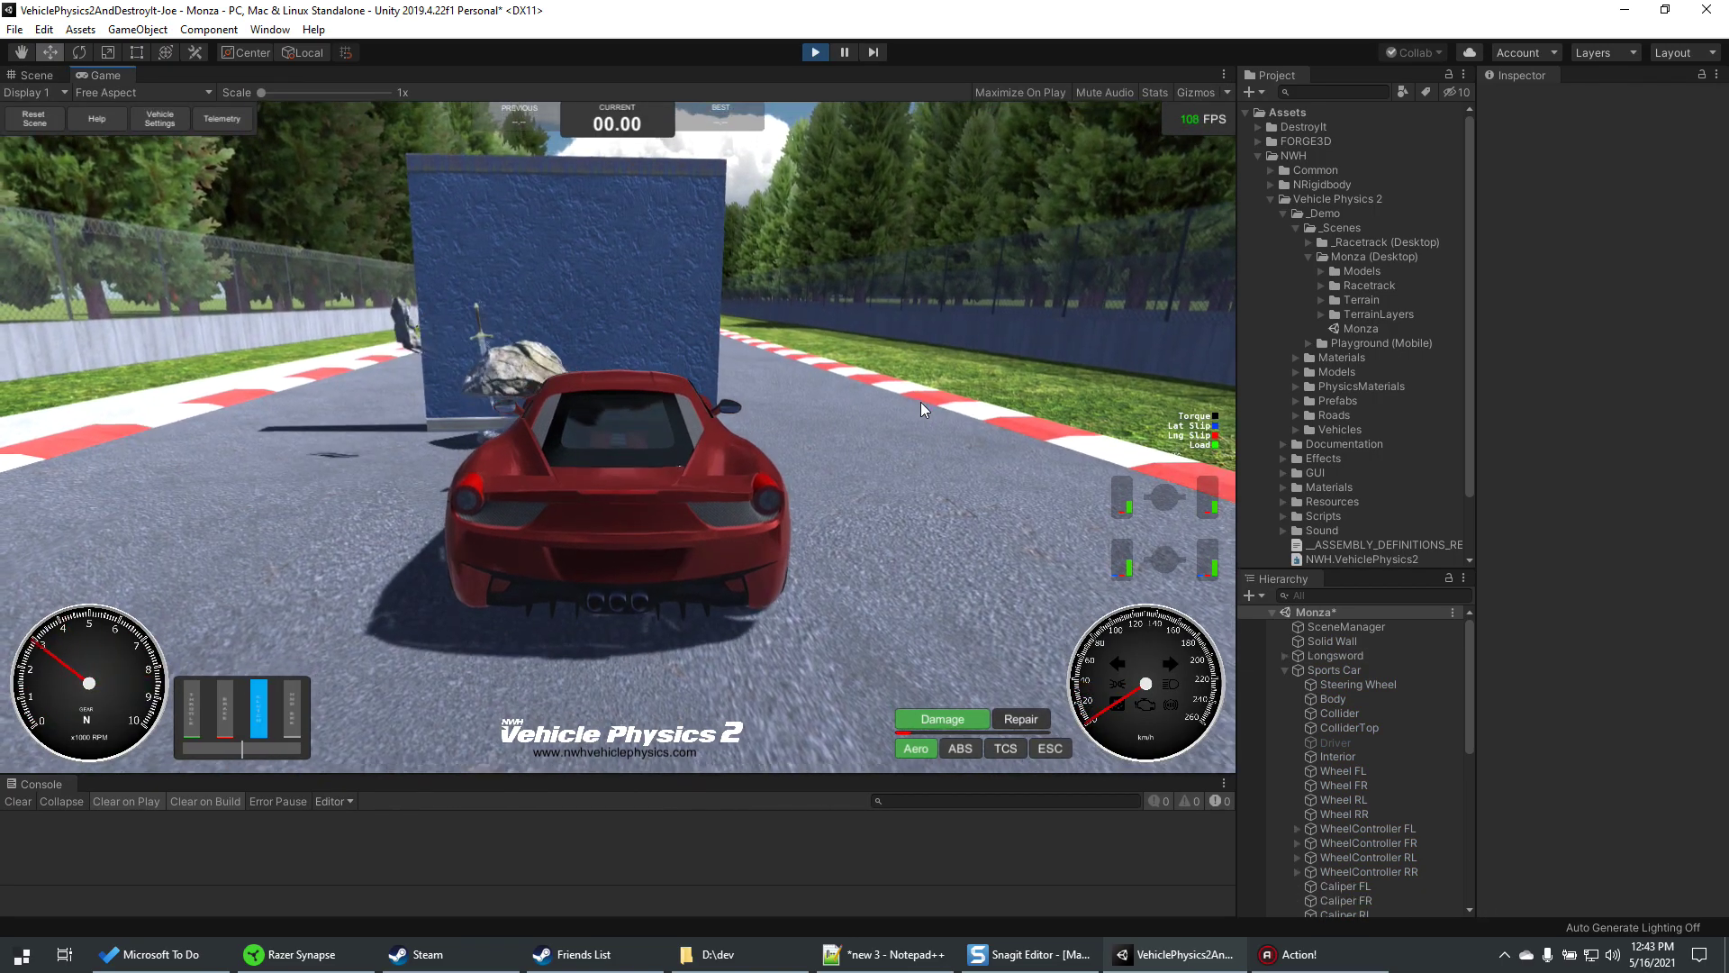
pyautogui.press('s')
pyautogui.press('w')
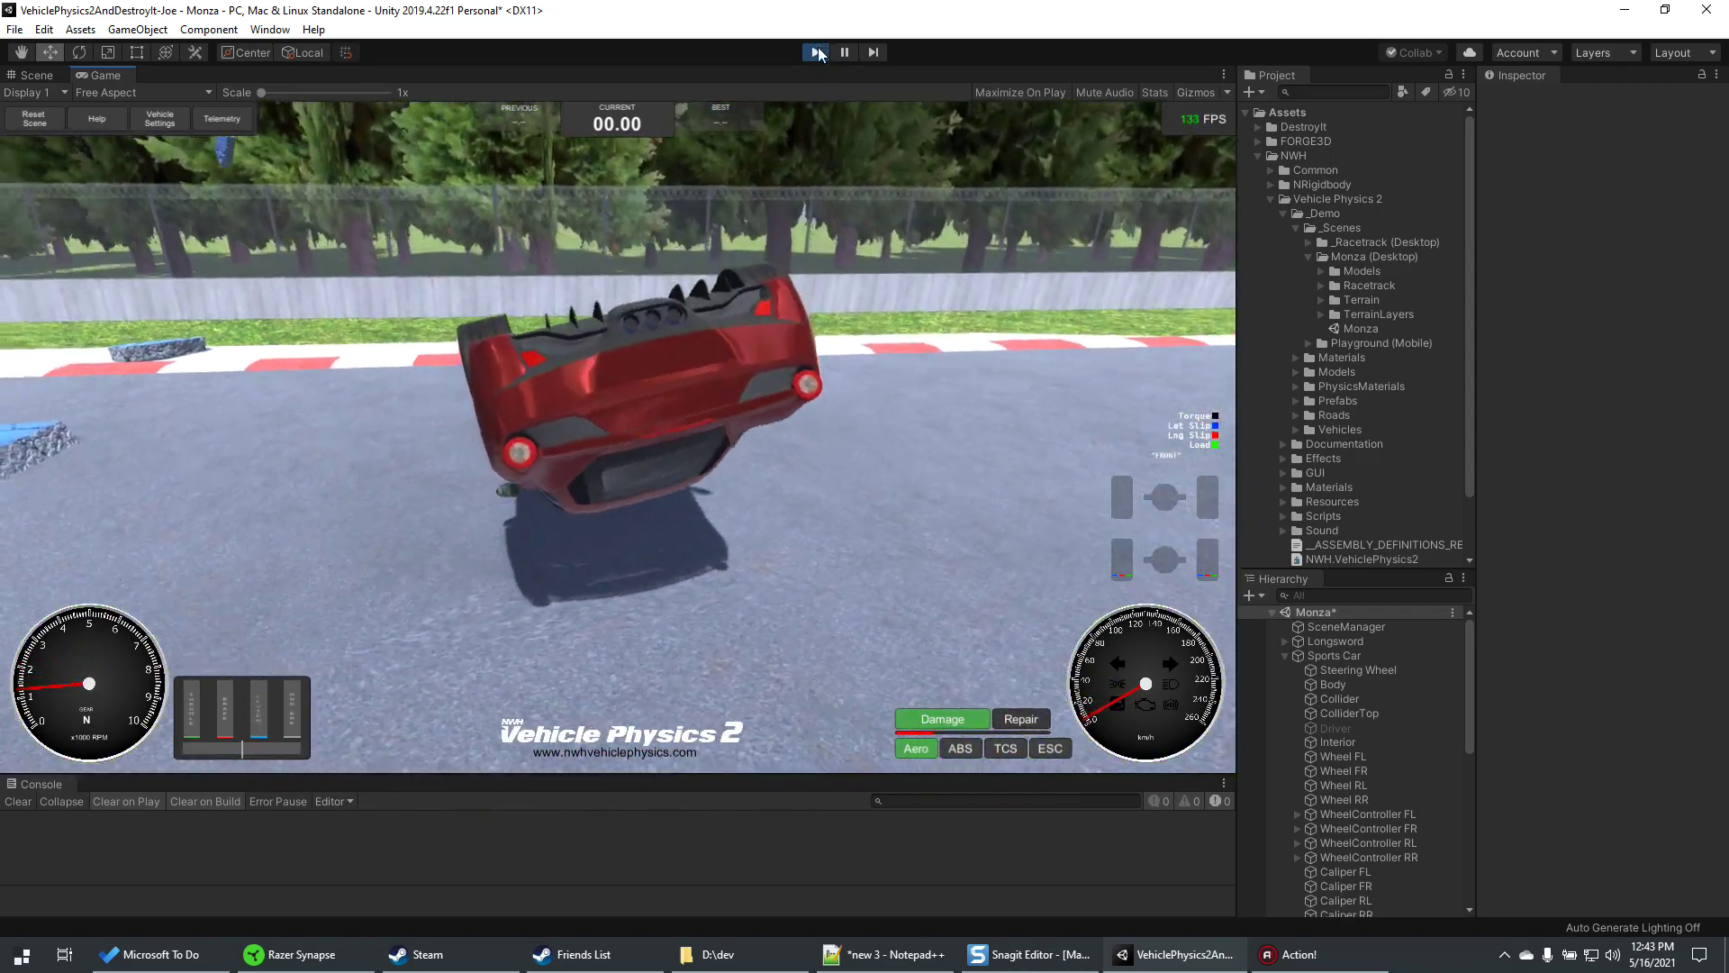
pyautogui.hotkey('ctrl', 'p')
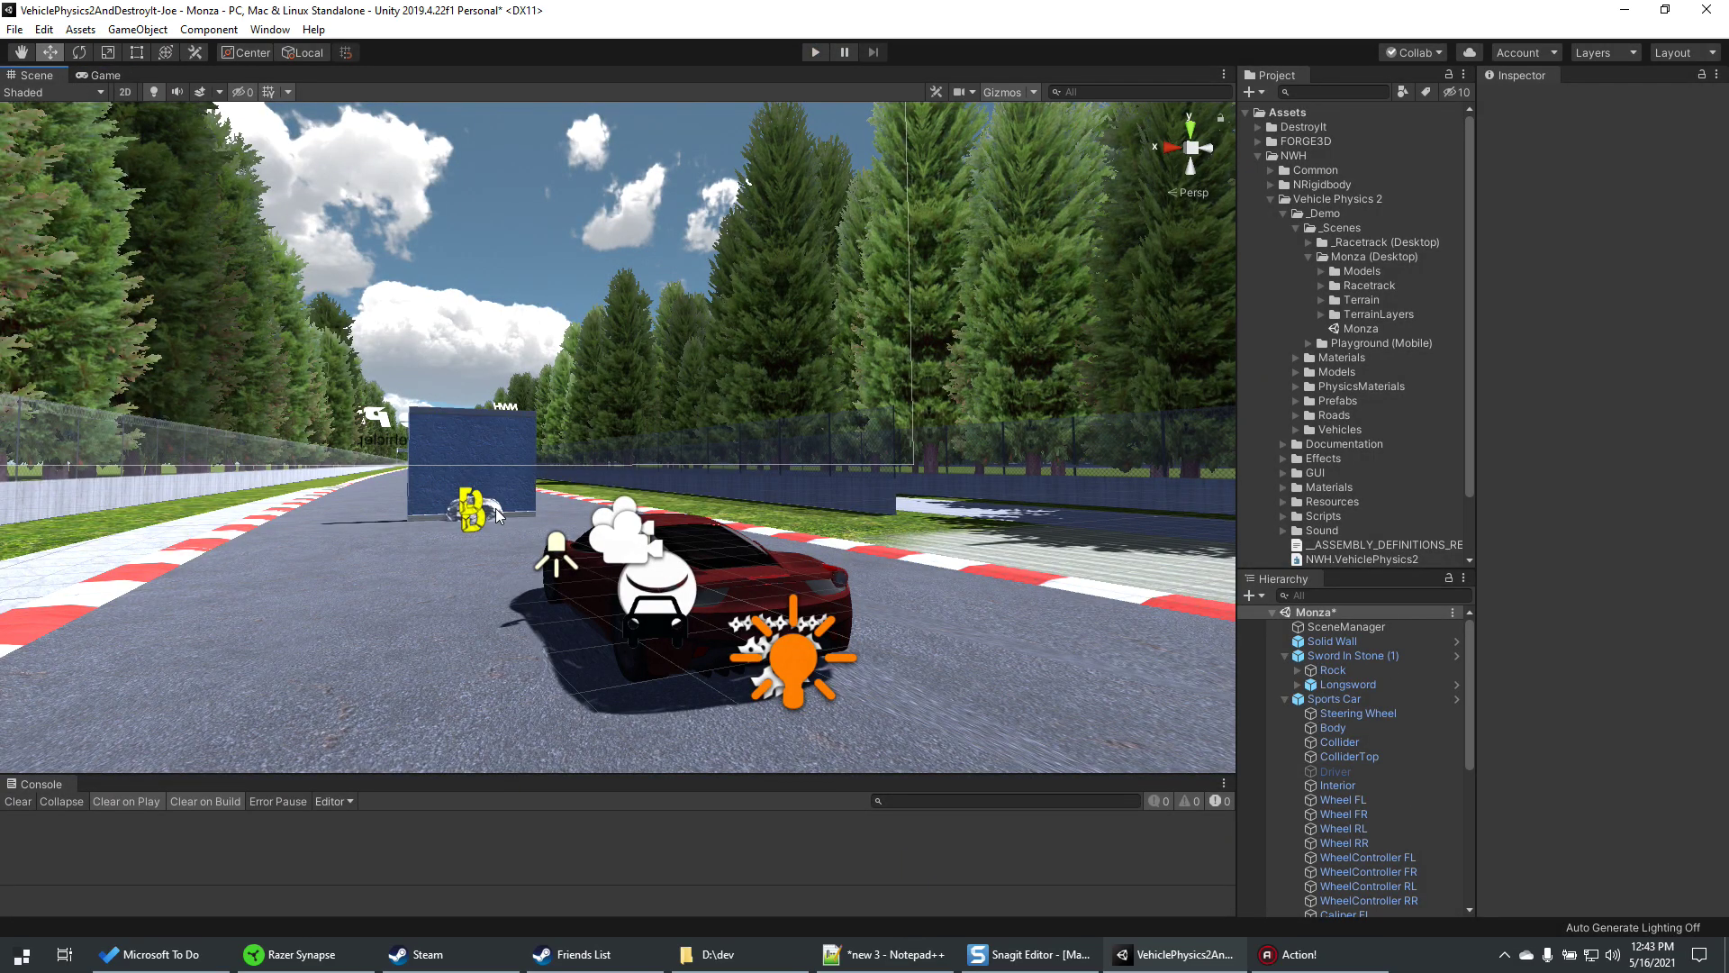
# - Review the Destructible and Rigidbody settings of Sword In Stone (1), and open its destroyed prefab, Rock DEST, for editing
pyautogui.click(496, 508)
pyautogui.click(1366, 656)
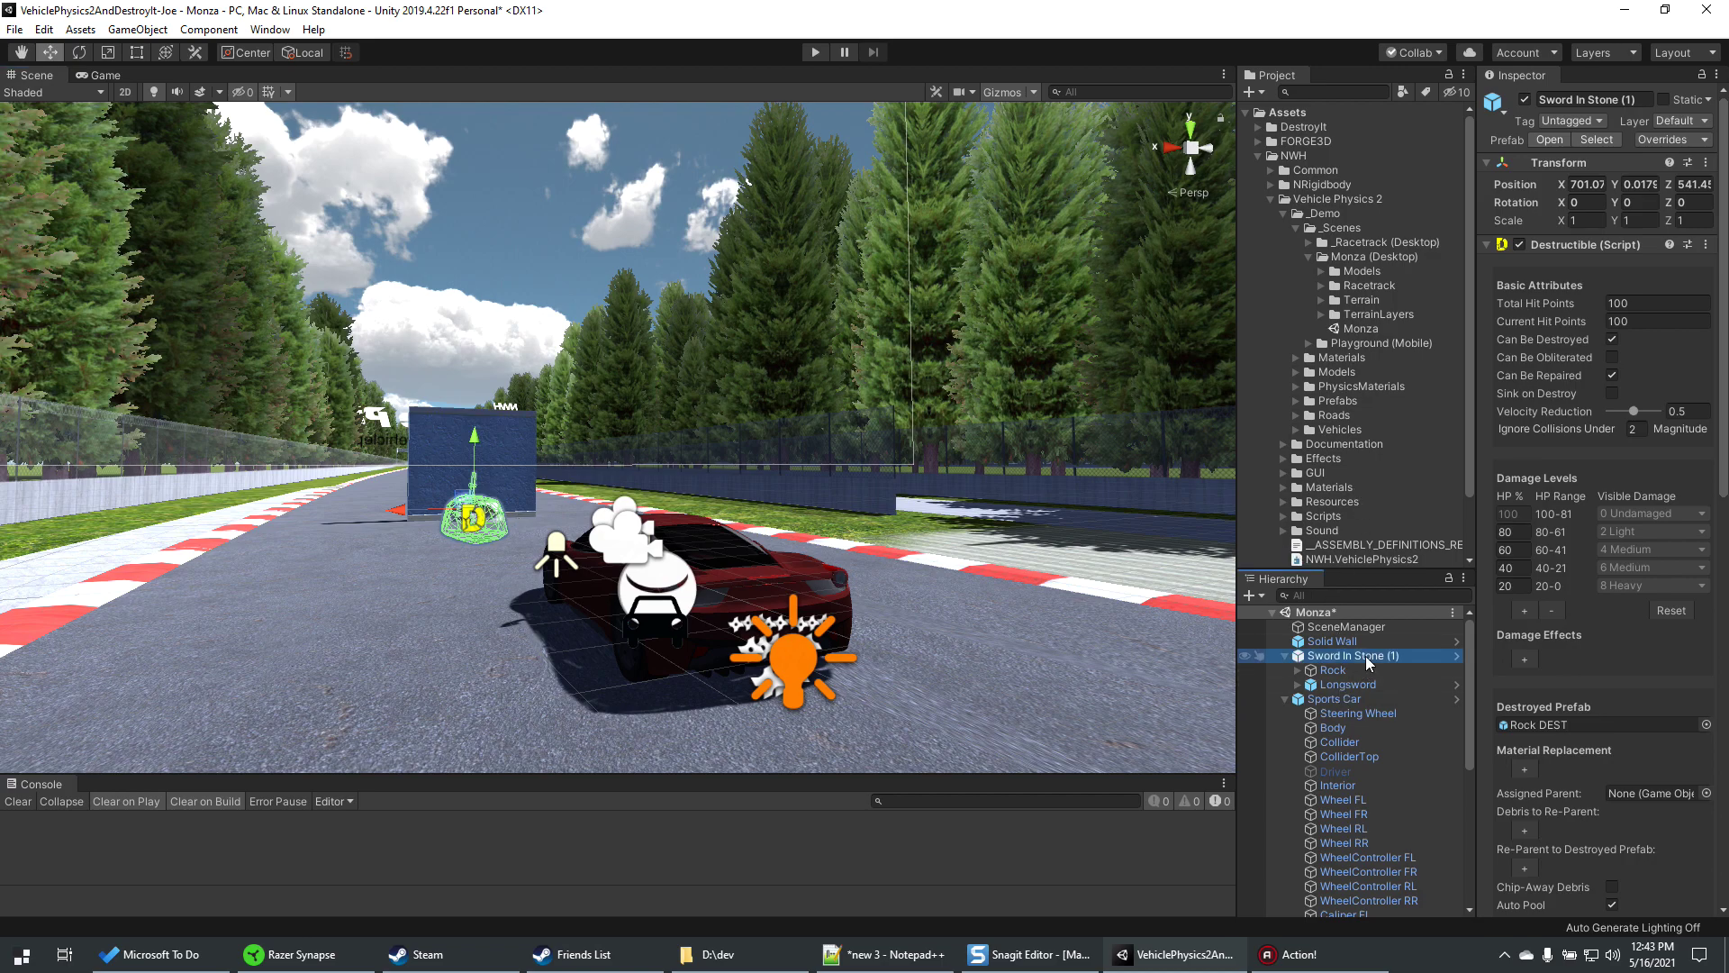
pyautogui.scroll(-10, 1662, 653)
pyautogui.scroll(5, 1657, 521)
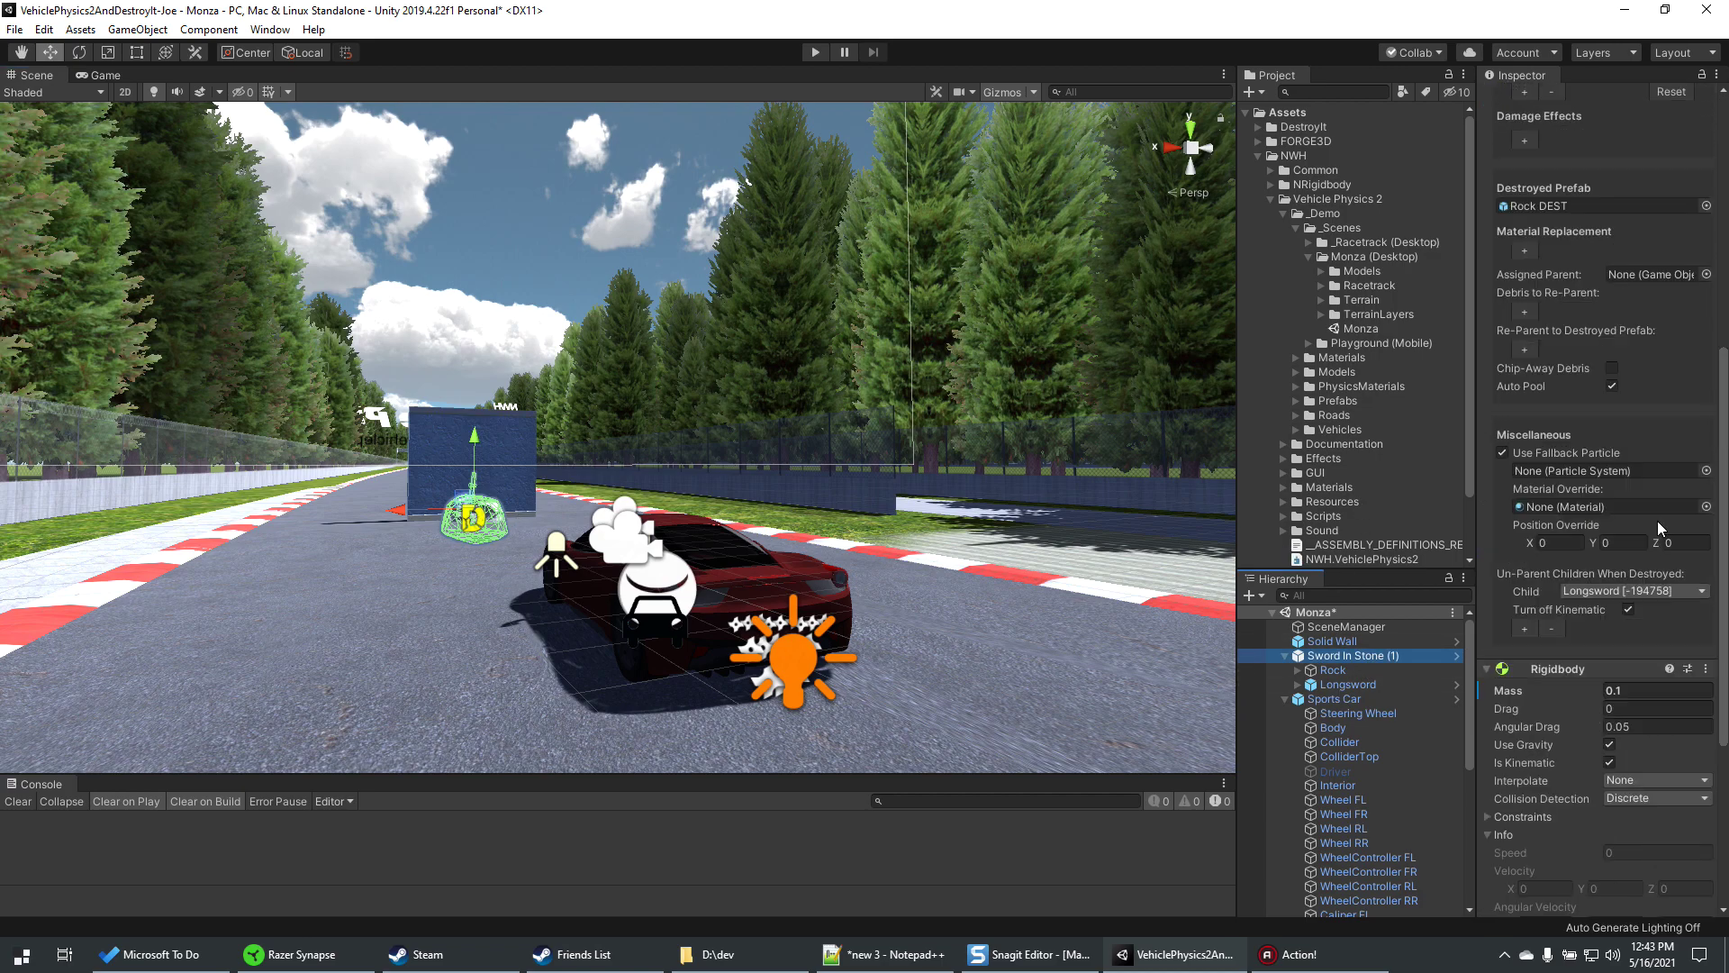
pyautogui.scroll(-5, 1657, 520)
pyautogui.scroll(14, 1655, 592)
pyautogui.click(1588, 529)
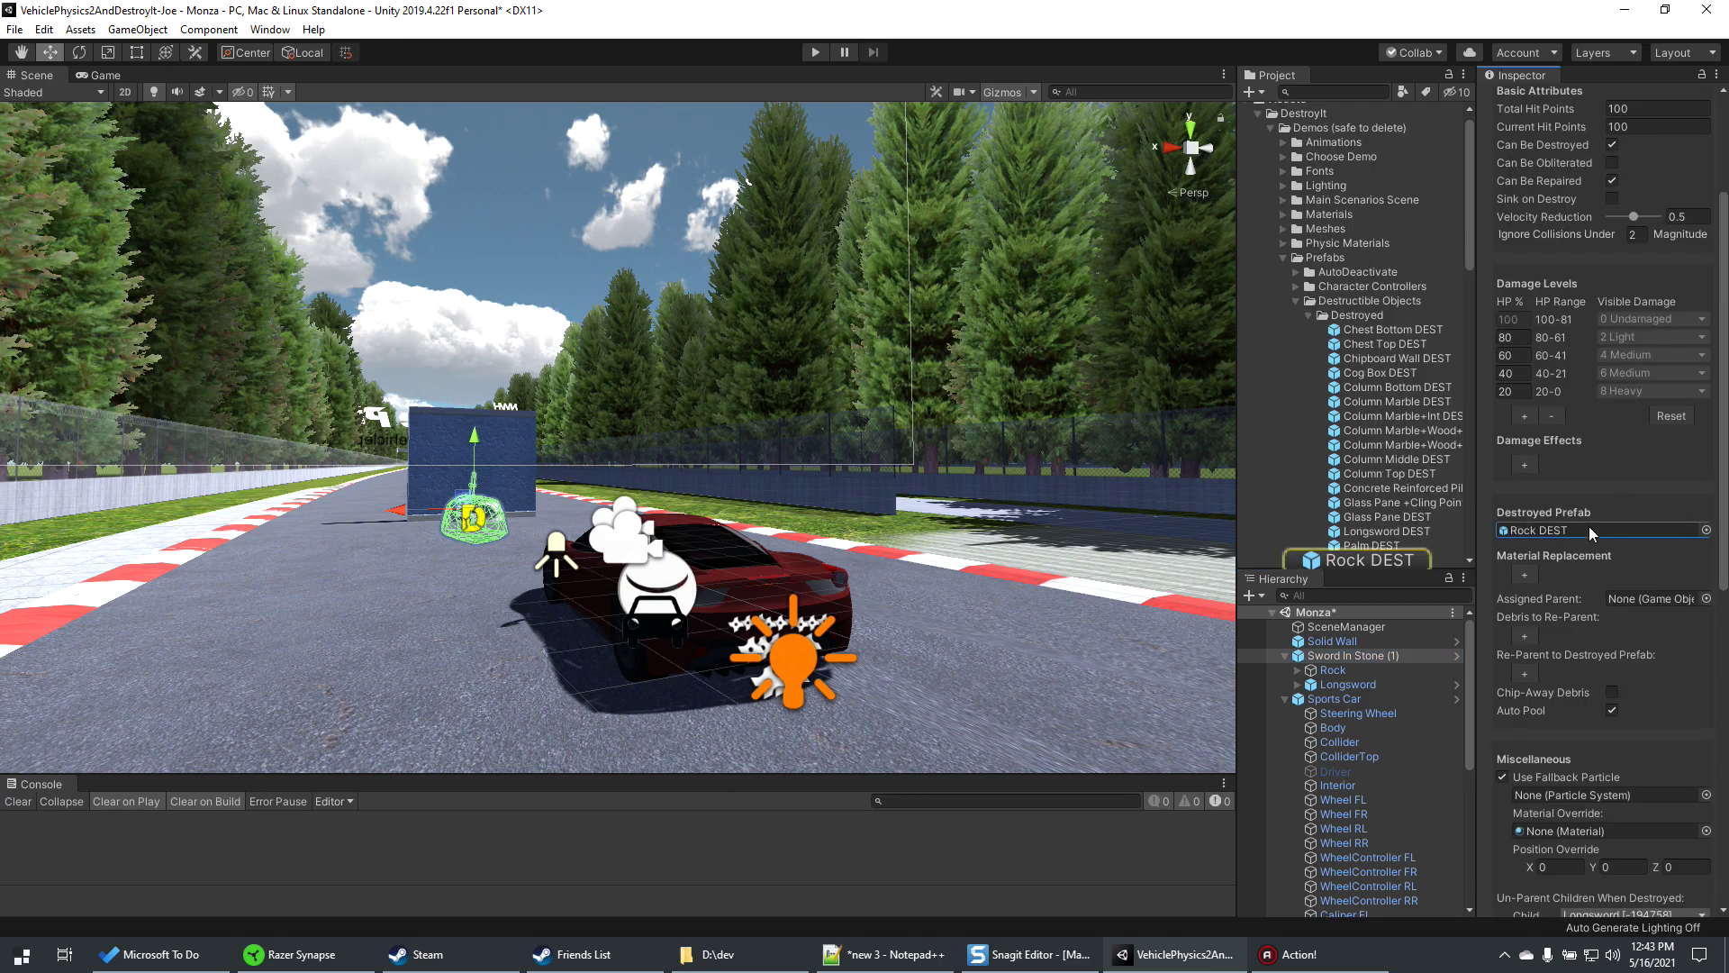
pyautogui.scroll(-1, 1337, 503)
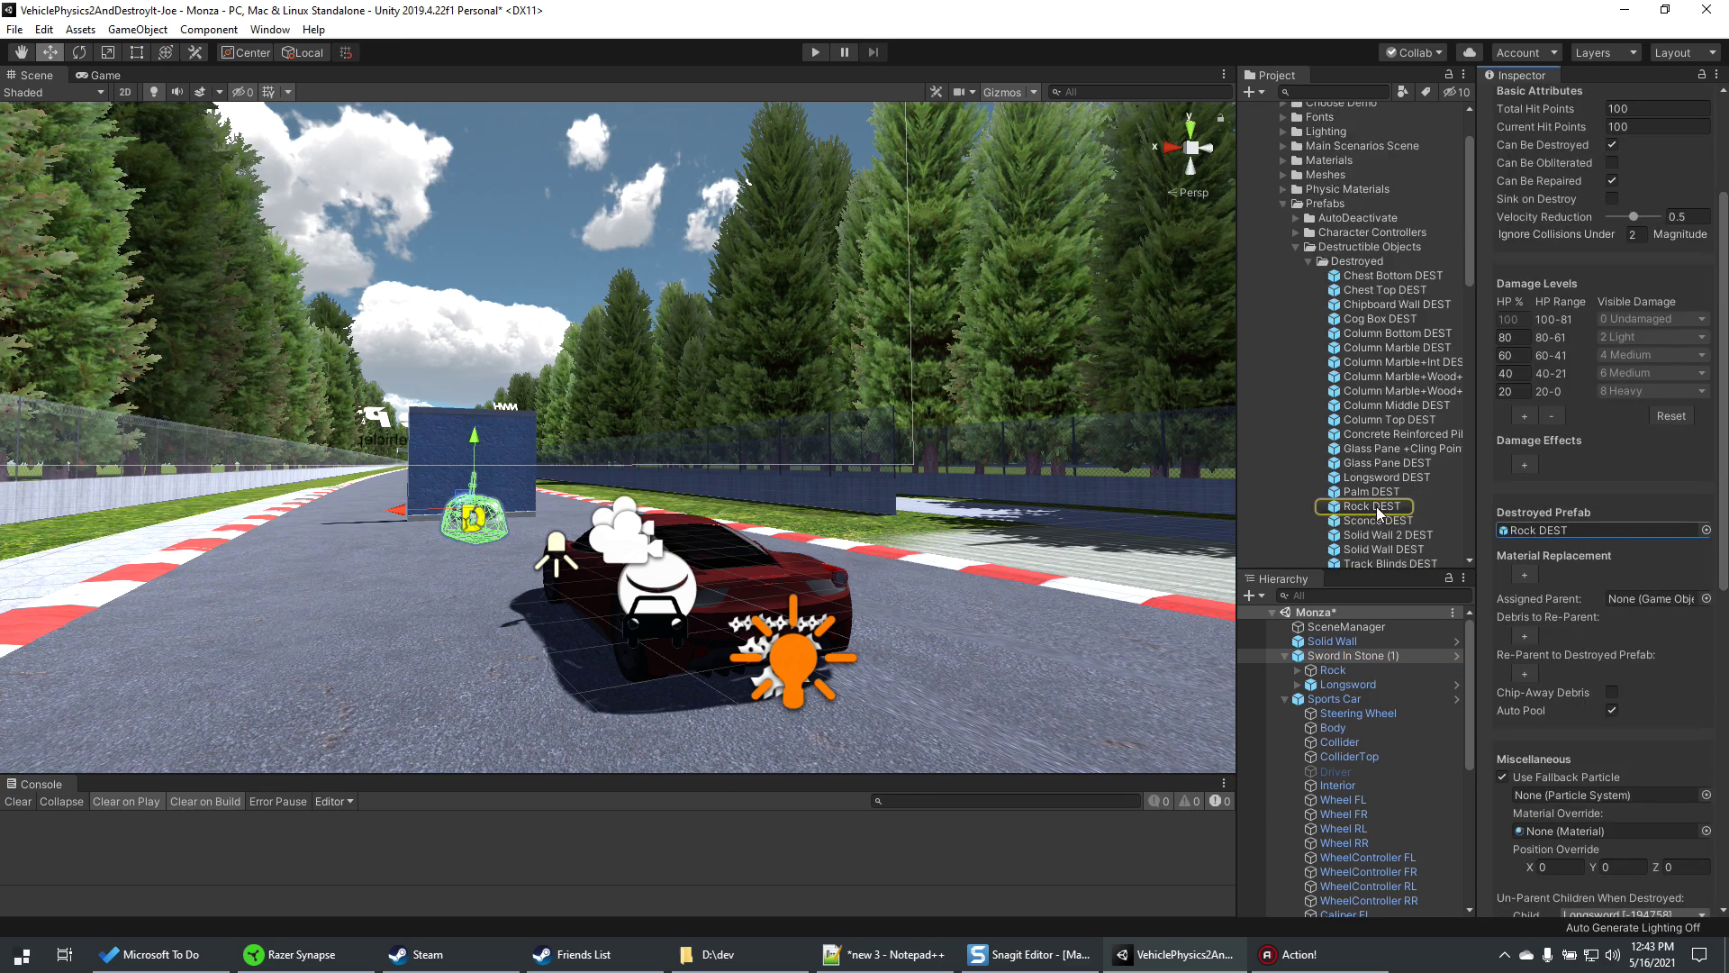
pyautogui.doubleClick(1378, 506)
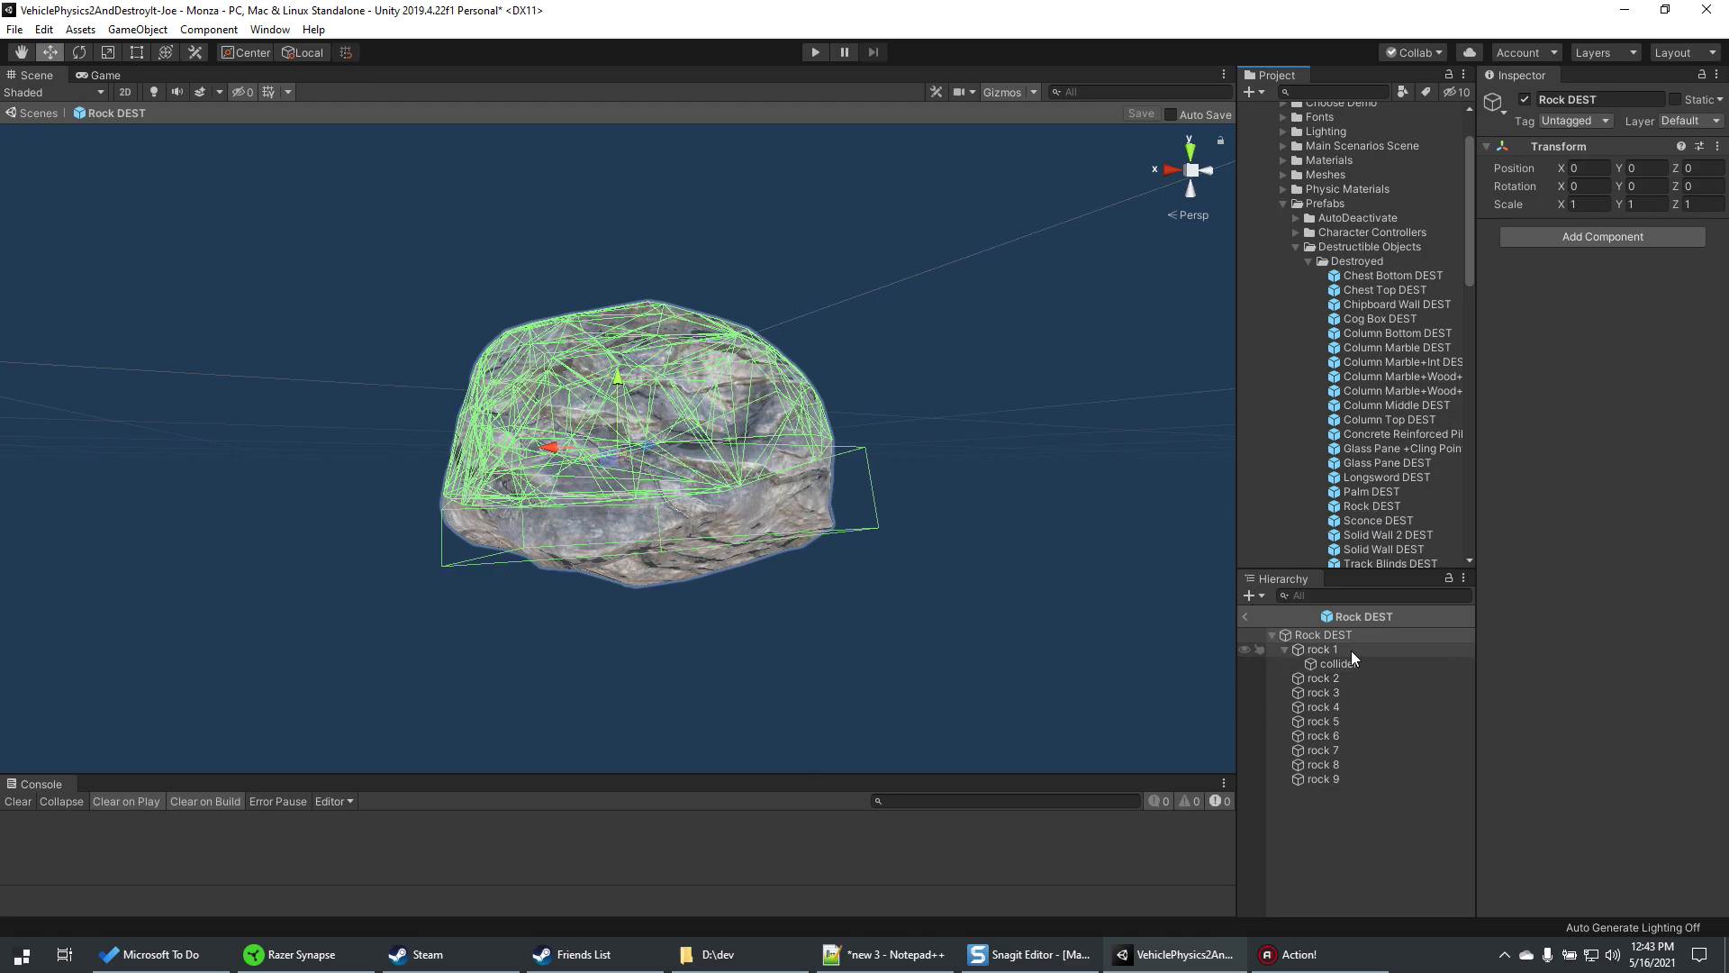
# - Compare the components of rock 1 and rock 2 in Rock DEST, and disable the Box Collider on rock 1's collider child
pyautogui.click(1327, 651)
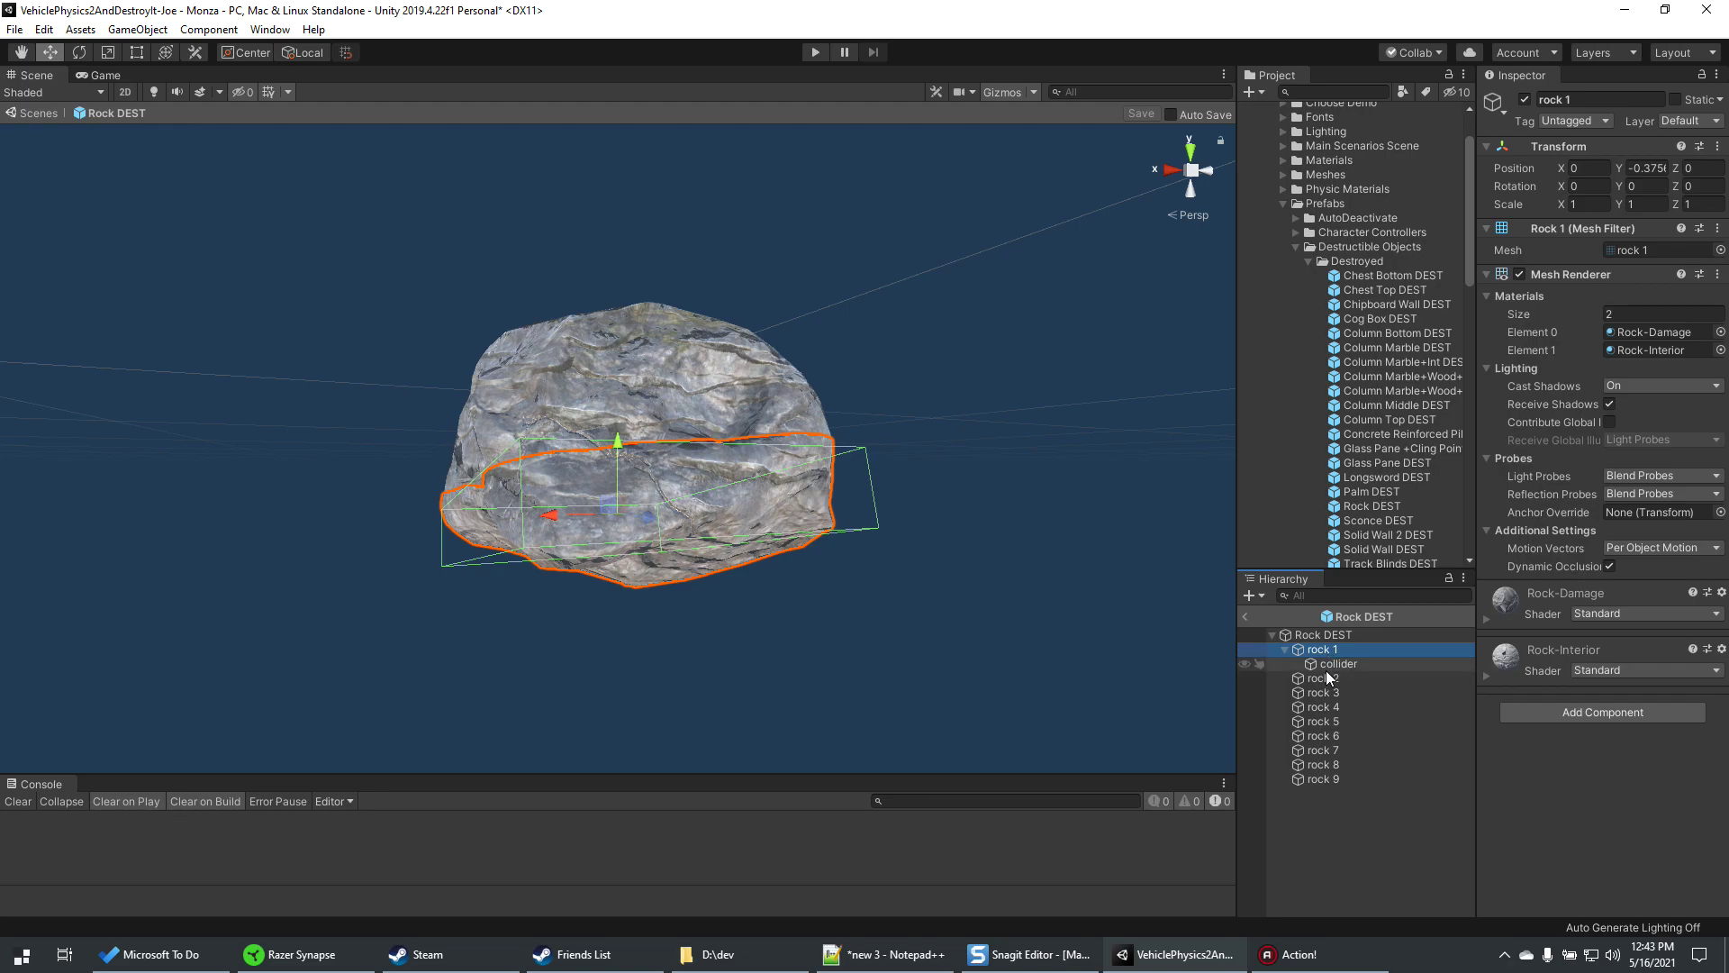
pyautogui.click(1320, 678)
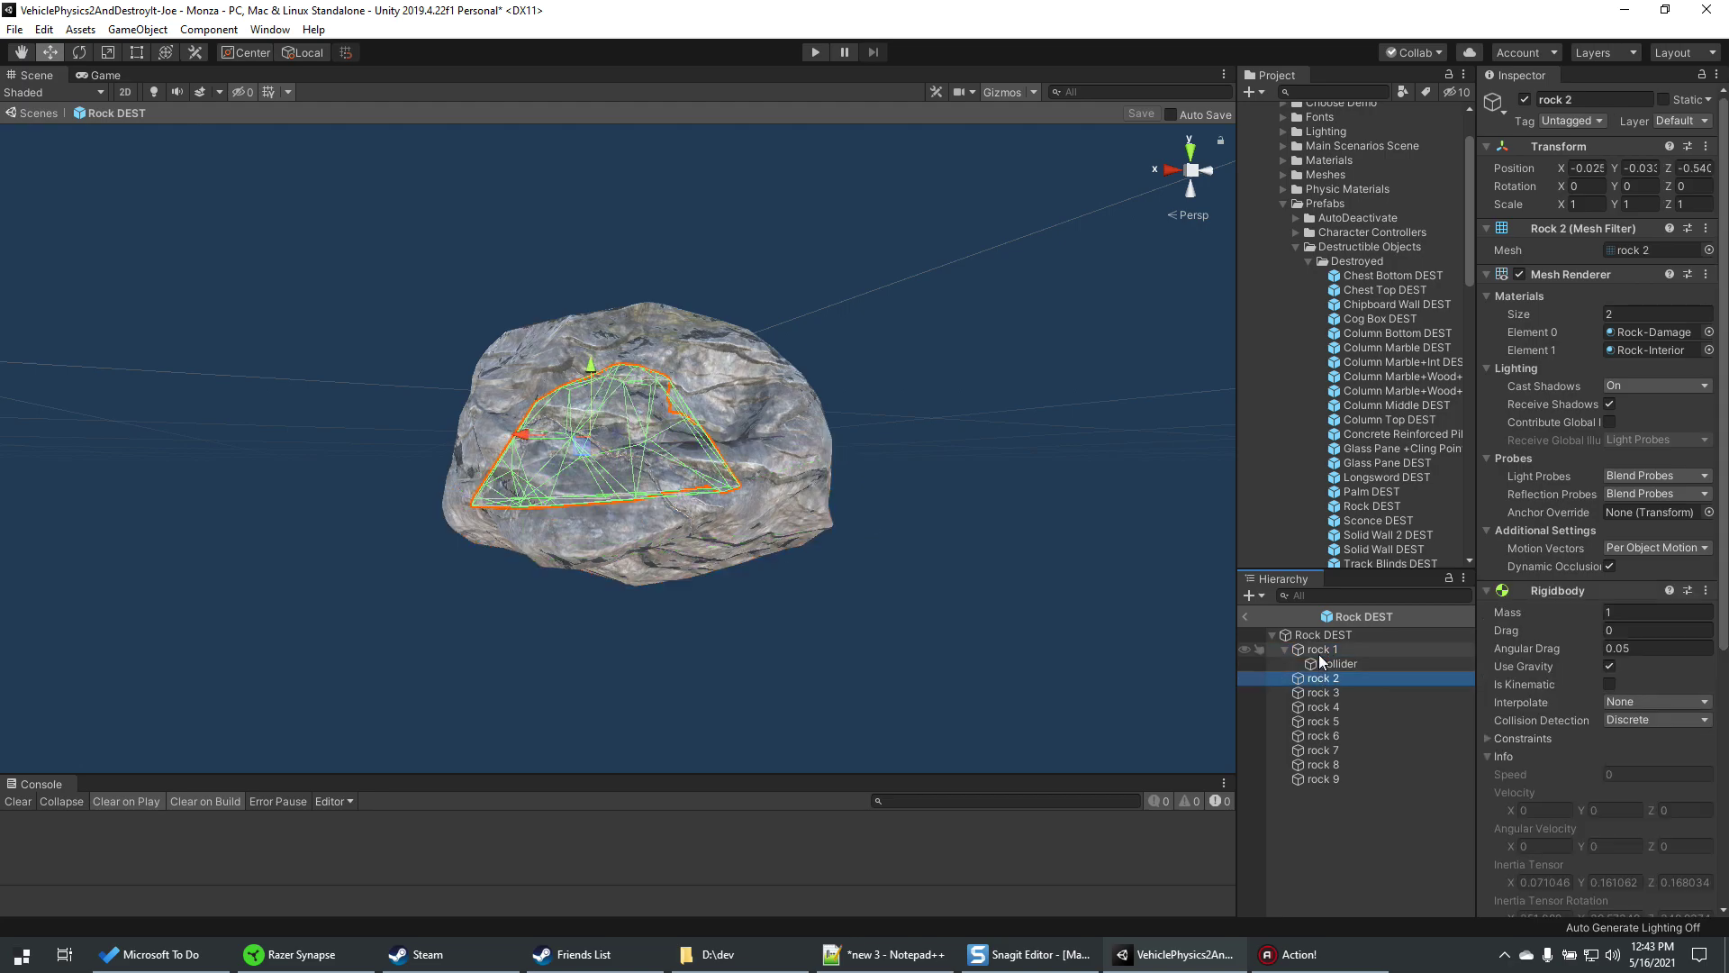
pyautogui.click(1319, 650)
pyautogui.click(1311, 664)
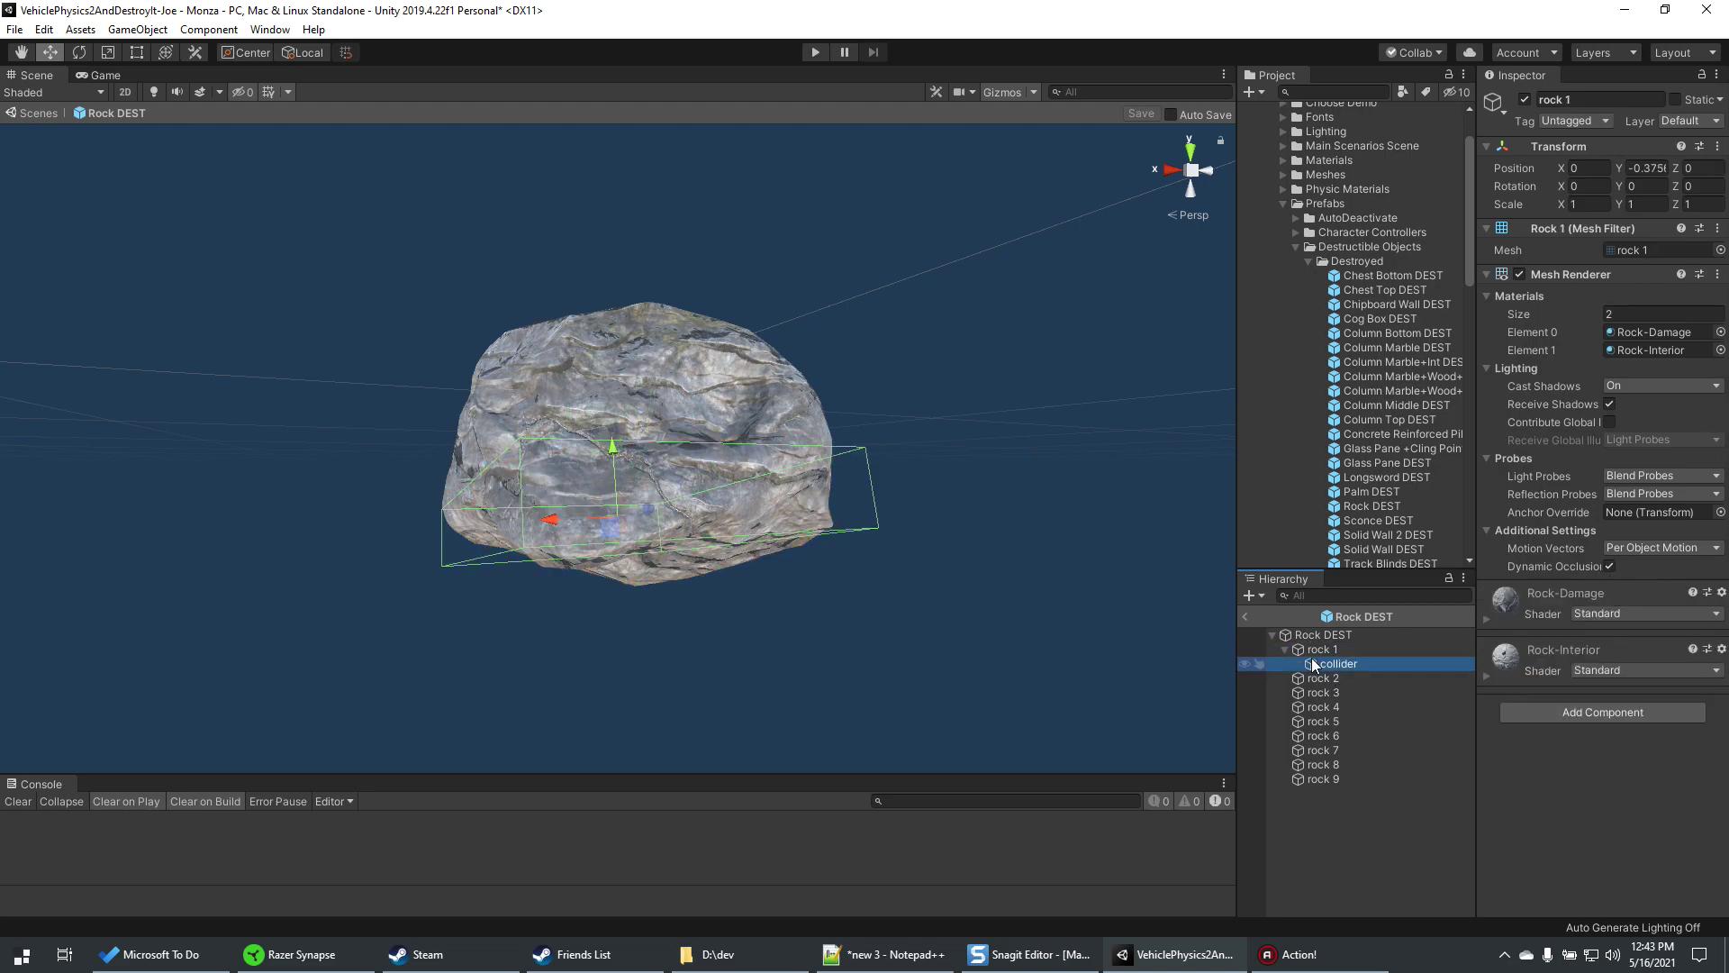
pyautogui.click(1309, 650)
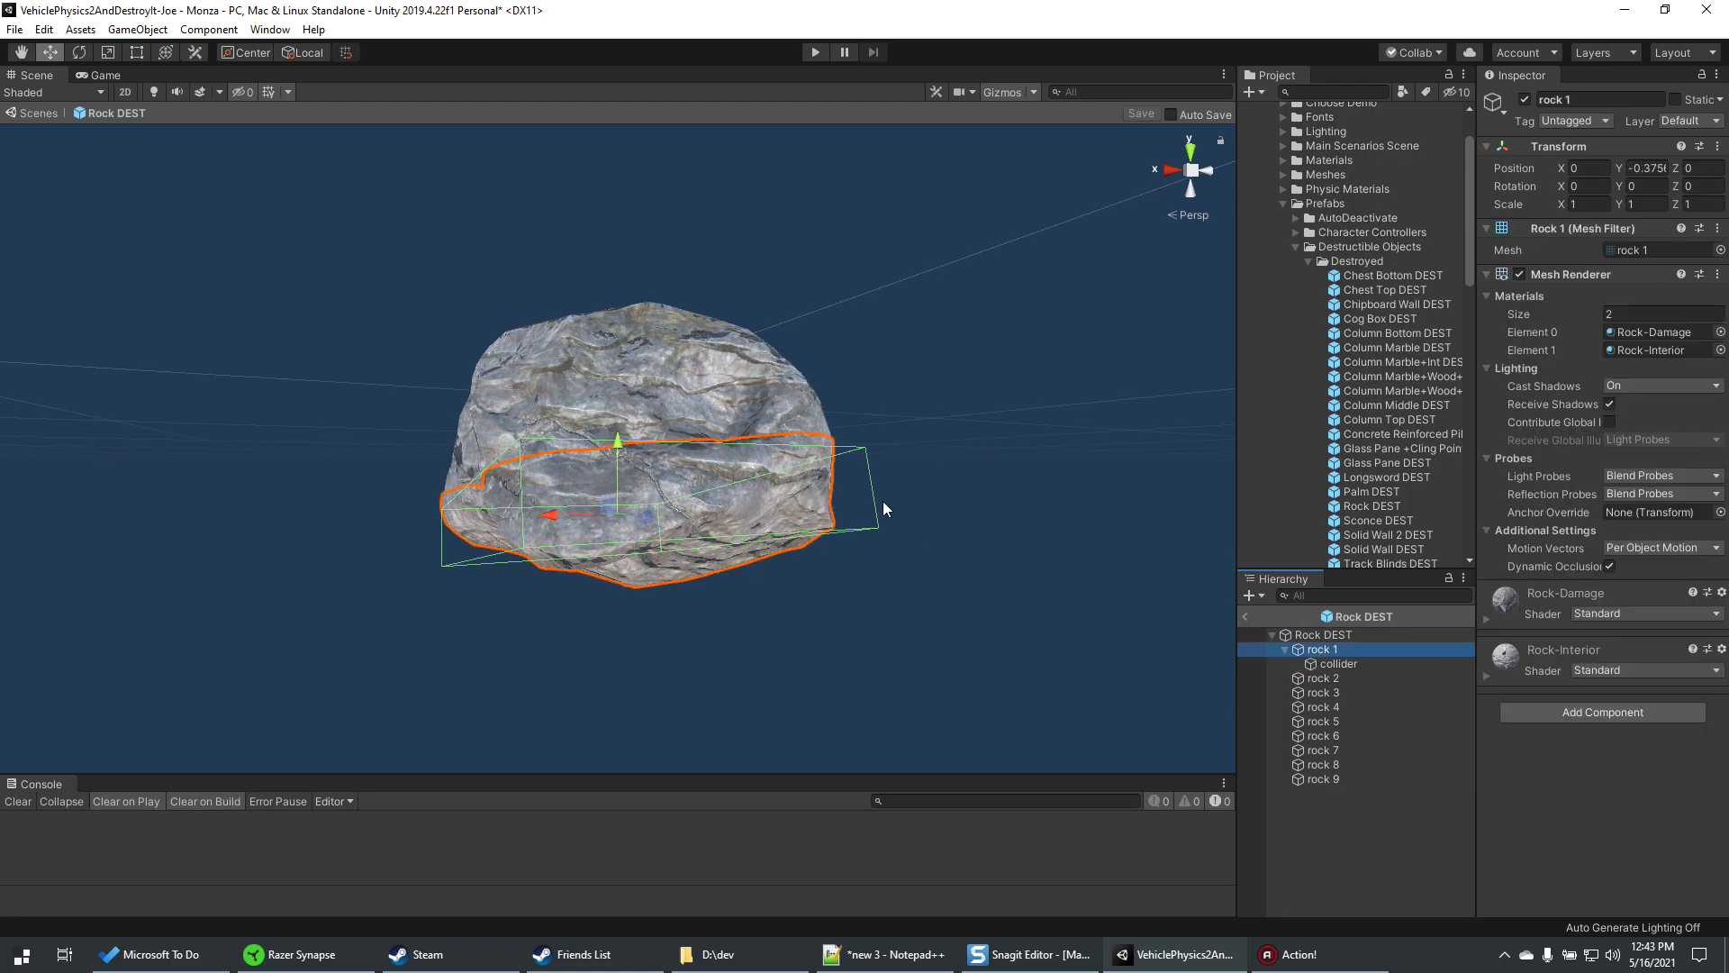
pyautogui.keyDown('alt'); pyautogui.moveTo(917, 495); pyautogui.dragTo(1006, 514); pyautogui.keyUp('alt')
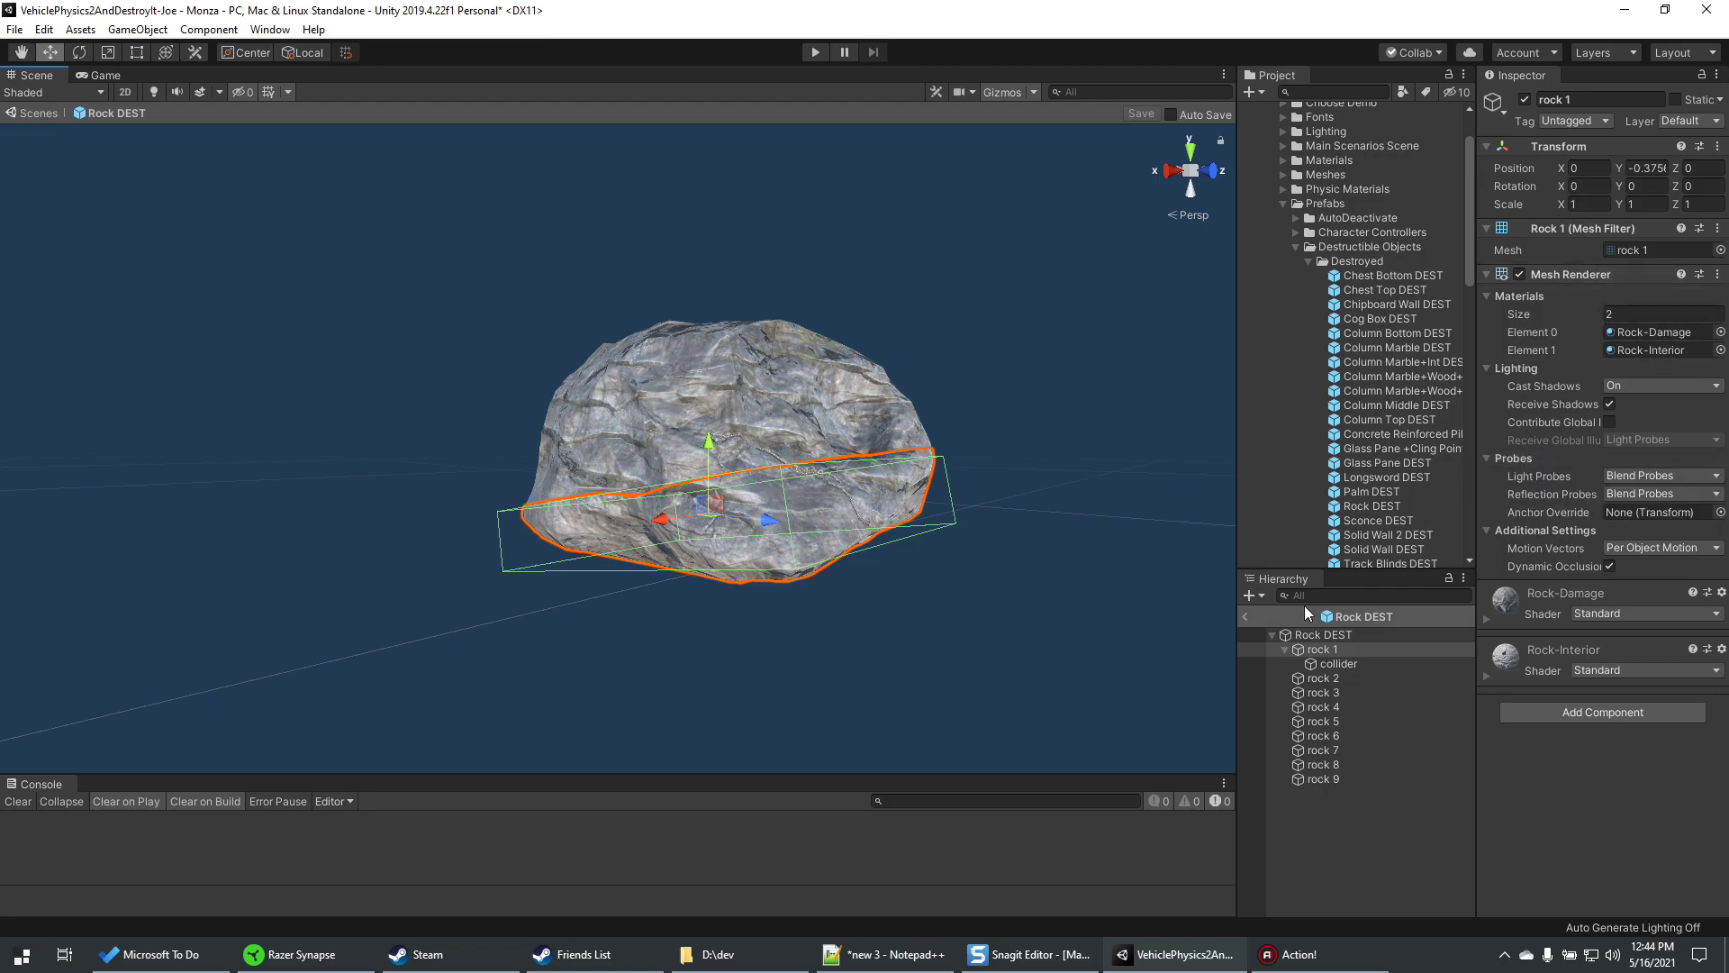
pyautogui.click(1339, 664)
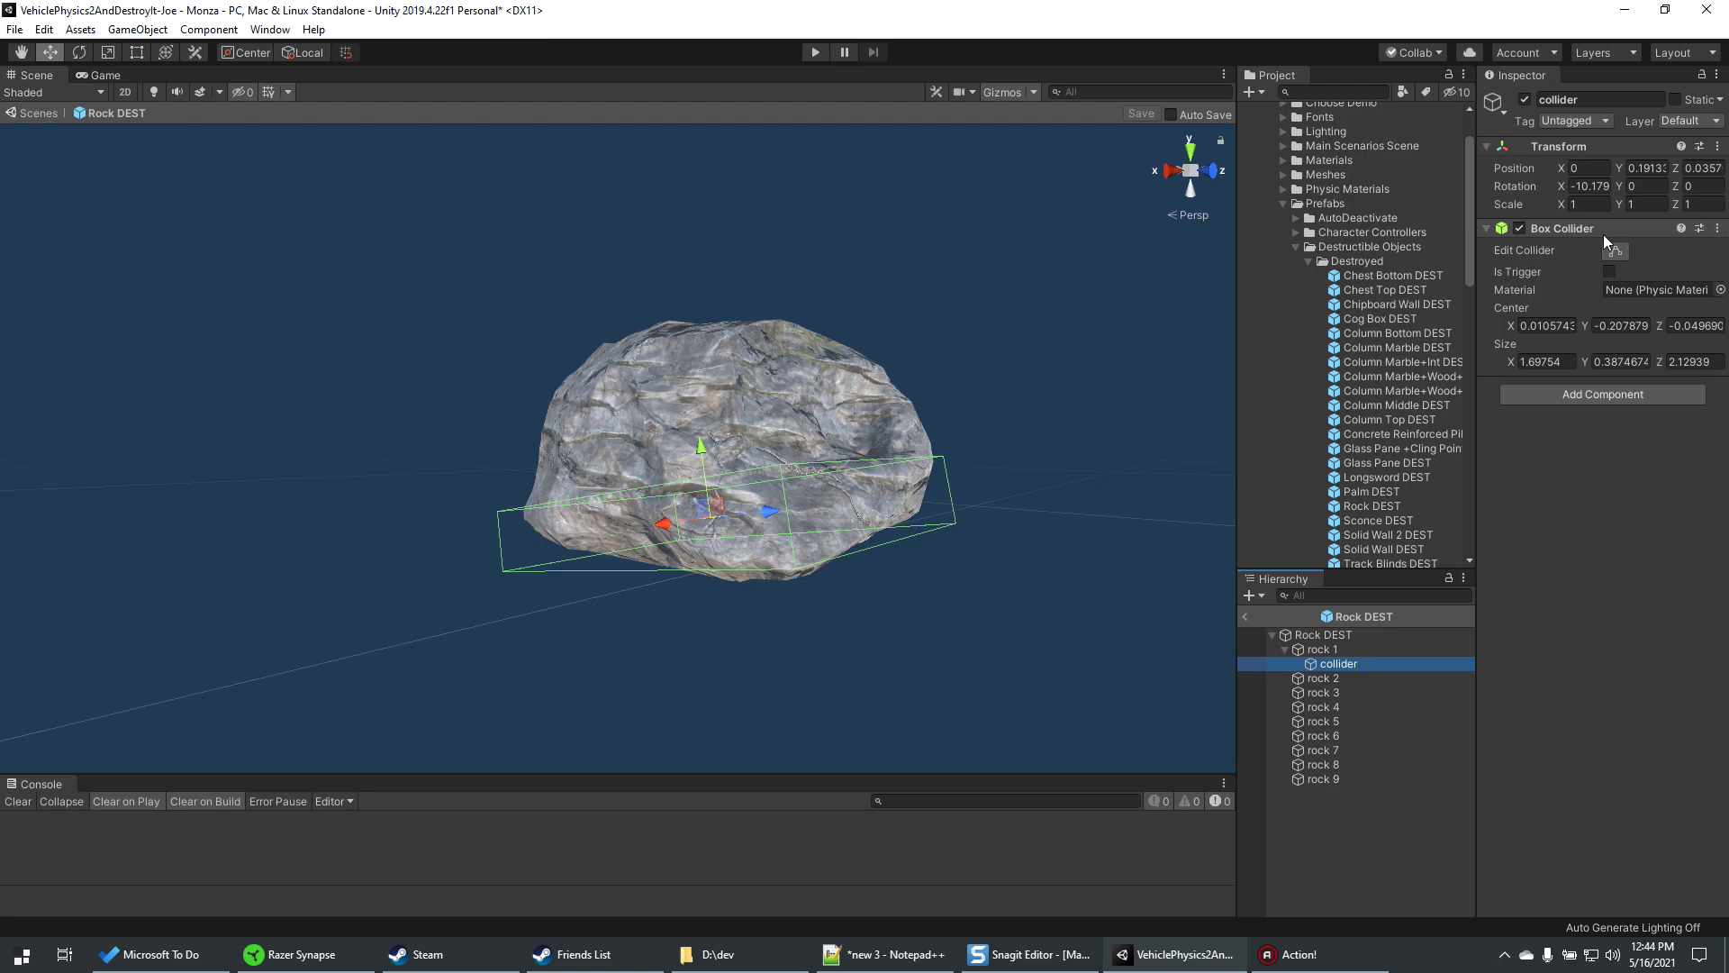
pyautogui.click(1520, 229)
# - Set the Rigidbody mass of rock 2 through rock 9 in Rock DEST to 0.5, and save the prefab on returning to the scene
pyautogui.click(1315, 678)
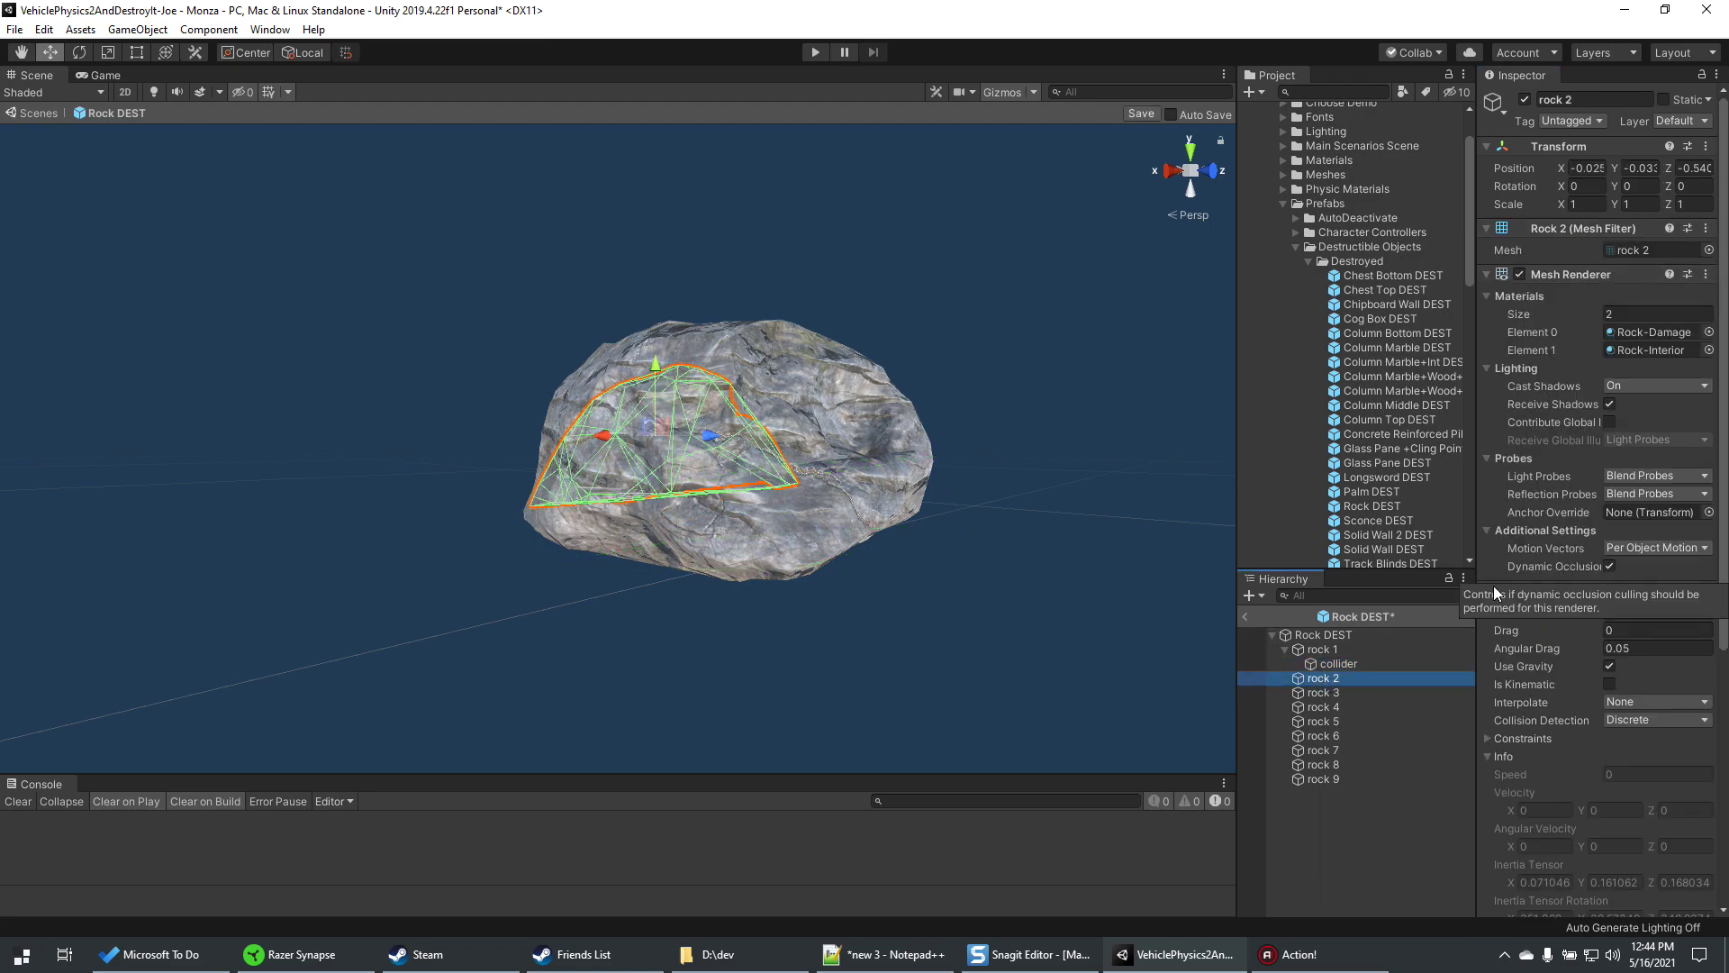
pyautogui.keyDown('shift'); pyautogui.click(1324, 778); pyautogui.keyUp('shift')
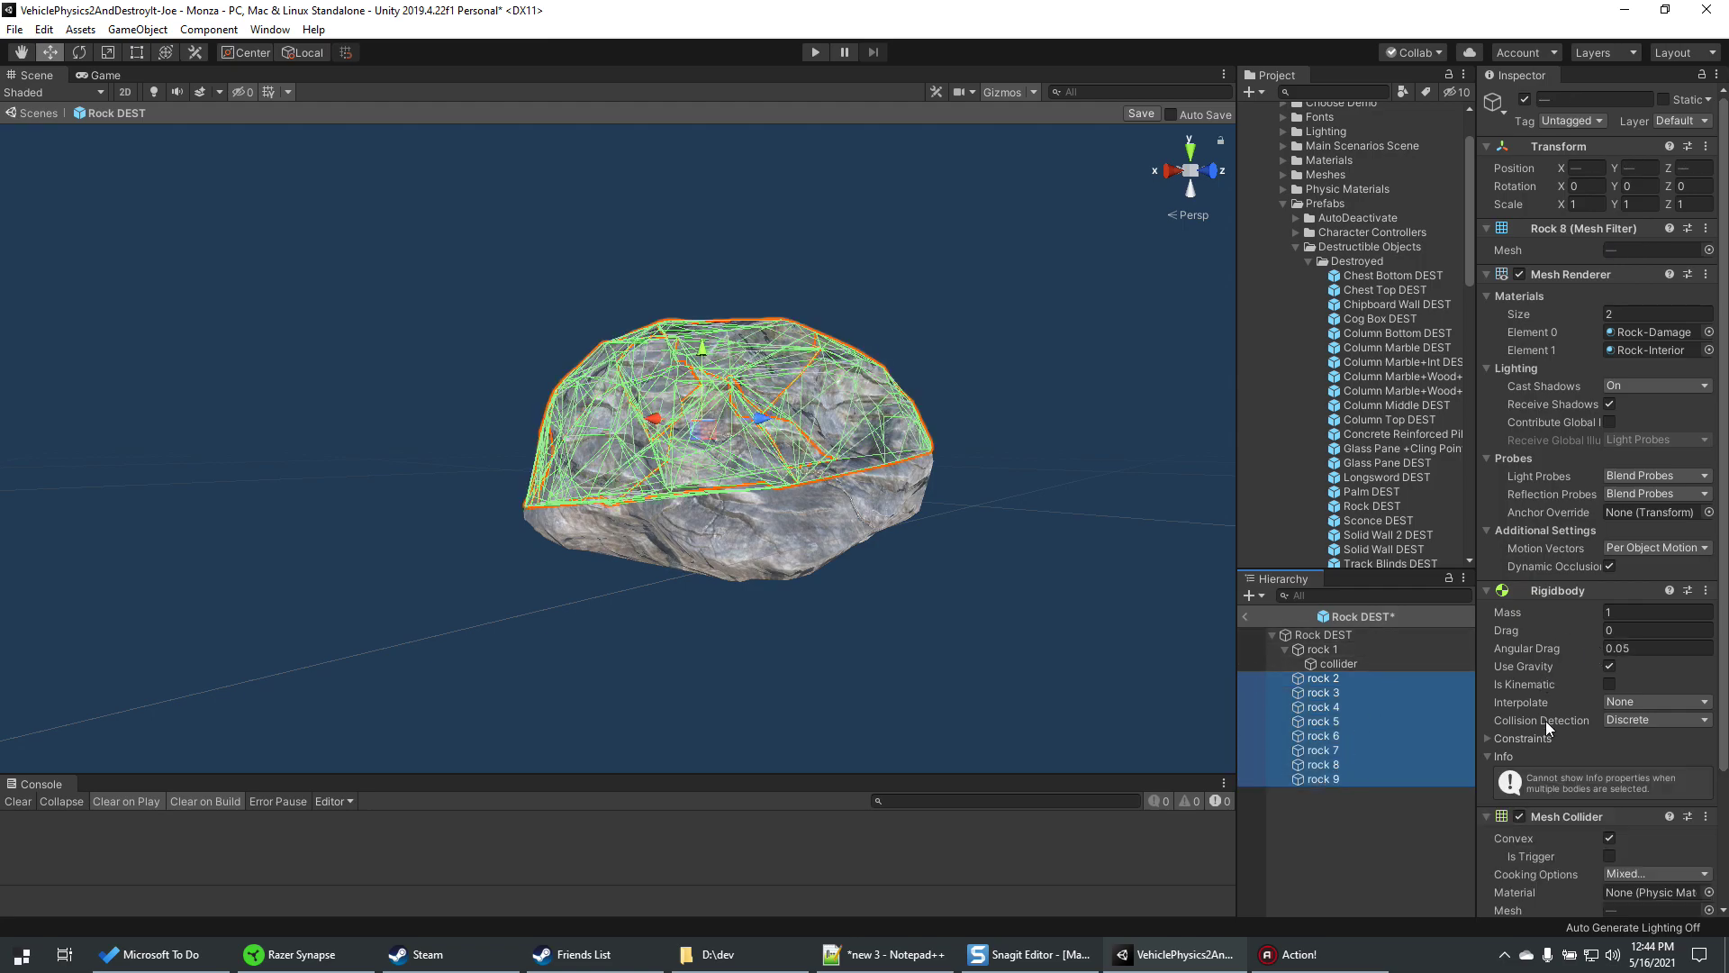
pyautogui.click(1644, 611)
pyautogui.write('.5')
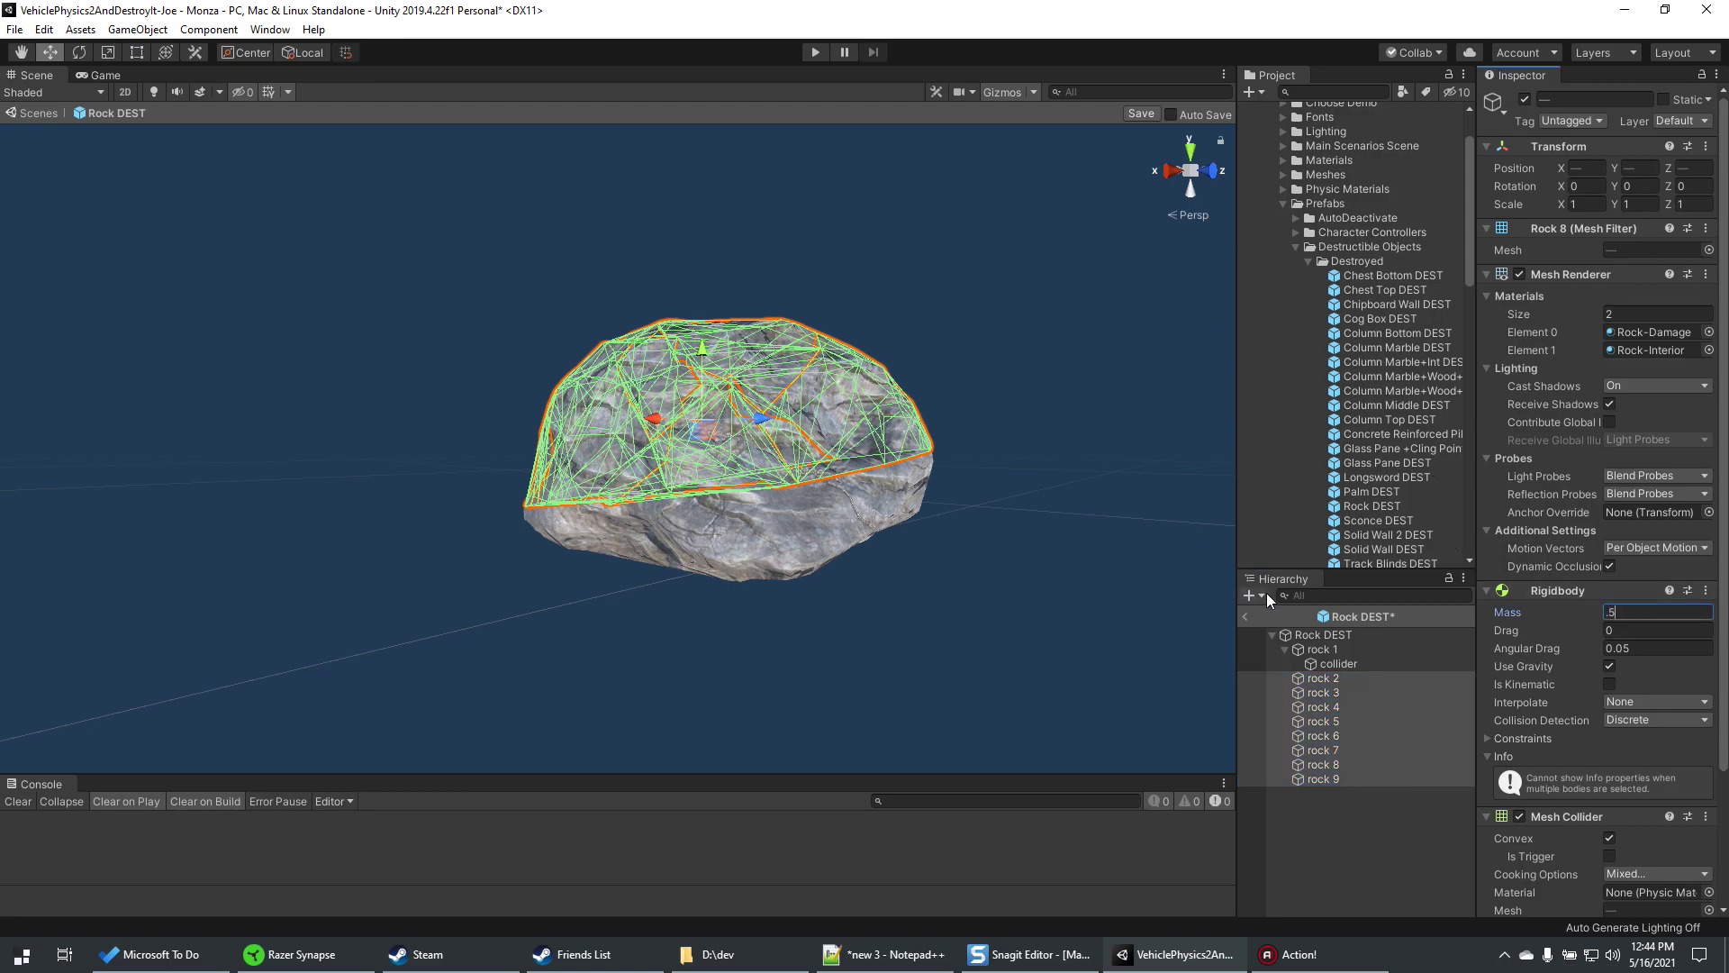
pyautogui.click(1246, 615)
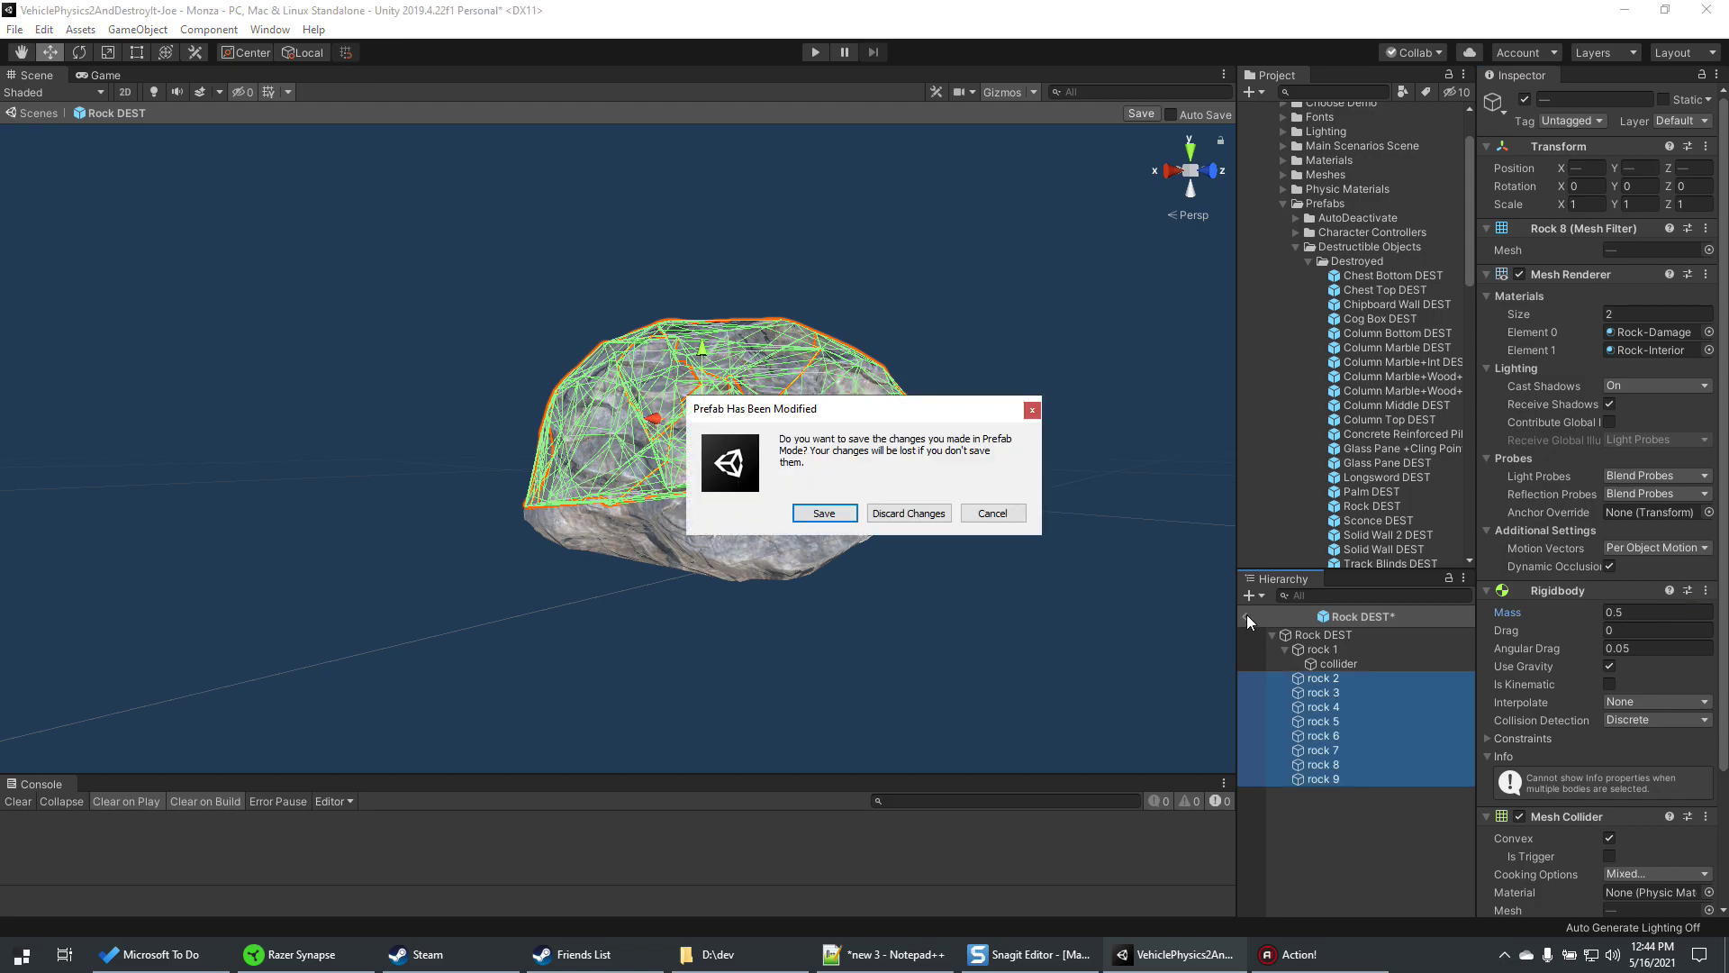
pyautogui.click(822, 518)
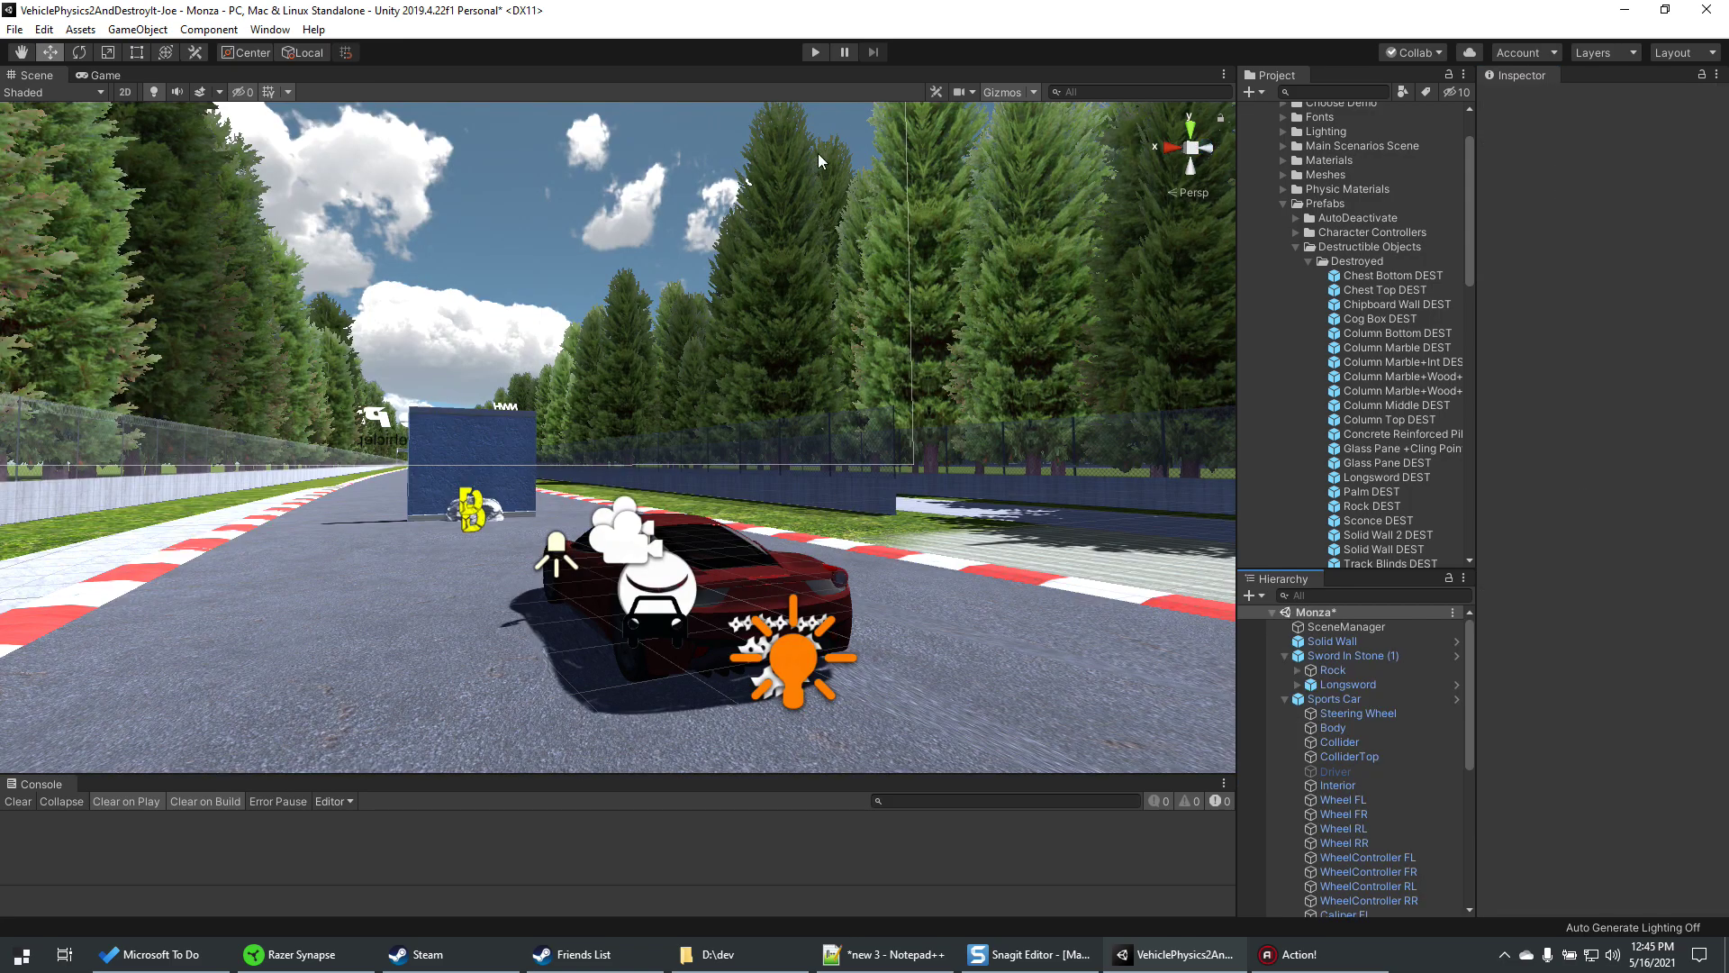
# - Run the scene to test the car's collision with the rock, its lighter debris and the wall, and stop the run
pyautogui.click(816, 53)
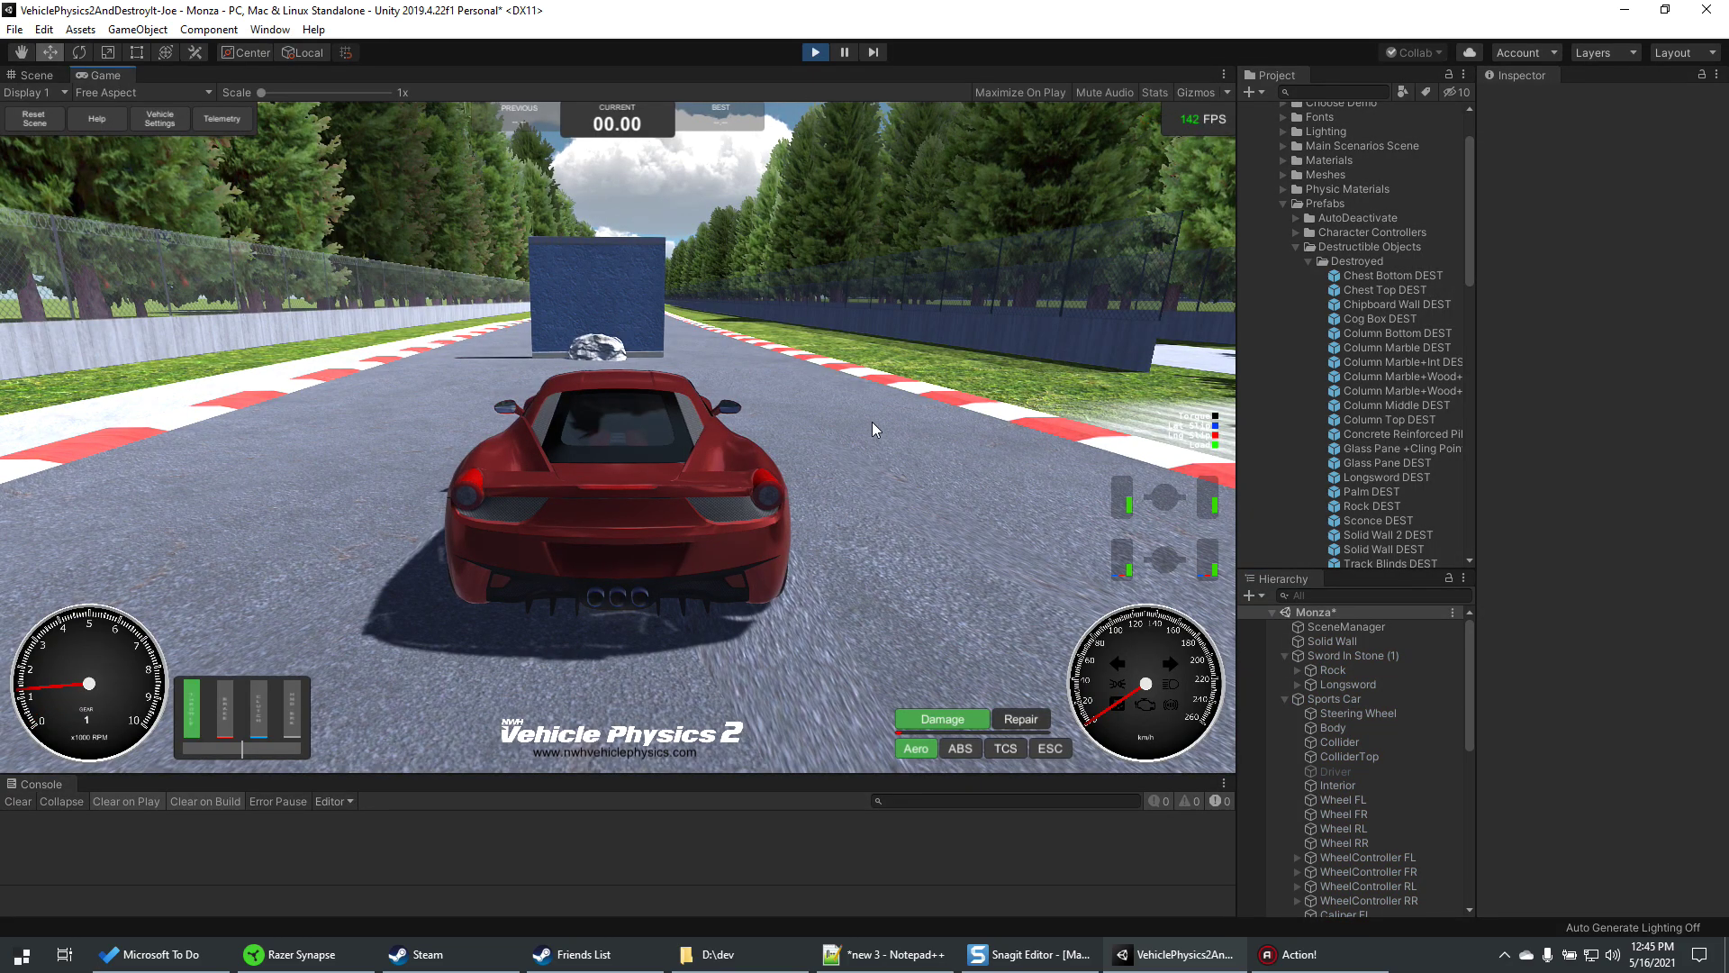
pyautogui.press('w')
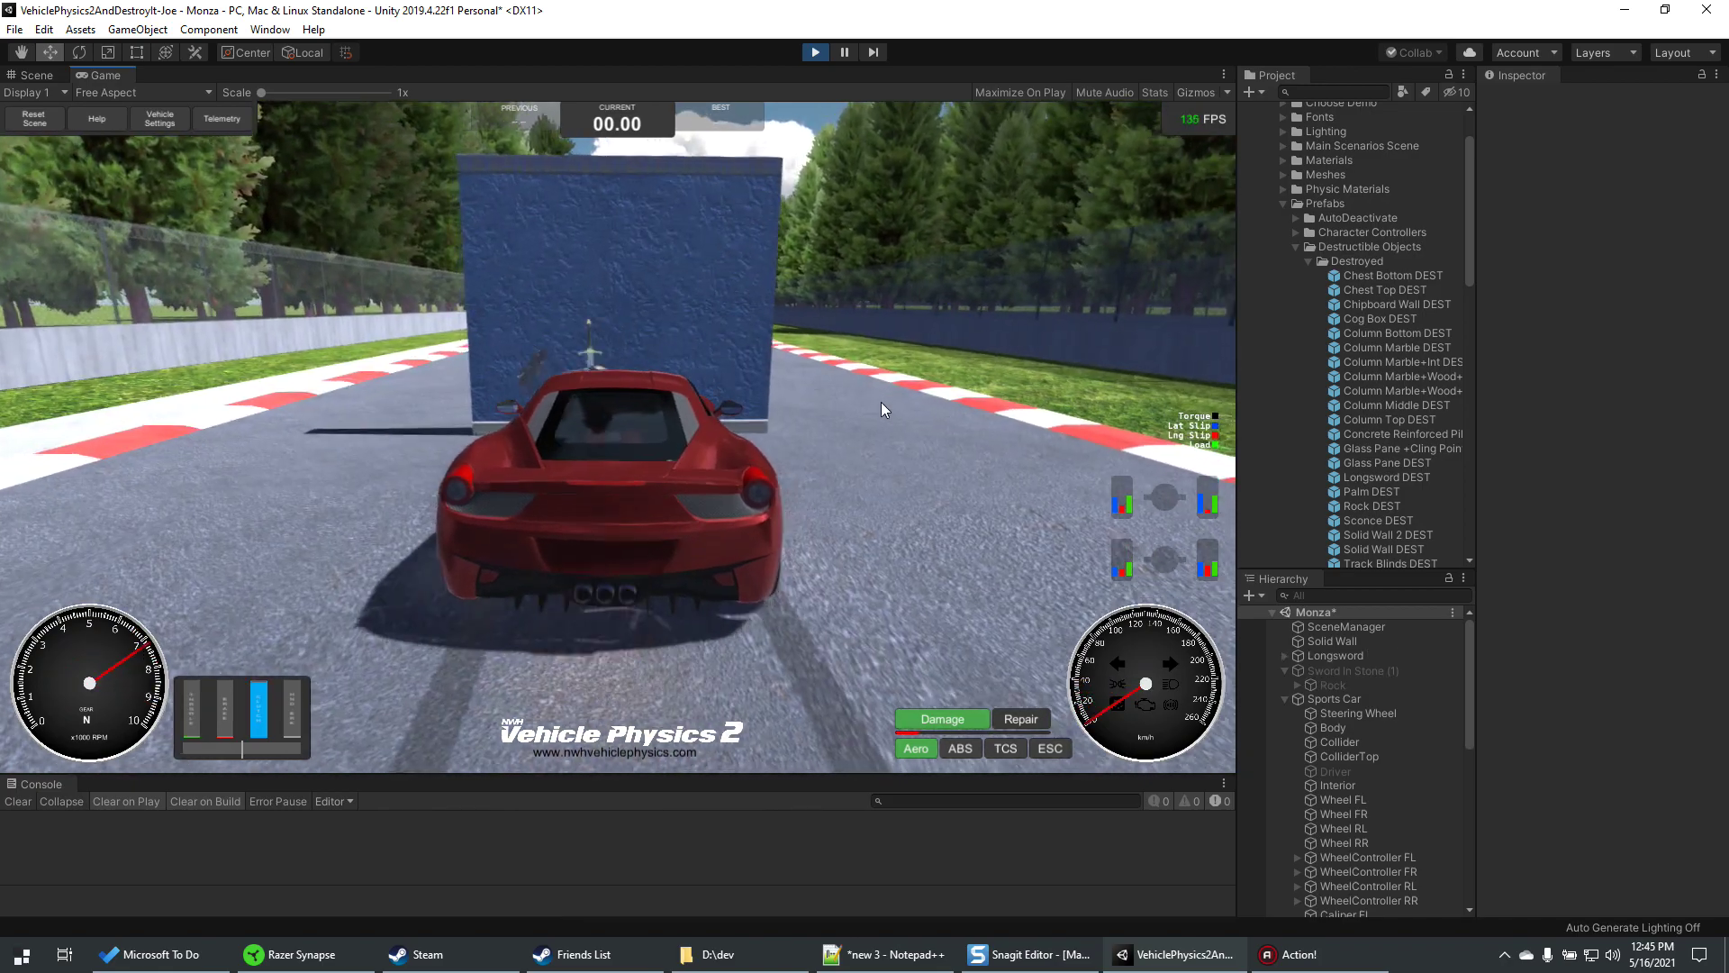
pyautogui.press('s')
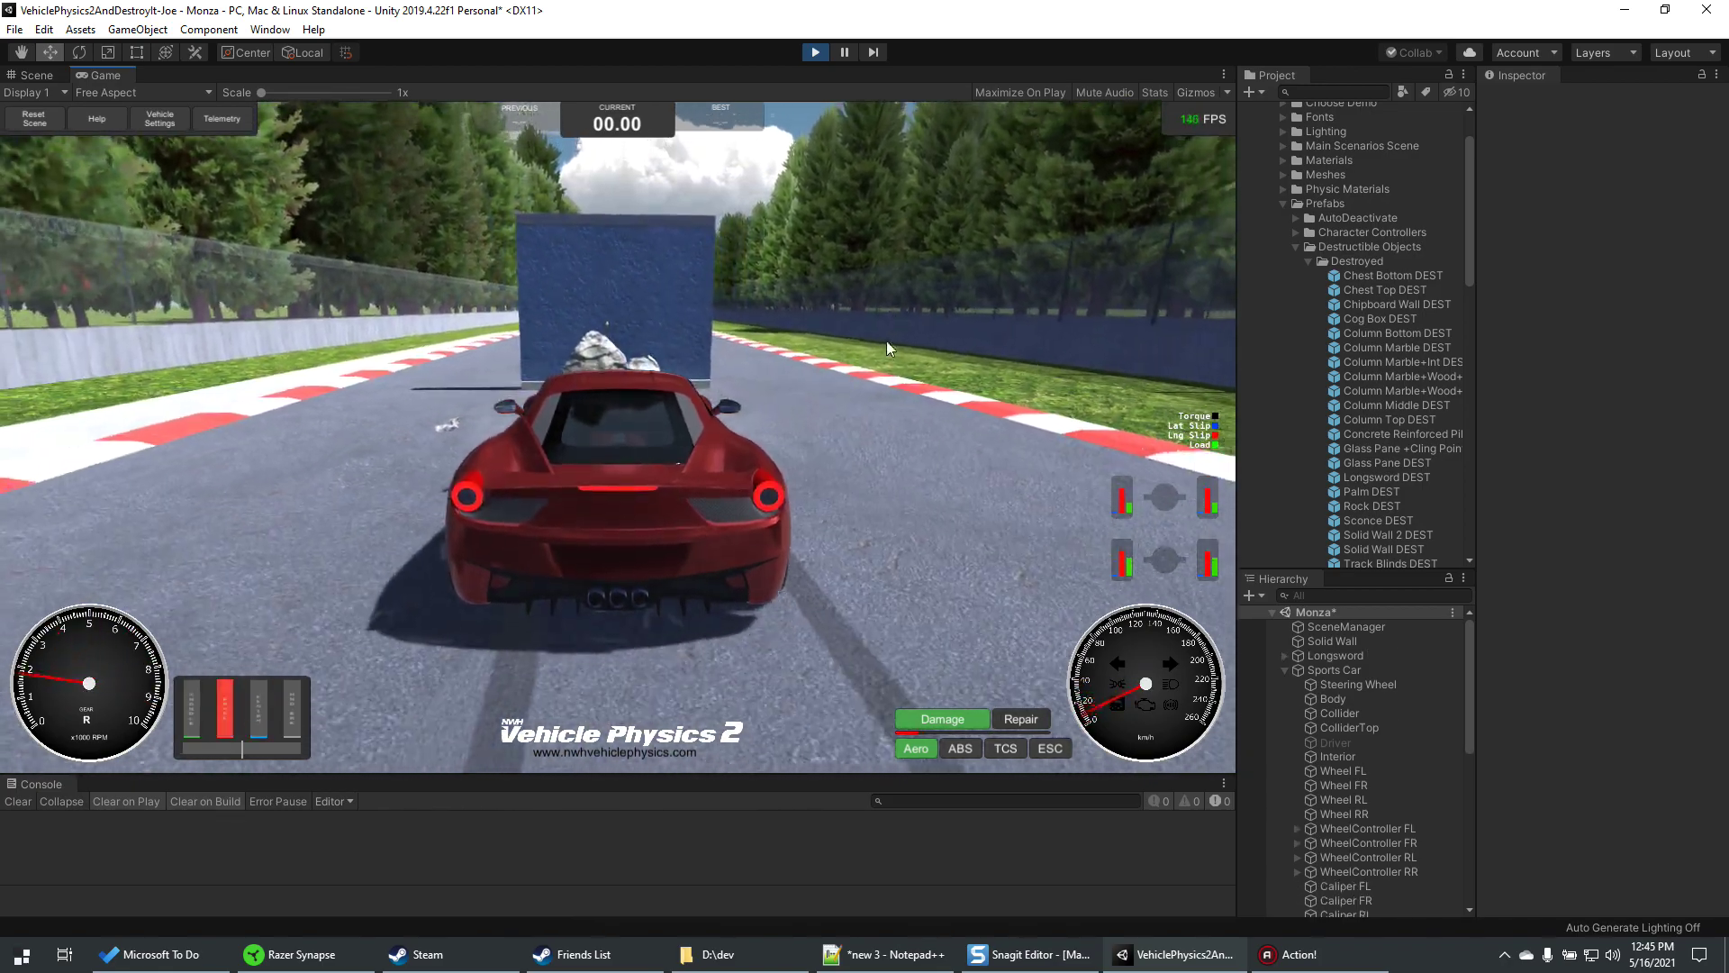
pyautogui.press('w')
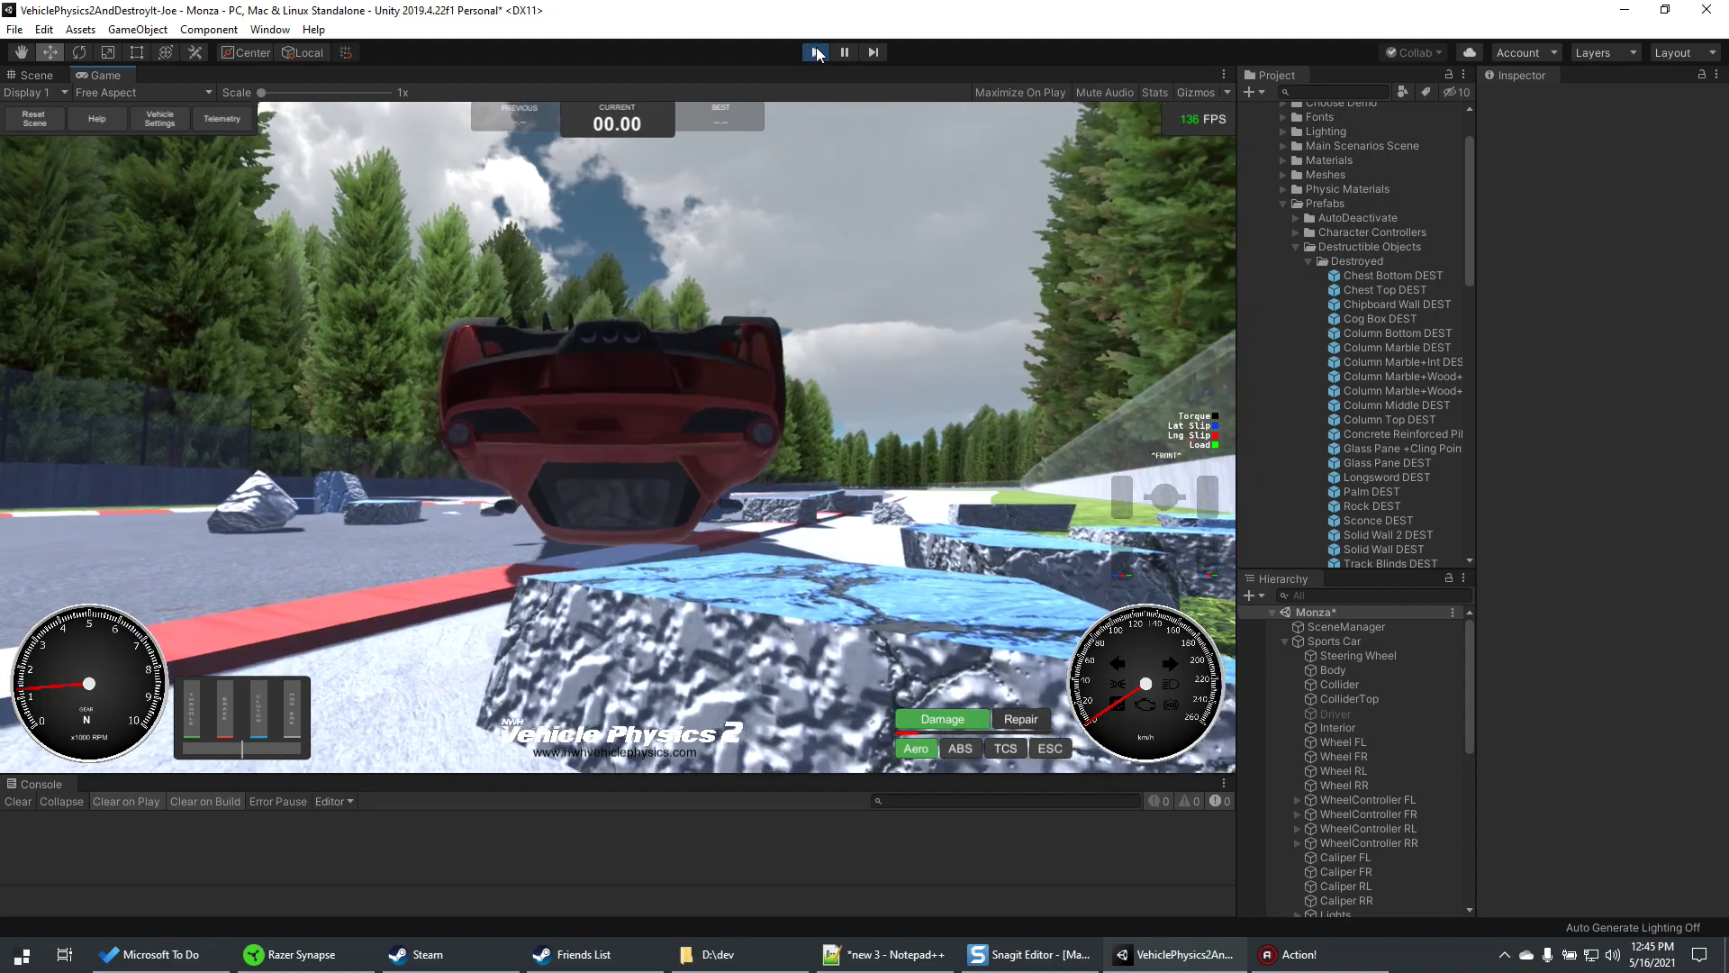
pyautogui.click(817, 54)
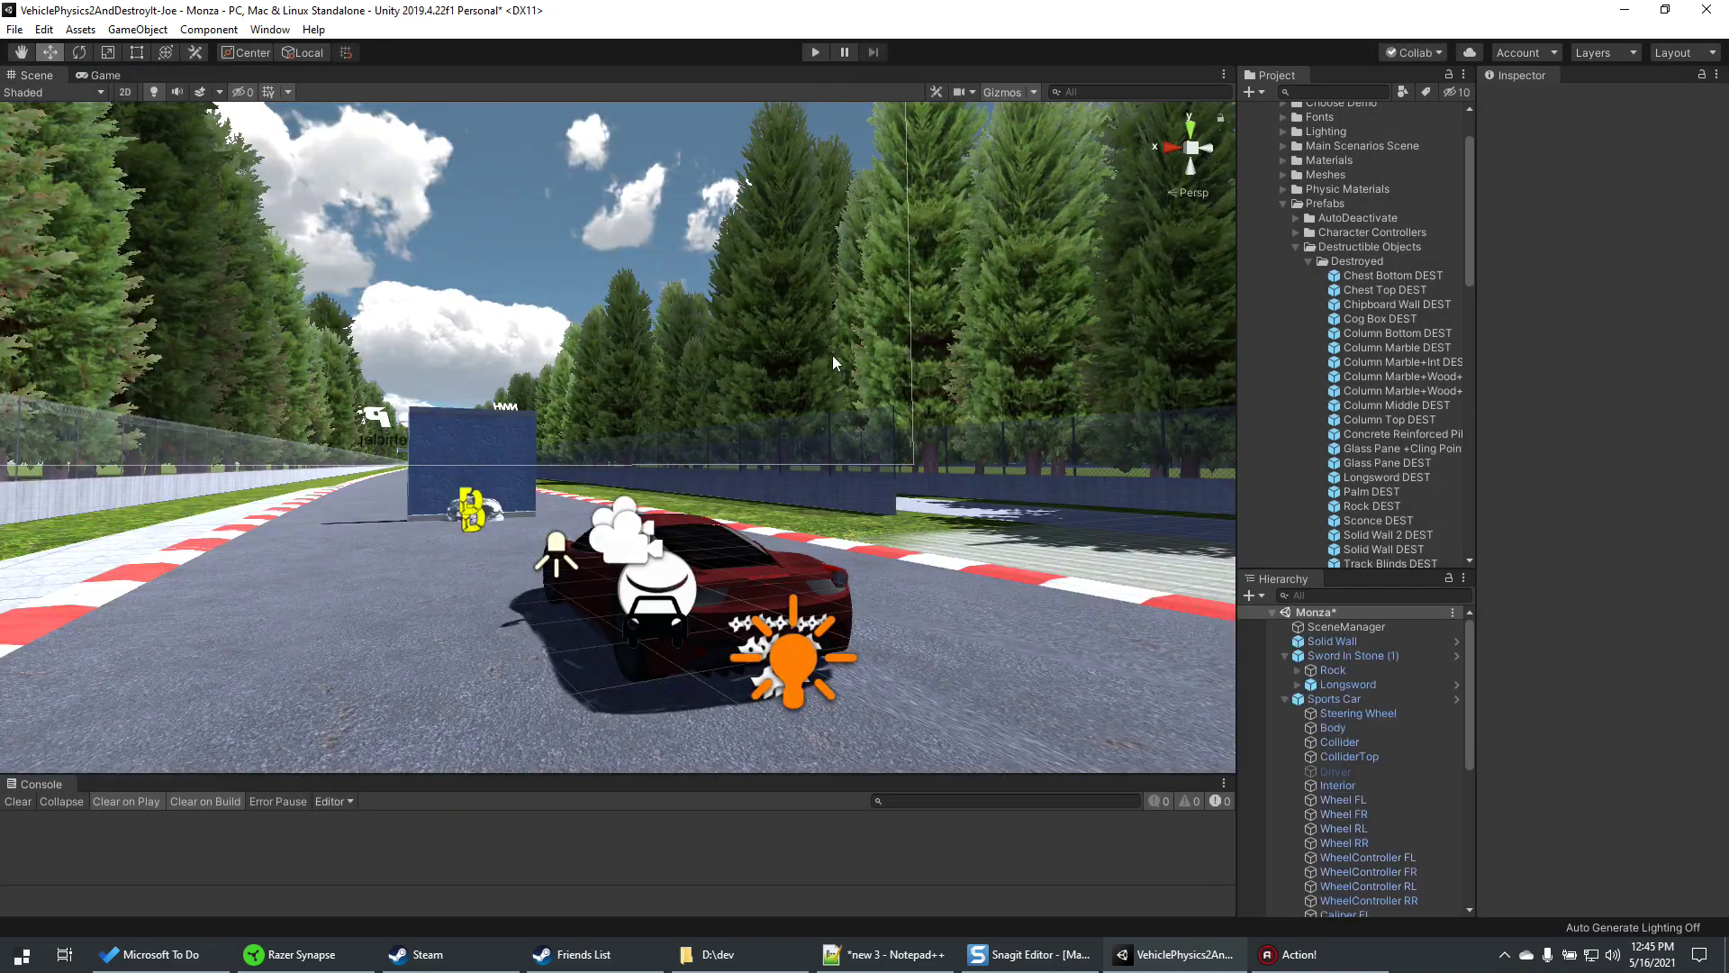
# - Review the Destructible settings of Solid Wall, and open its destroyed prefab, Solid Wall DEST, for editing
pyautogui.click(487, 428)
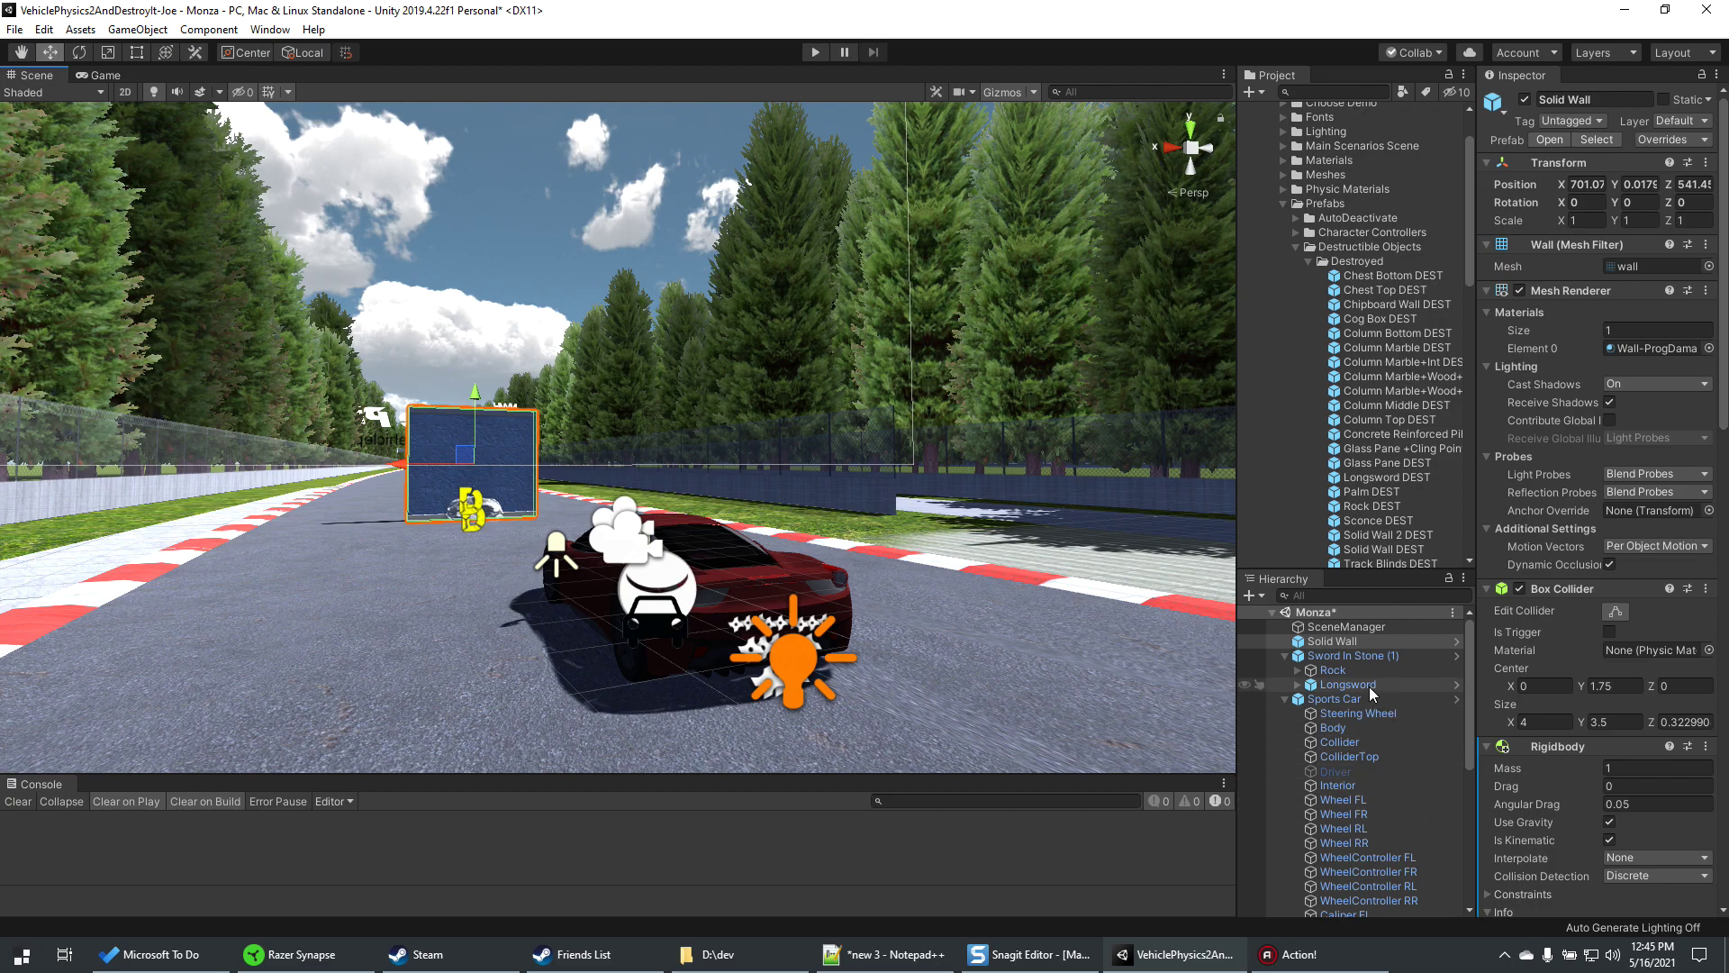
pyautogui.scroll(-10, 1641, 630)
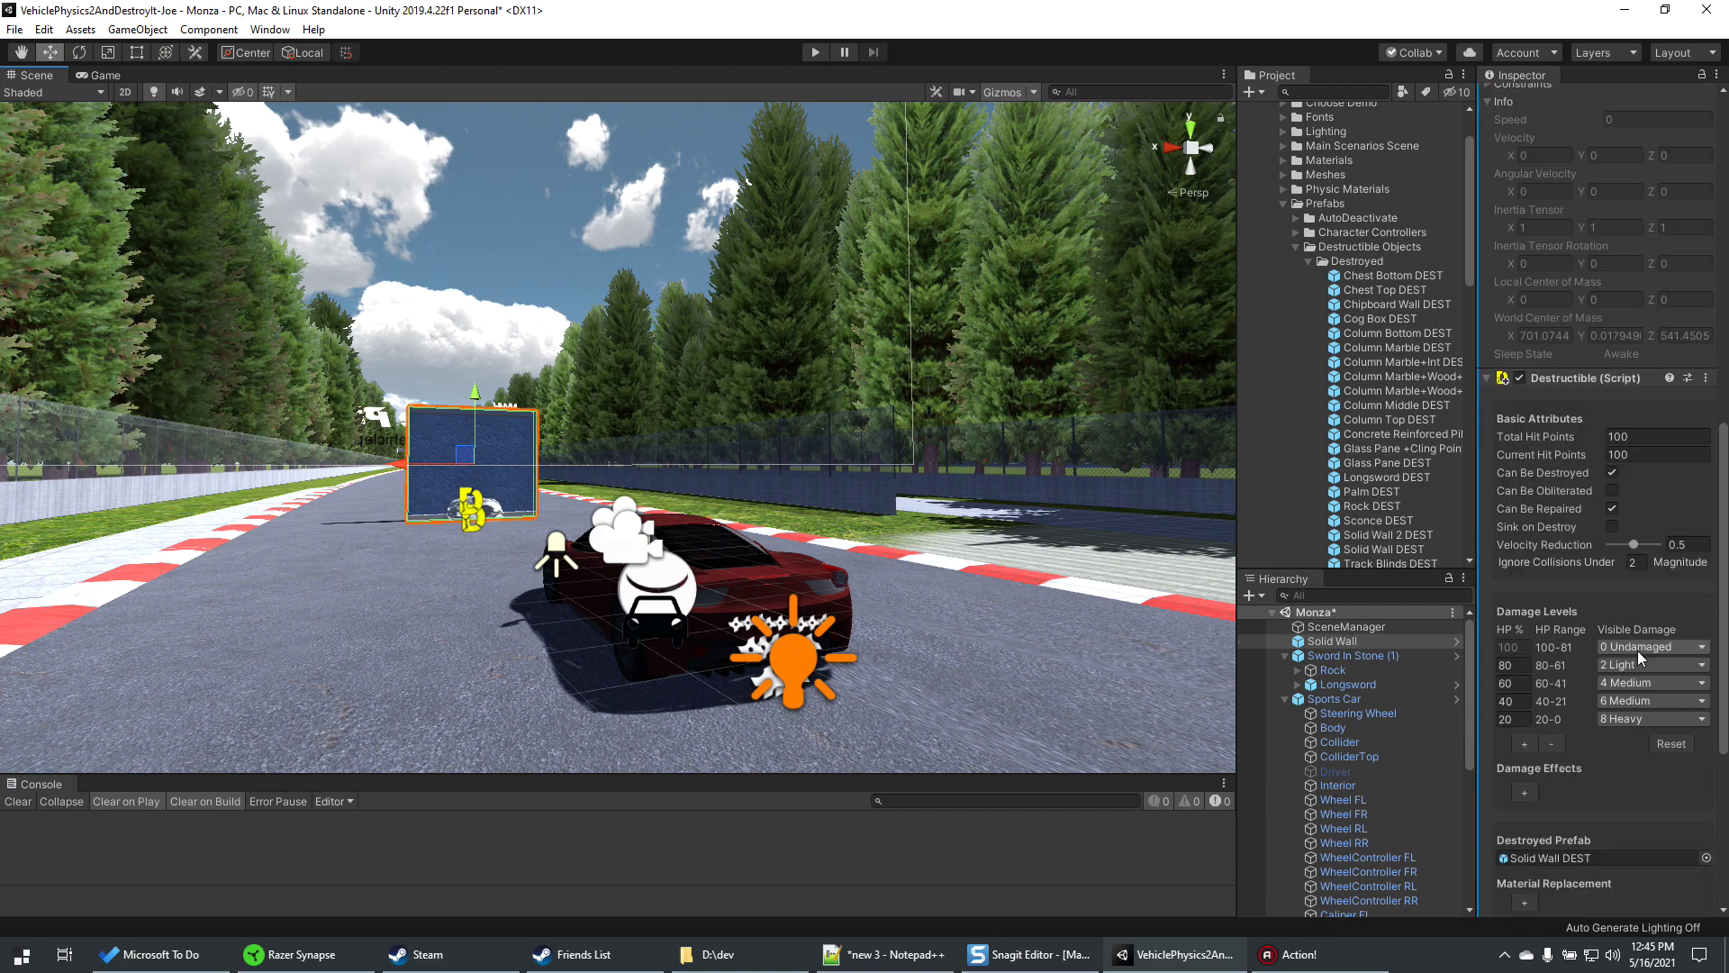
pyautogui.scroll(-5, 1673, 567)
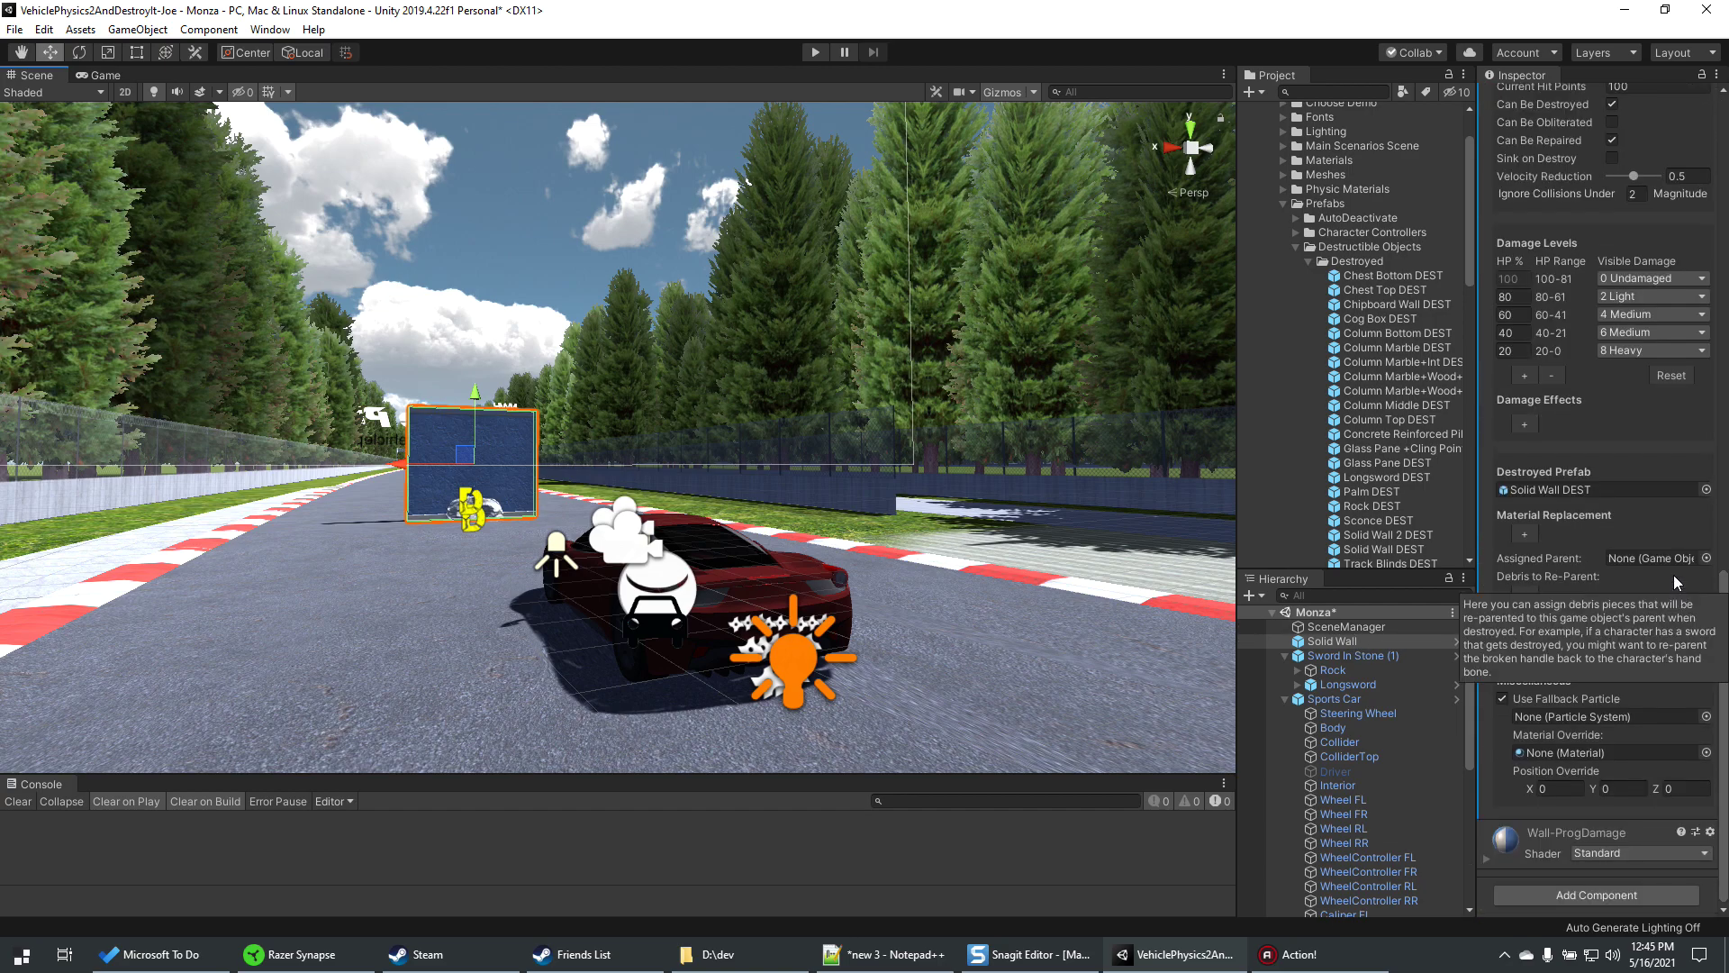
pyautogui.click(1576, 488)
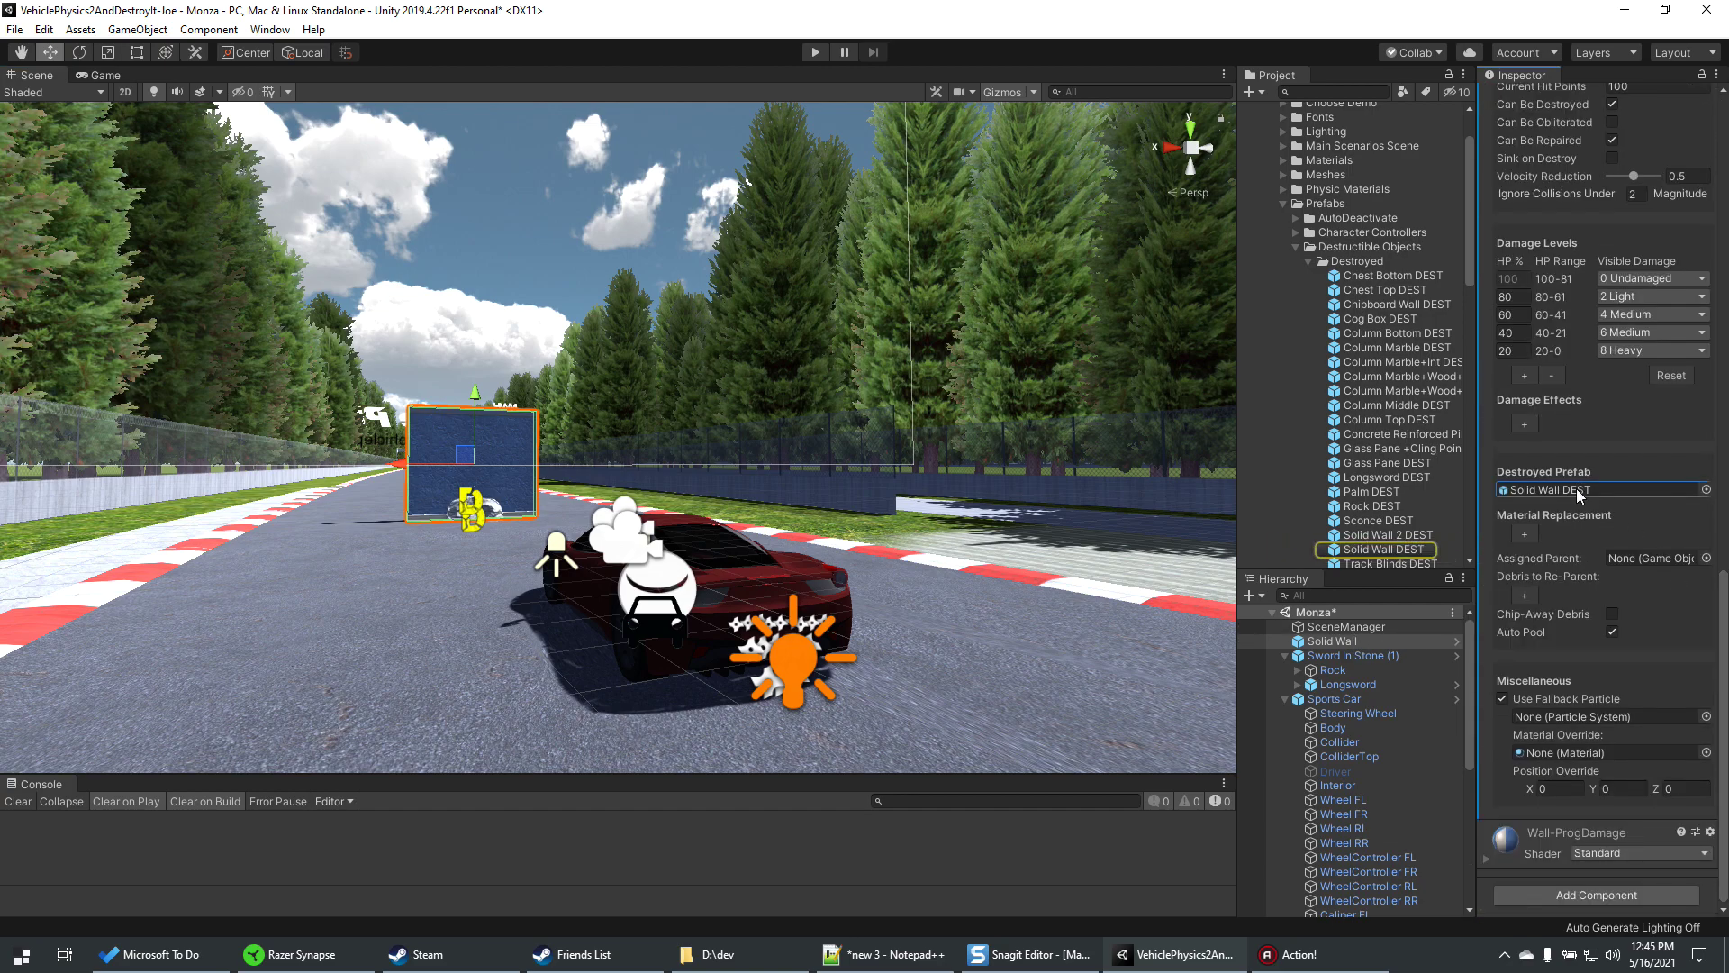
pyautogui.click(1410, 552)
pyautogui.doubleClick(1411, 551)
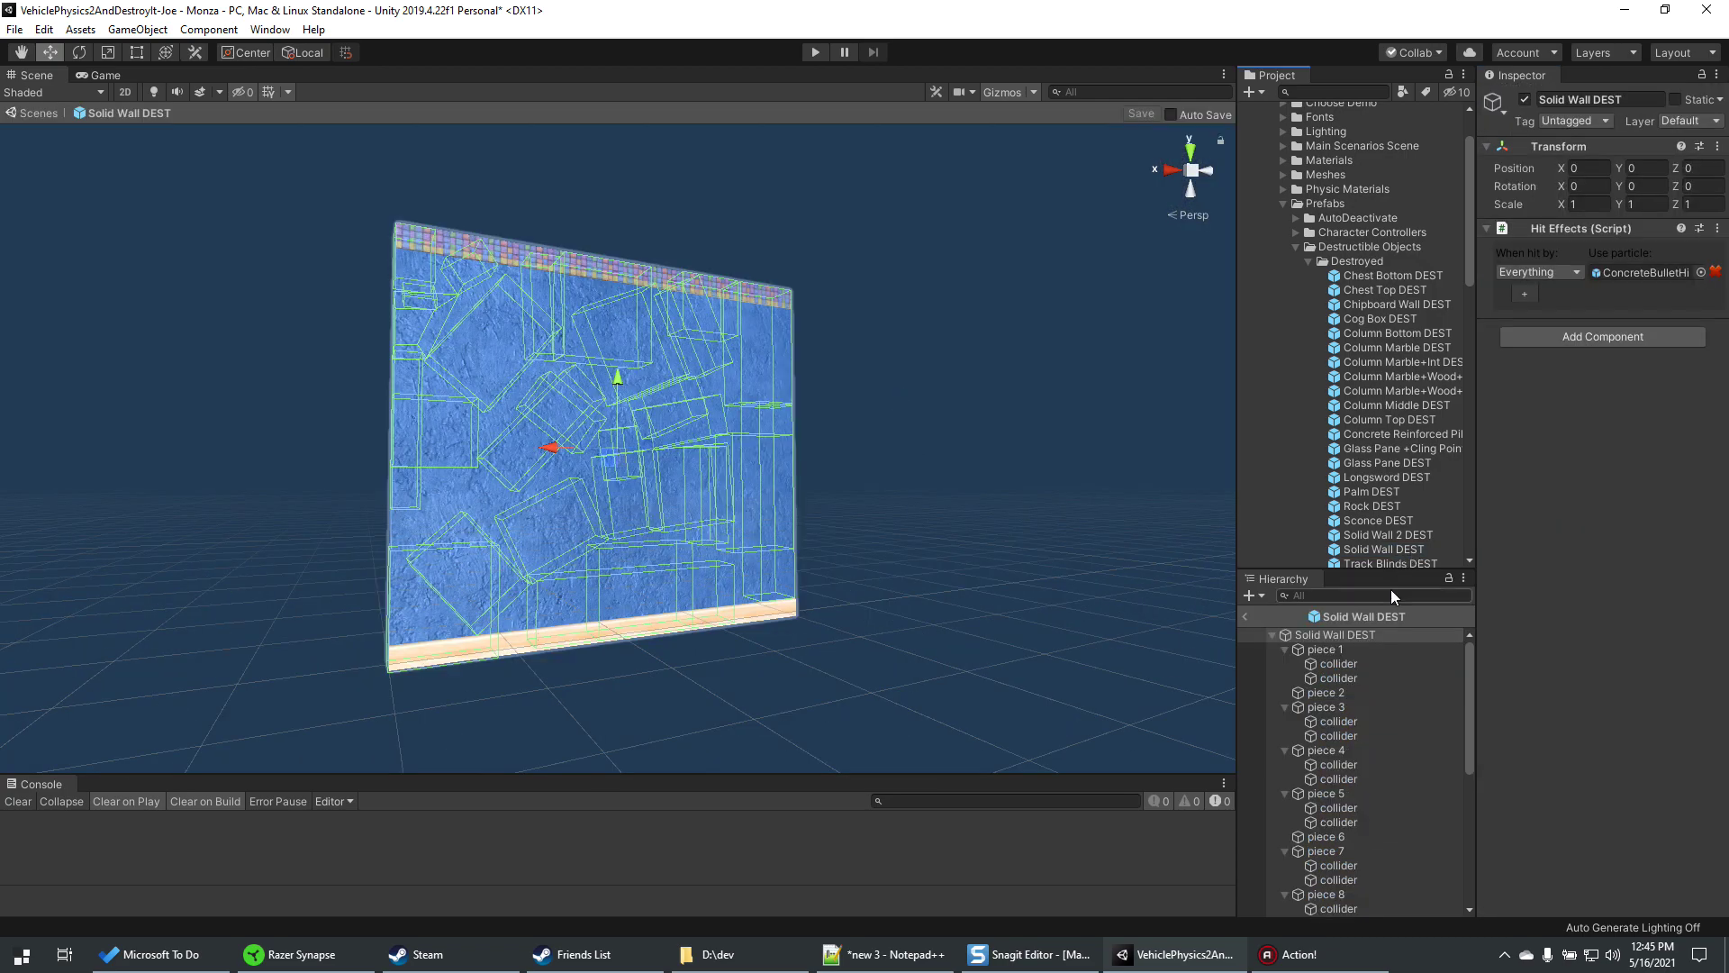
# - Set the Rigidbody mass of piece 1 through piece 15 in Solid Wall DEST to 0.2, and save the prefab on returning to the scene
pyautogui.scroll(-3, 1372, 679)
pyautogui.scroll(3, 1373, 679)
pyautogui.click(1347, 648)
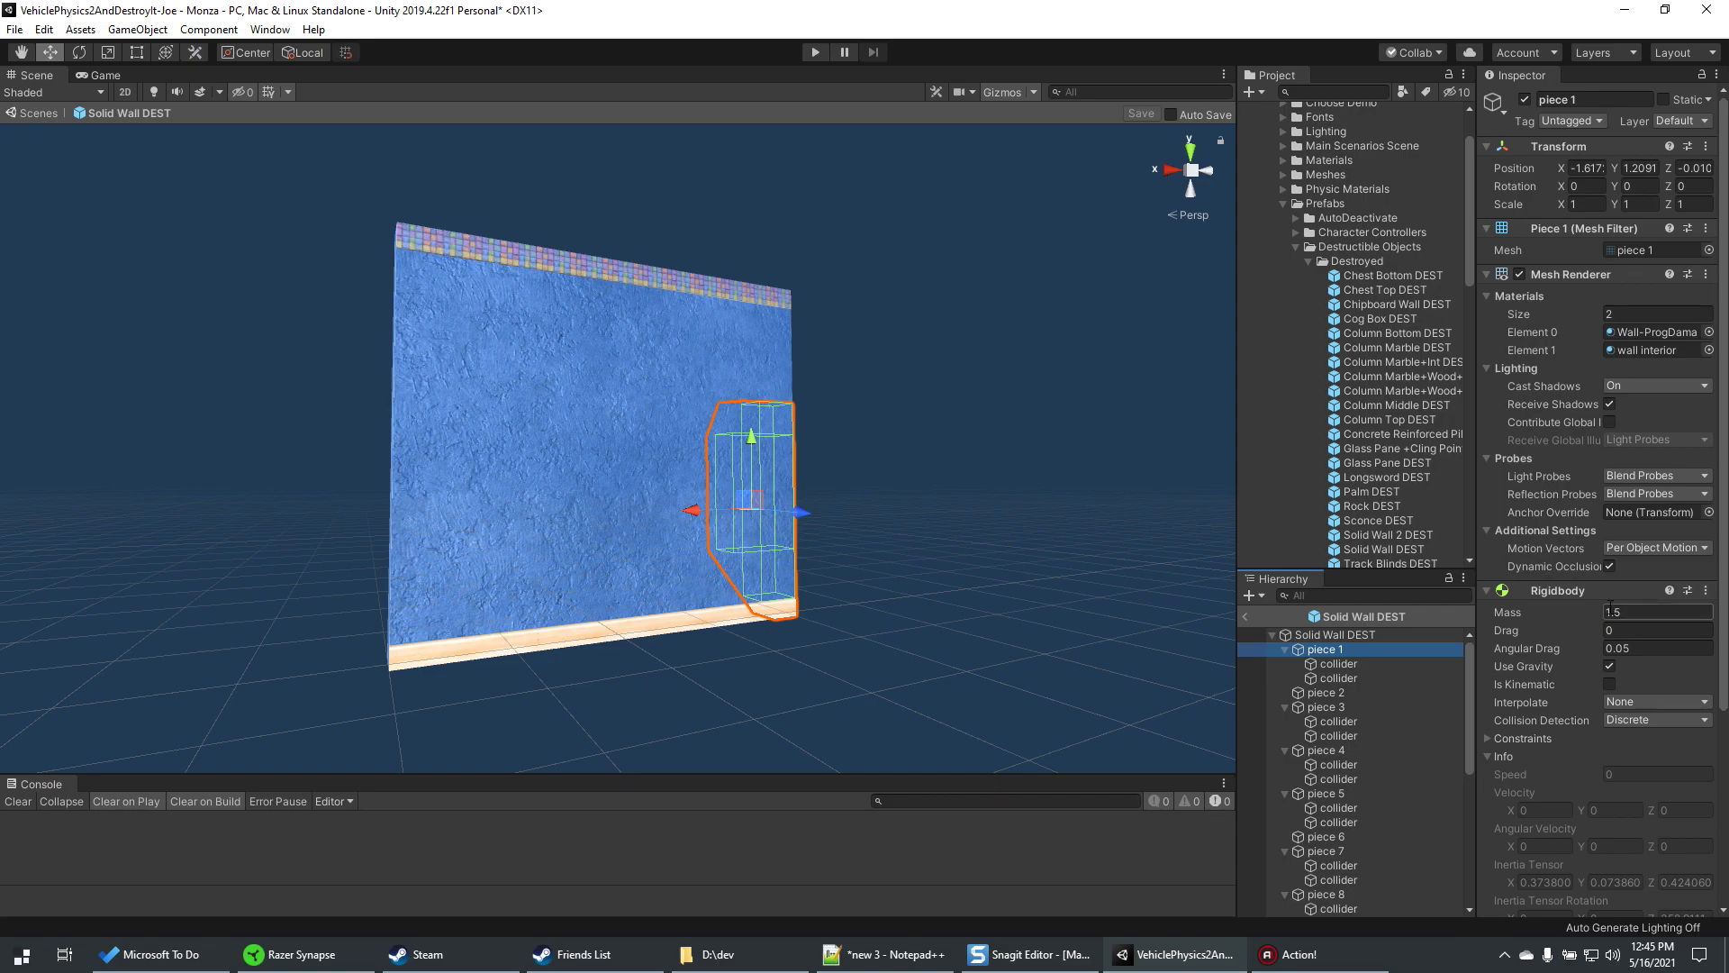
pyautogui.keyDown('ctrl'); pyautogui.click(1314, 692); pyautogui.keyUp('ctrl')
pyautogui.keyDown('ctrl'); pyautogui.click(1323, 706); pyautogui.keyUp('ctrl')
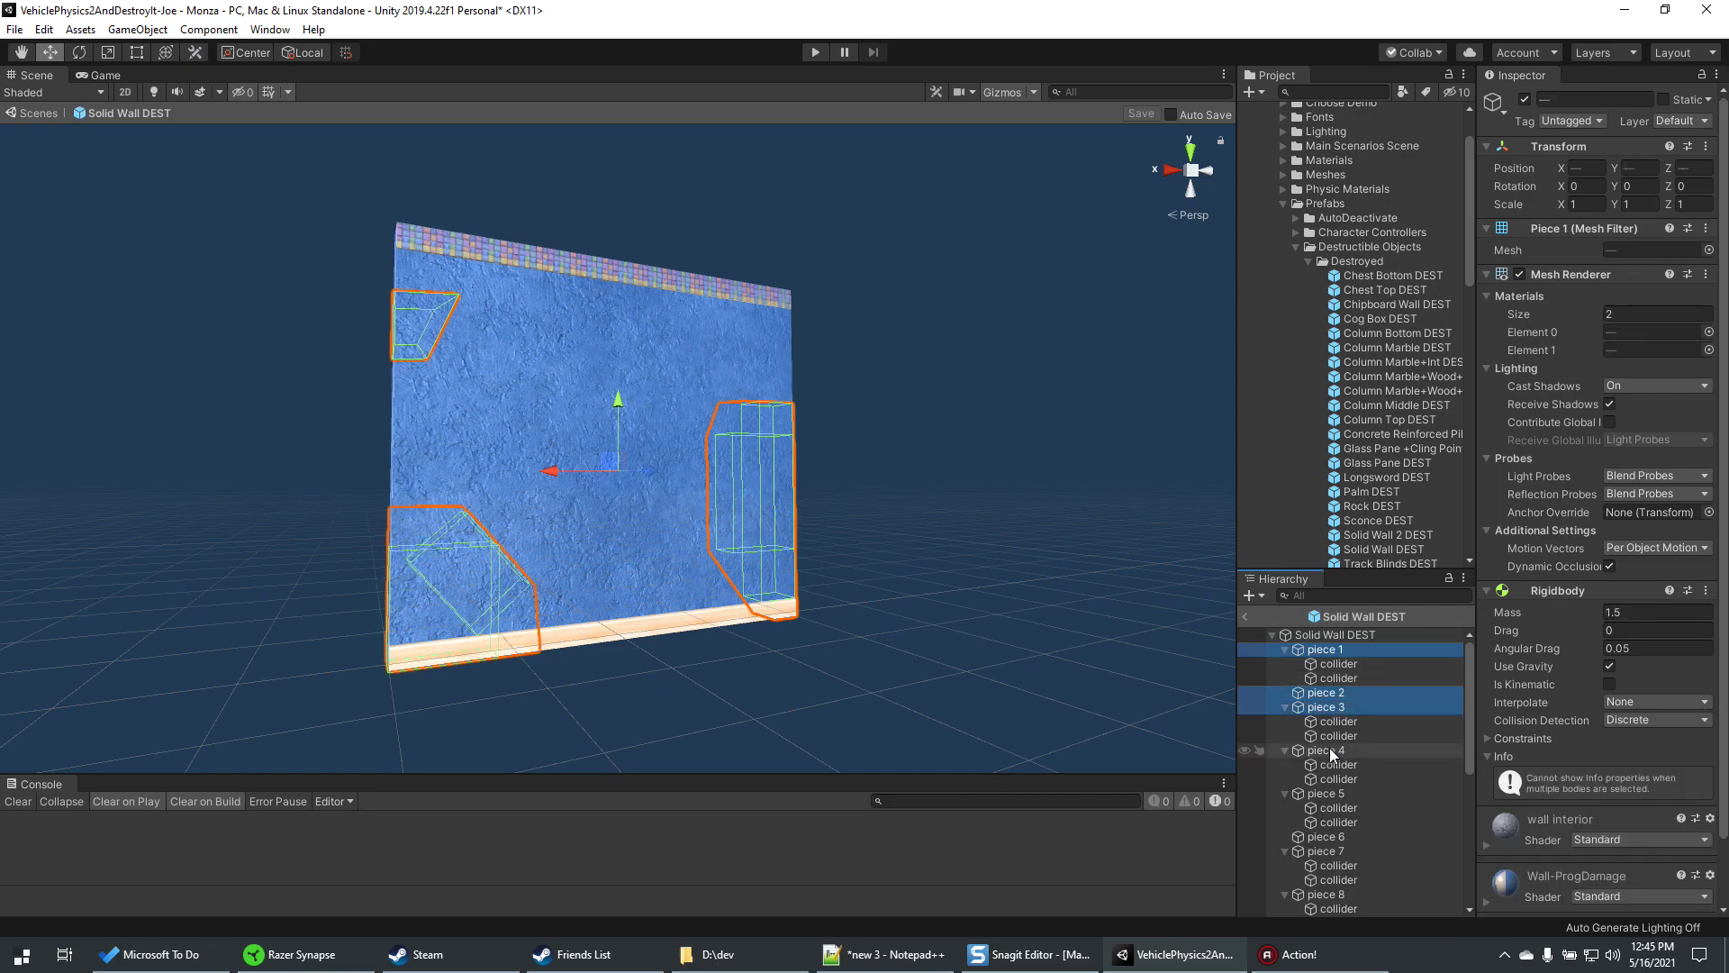
pyautogui.keyDown('ctrl'); pyautogui.click(1337, 750); pyautogui.keyUp('ctrl')
pyautogui.keyDown('ctrl'); pyautogui.click(1331, 794); pyautogui.keyUp('ctrl')
pyautogui.keyDown('ctrl'); pyautogui.click(1325, 837); pyautogui.keyUp('ctrl')
pyautogui.keyDown('ctrl'); pyautogui.click(1328, 853); pyautogui.keyUp('ctrl')
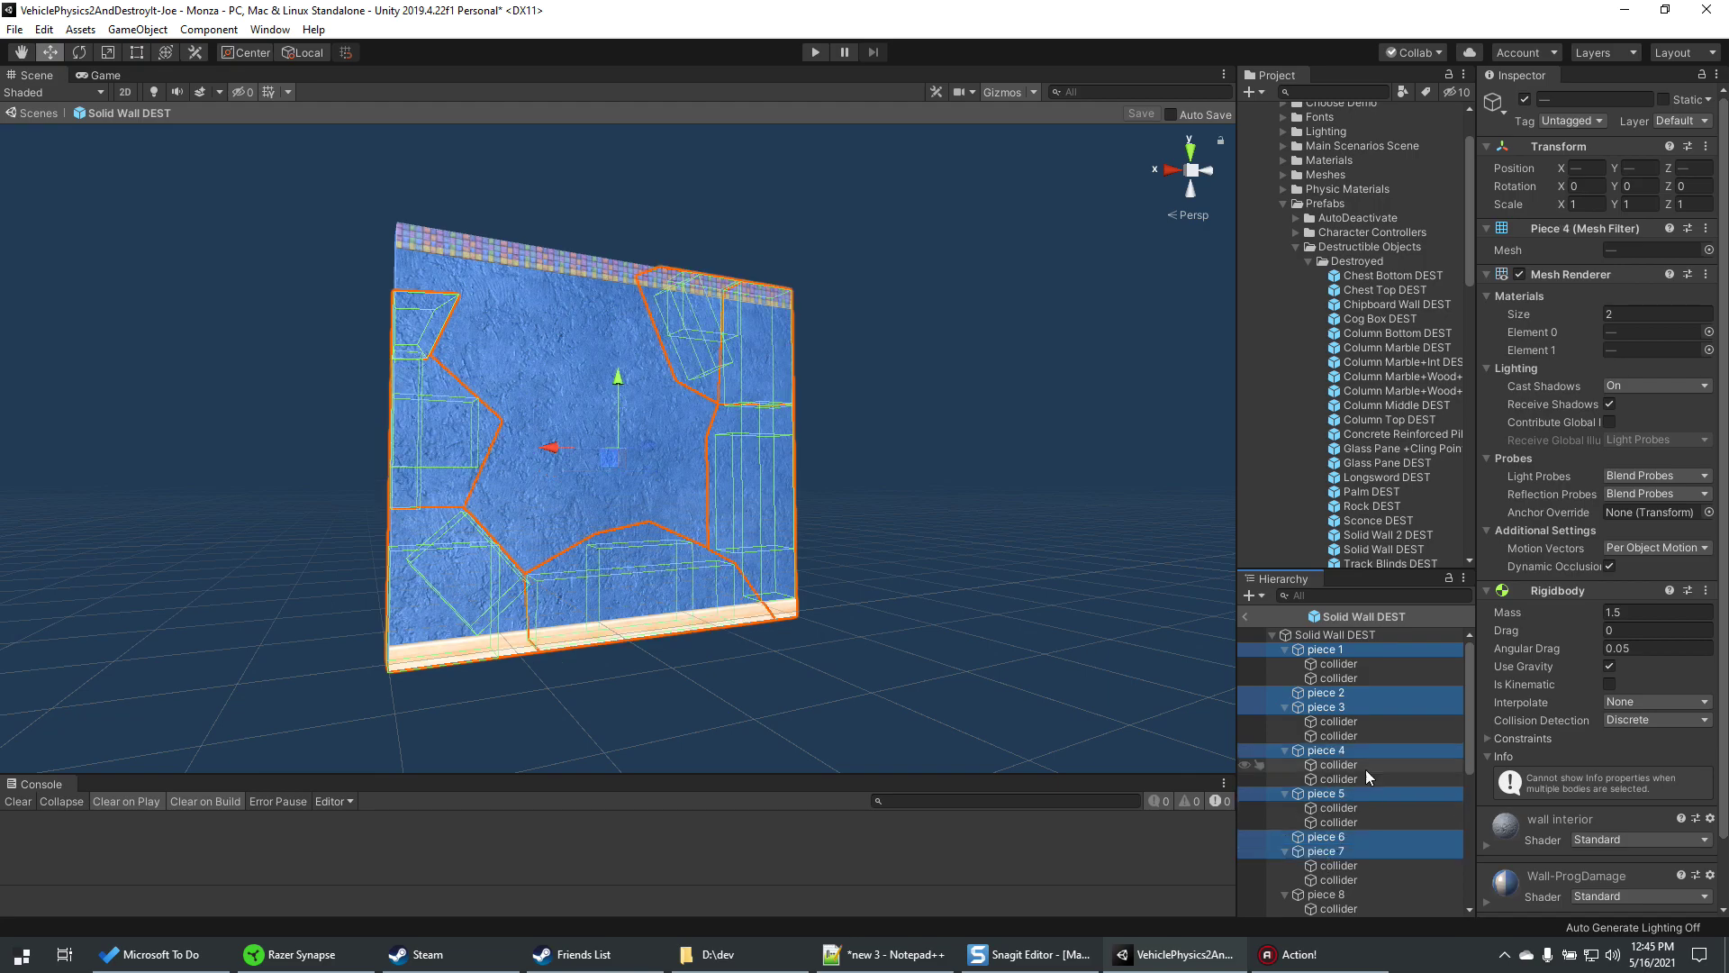
pyautogui.scroll(-3, 1365, 769)
pyautogui.scroll(1, 1366, 743)
pyautogui.scroll(-1, 1366, 740)
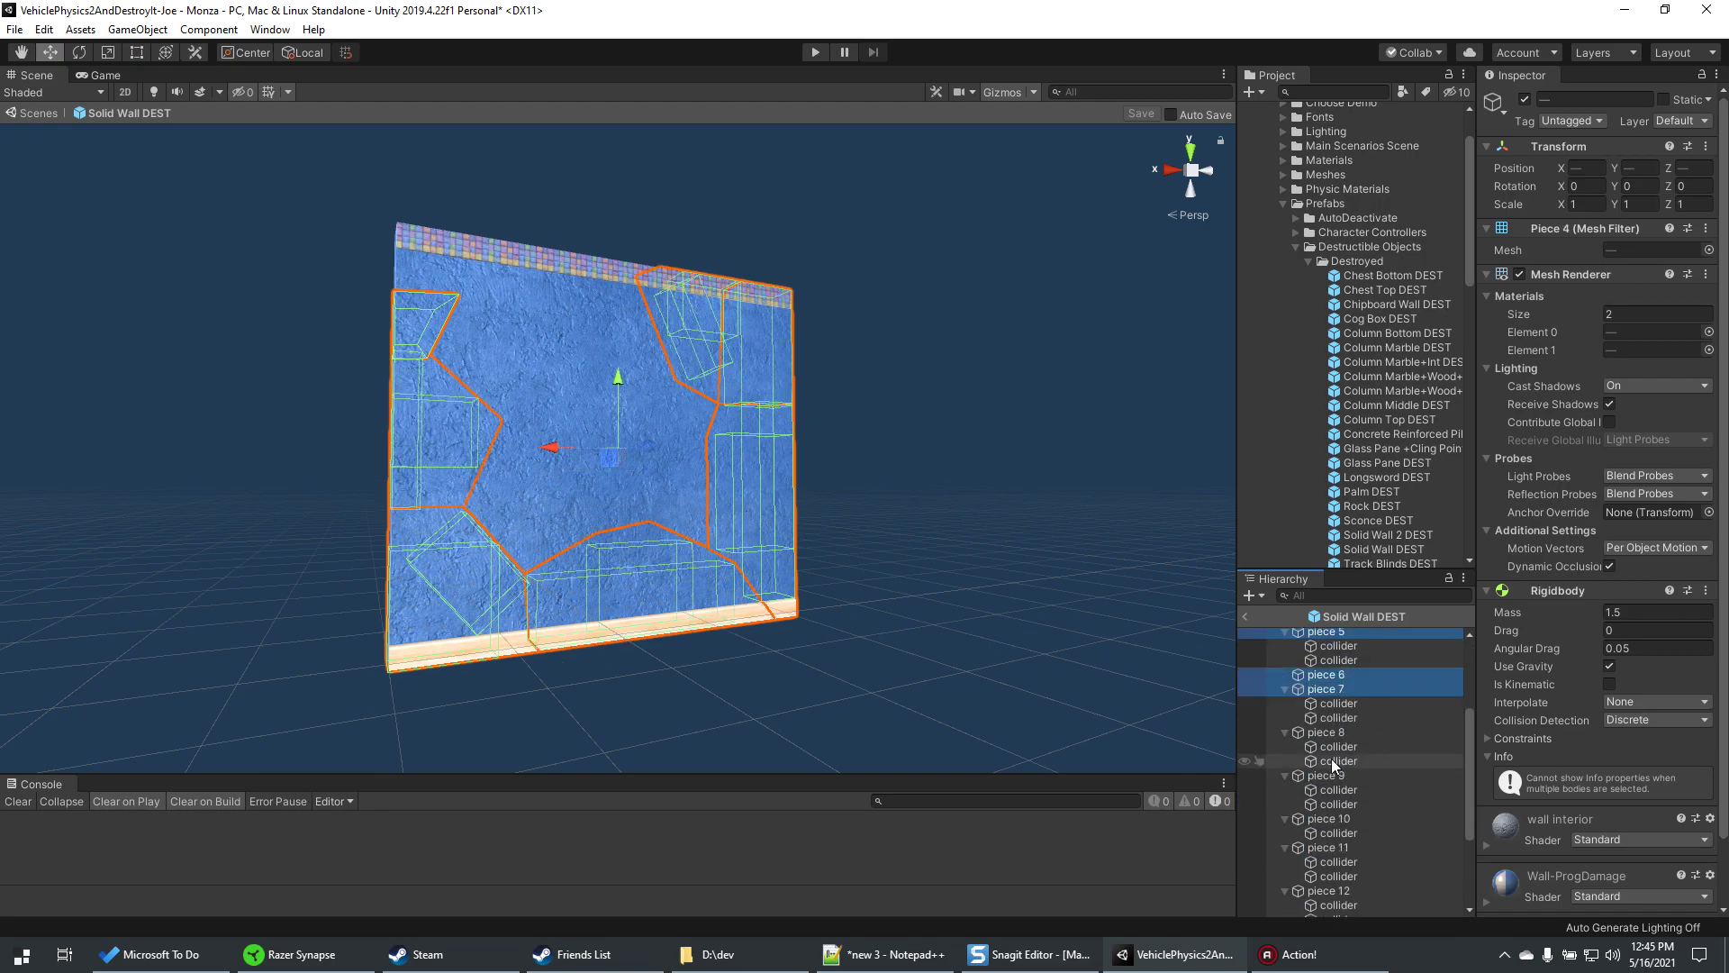
pyautogui.keyDown('ctrl'); pyautogui.click(1320, 731); pyautogui.keyUp('ctrl')
pyautogui.keyDown('ctrl'); pyautogui.click(1336, 777); pyautogui.keyUp('ctrl')
pyautogui.keyDown('ctrl'); pyautogui.click(1340, 818); pyautogui.keyUp('ctrl')
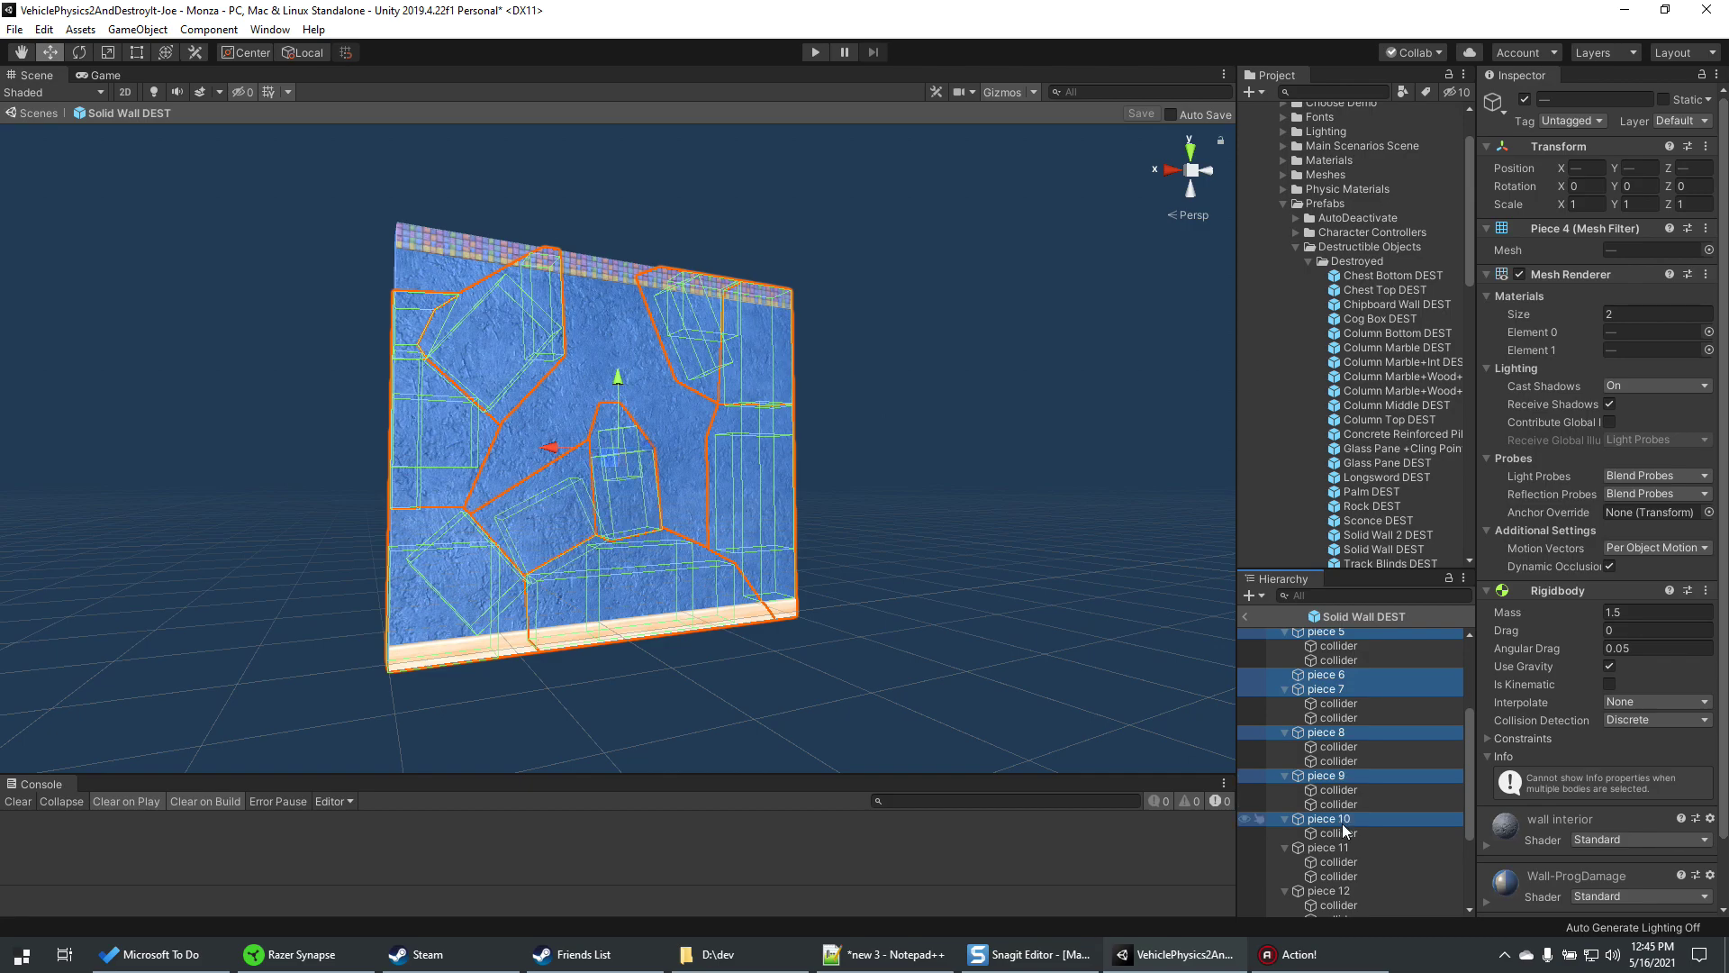
pyautogui.keyDown('ctrl'); pyautogui.click(1338, 848); pyautogui.keyUp('ctrl')
pyautogui.keyDown('ctrl'); pyautogui.click(1331, 890); pyautogui.keyUp('ctrl')
pyautogui.scroll(-3, 1360, 792)
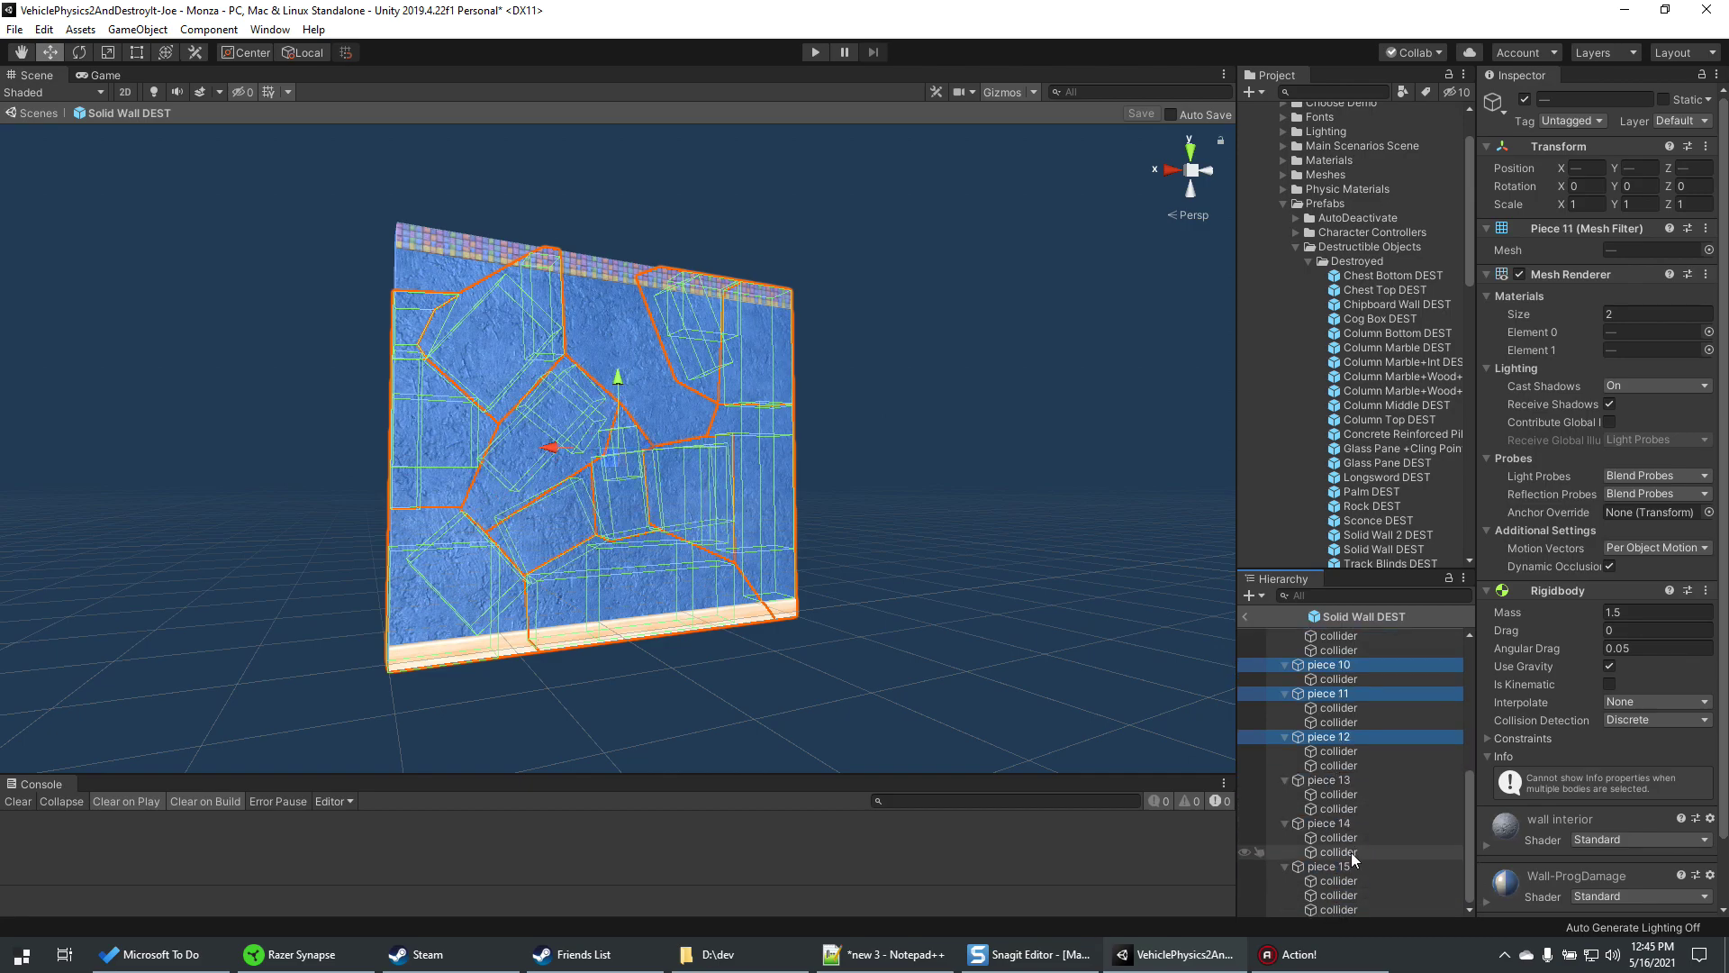
pyautogui.keyDown('ctrl'); pyautogui.click(1333, 779); pyautogui.keyUp('ctrl')
pyautogui.keyDown('ctrl'); pyautogui.click(1332, 823); pyautogui.keyUp('ctrl')
pyautogui.keyDown('ctrl'); pyautogui.click(1329, 867); pyautogui.keyUp('ctrl')
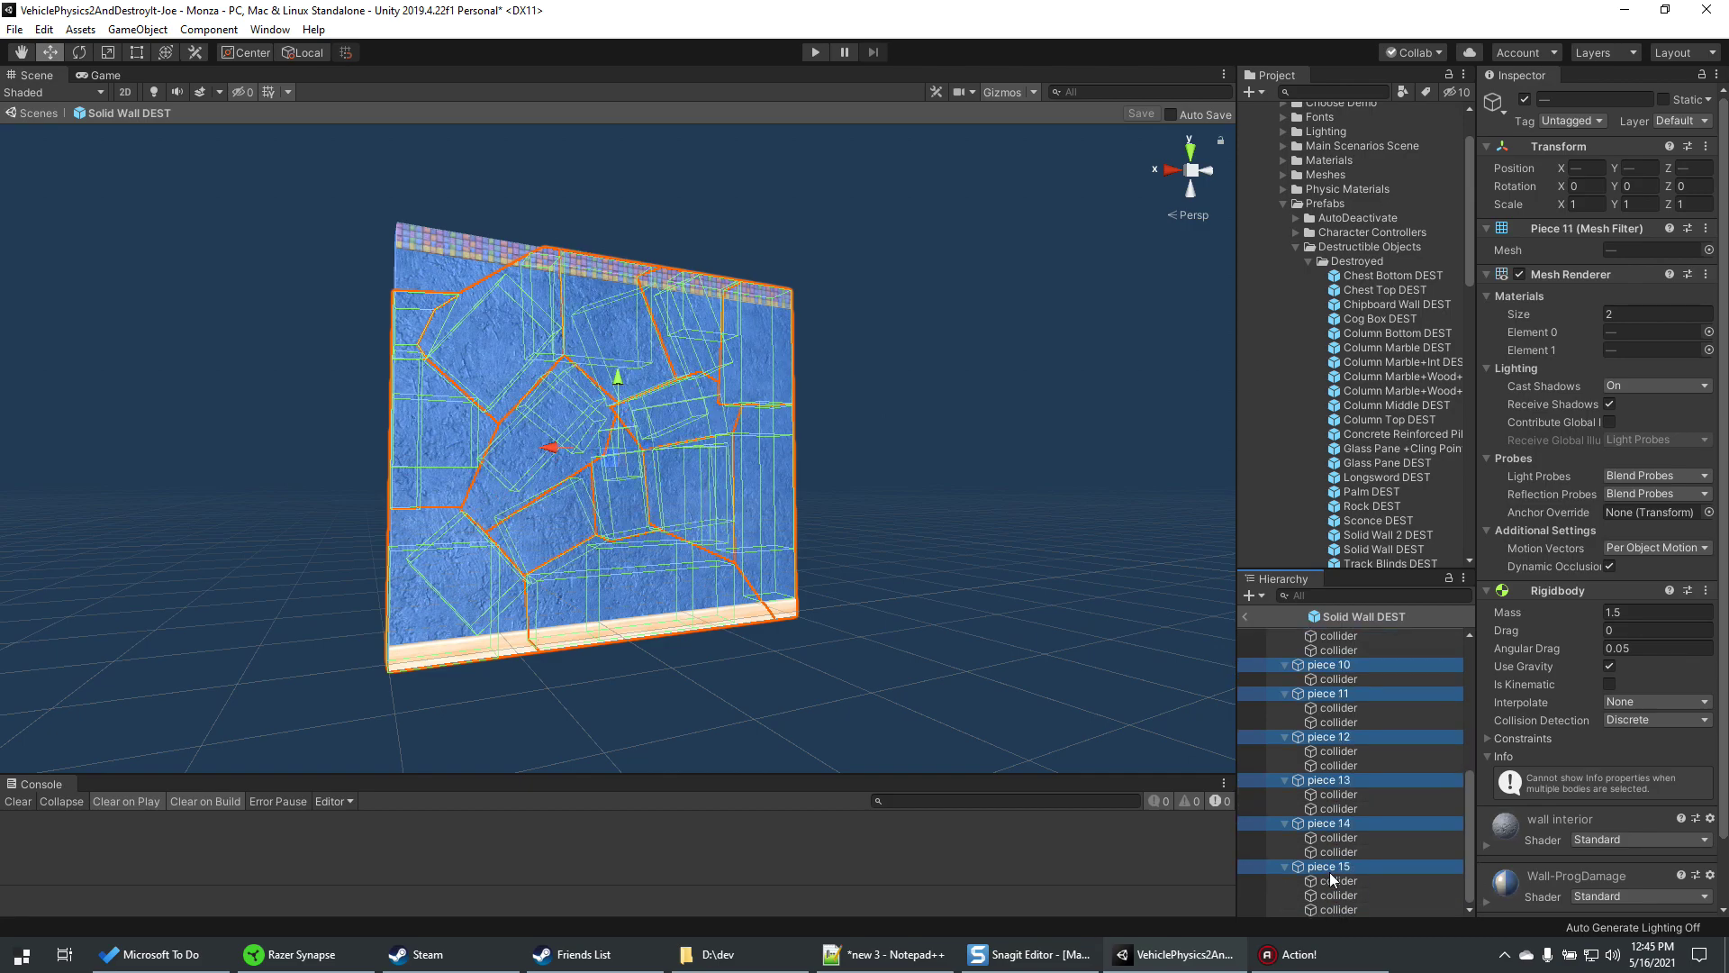
pyautogui.click(1644, 613)
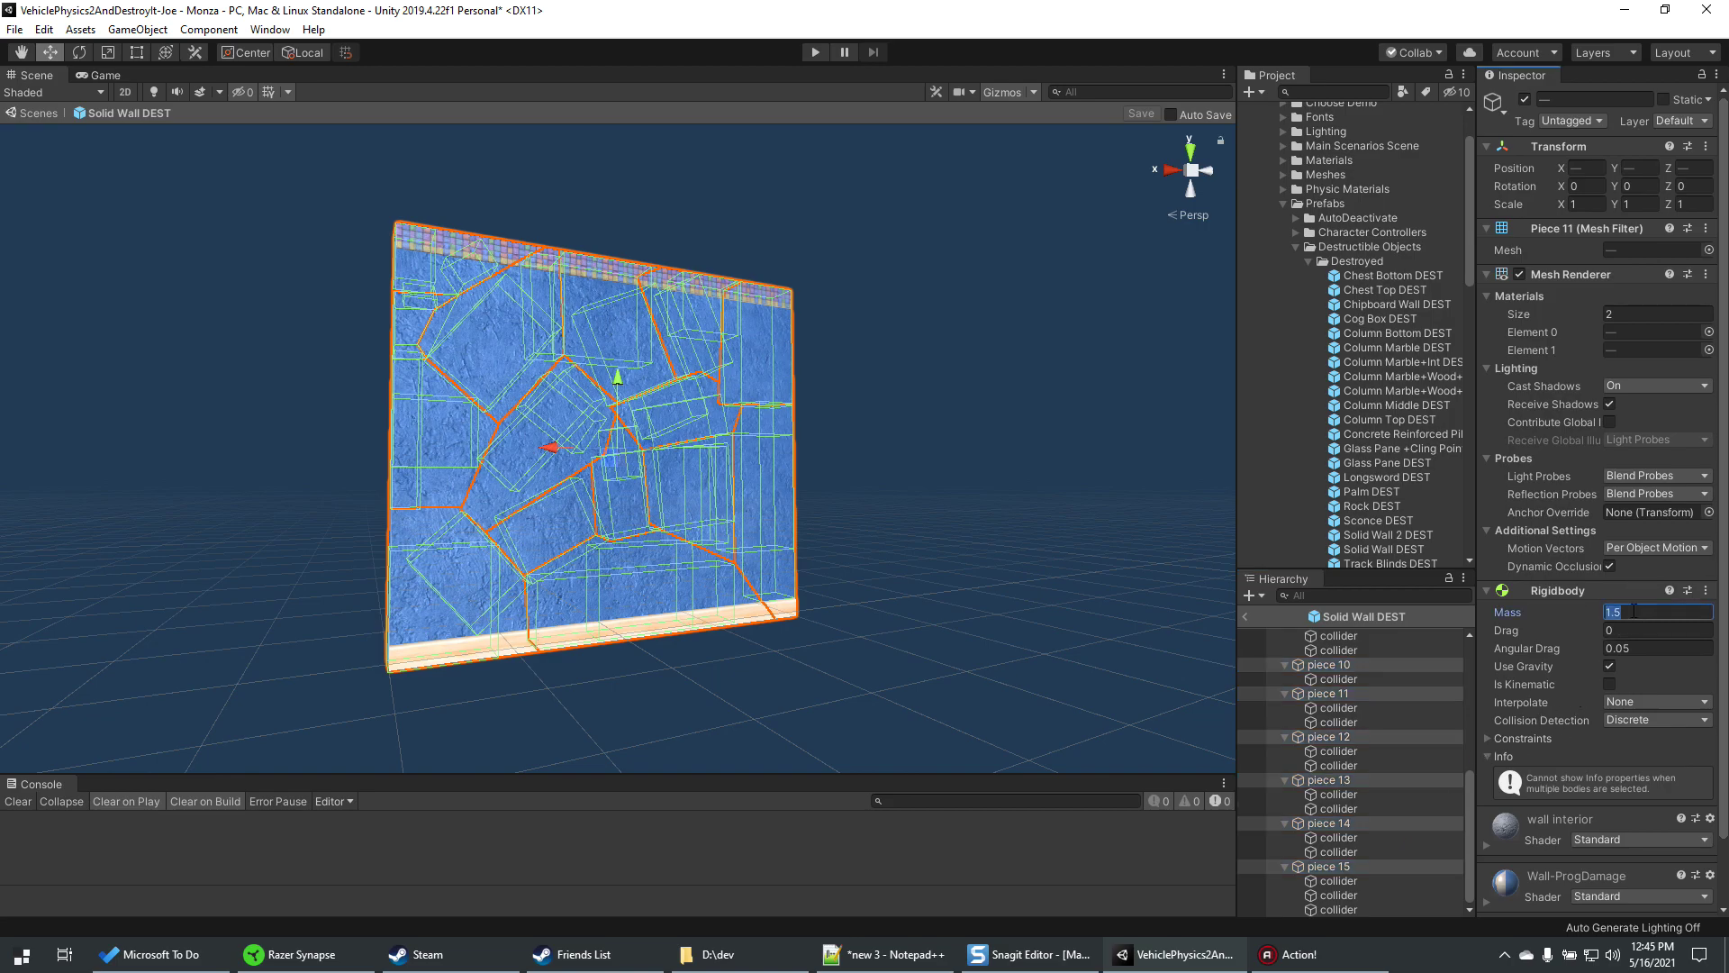
pyautogui.write('.2')
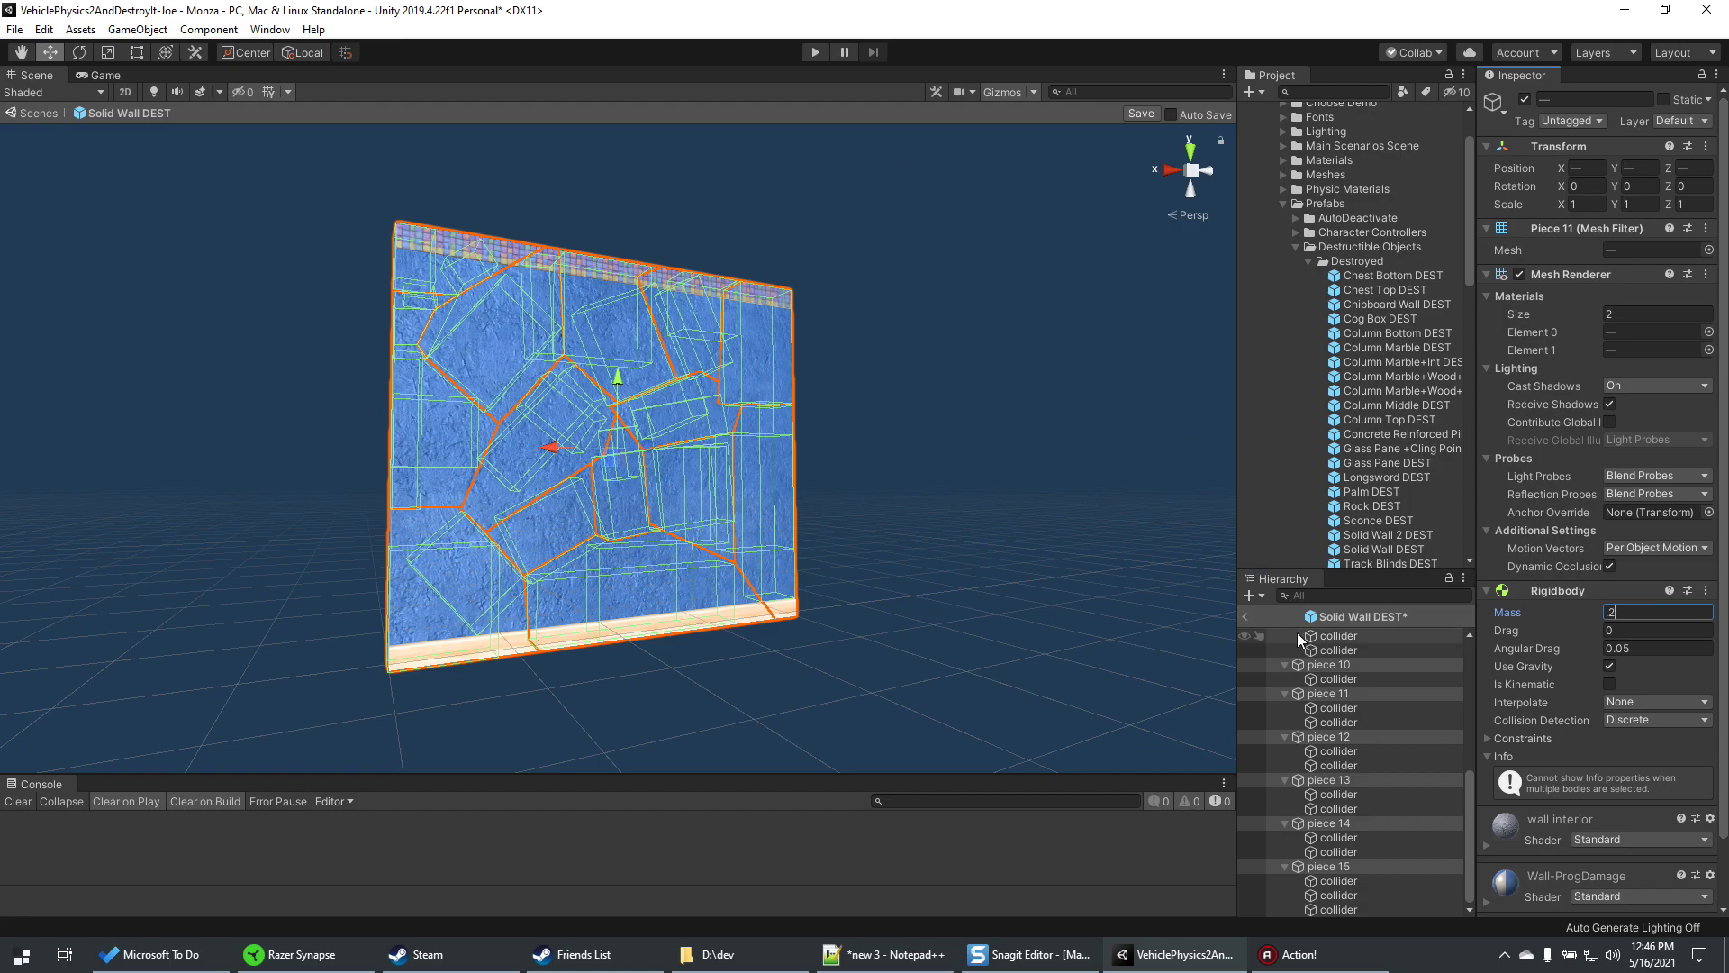
pyautogui.click(1245, 616)
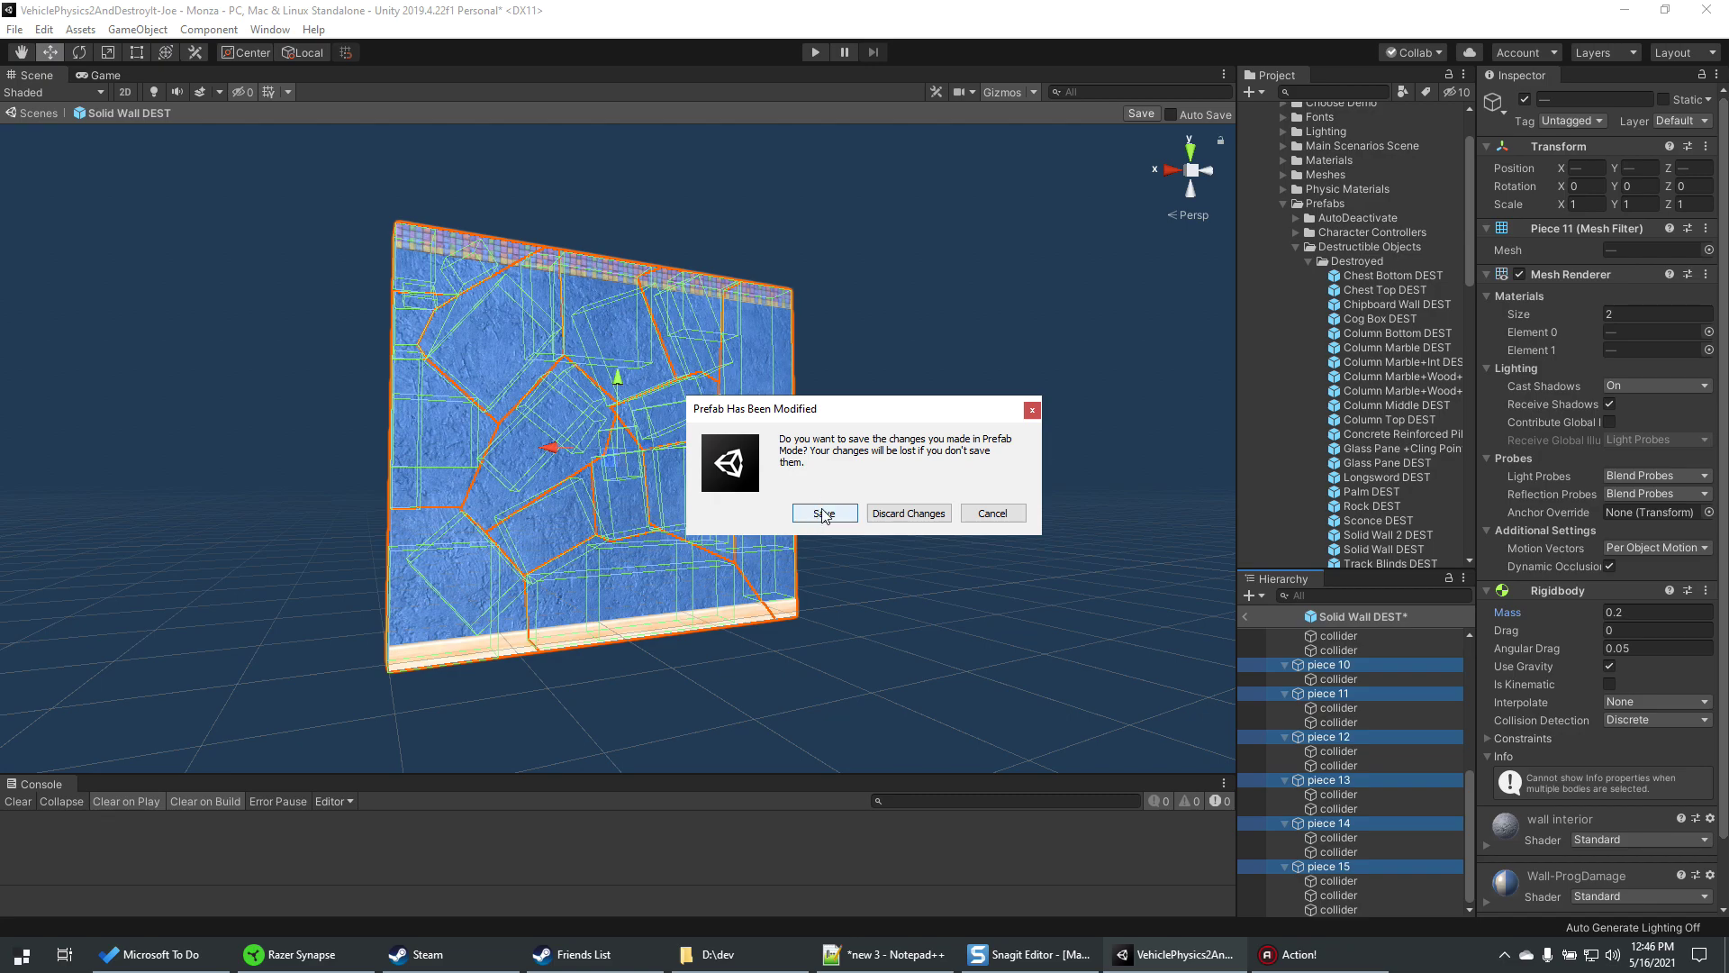
pyautogui.click(822, 511)
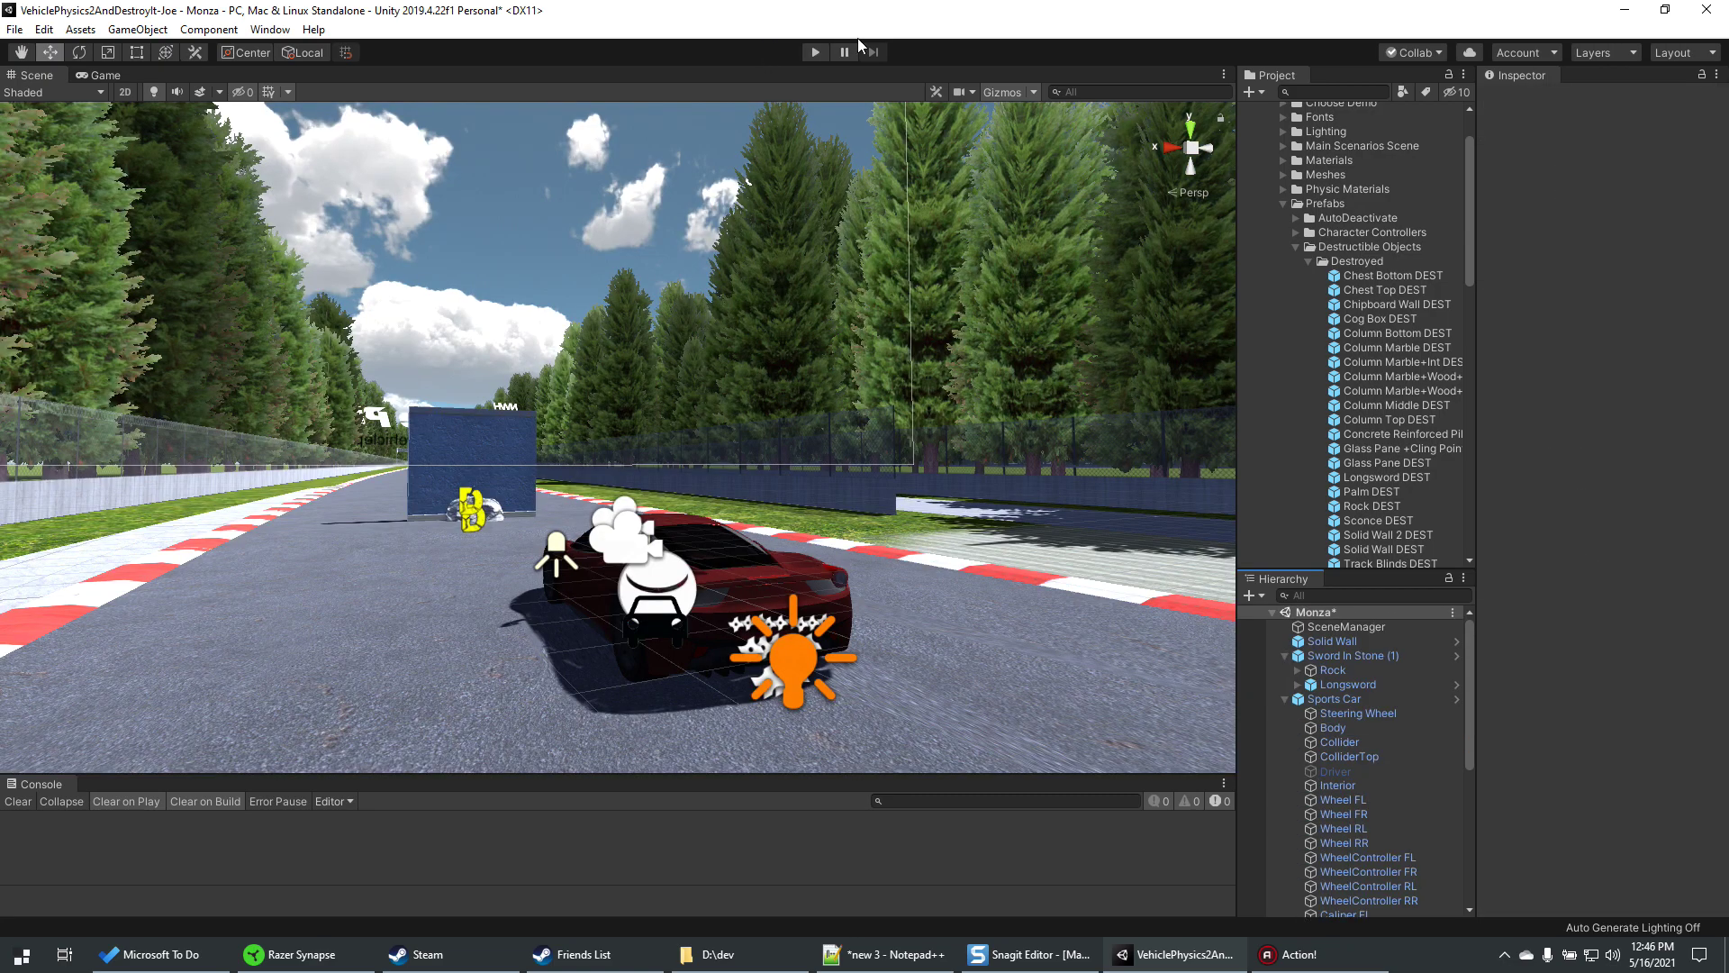
# - Run the scene, drive the car through the rock, the wall and its lighter debris, and stop the run
pyautogui.click(815, 52)
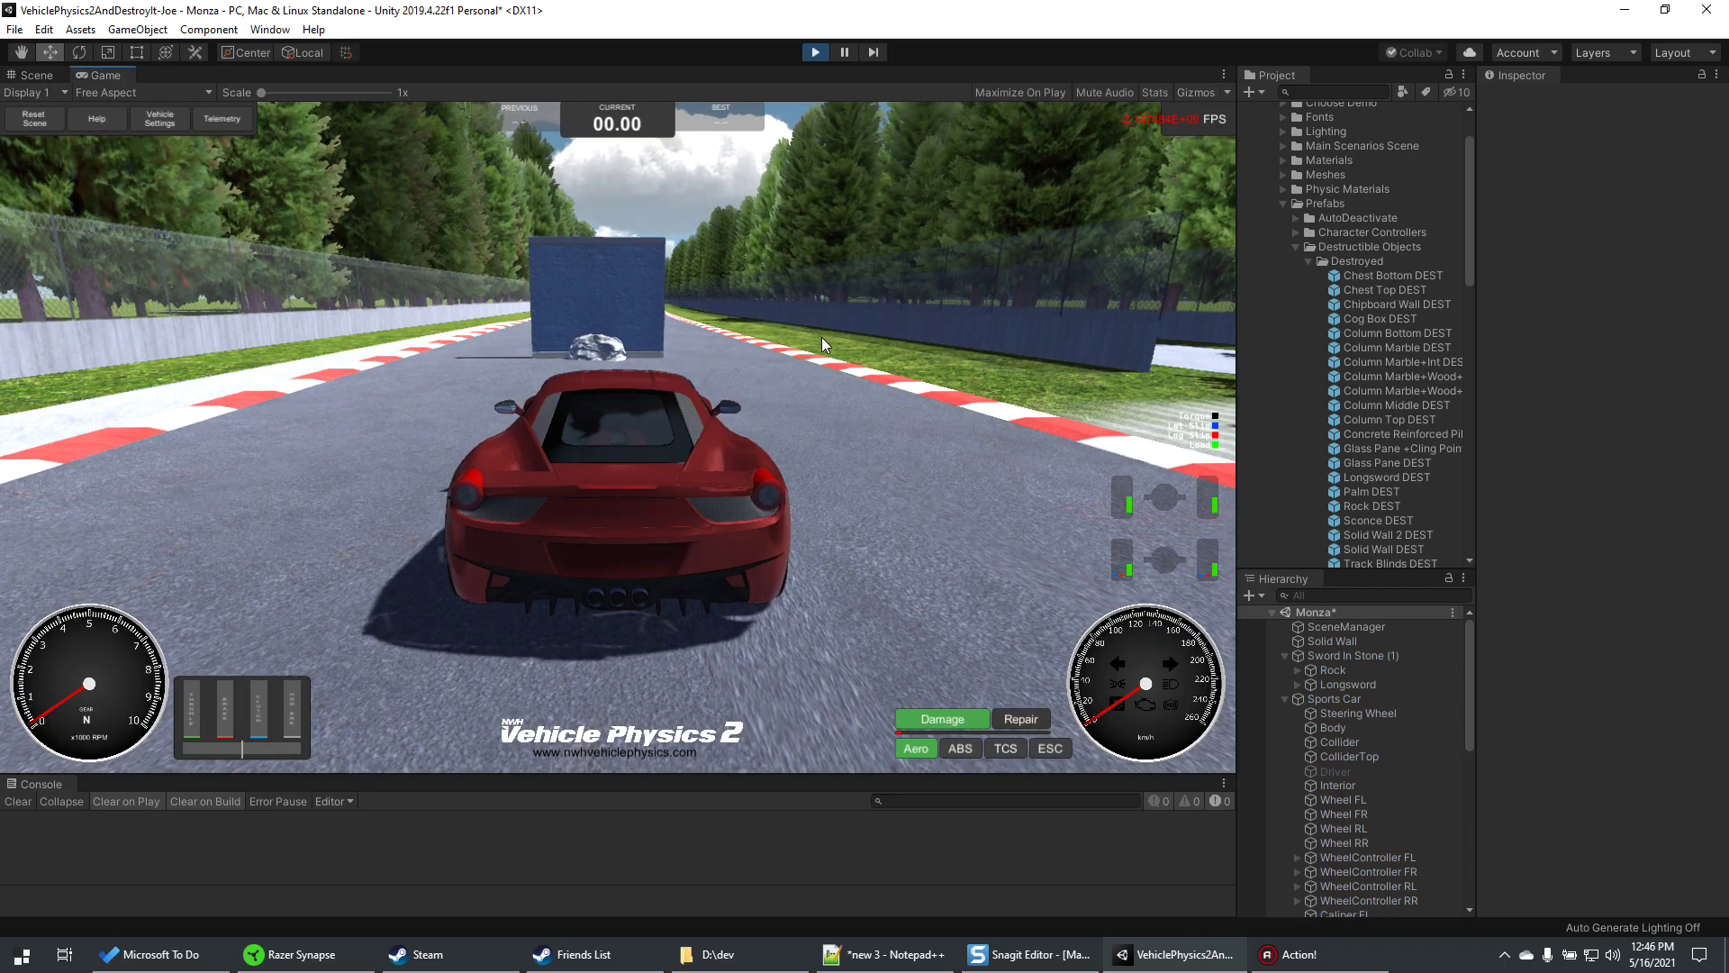
pyautogui.press('w')
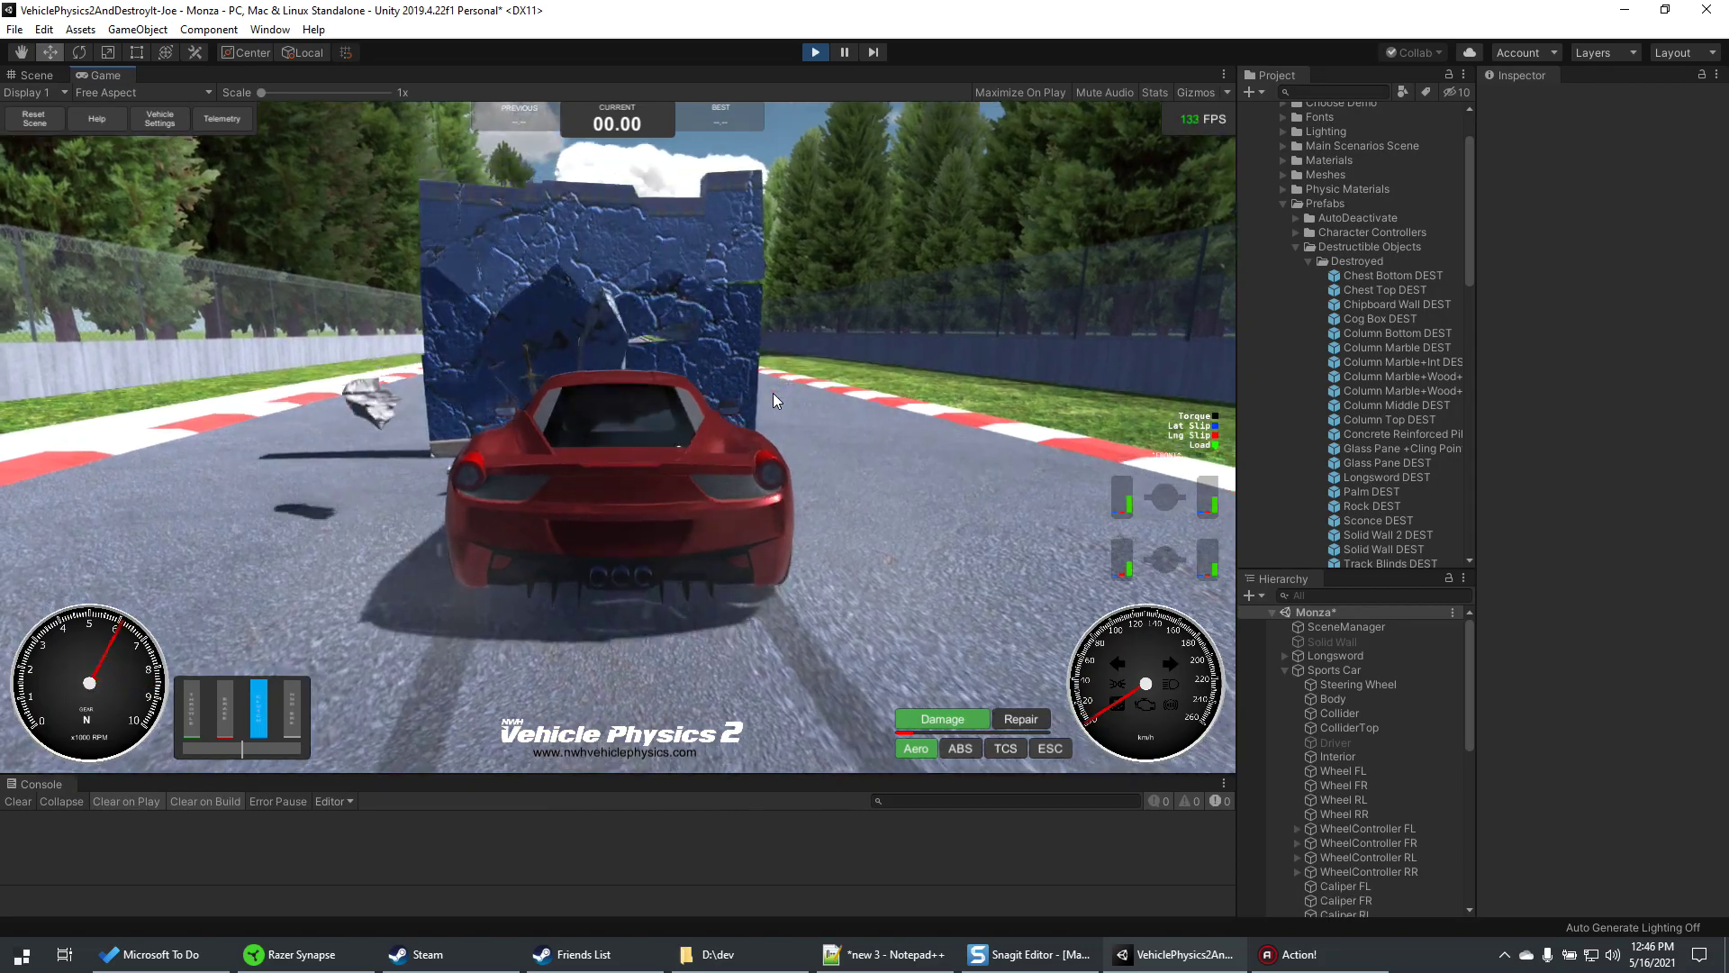
pyautogui.press('s')
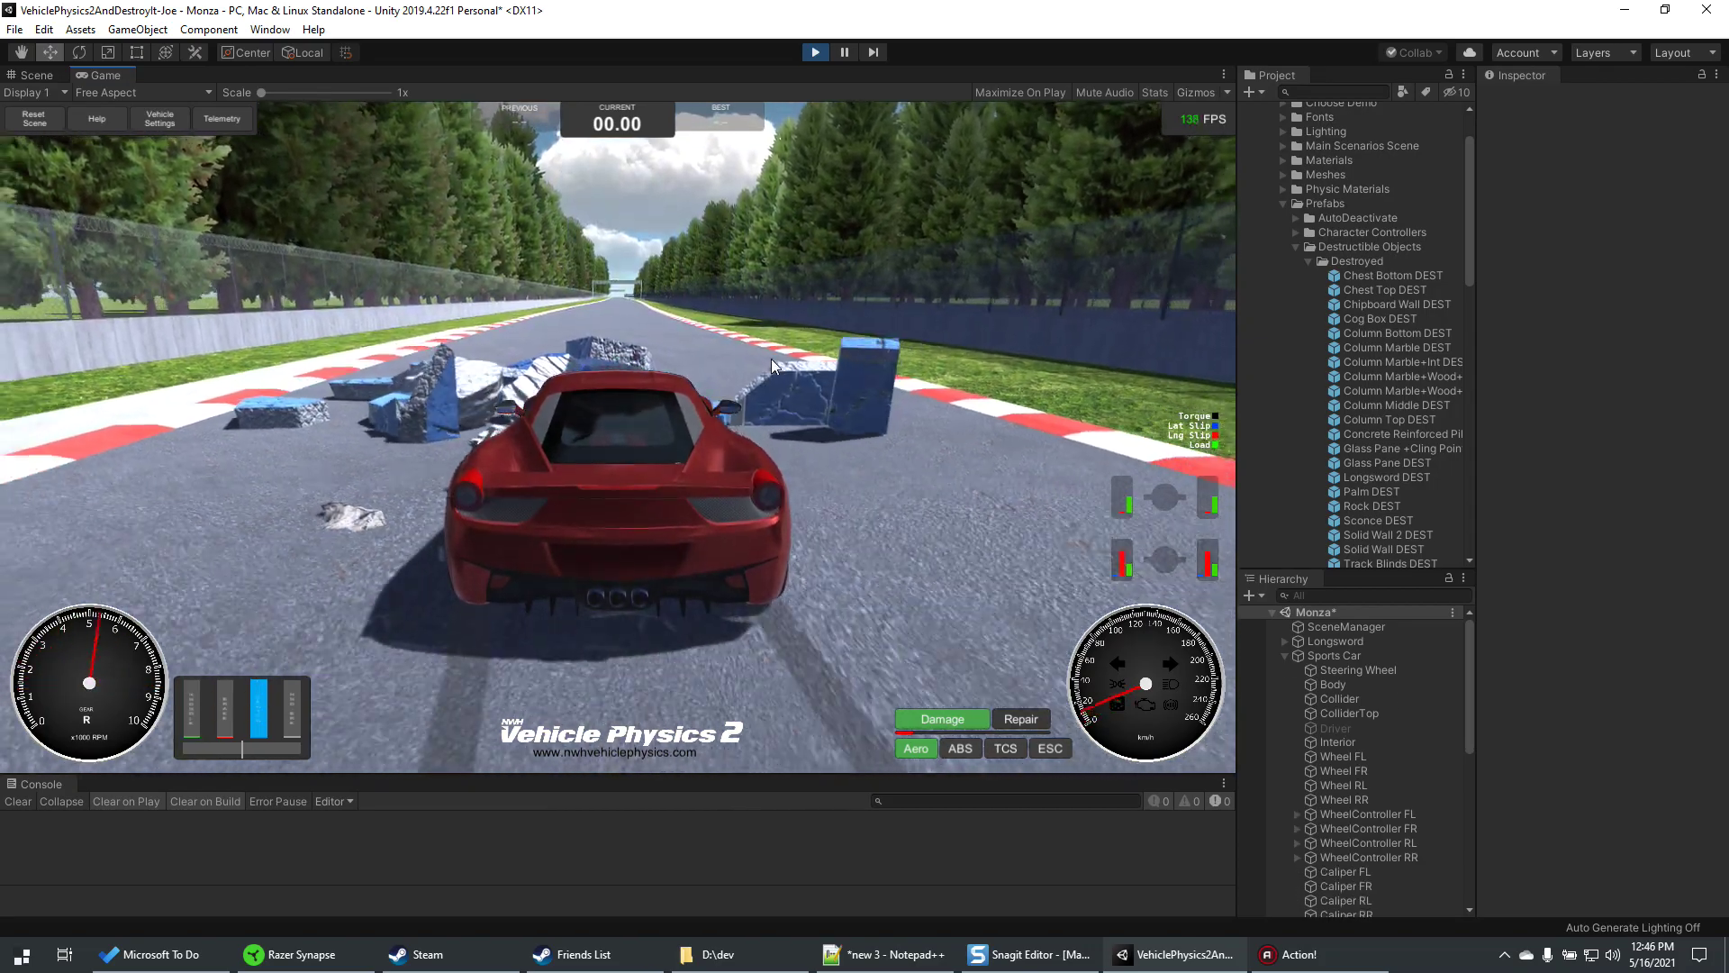
pyautogui.press('w')
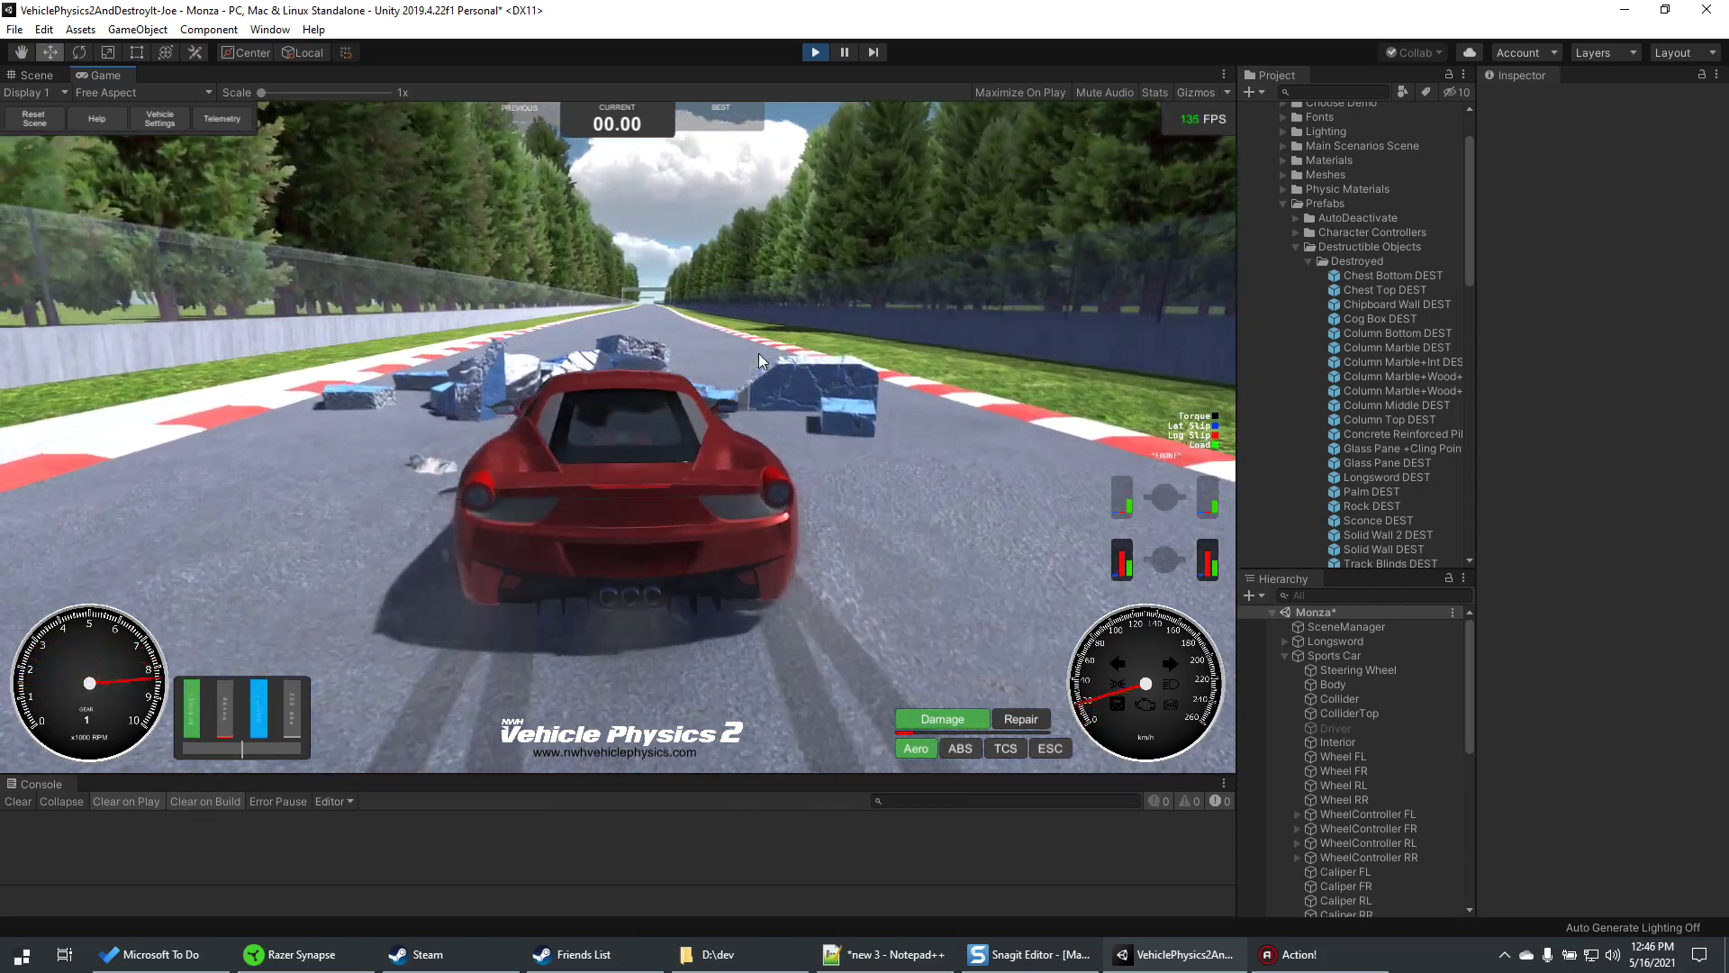
pyautogui.press('d')
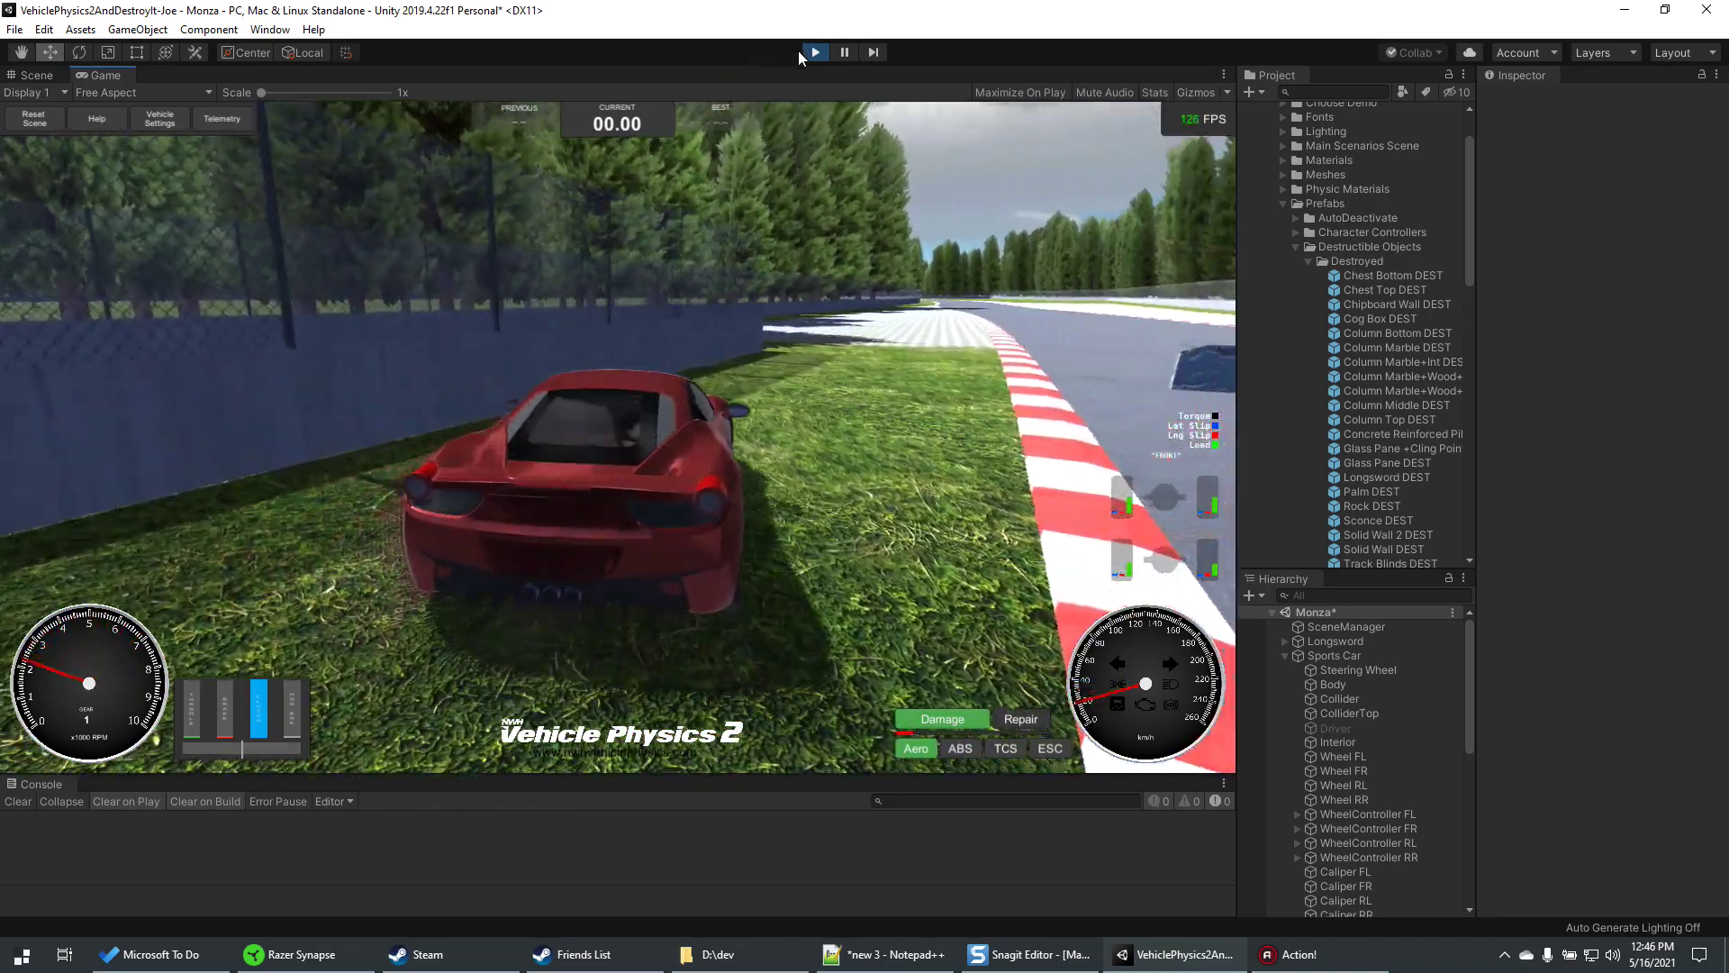
pyautogui.hotkey('ctrl', 'p')
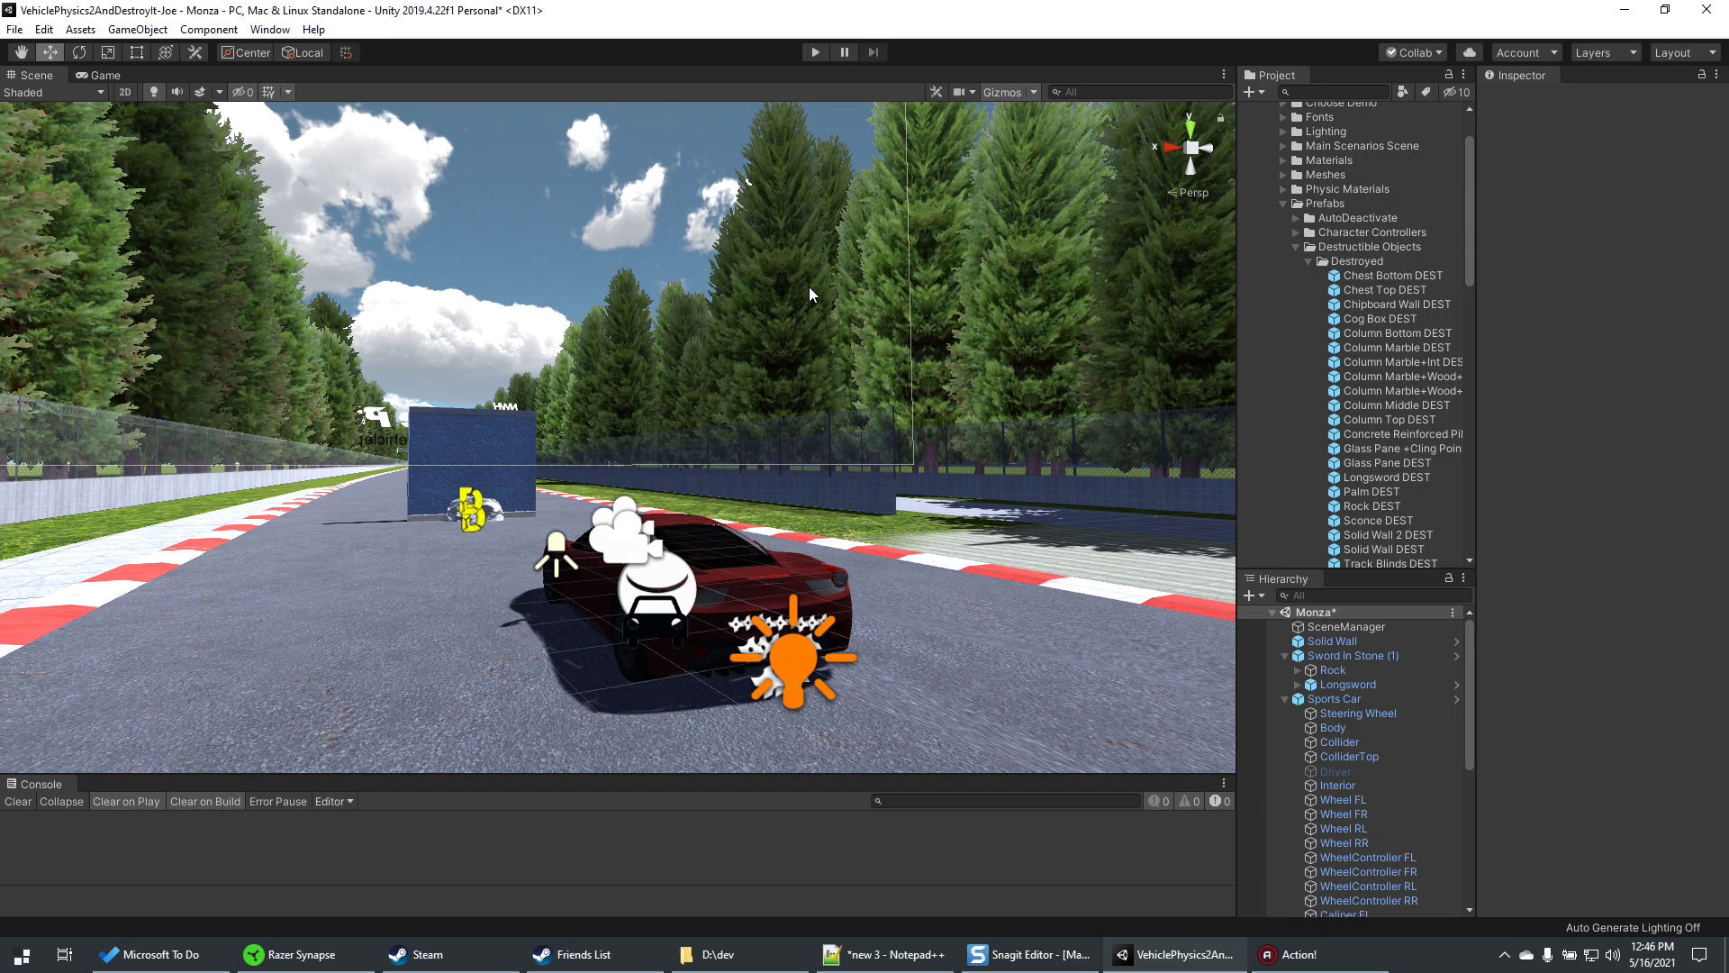
# - Run the scene, drive the car into the rock, reverse and ram forward through the wall, steer past the debris, and stop the run
pyautogui.click(814, 53)
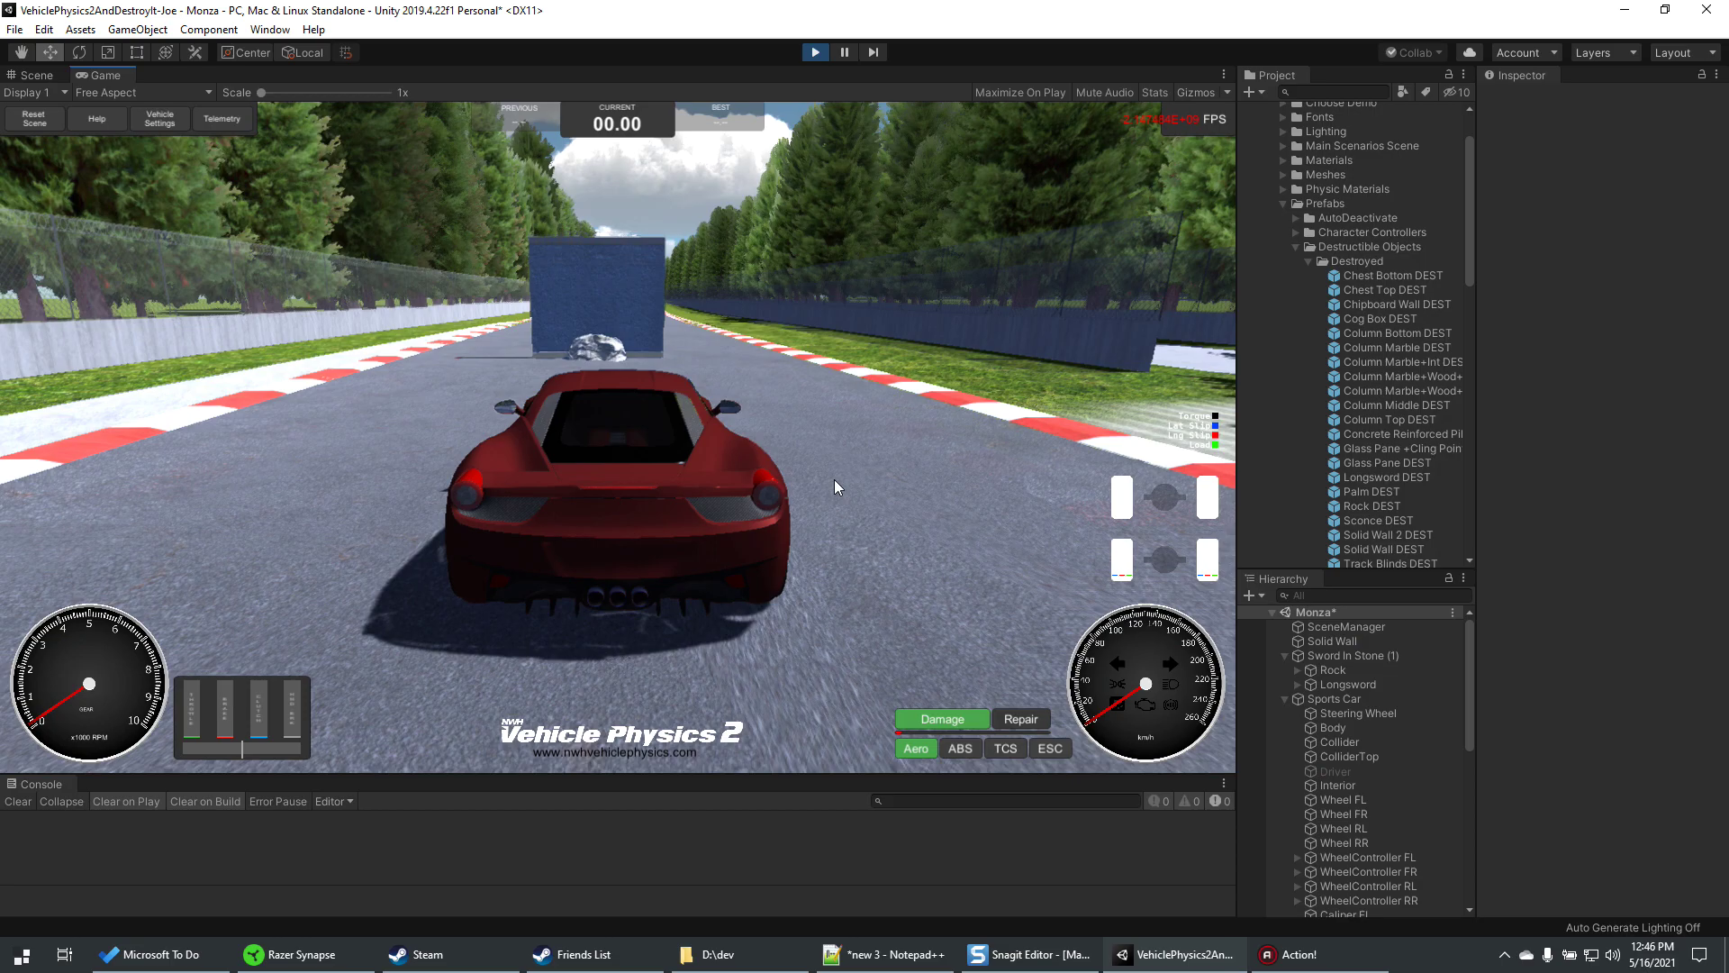
pyautogui.press('w')
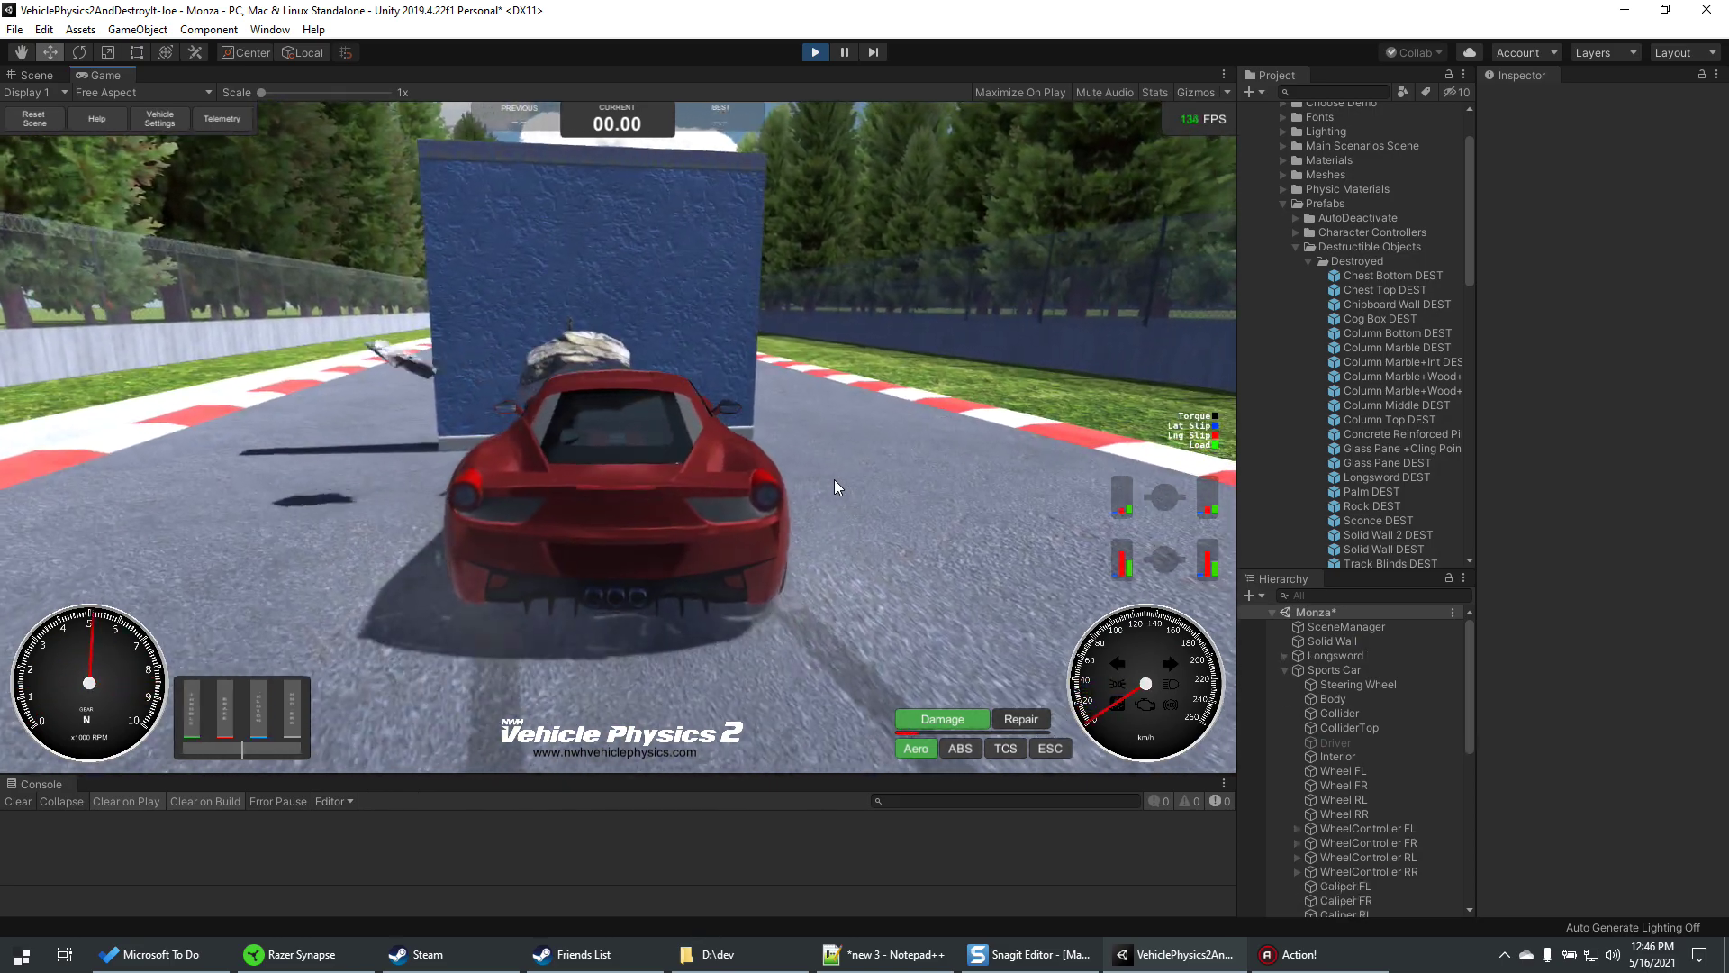
pyautogui.press('s')
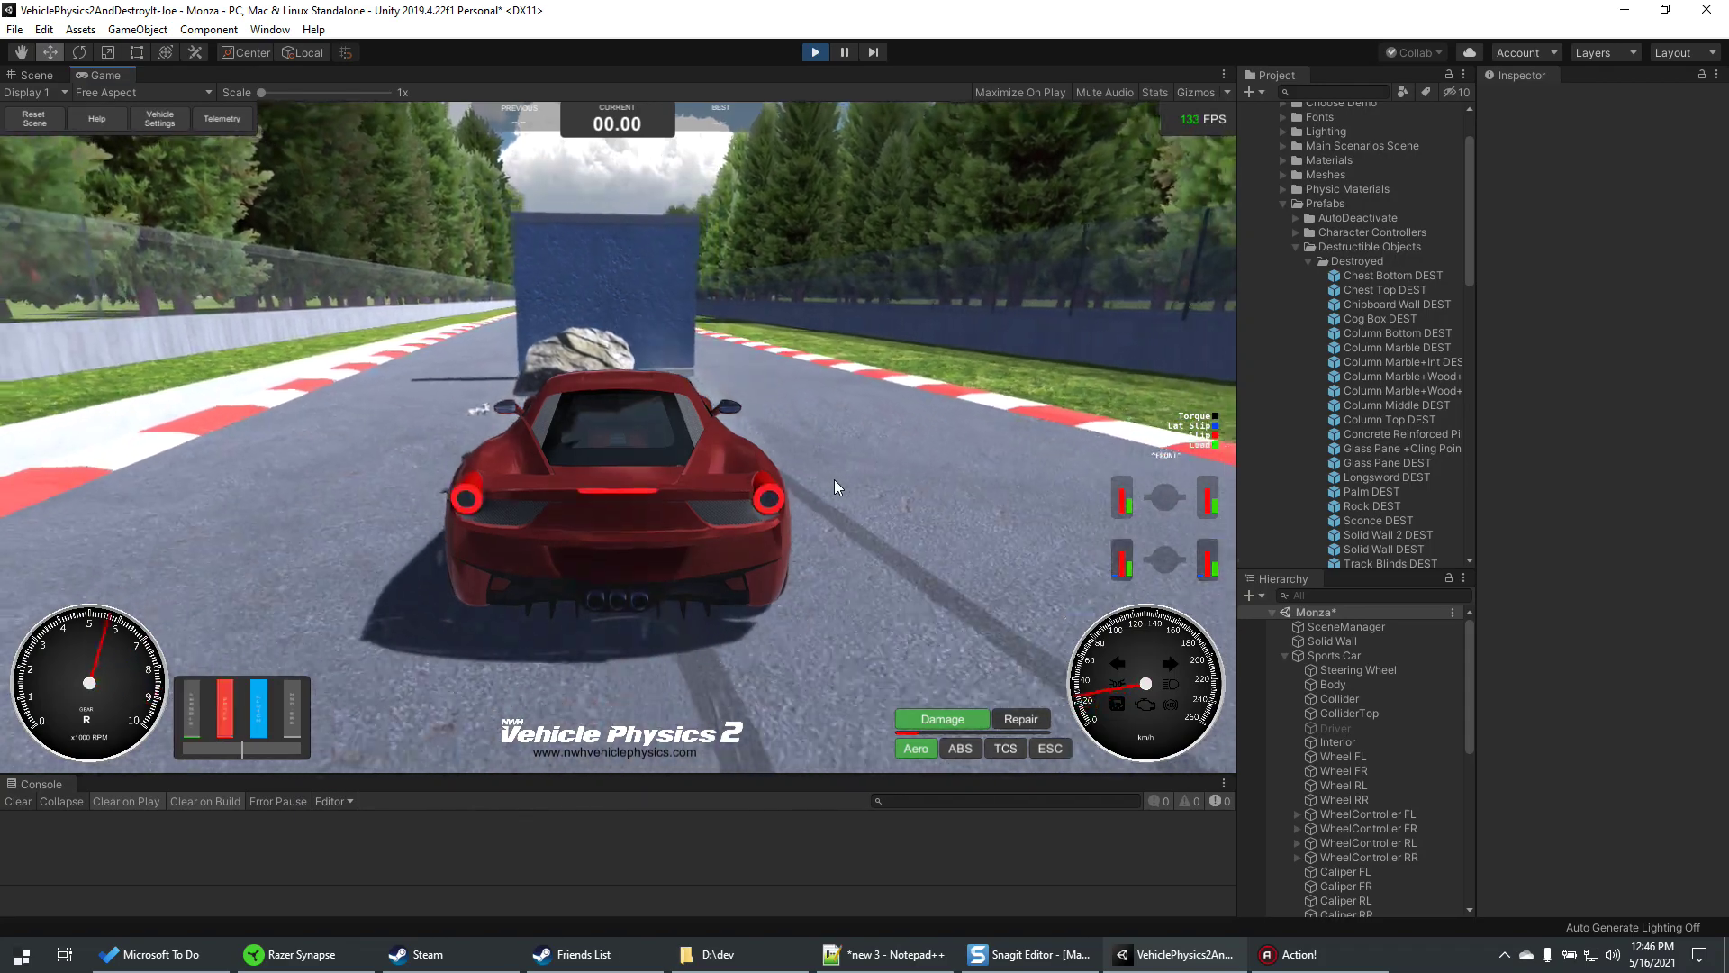
pyautogui.press('w')
pyautogui.press('d')
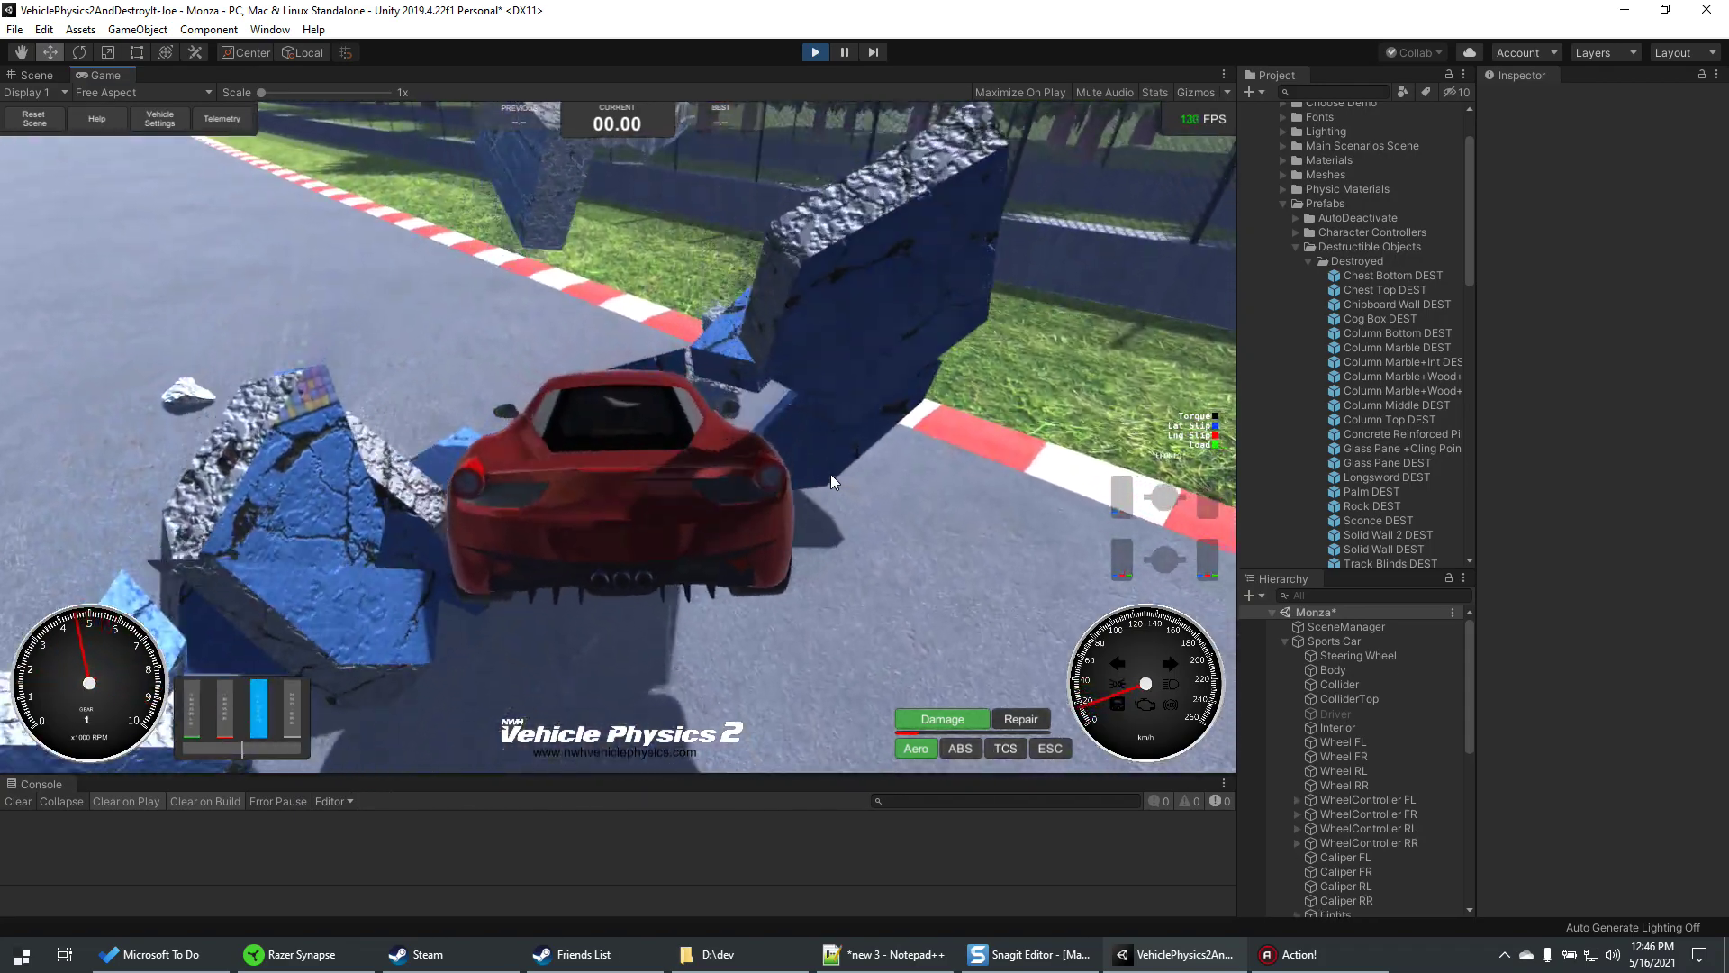
pyautogui.press('a')
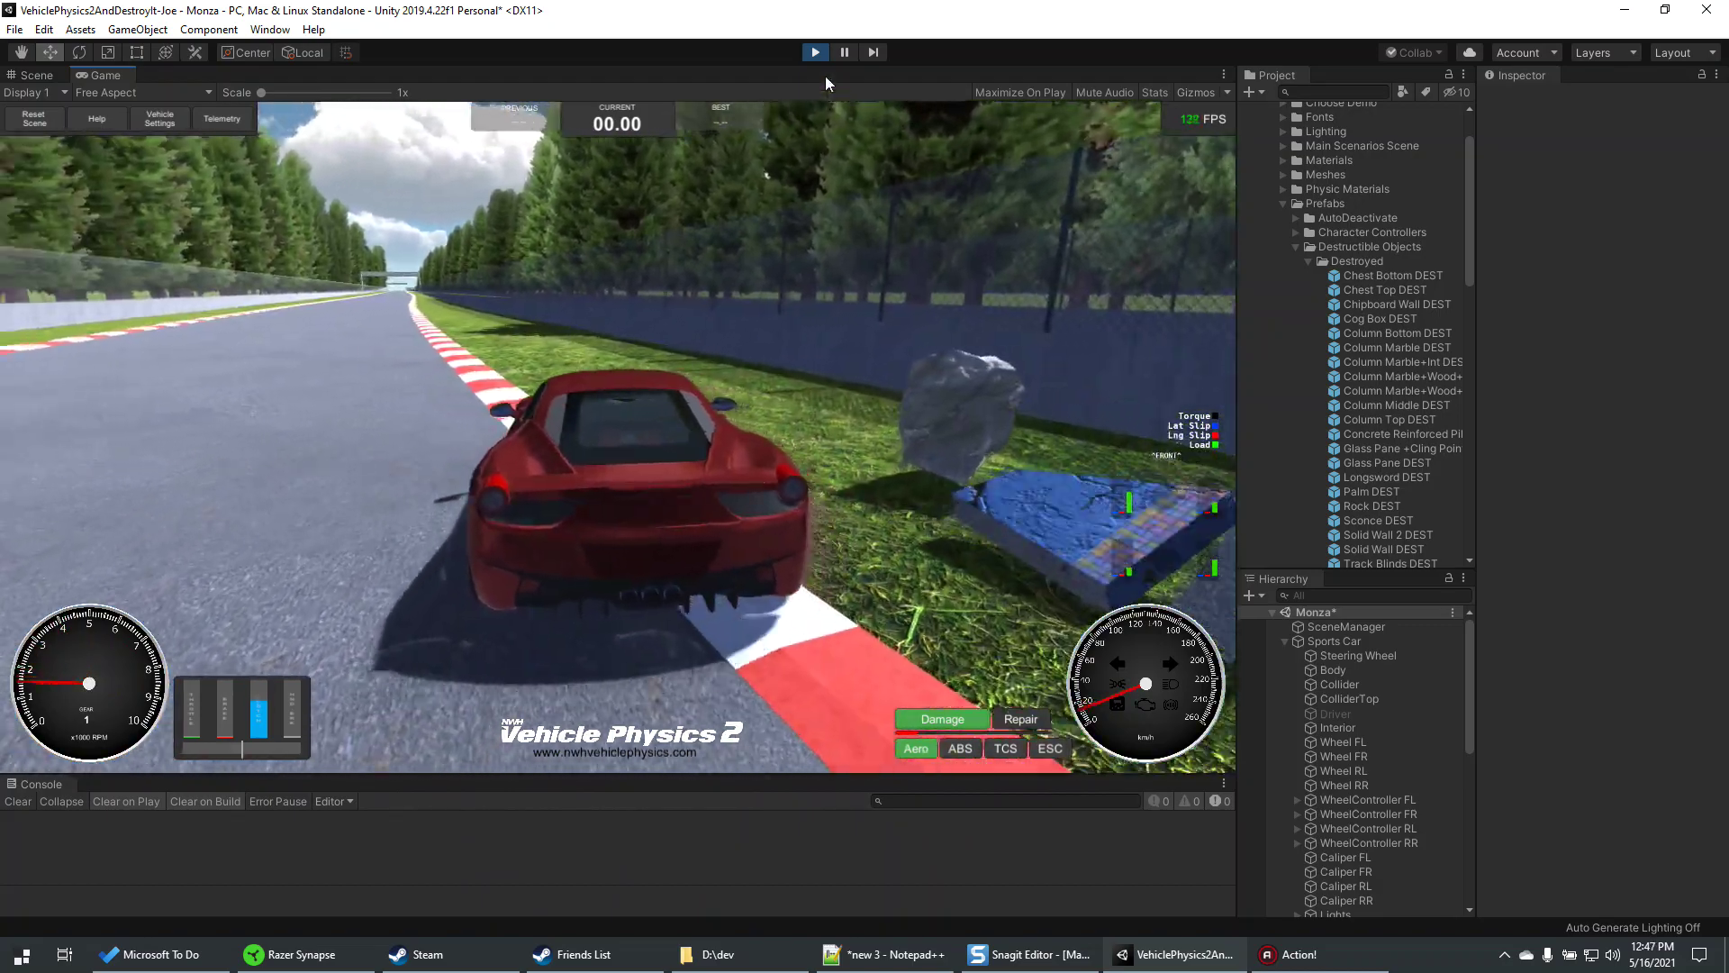
pyautogui.click(816, 52)
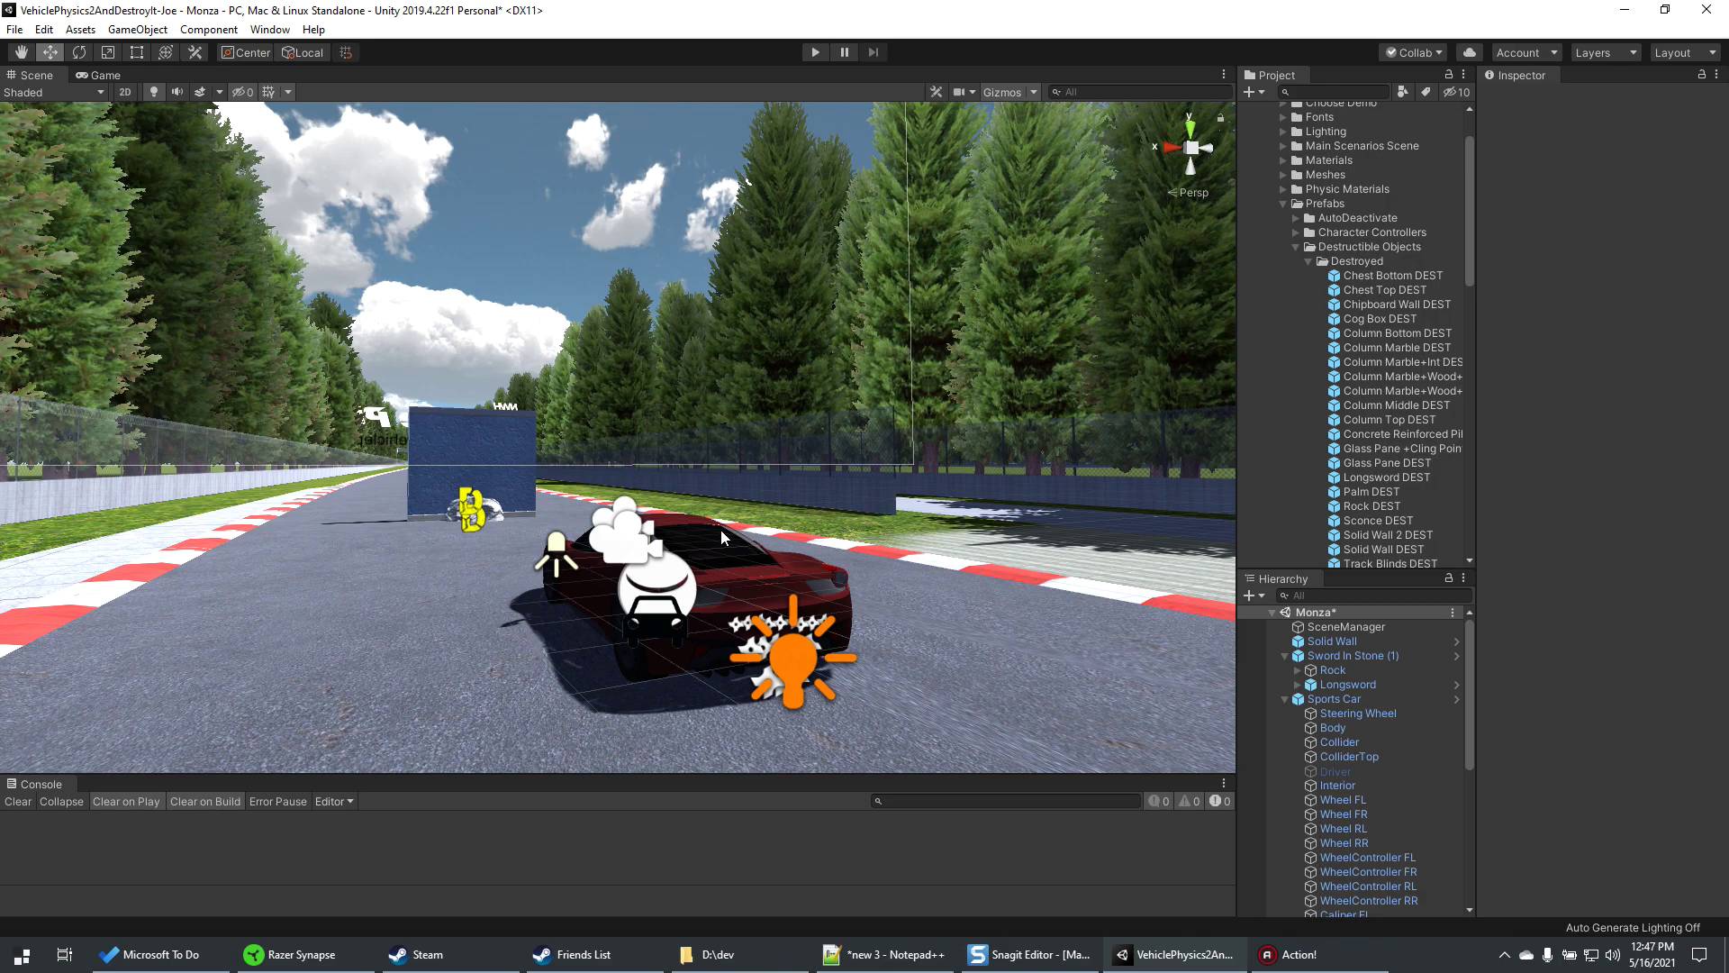
# - Examine the Sports Car object's components and its child hierarchy, including the Camera Changer settings on its Cameras object
pyautogui.click(741, 582)
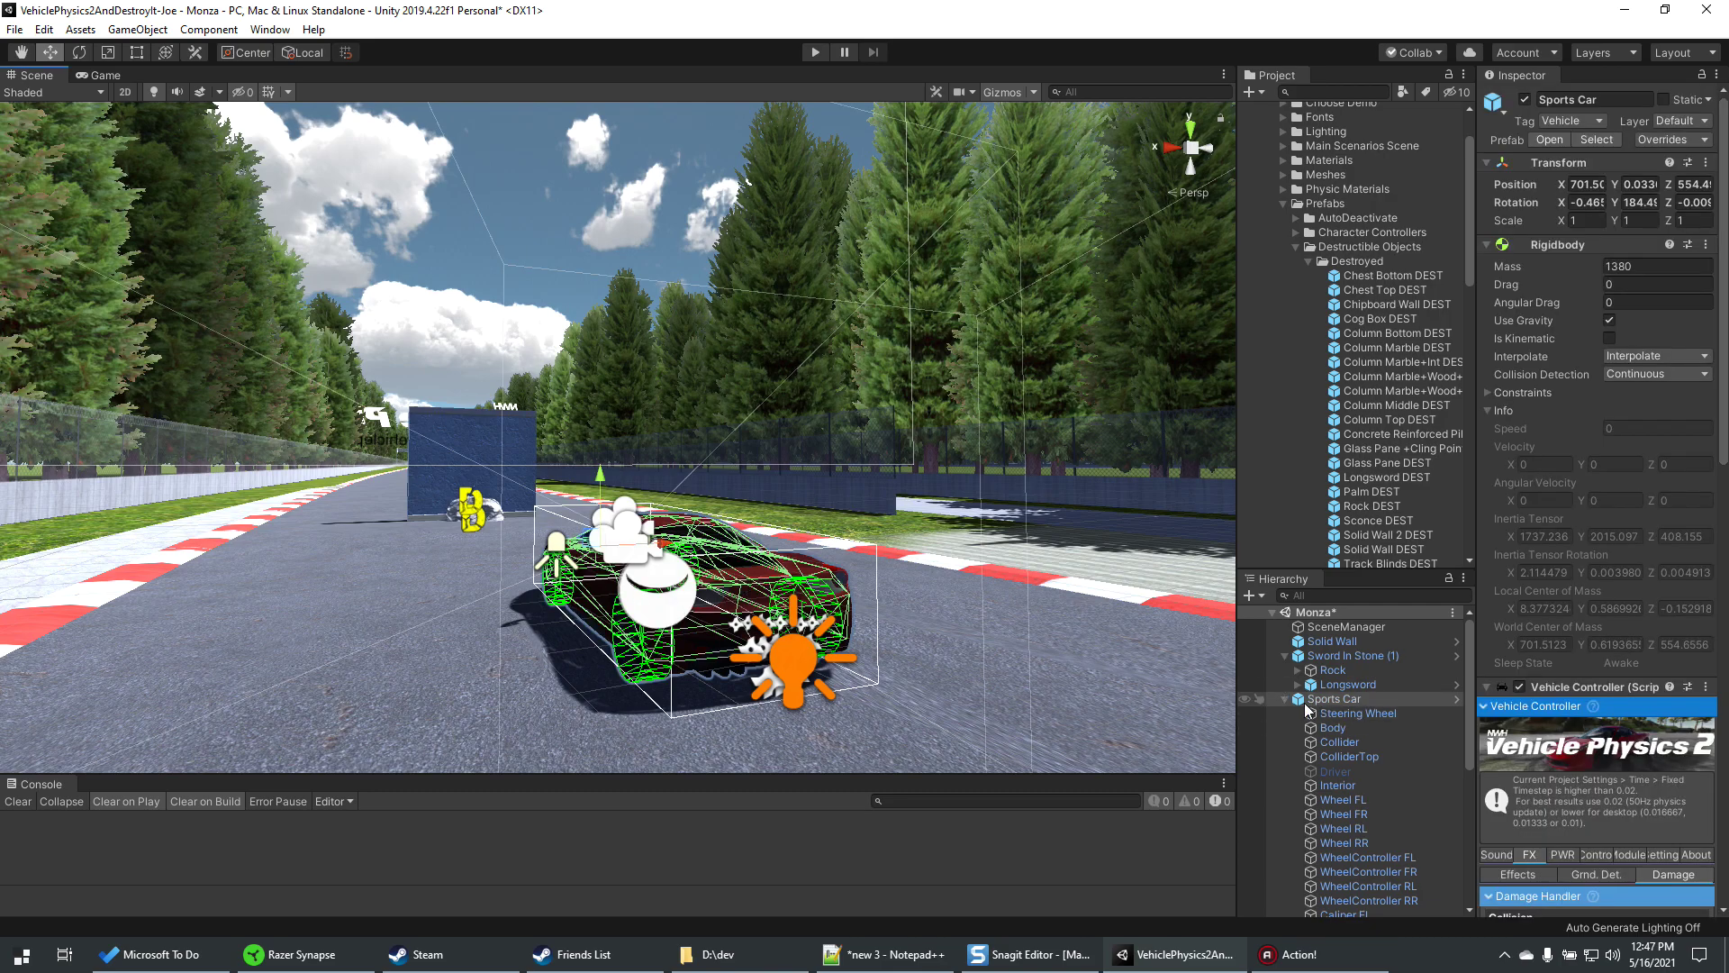
pyautogui.scroll(-3, 1396, 786)
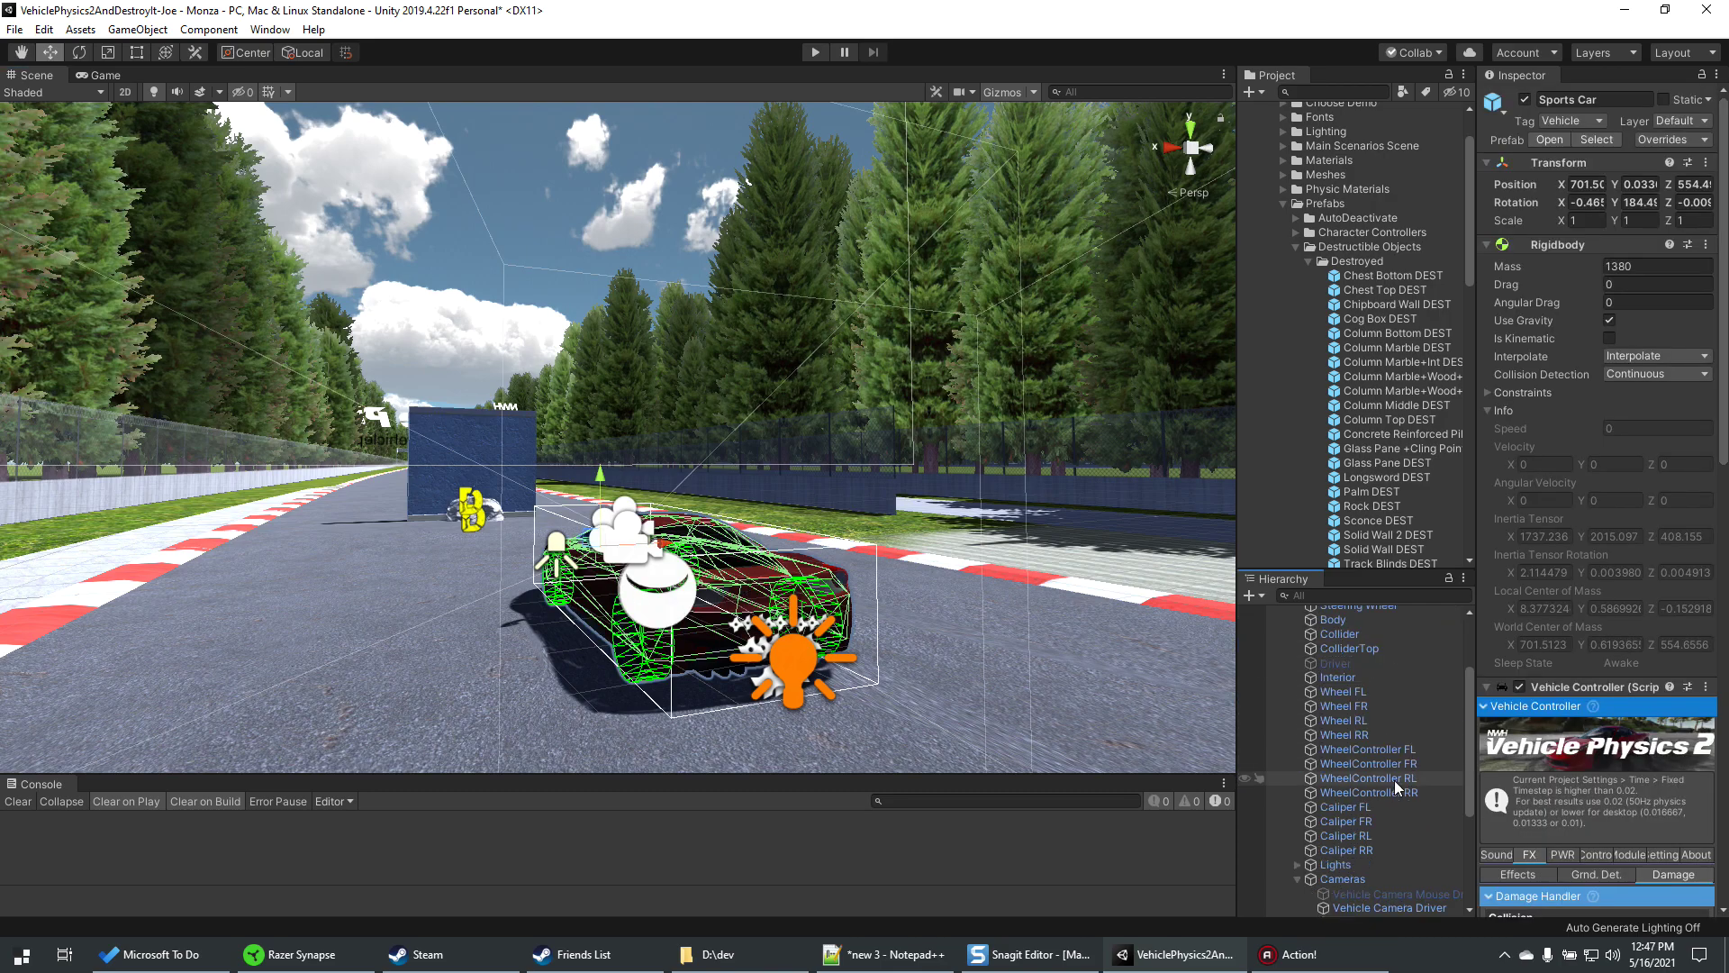
pyautogui.scroll(-2, 1394, 786)
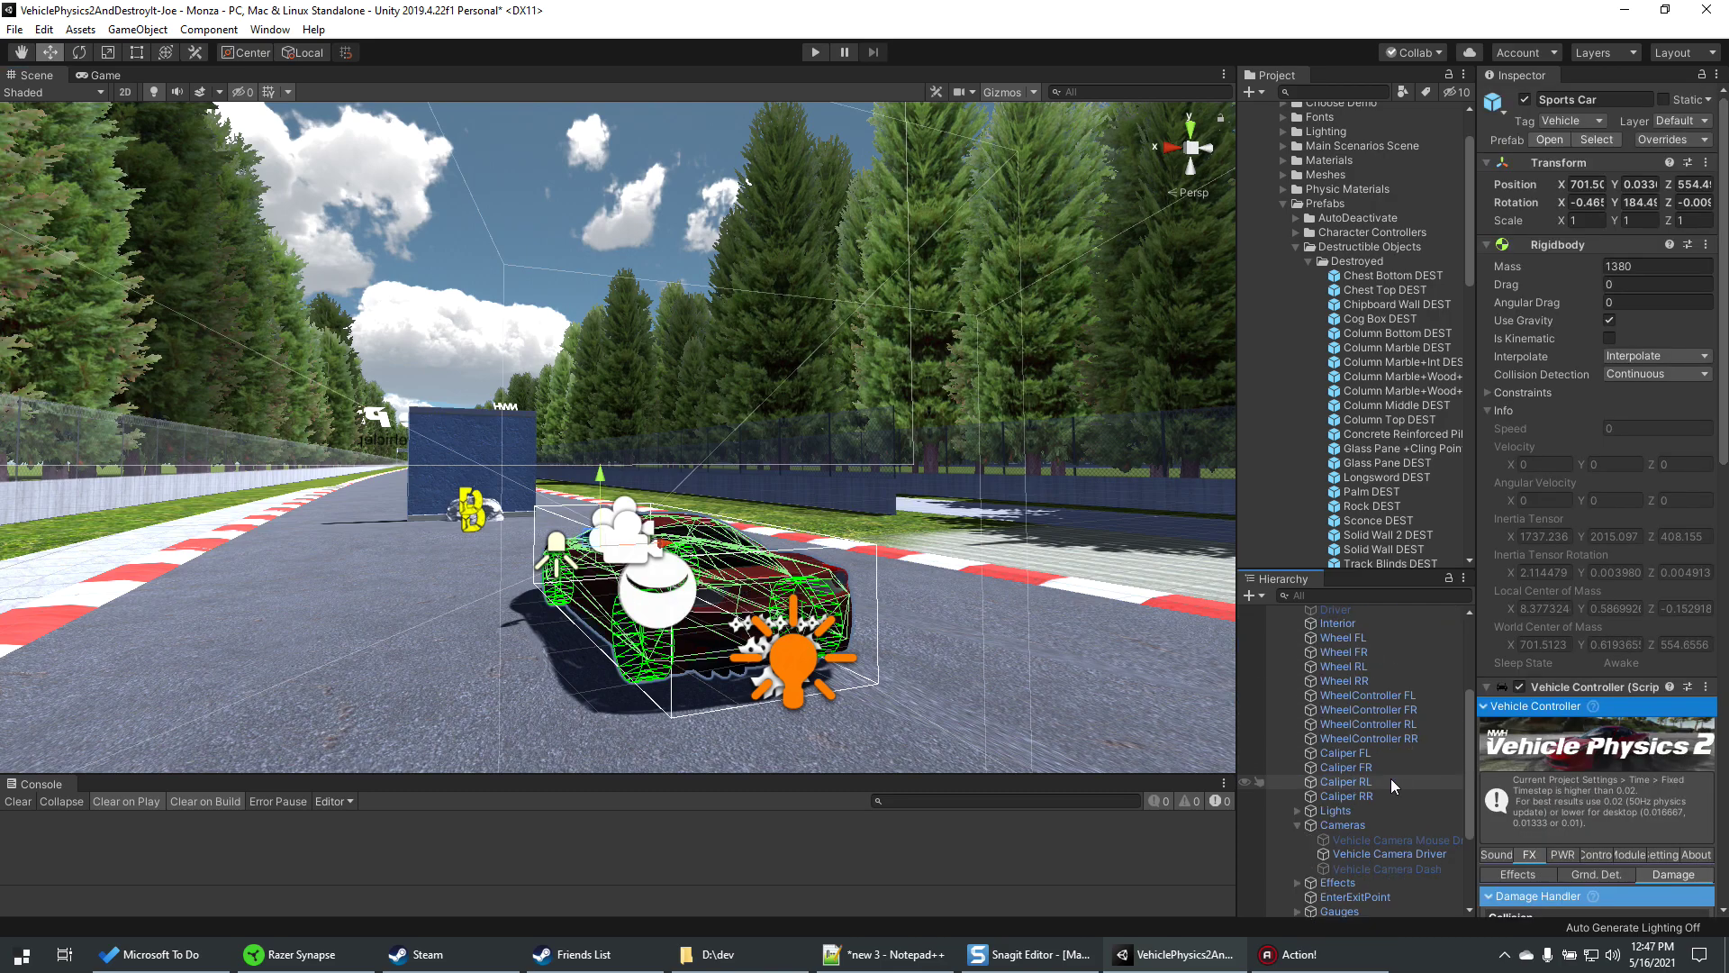
pyautogui.click(1342, 821)
pyautogui.scroll(3, 1349, 760)
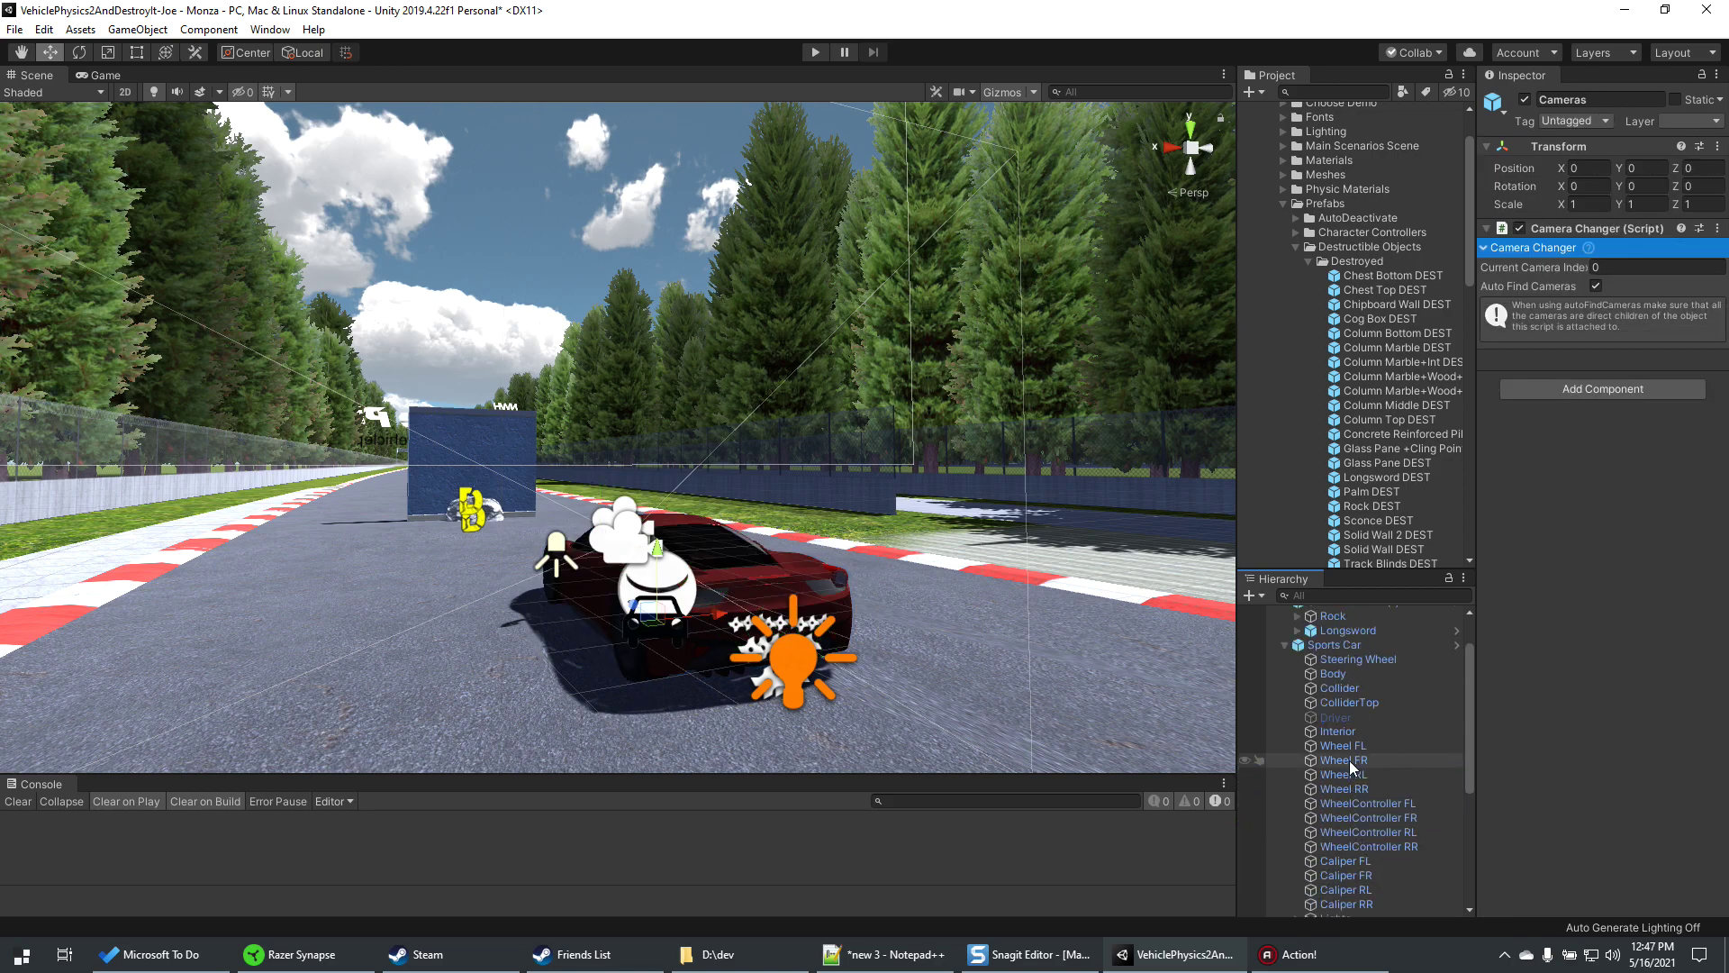
pyautogui.scroll(2, 1349, 758)
pyautogui.click(1346, 699)
pyautogui.scroll(-2, 1364, 780)
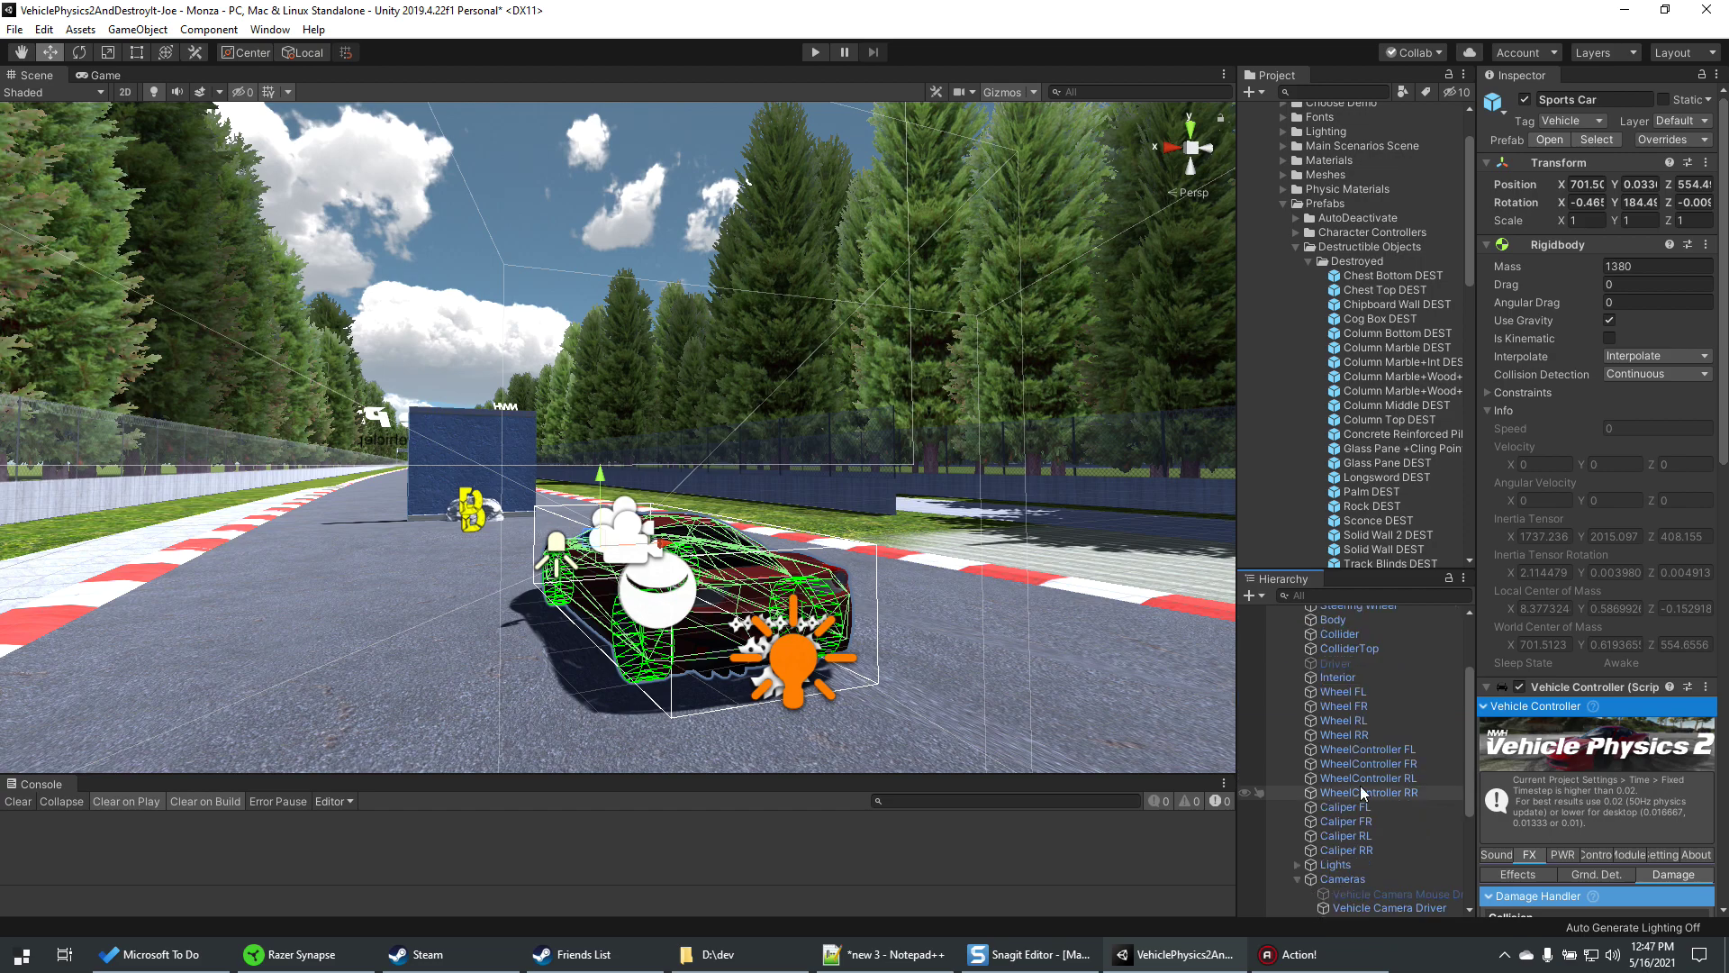
pyautogui.scroll(-2, 1359, 792)
pyautogui.click(1345, 826)
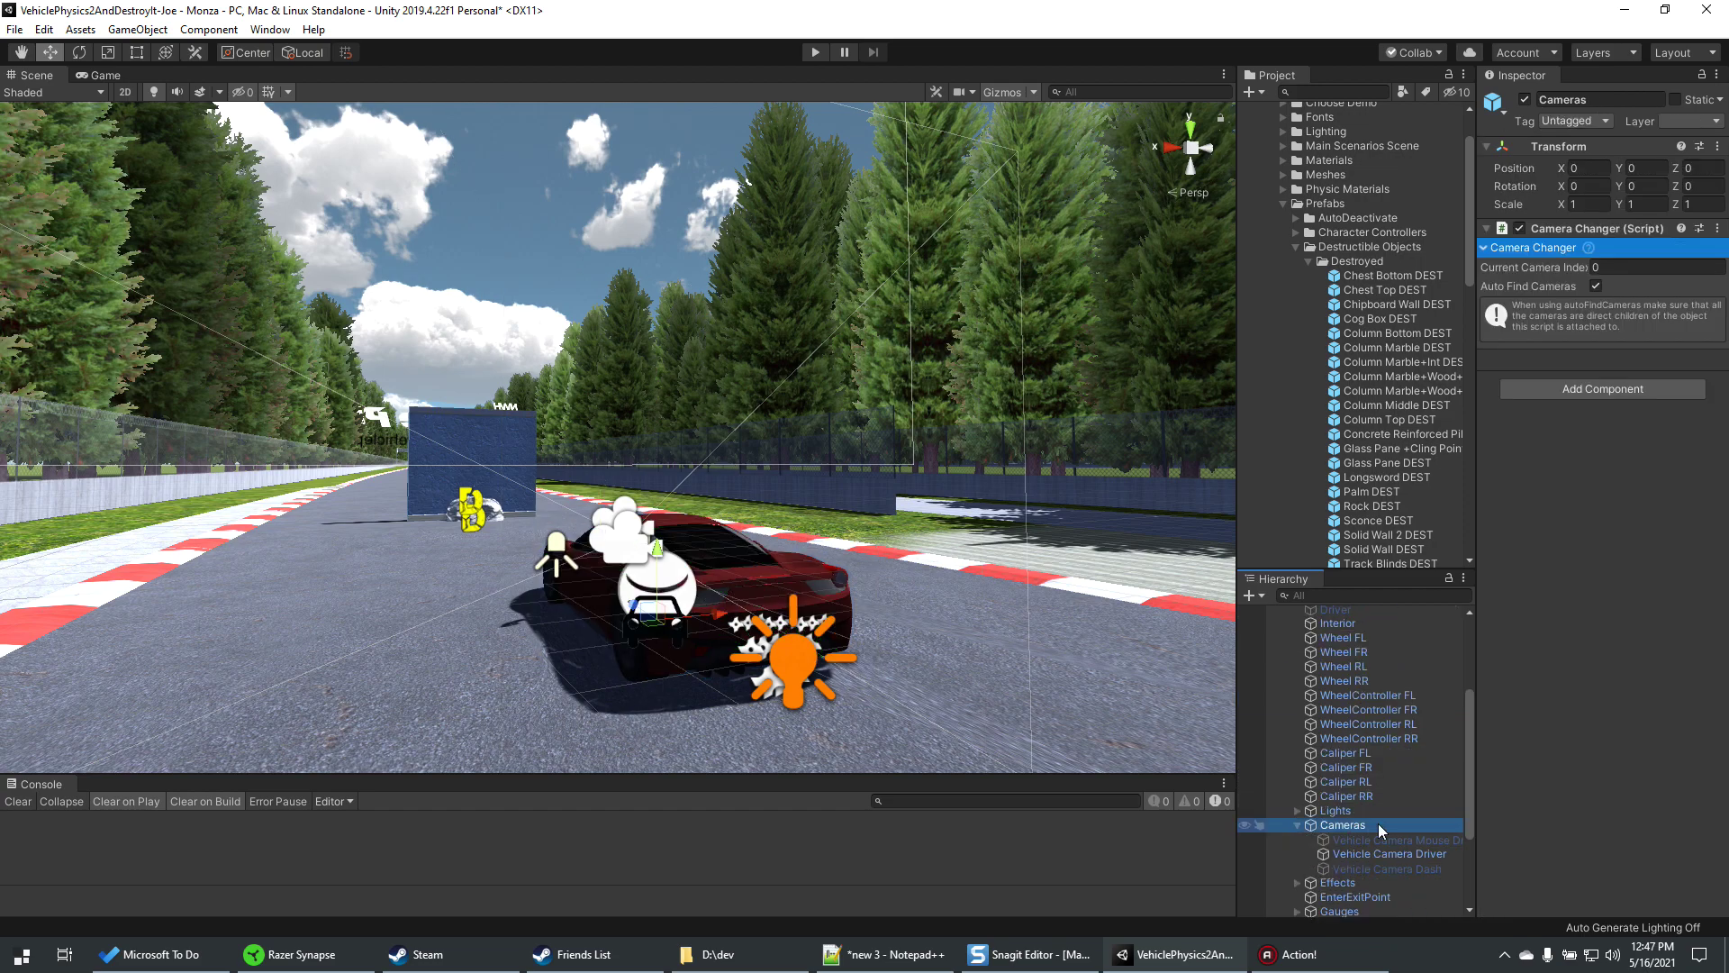